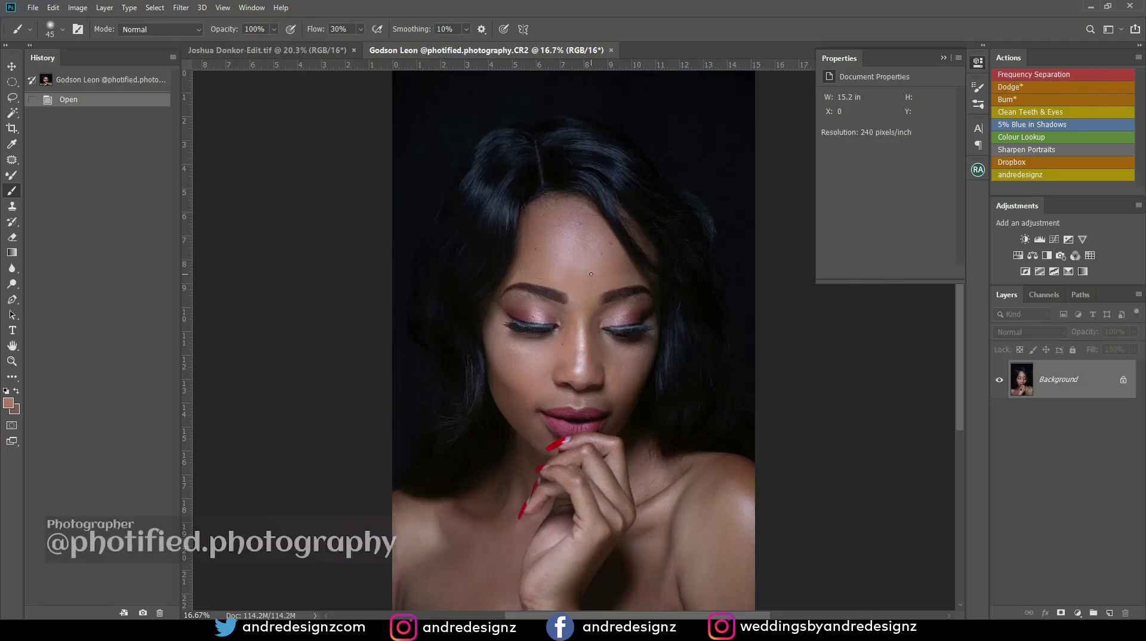
- Examine the skin on the forehead and the eyelid makeup up close for areas needing retouching
scroll(578, 257, "up", 2)
scroll(578, 256, "up", 6)
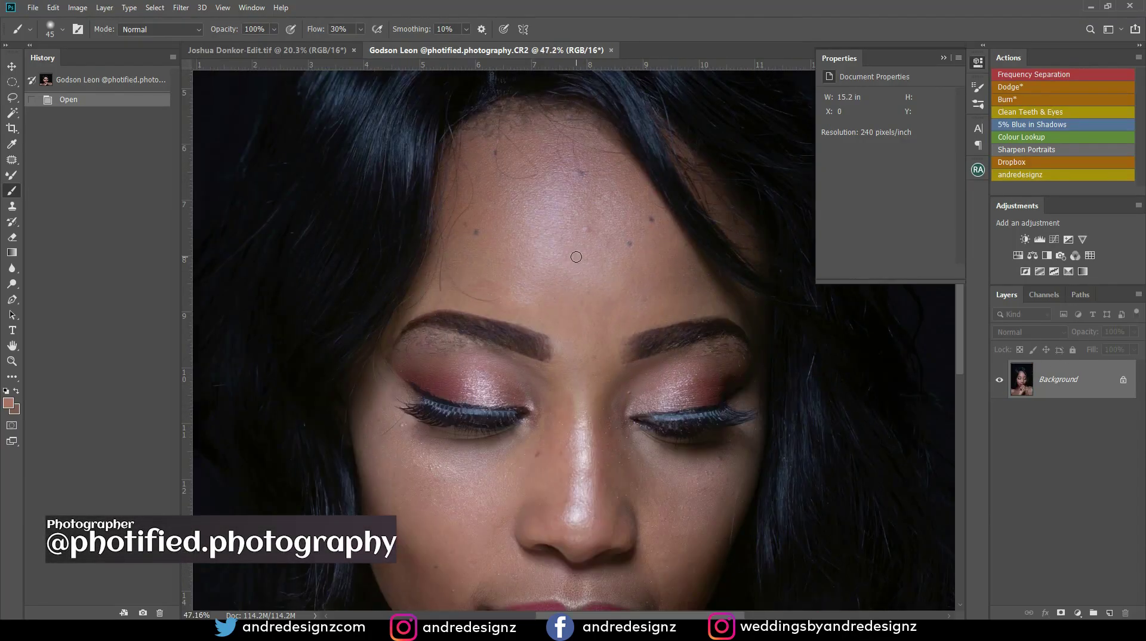
scroll(565, 267, "down", 5)
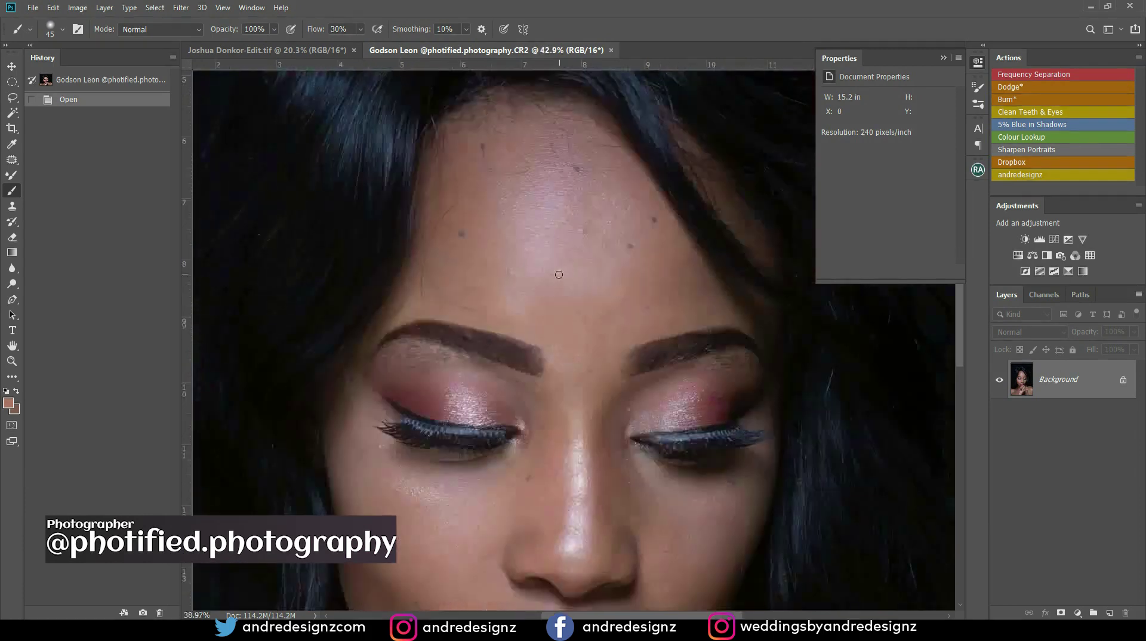
scroll(563, 288, "up", 4)
scroll(563, 289, "up", 4)
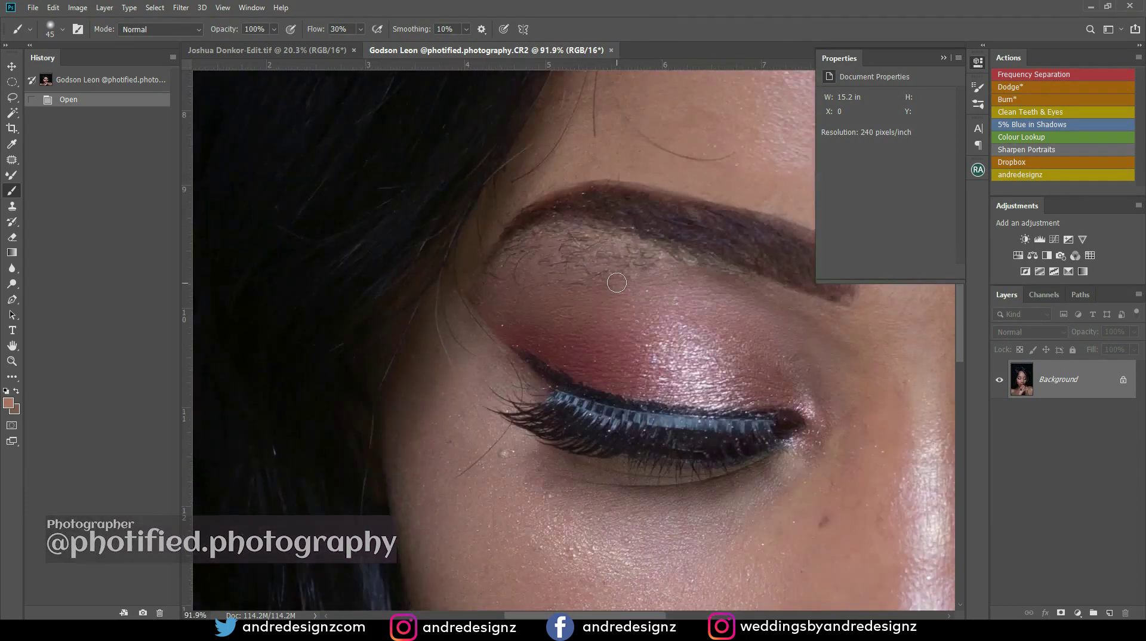
scroll(678, 294, "down", 4)
scroll(678, 295, "down", 5)
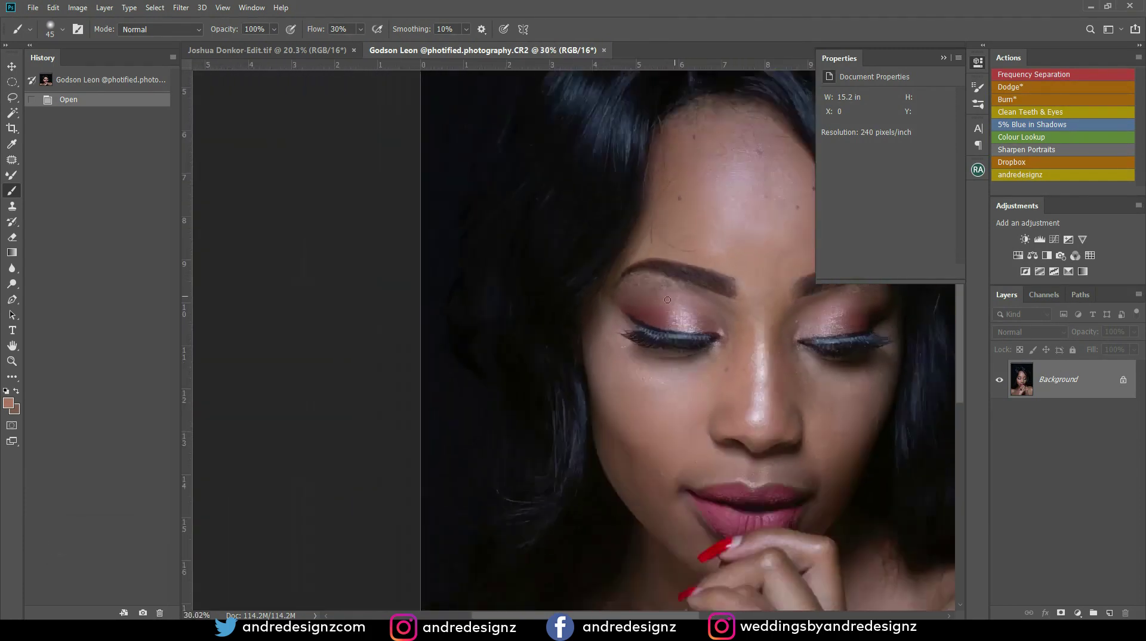
- Collapse the document properties and crop the portrait tighter around the face and hand at a 4:5 ratio
left_click(944, 58)
scroll(565, 414, "down", 2)
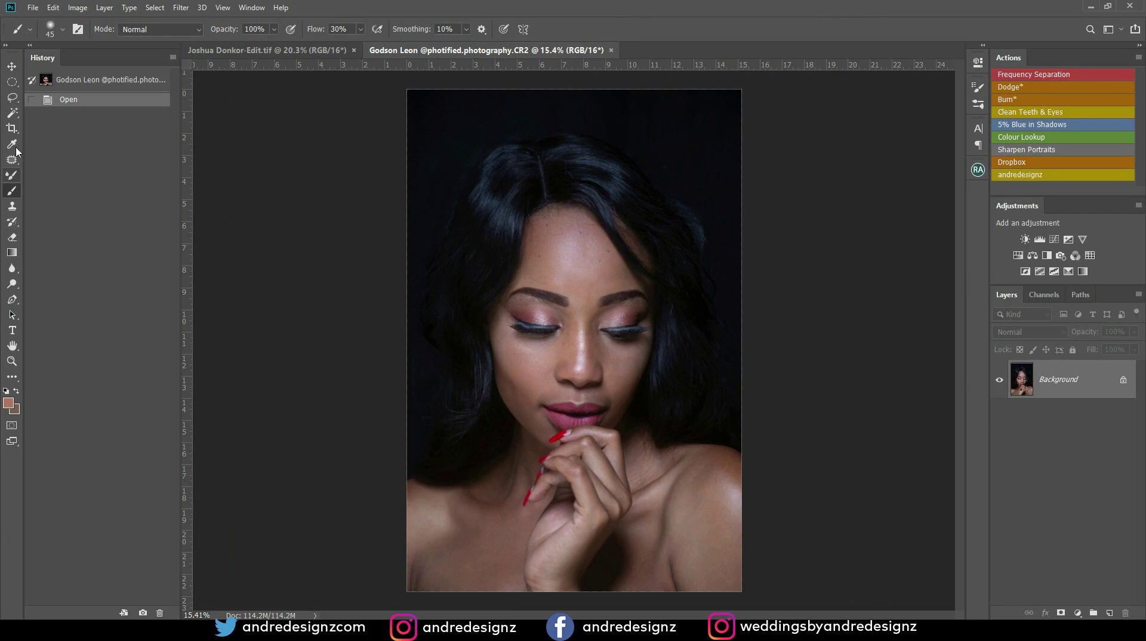
left_click(12, 127)
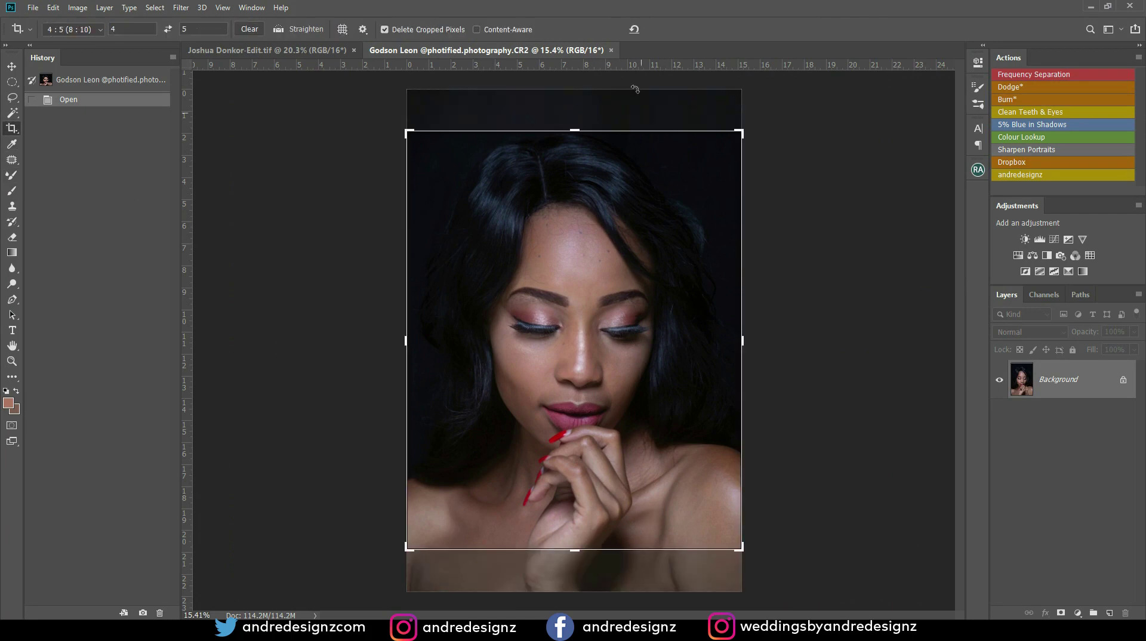
left_click_drag(578, 129, 574, 159)
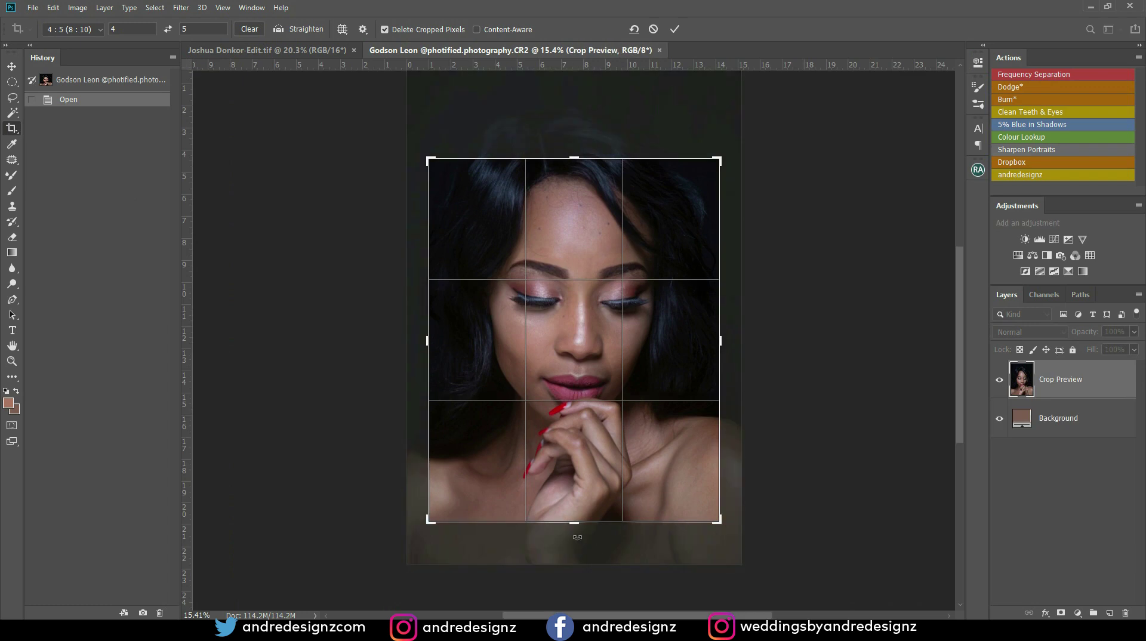
left_click_drag(575, 524, 575, 533)
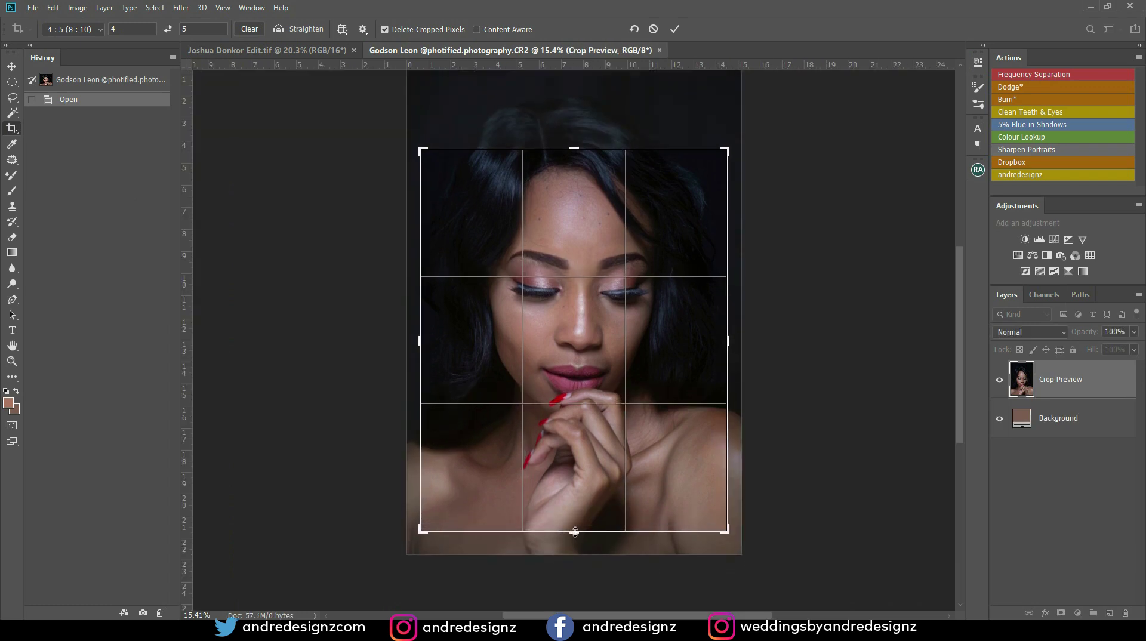
key("Return")
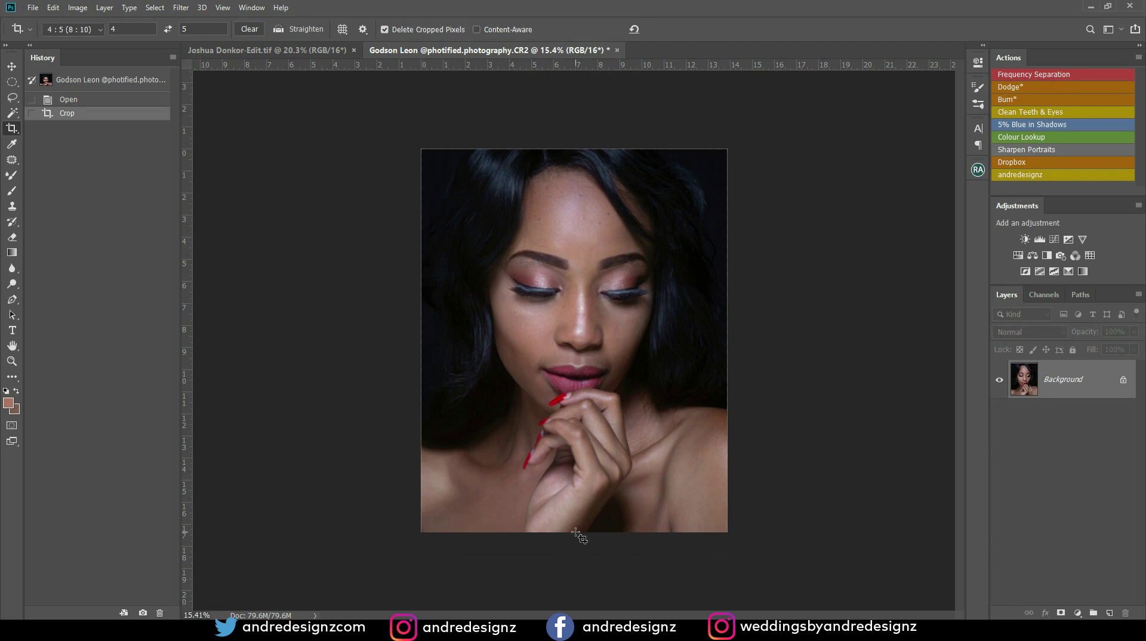
- Review the camera data in the photo's file information and close it without changes
scroll(593, 536, "up", 3)
scroll(646, 493, "down", 2)
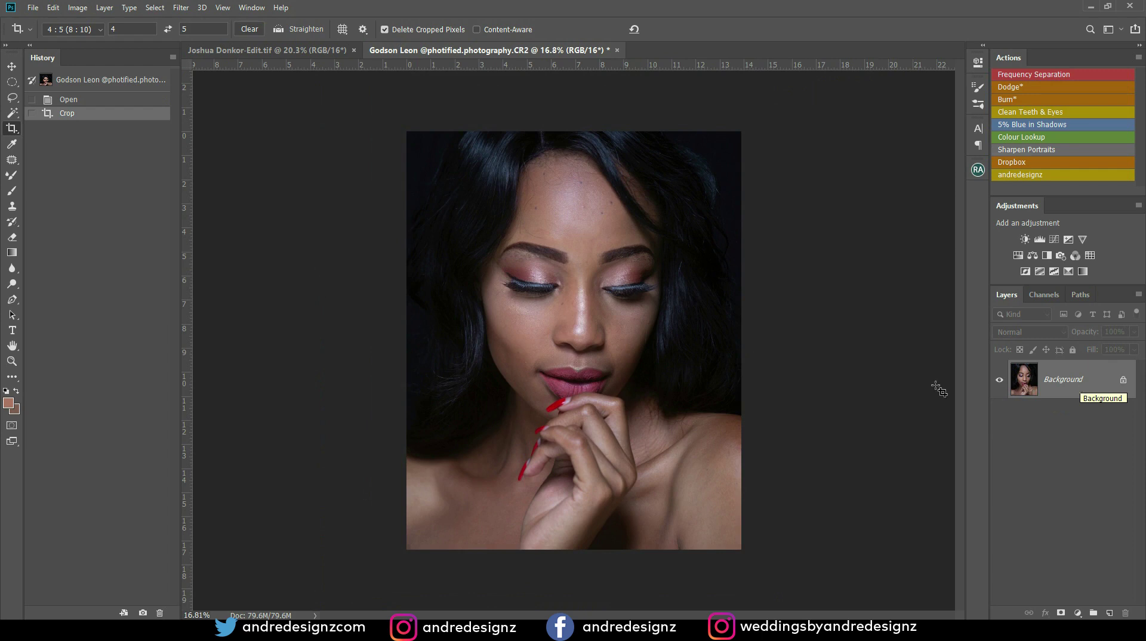
left_click(33, 9)
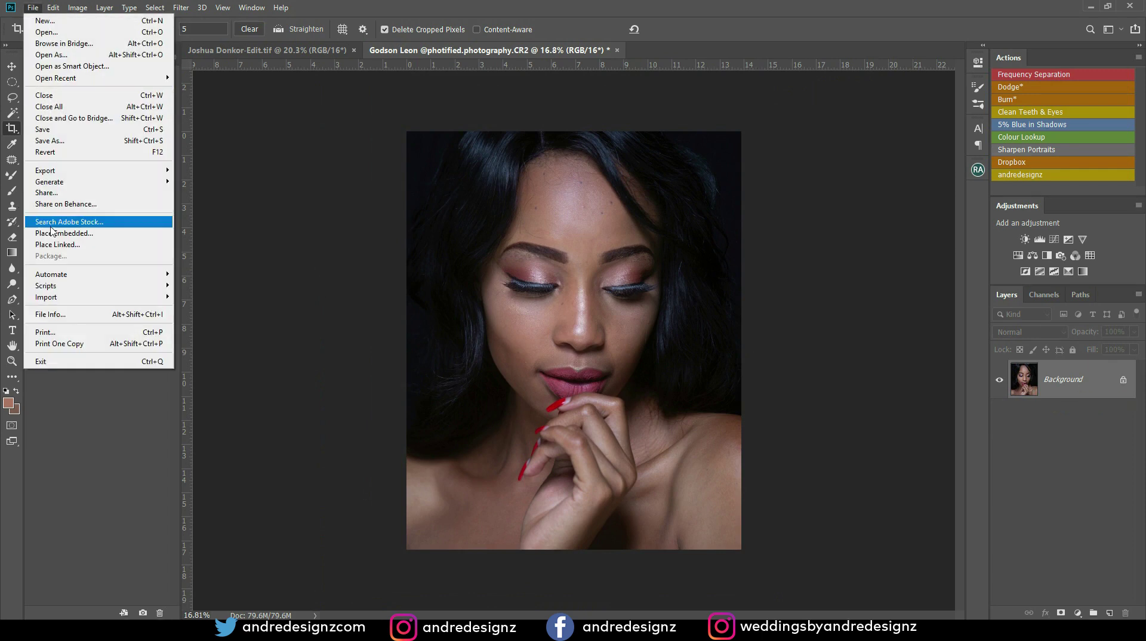
left_click(74, 315)
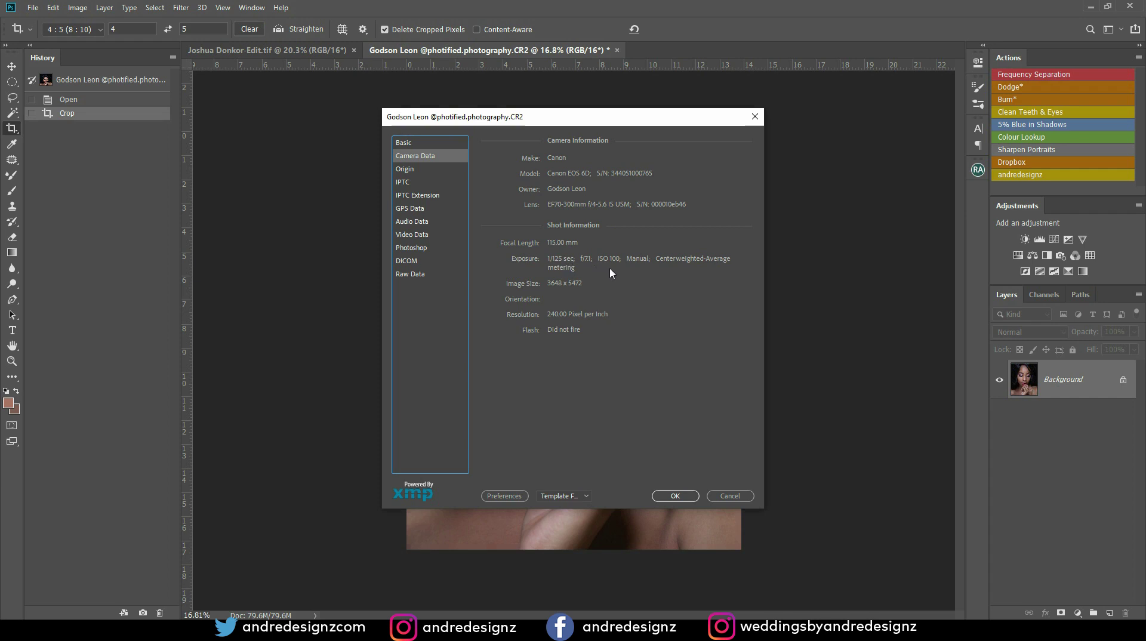
left_click(730, 495)
- Run the Frequency Separation action on the portrait with a Gaussian Blur radius of 6.4 pixels
scroll(692, 256, "up", 1)
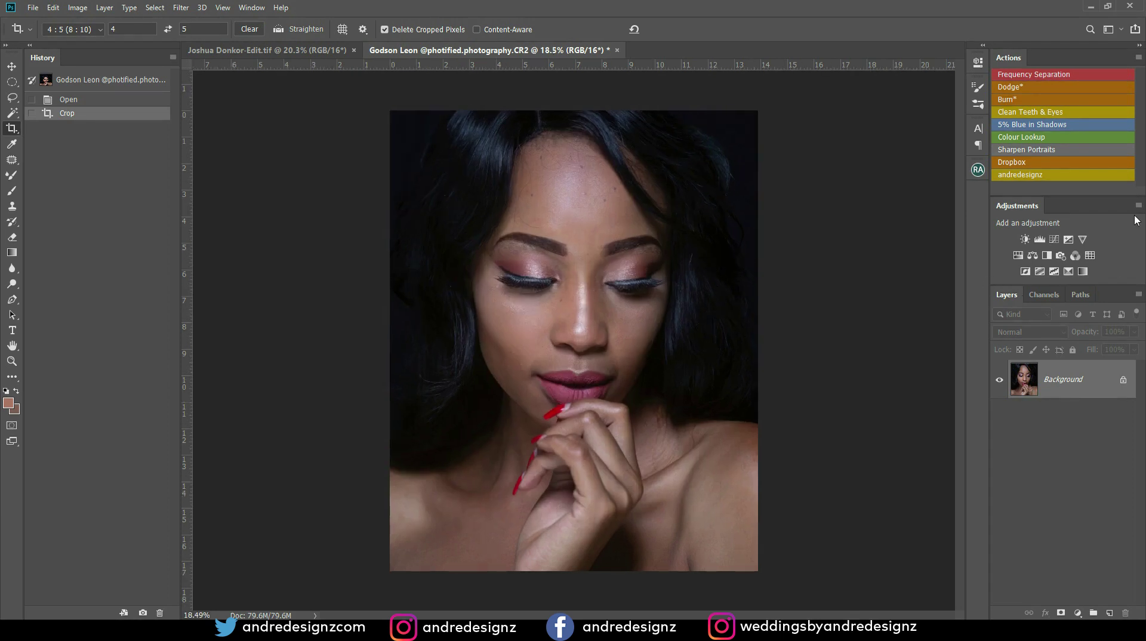
scroll(605, 126, "up", 5)
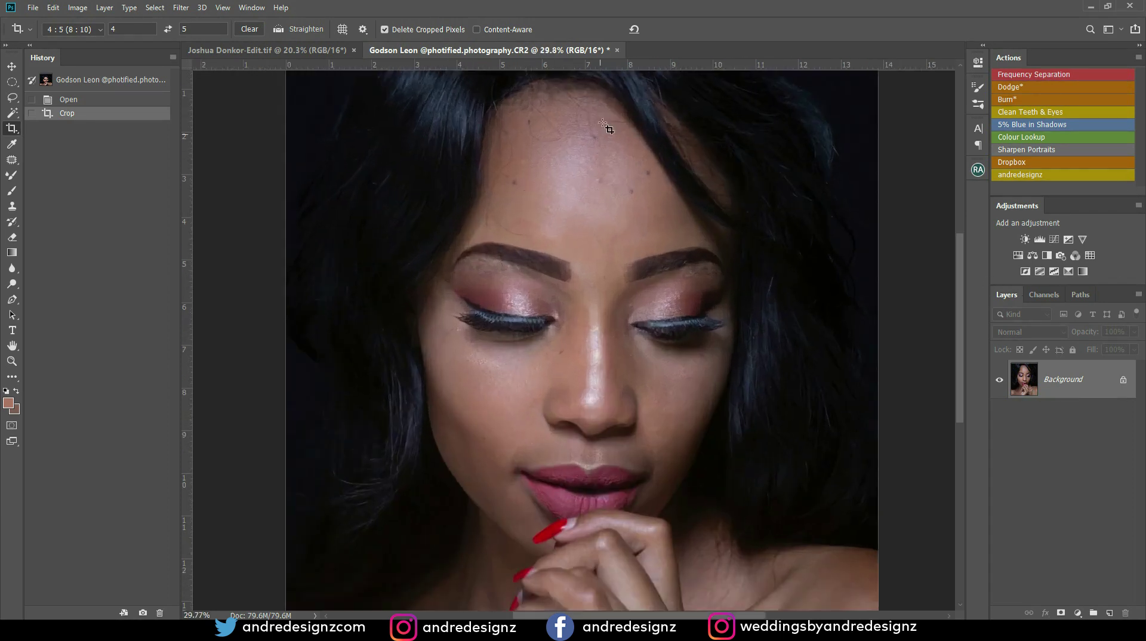
scroll(606, 128, "up", 3)
scroll(610, 136, "down", 5)
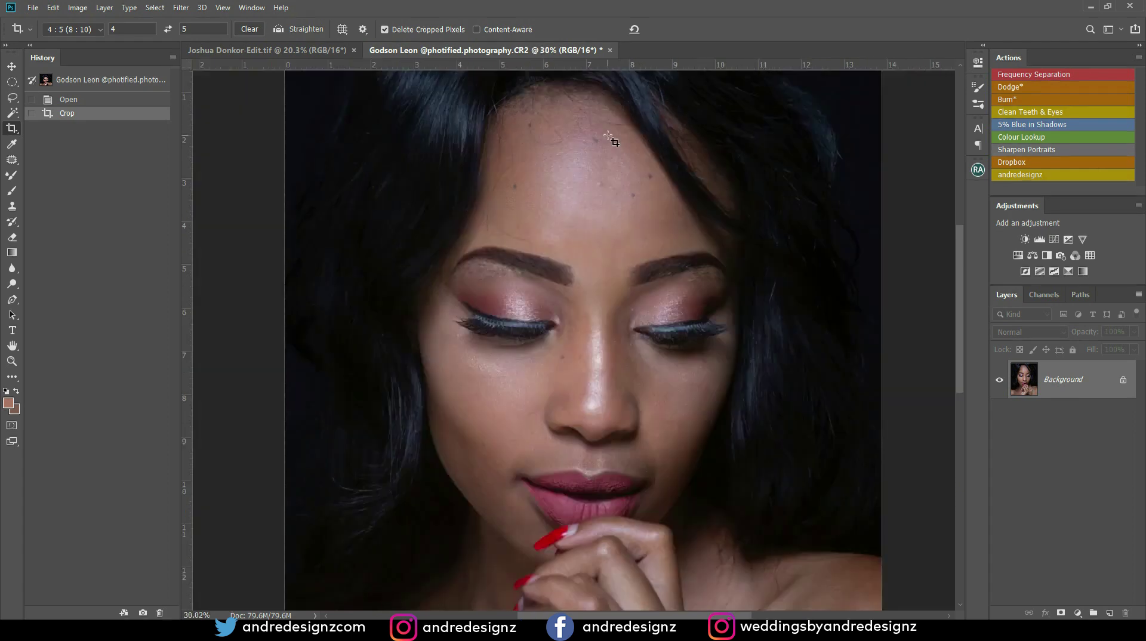
scroll(605, 133, "up", 4)
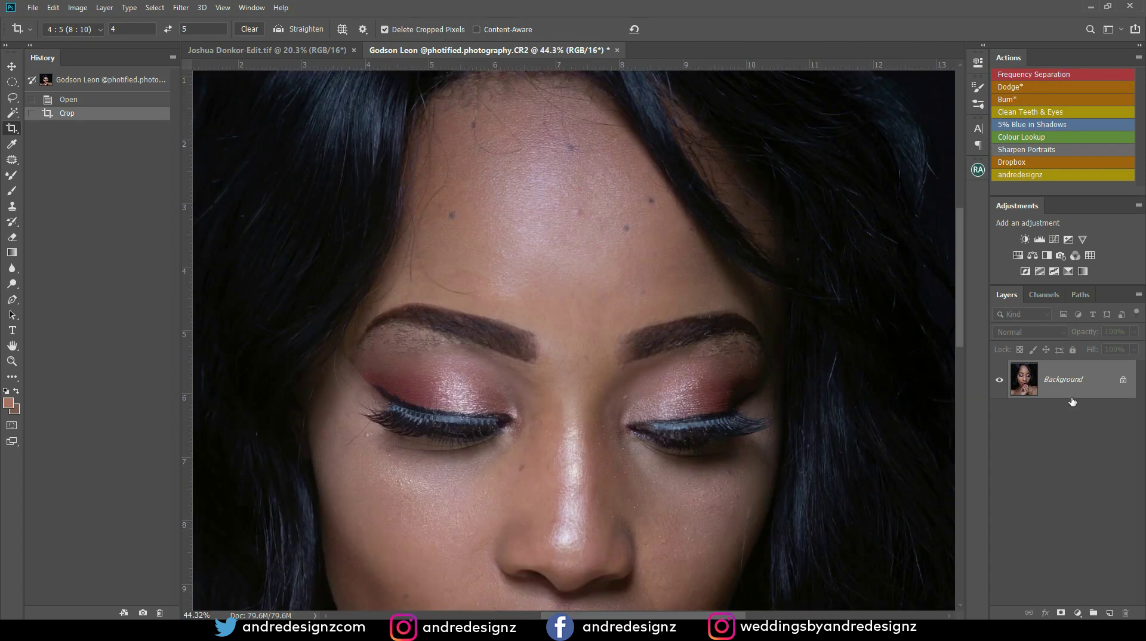
left_click(1038, 76)
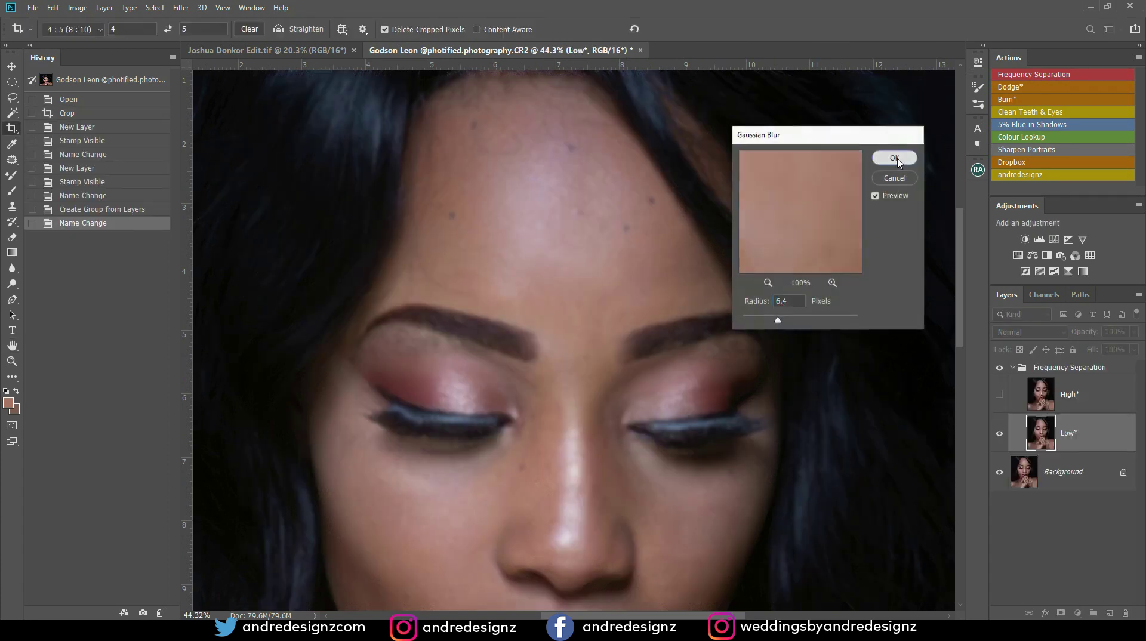
left_click(893, 157)
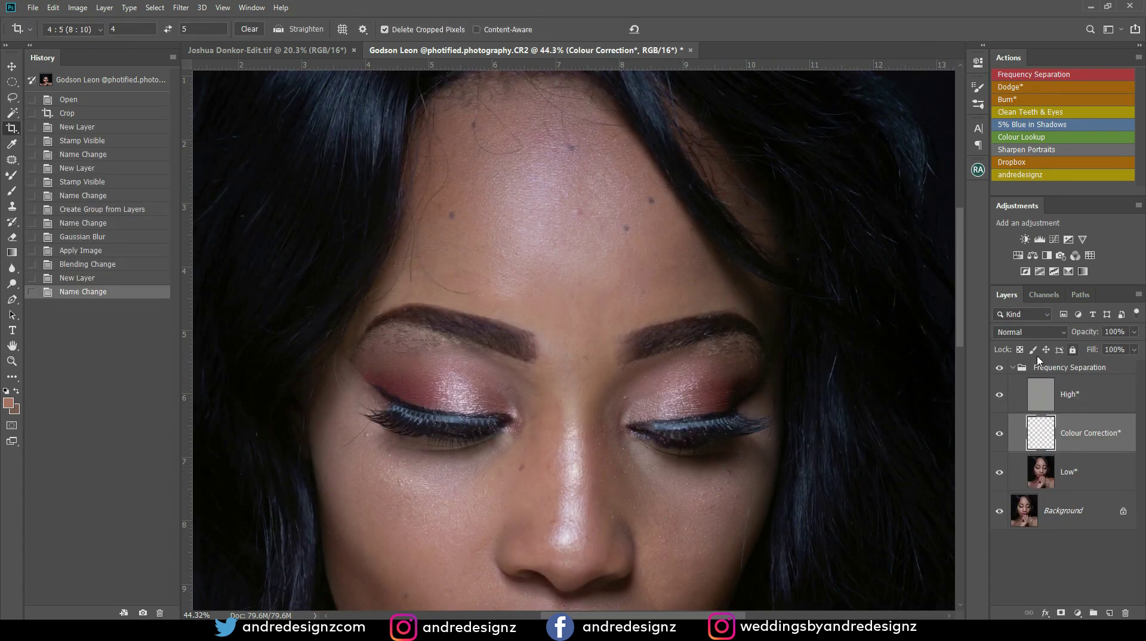
- Clone clean skin texture over the small blemish in the middle of the forehead on the High* layer
left_click(1110, 391)
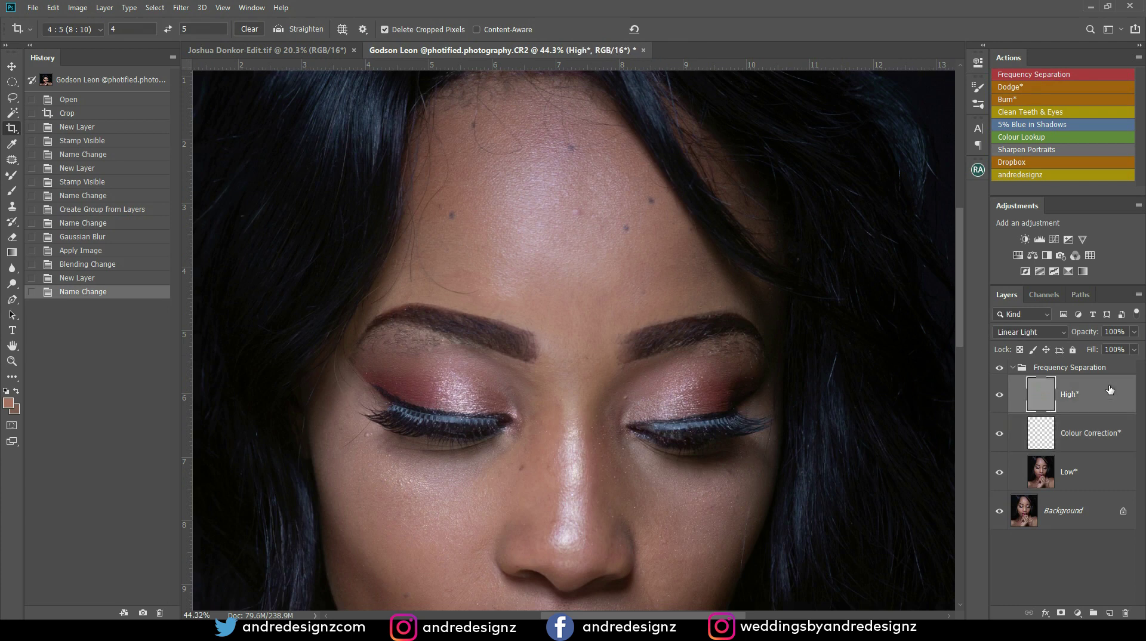
key("s")
scroll(681, 169, "up", 2)
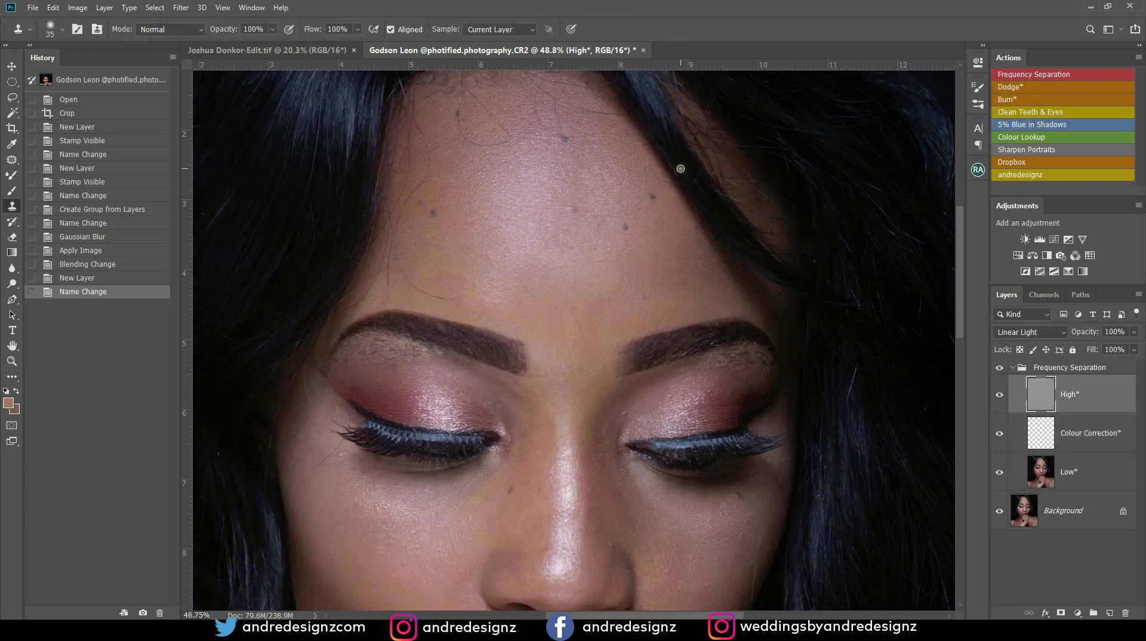
left_click(574, 237, "alt")
left_click(571, 213)
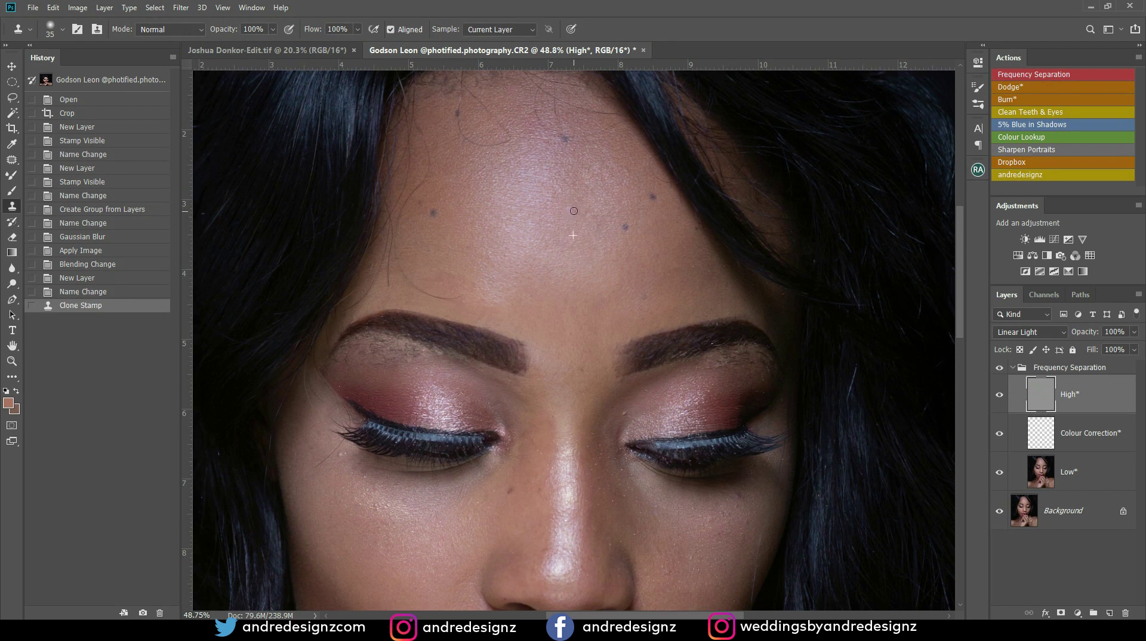
left_click(572, 215)
left_click(581, 221)
left_click(579, 254, "alt")
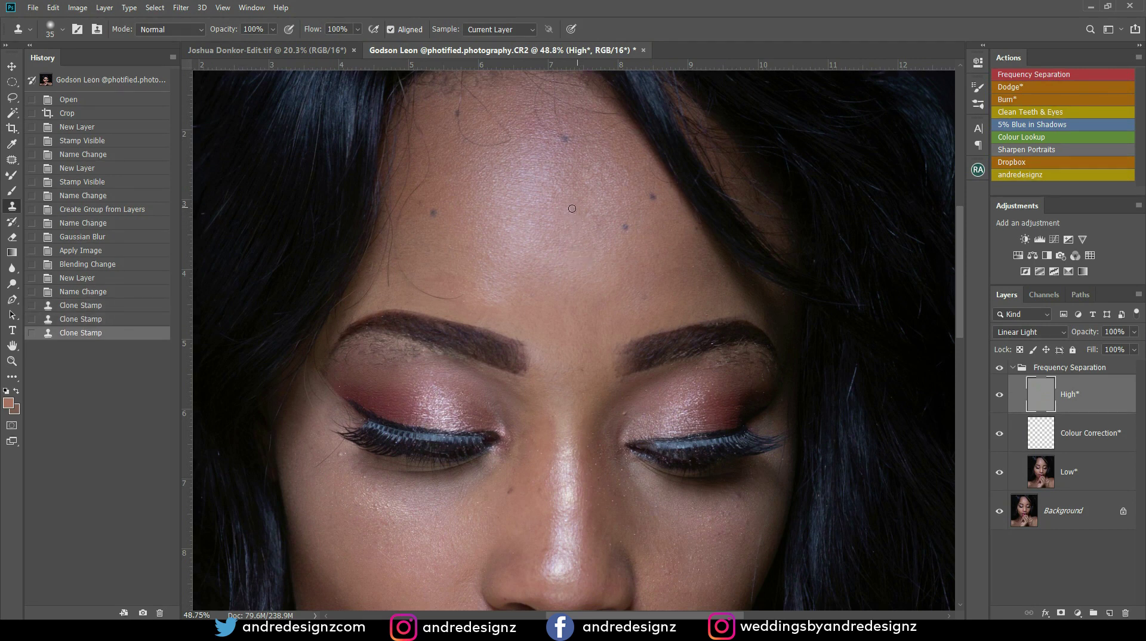
left_click(579, 224)
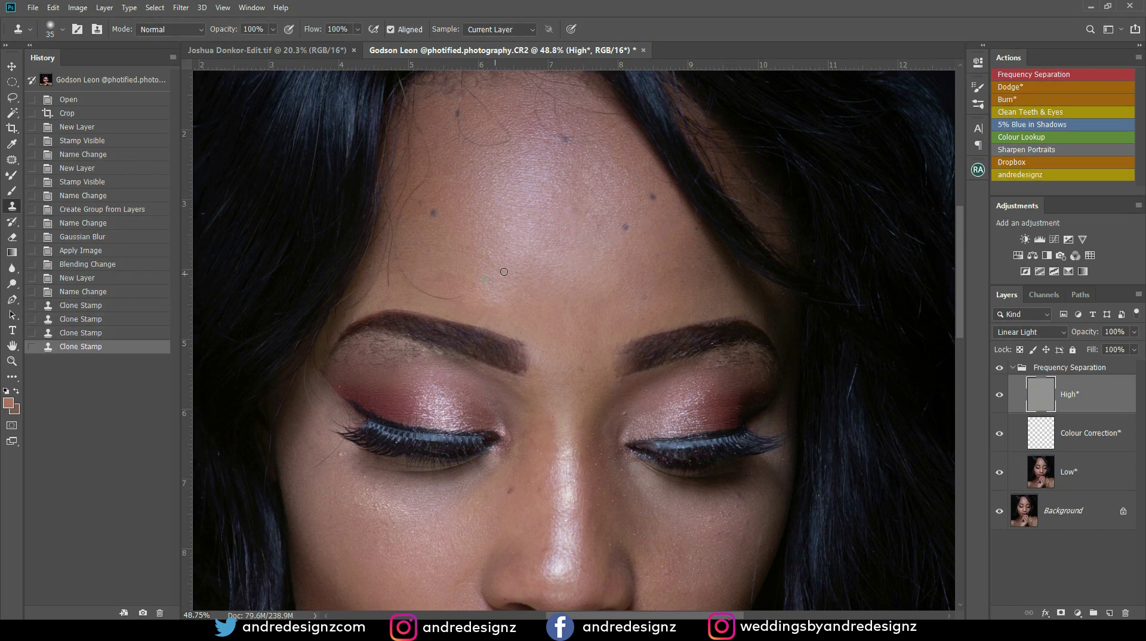
- Patch the mid-forehead blemish on the High* layer, and delete the whole Frequency Separation group
key("j")
left_click_drag(577, 205, 579, 207)
mouse_move(578, 210)
left_mouse_down()
mouse_move(578, 235)
mouse_move(591, 238)
left_mouse_up()
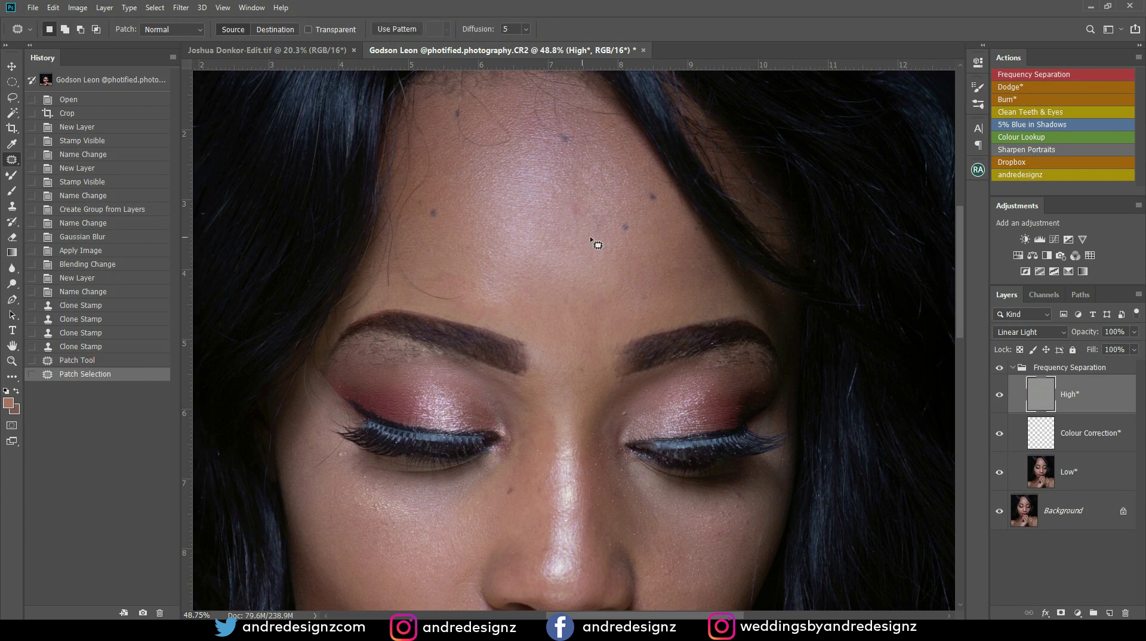
key("ctrl+d")
left_click(1059, 369)
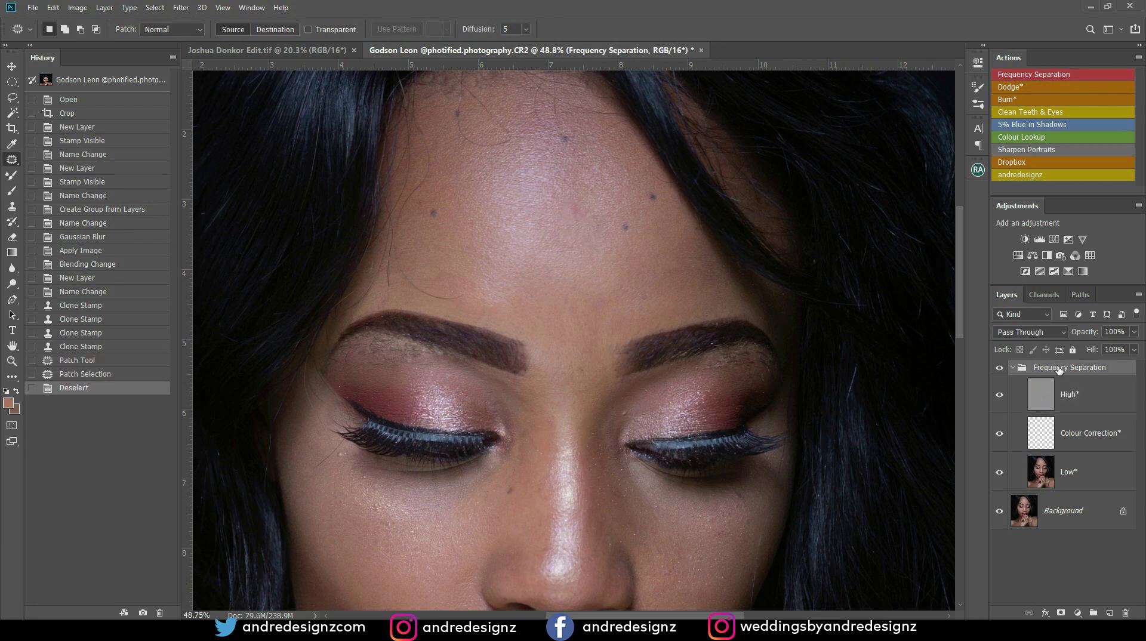
key("Delete")
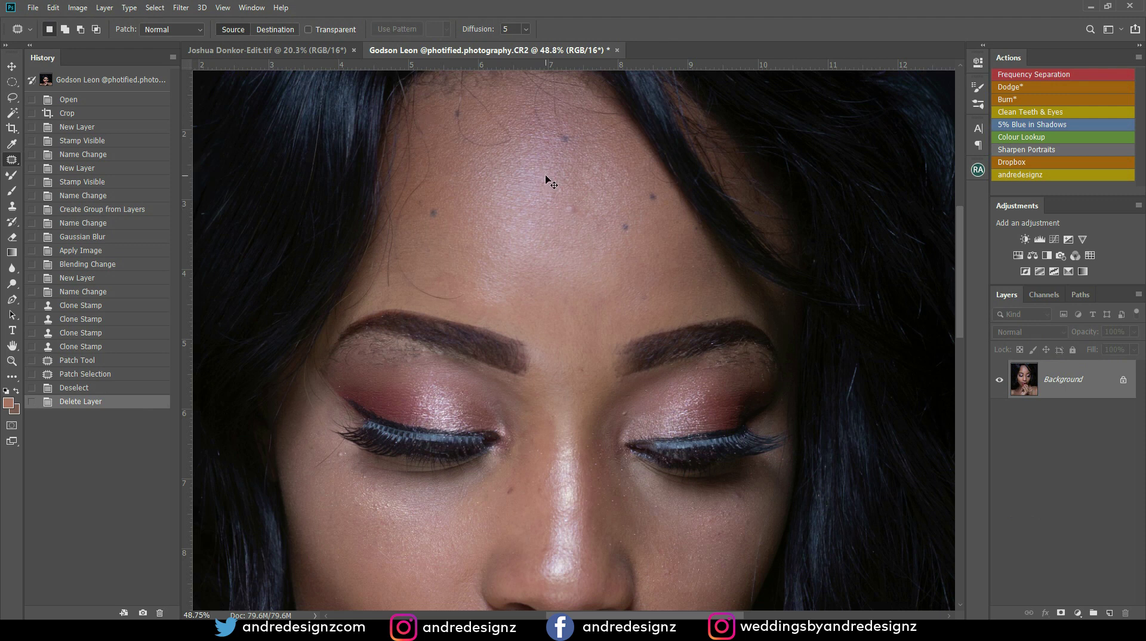
- Duplicate the Background layer and patch the small blemishes in the middle of the forehead on the copy
key("ctrl+j")
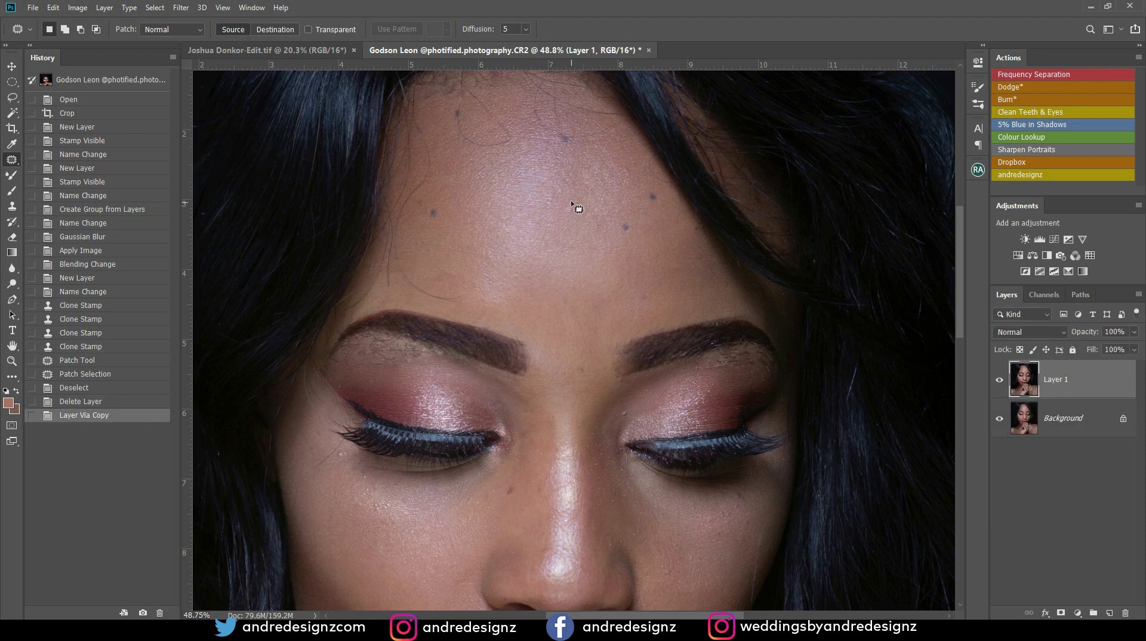
left_click_drag(572, 205, 574, 204)
left_click_drag(572, 212, 582, 225)
key("ctrl+d")
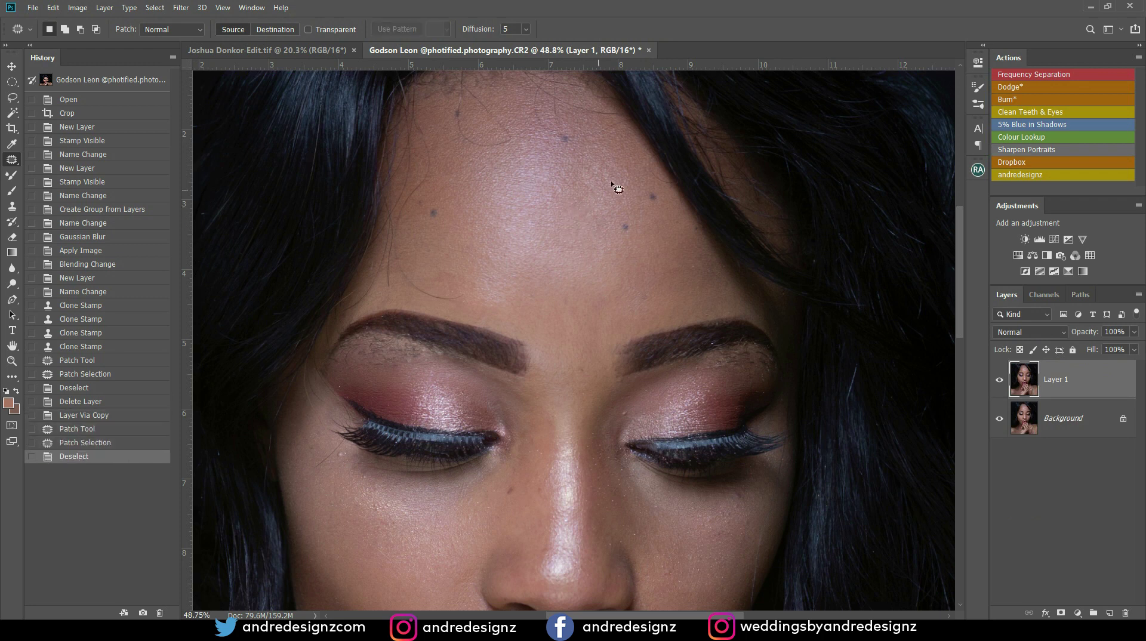
left_click_drag(629, 170, 638, 169)
key("ctrl+d")
- Patch the small blemishes on the lower part of the left-hand cheek, near the corner of the mouth
left_click_drag(521, 348, 622, 130)
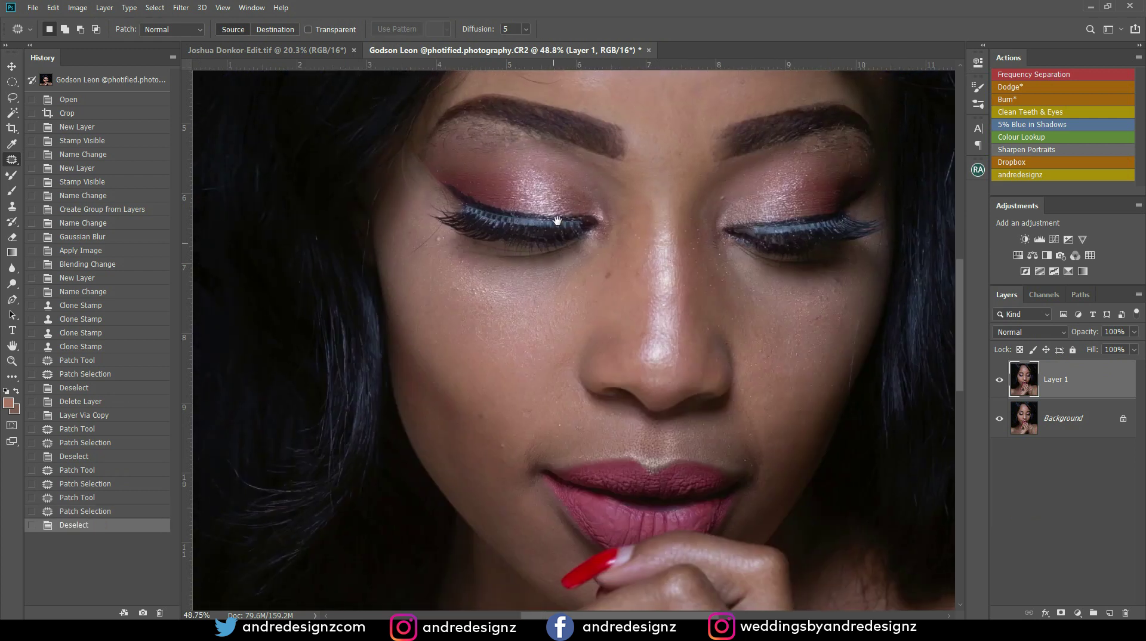
left_click_drag(545, 280, 562, 194)
left_click_drag(529, 355, 524, 358)
left_click_drag(523, 353, 552, 310)
key("ctrl+d")
left_click_drag(551, 315, 546, 336)
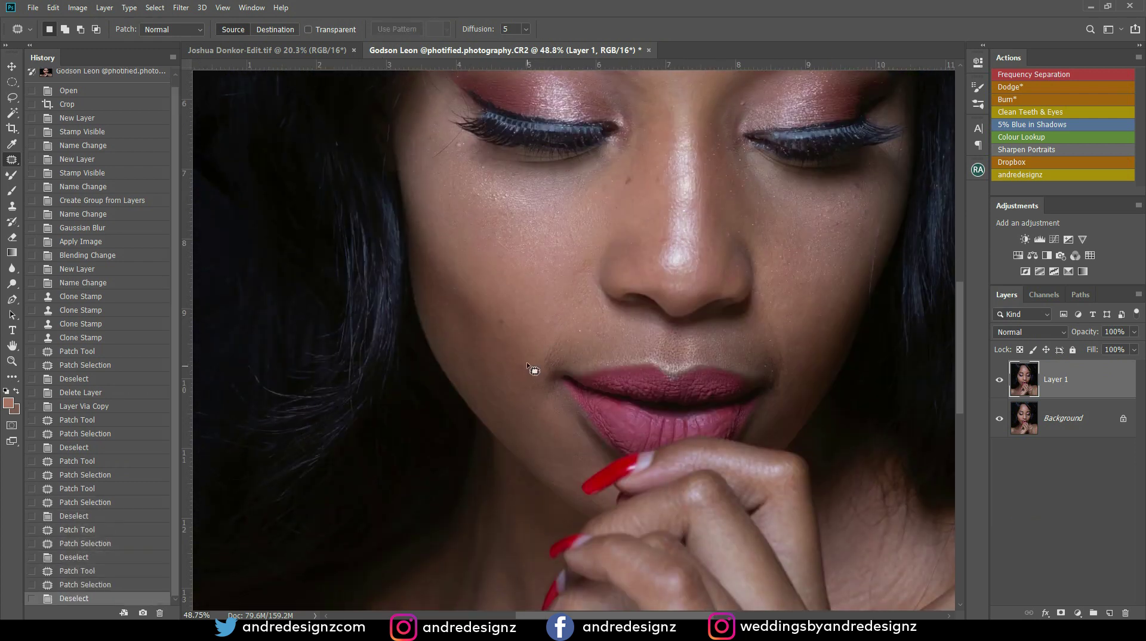
key("ctrl+d")
- Patch the small blemishes on the right-hand cheek between the eye and the mouth
left_click_drag(589, 289, 469, 292)
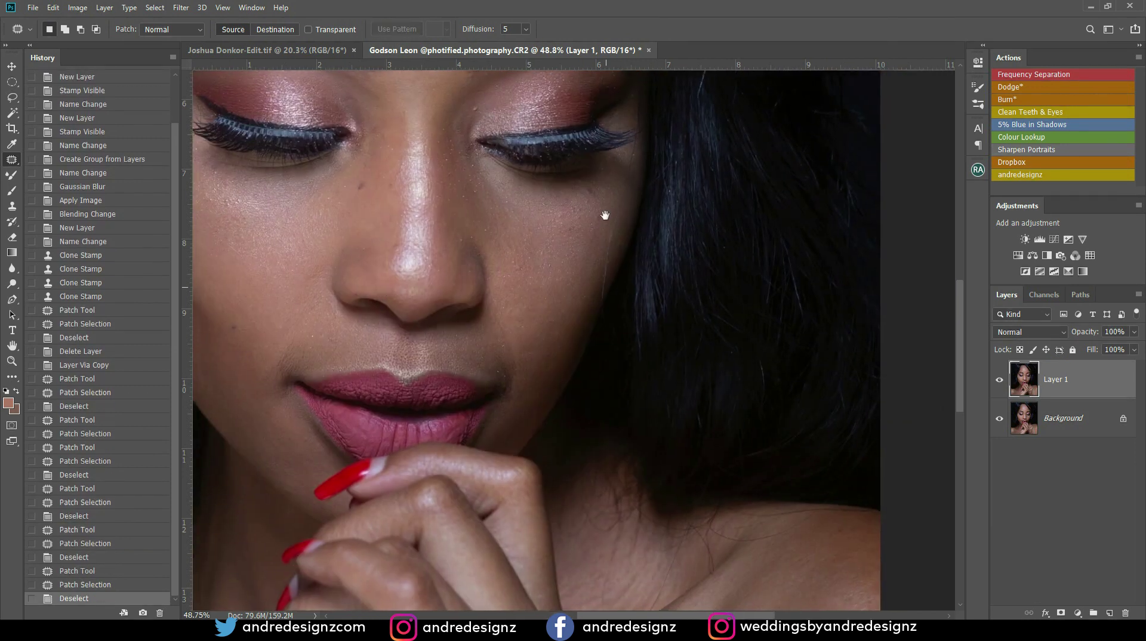
mouse_move(579, 194)
left_mouse_down()
mouse_move(586, 218)
mouse_move(552, 227)
left_mouse_up()
key("ctrl+d")
key("ctrl+d")
mouse_move(550, 232)
left_mouse_down()
mouse_move(546, 217)
mouse_move(563, 203)
left_mouse_up()
key("ctrl+d")
left_click_drag(513, 274, 538, 245)
- Try to patch the area of stray hairs under the left-hand eyebrow on Layer 1, and compare the layer with the original
left_click_drag(571, 184, 519, 353)
left_click_drag(520, 199, 583, 388)
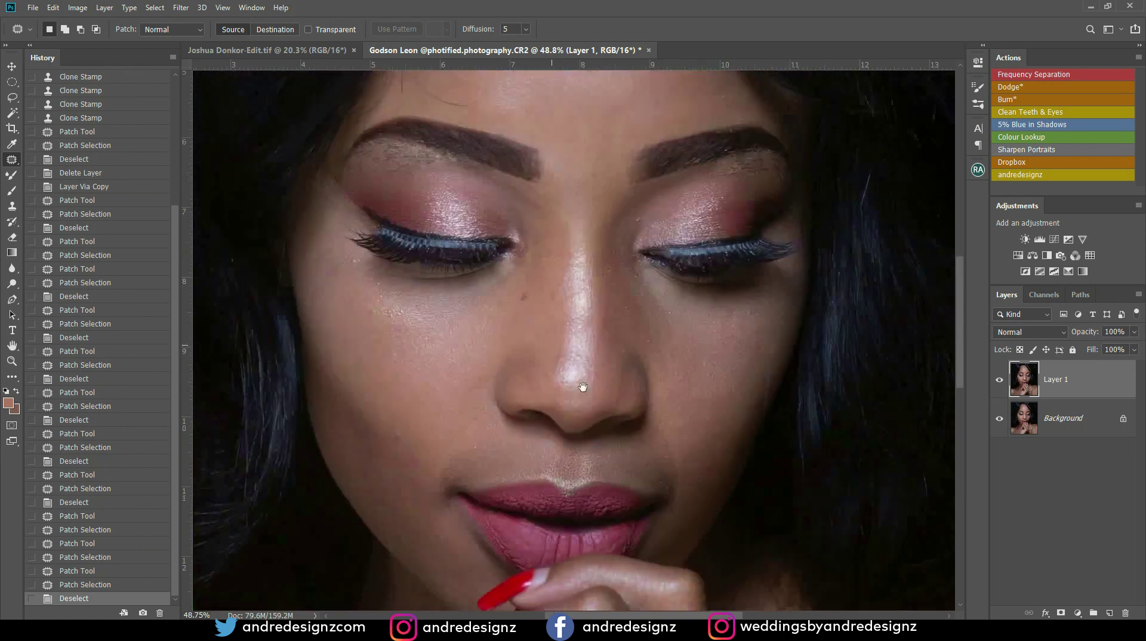
left_click_drag(540, 319, 621, 292)
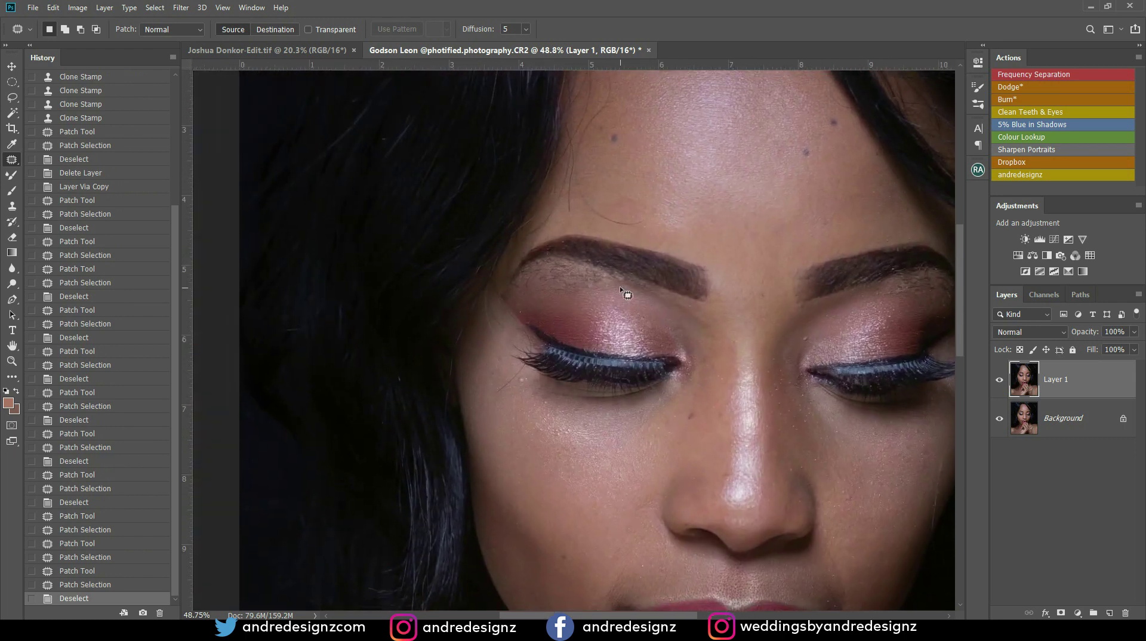
scroll(615, 285, "up", 3)
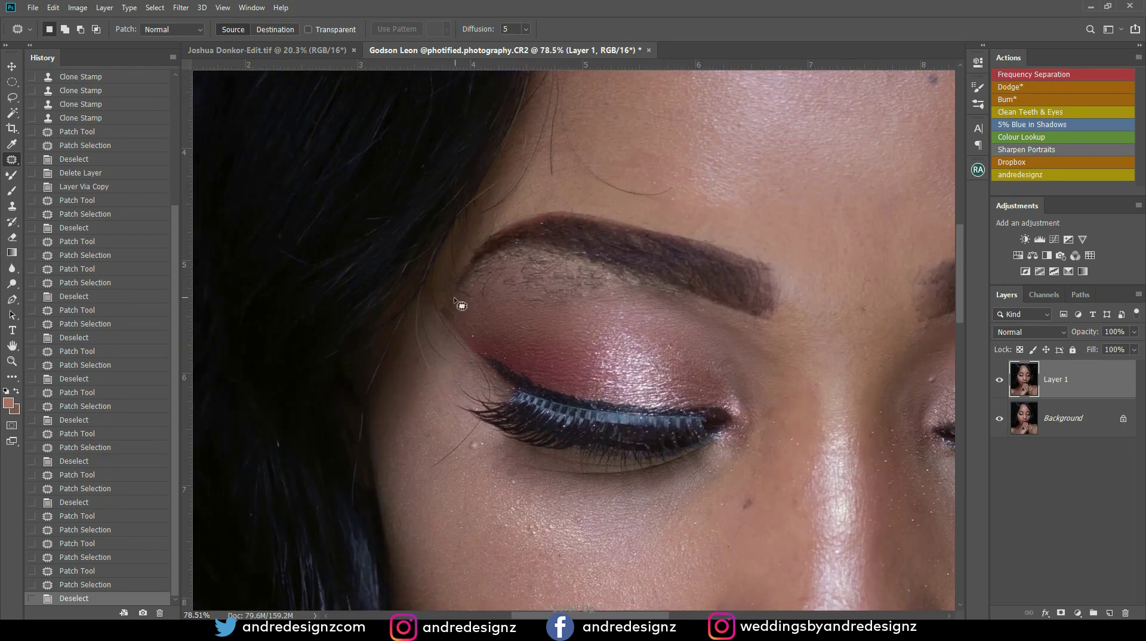
mouse_move(455, 296)
left_mouse_down()
mouse_move(492, 254)
mouse_move(552, 253)
left_mouse_up()
mouse_move(659, 280)
left_mouse_down()
mouse_move(702, 300)
mouse_move(689, 312)
mouse_move(628, 309)
left_mouse_up()
mouse_move(543, 314)
left_mouse_down()
mouse_move(496, 327)
mouse_move(468, 315)
left_mouse_up()
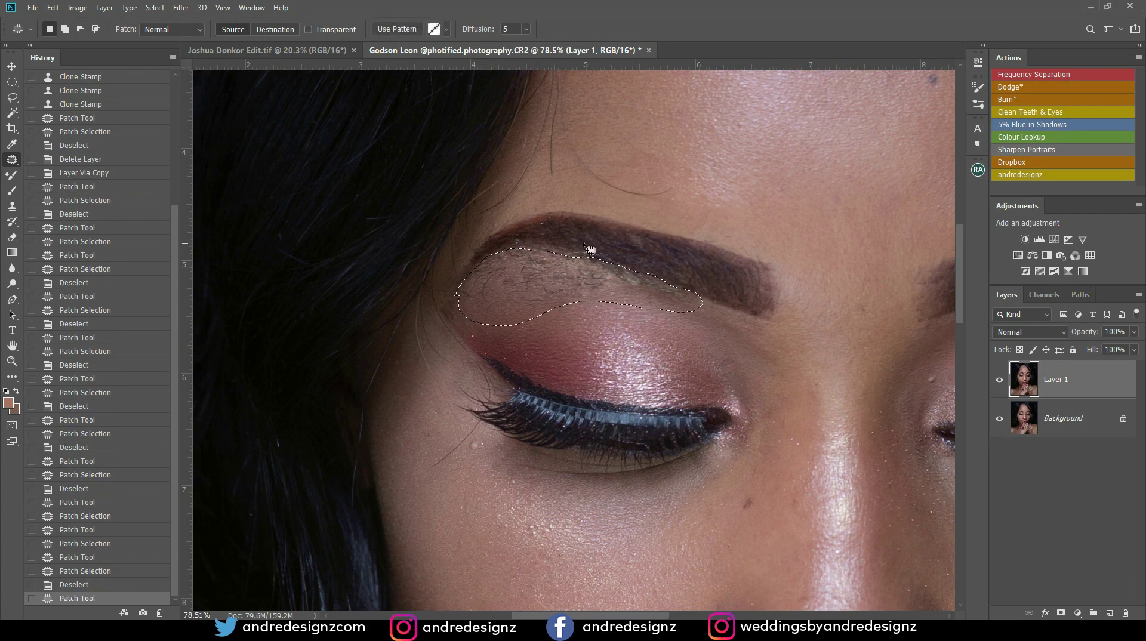
scroll(590, 249, "down", 5)
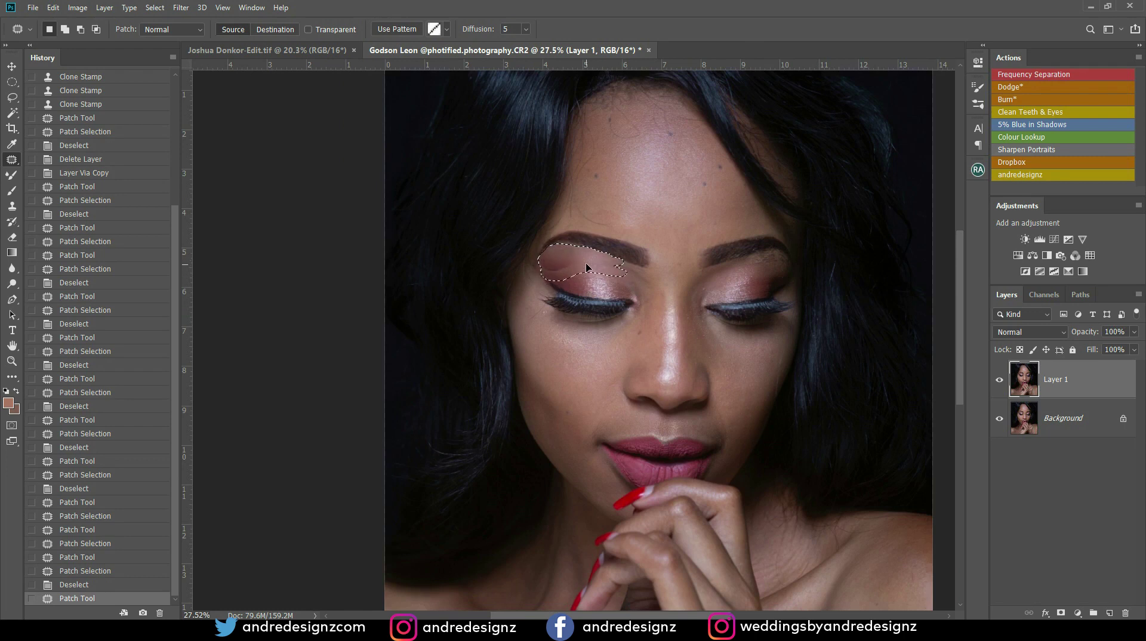
left_click_drag(582, 263, 620, 278)
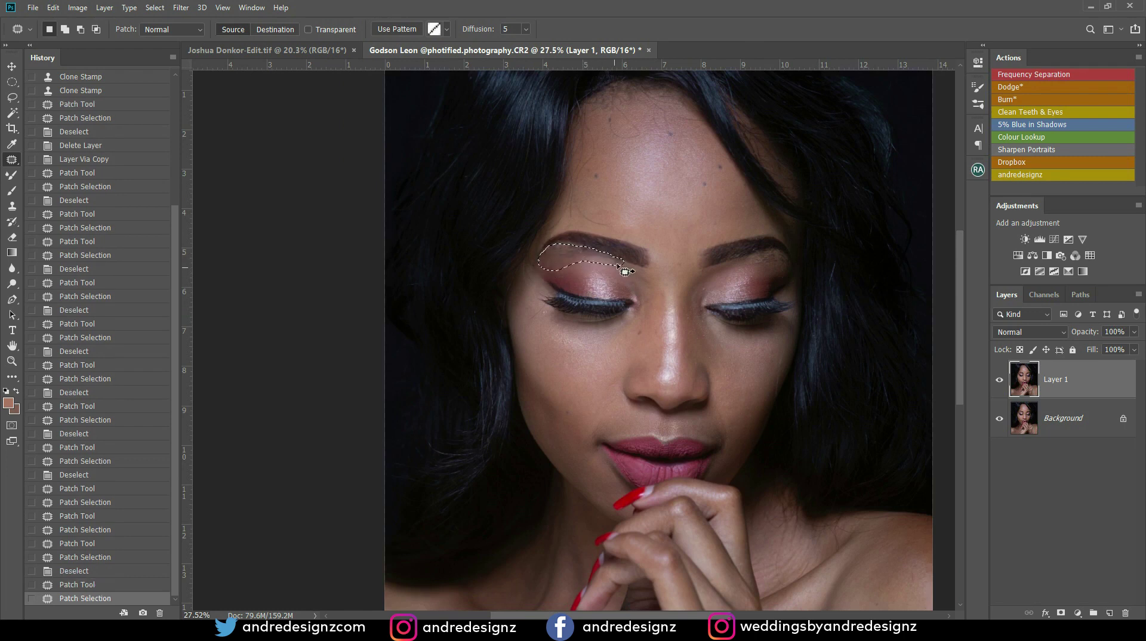
scroll(624, 258, "up", 5)
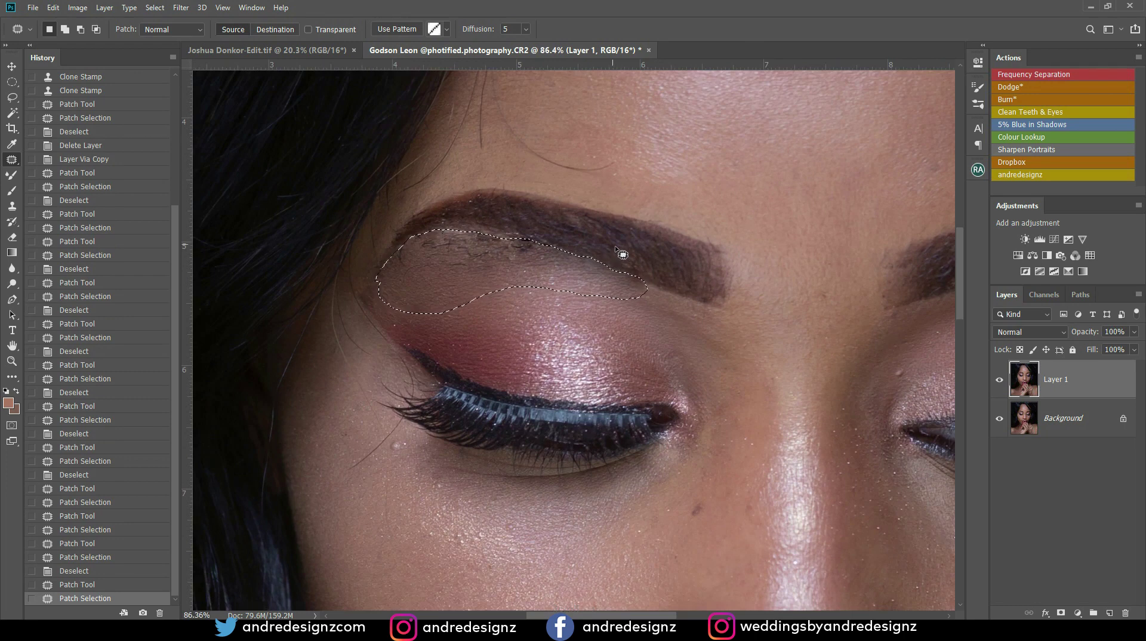
left_click(1000, 382)
left_click(999, 382)
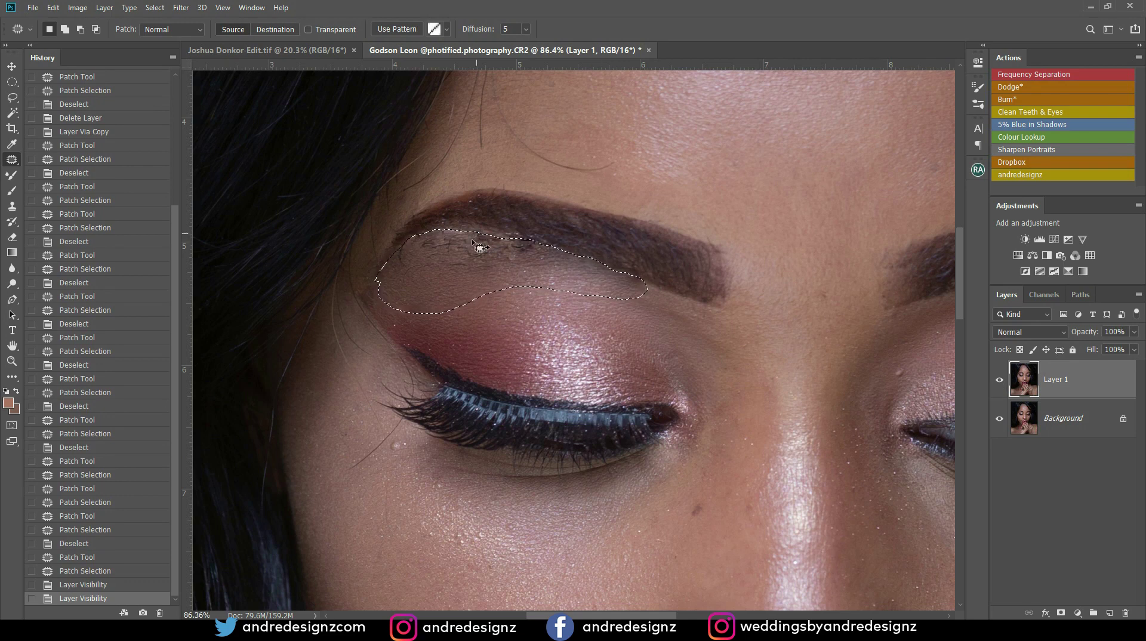
- Deselect the brow area and try to clone-stamp the specks and uneven skin at the outer end of the left-hand eyelid
key("s")
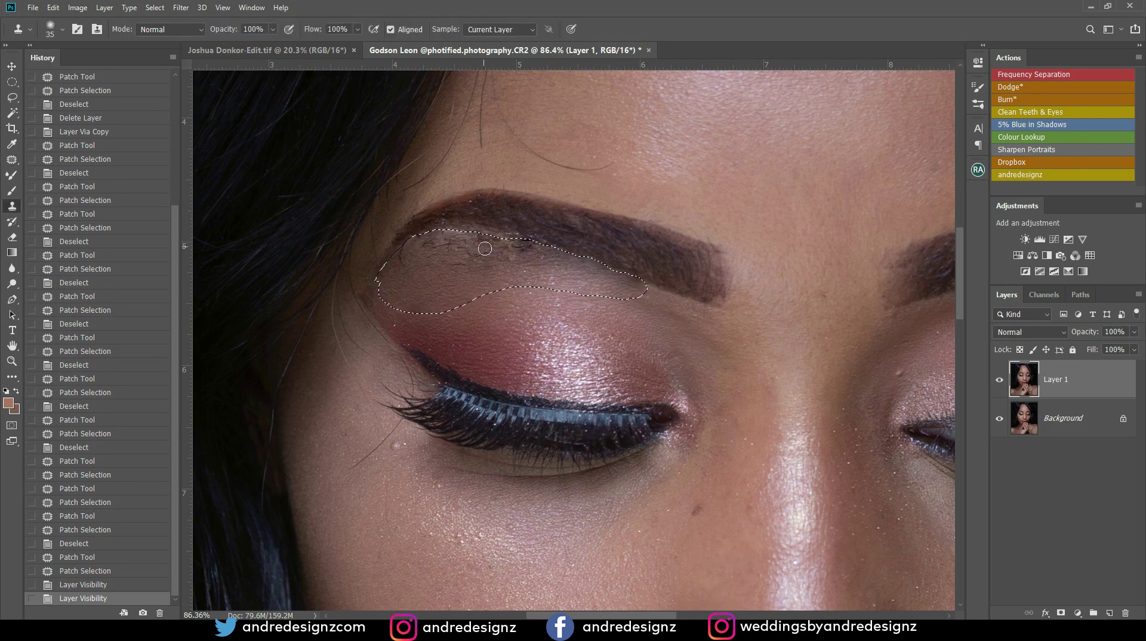
left_click(463, 292)
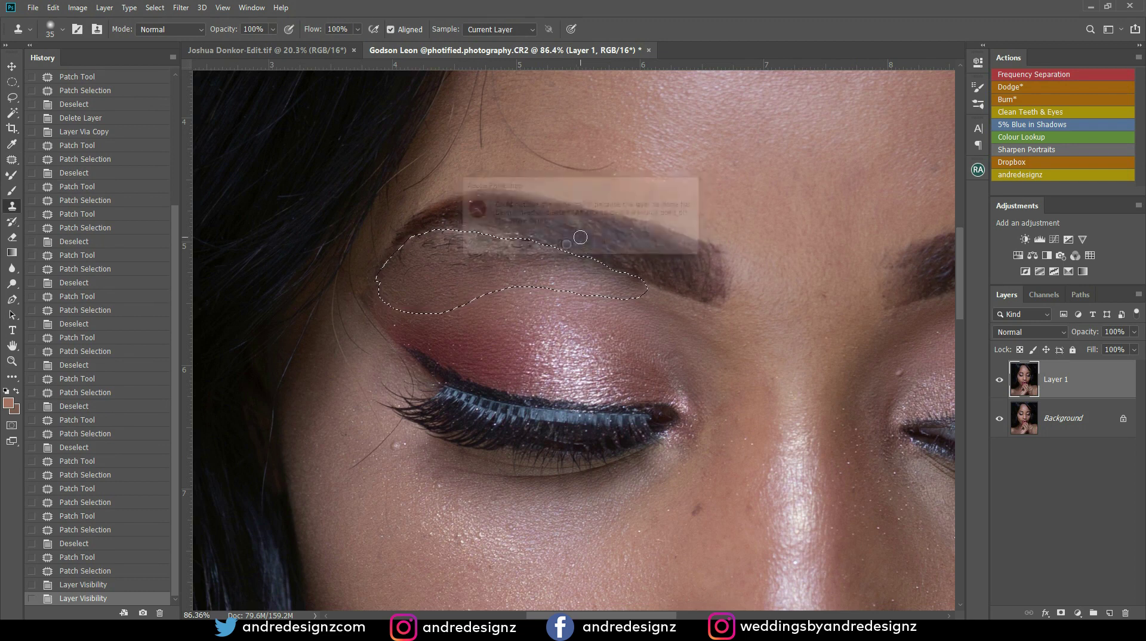
left_click(578, 245)
key("ctrl+d")
left_click_drag(428, 313, 407, 313)
left_click(402, 328)
left_click(411, 321)
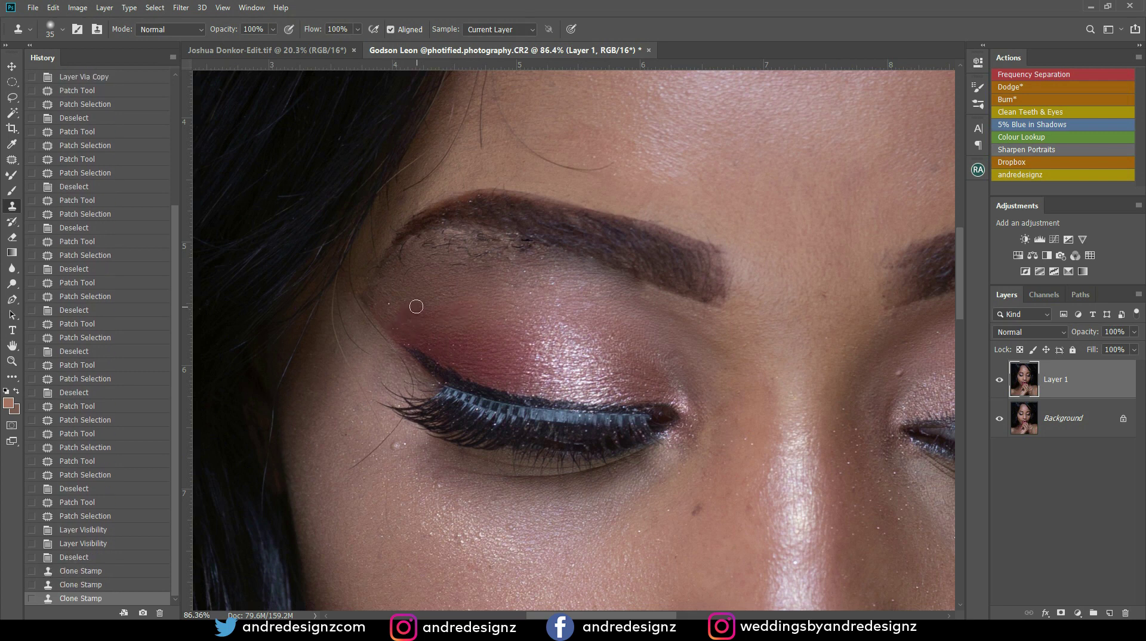
left_click(392, 304)
left_click(411, 312)
left_click(401, 328)
left_click(495, 328)
left_click(521, 317)
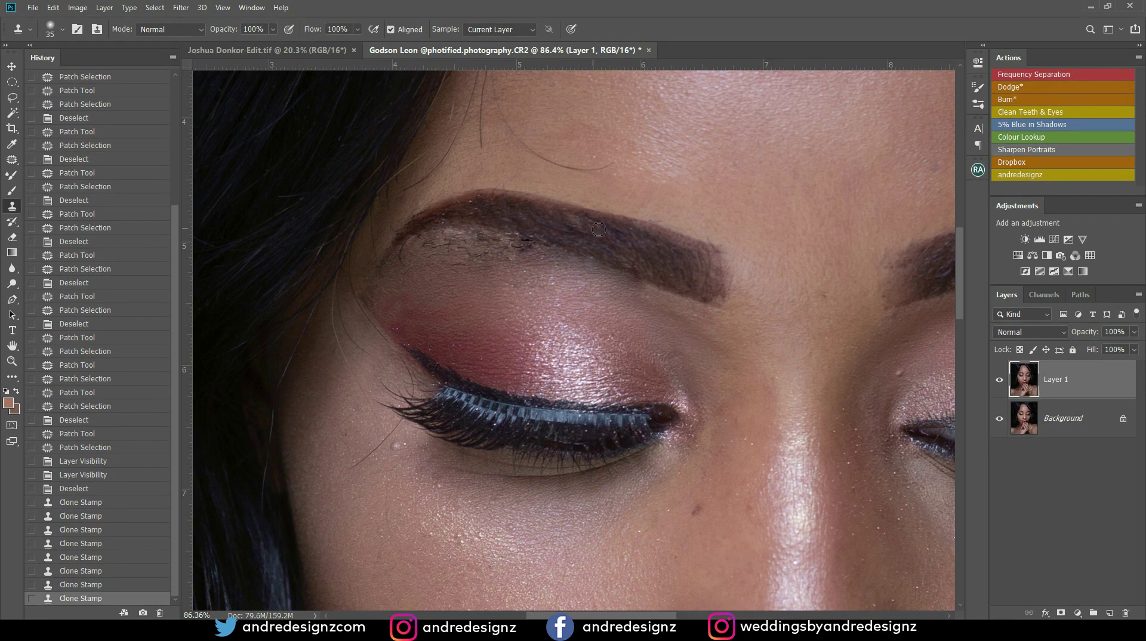
- Delete Layer 1 and run the Frequency Separation action on the Background with a Gaussian Blur radius of 6.4 pixels
key("Delete")
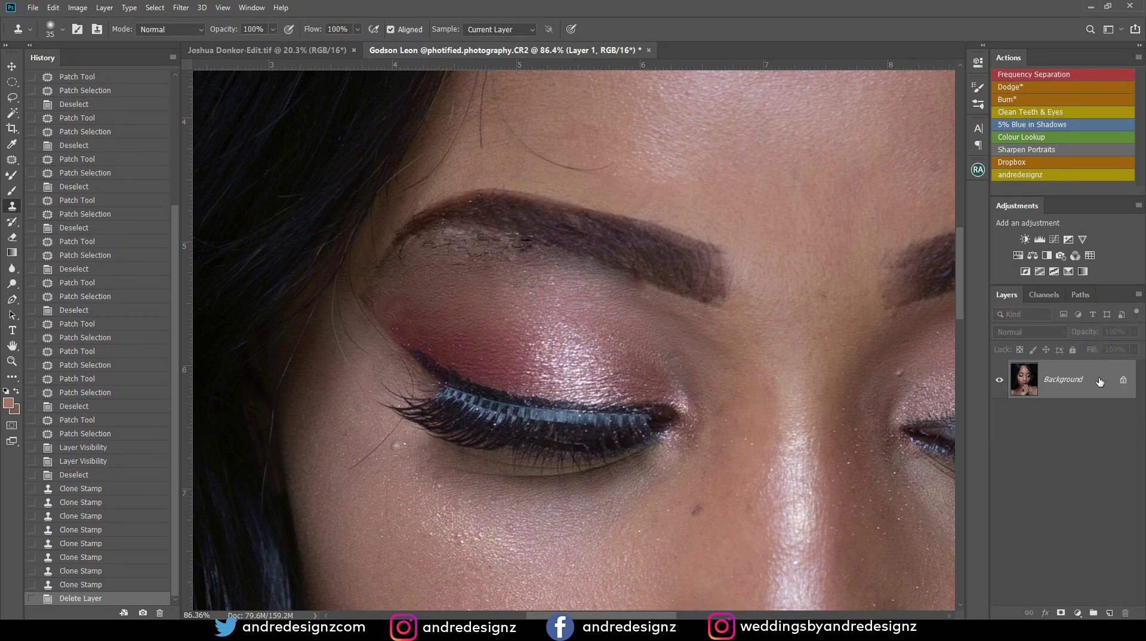
left_click(1024, 74)
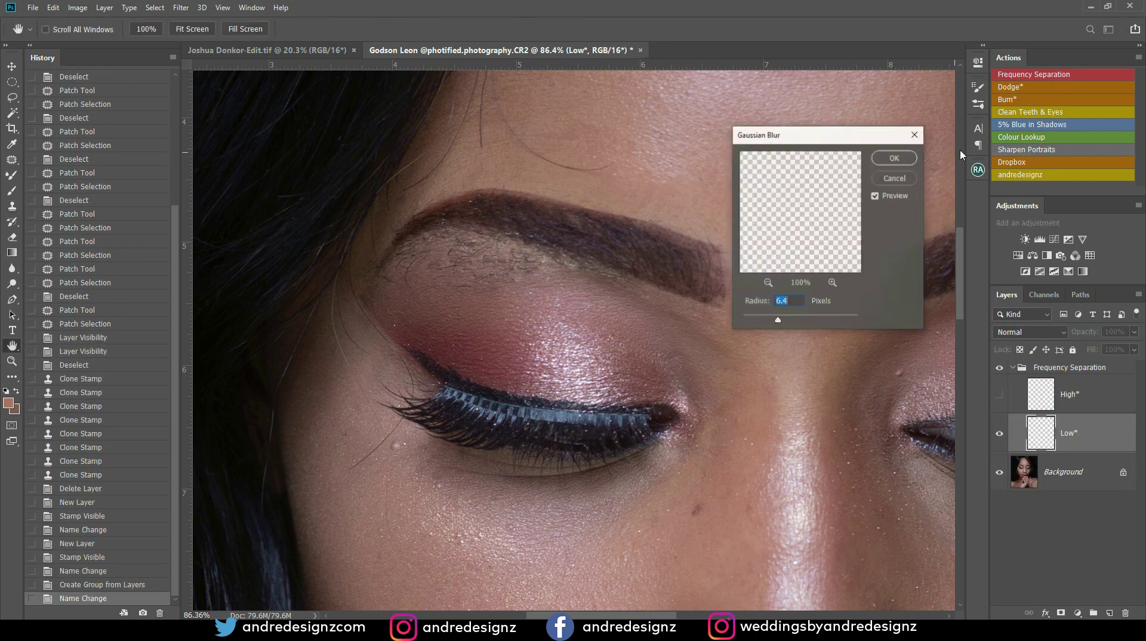
left_click(899, 157)
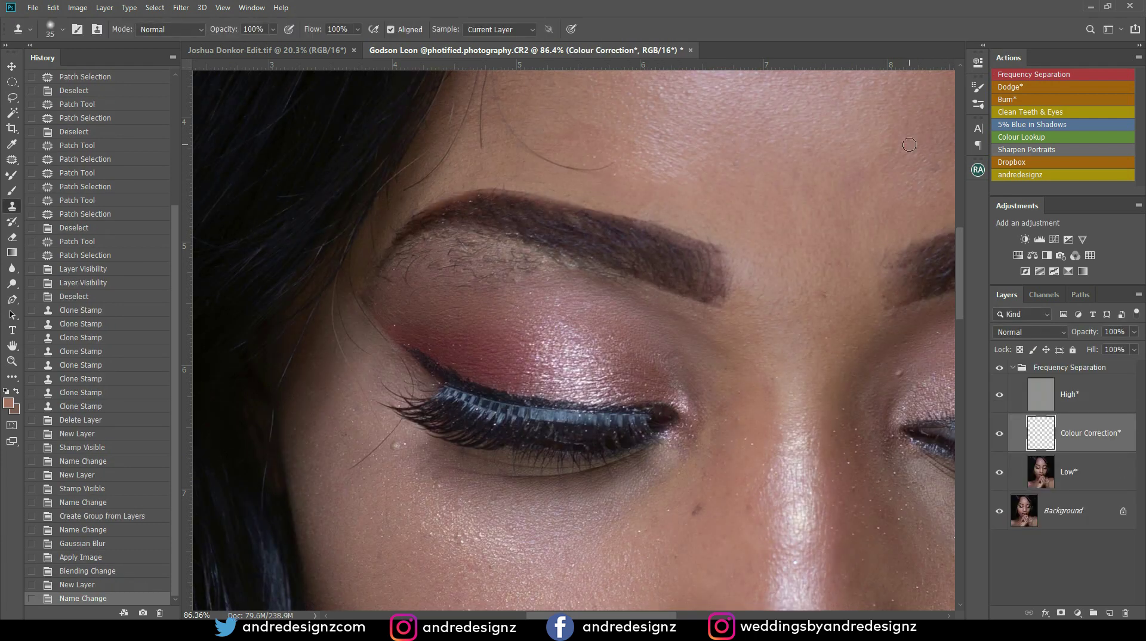
- On the Low* layer, blend the skin tones below the left-hand eyebrow using the Mixer Brush at size 125
left_click(1078, 481)
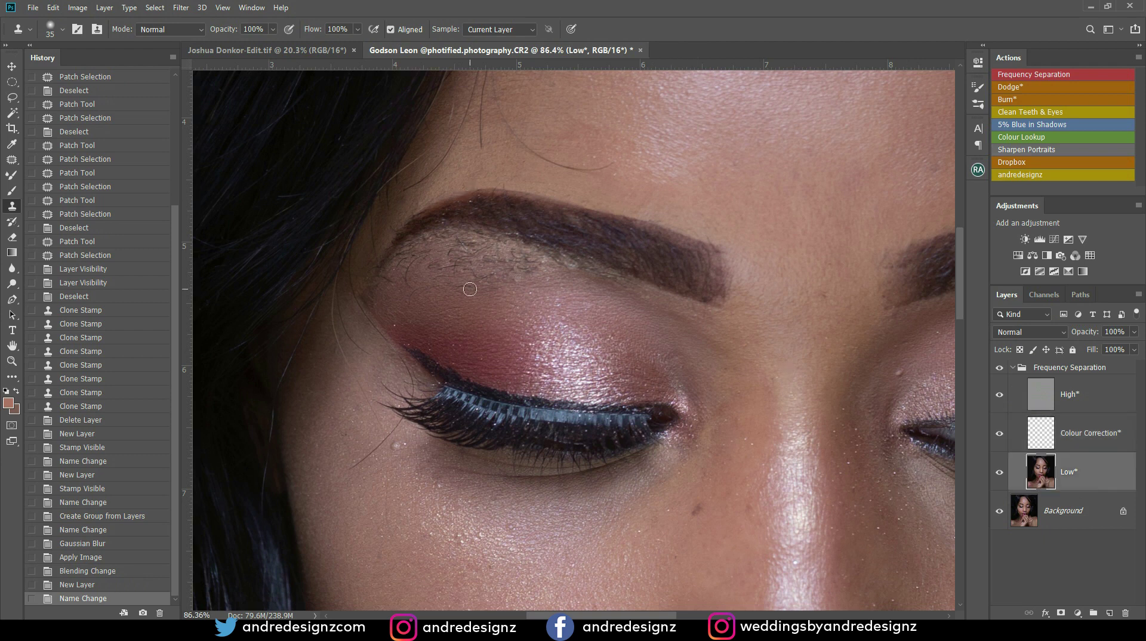
key("]")
key("]")
key("]")
key("]")
key("]")
key("]")
left_click(487, 268)
left_click(583, 244)
key("b")
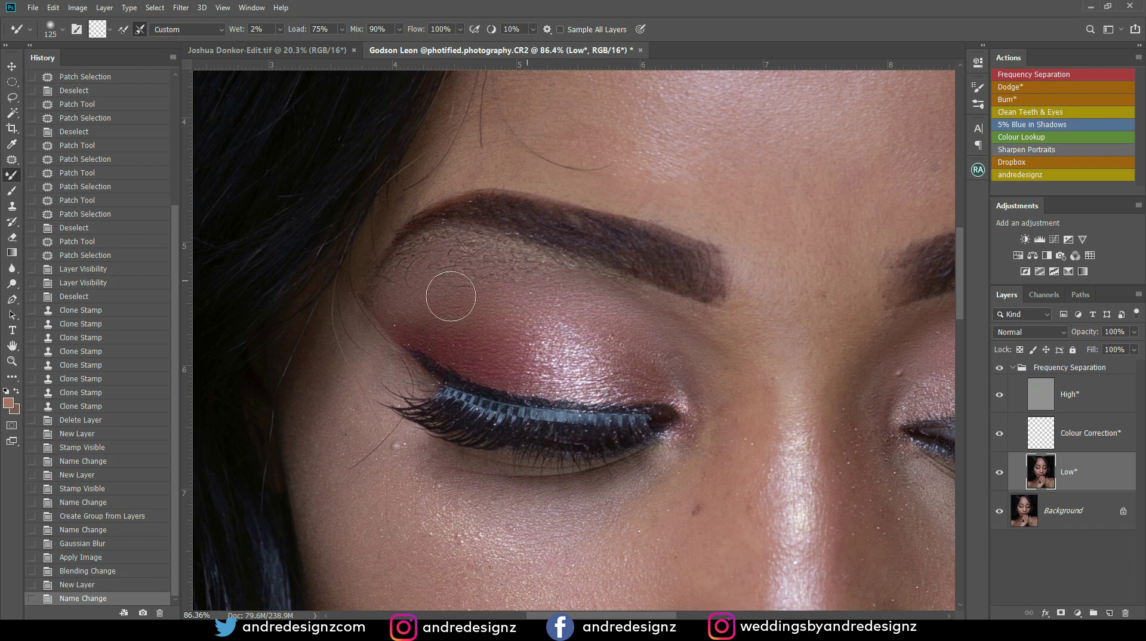
left_click_drag(429, 263, 518, 265)
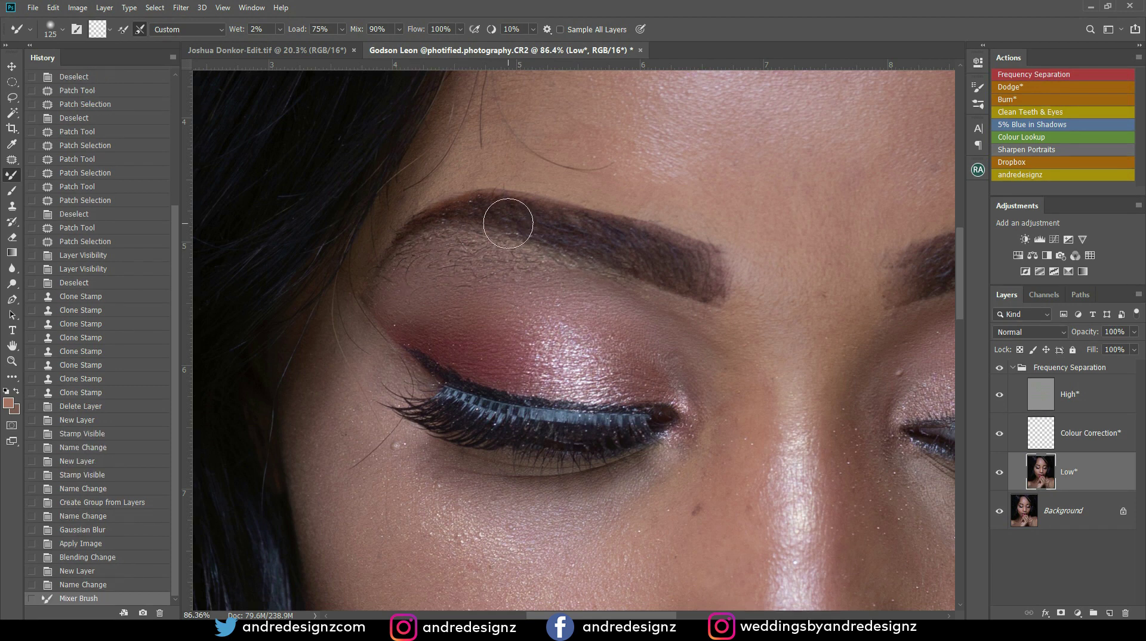
- Patch a small uneven area on the outer part of the left-hand eyelid on the Low* layer
key("j")
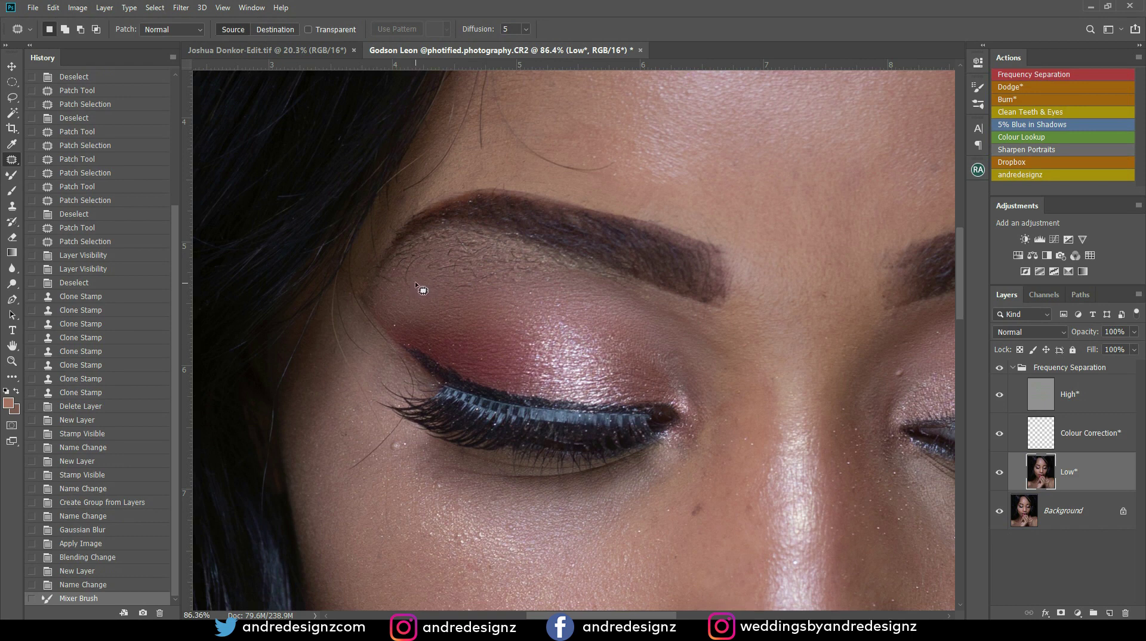
right_click(11, 161)
left_click(49, 161)
scroll(424, 299, "up", 3)
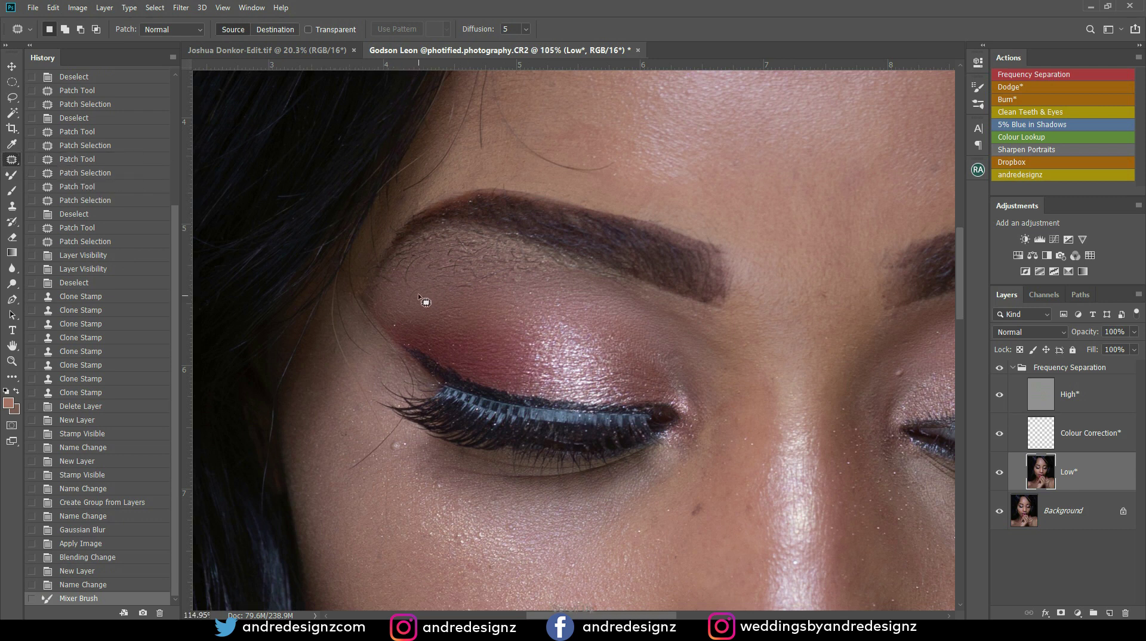
mouse_move(436, 286)
left_mouse_down()
mouse_move(414, 306)
mouse_move(422, 315)
left_mouse_up()
key("ctrl+d")
- On the High* layer, patch the stray hairs below the outer end of the left-hand eyebrow
left_click(1083, 406)
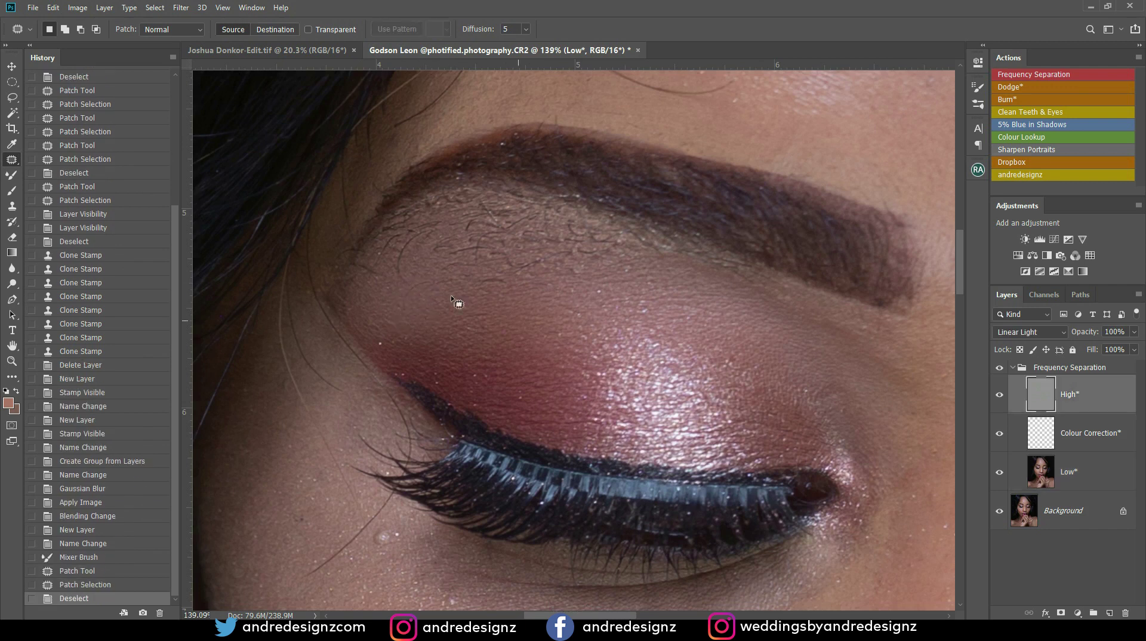
mouse_move(397, 300)
left_mouse_down()
mouse_move(428, 289)
mouse_move(425, 318)
left_mouse_up()
key("ctrl+d")
mouse_move(460, 273)
left_mouse_down()
mouse_move(514, 288)
mouse_move(468, 292)
left_mouse_up()
key("ctrl+d")
left_click_drag(469, 287, 469, 259)
mouse_move(459, 266)
left_mouse_down()
mouse_move(446, 288)
mouse_move(413, 239)
mouse_move(412, 281)
mouse_move(404, 243)
mouse_move(446, 228)
left_mouse_up()
key("ctrl+d")
key("ctrl+d")
key("ctrl+d")
left_click_drag(413, 275, 413, 275)
key("ctrl+d")
left_click_drag(402, 229, 405, 233)
left_click_drag(403, 238, 402, 258)
key("ctrl+d")
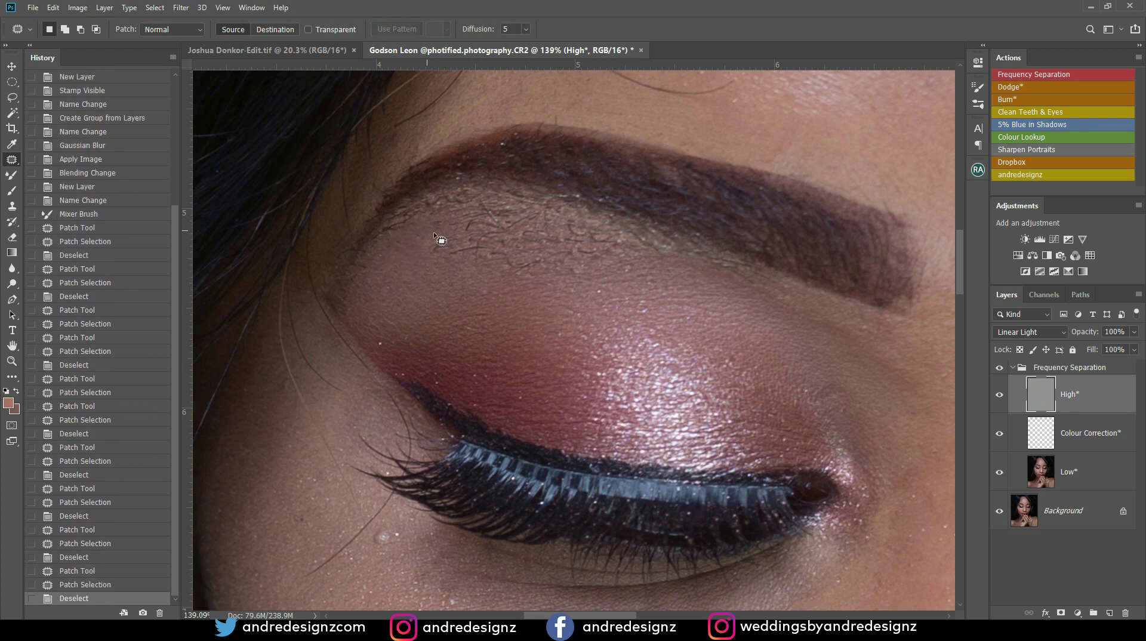
- Patch the lower rows of stray hairs on the eyelid beneath the middle of the left-hand eyebrow
mouse_move(565, 247)
left_mouse_down()
mouse_move(528, 284)
mouse_move(606, 262)
mouse_move(578, 319)
left_mouse_up()
key("ctrl+d")
mouse_move(587, 276)
left_mouse_down()
mouse_move(563, 286)
mouse_move(590, 277)
left_mouse_up()
left_click_drag(591, 278, 608, 298)
key("ctrl+d")
left_click_drag(602, 294, 587, 277)
left_click_drag(588, 278, 598, 251)
mouse_move(605, 265)
left_mouse_down()
mouse_move(527, 322)
mouse_move(584, 301)
left_mouse_up()
key("ctrl+d")
mouse_move(648, 272)
left_mouse_down()
mouse_move(713, 292)
mouse_move(576, 297)
mouse_move(598, 287)
mouse_move(529, 313)
left_mouse_up()
key("ctrl+d")
key("ctrl+d")
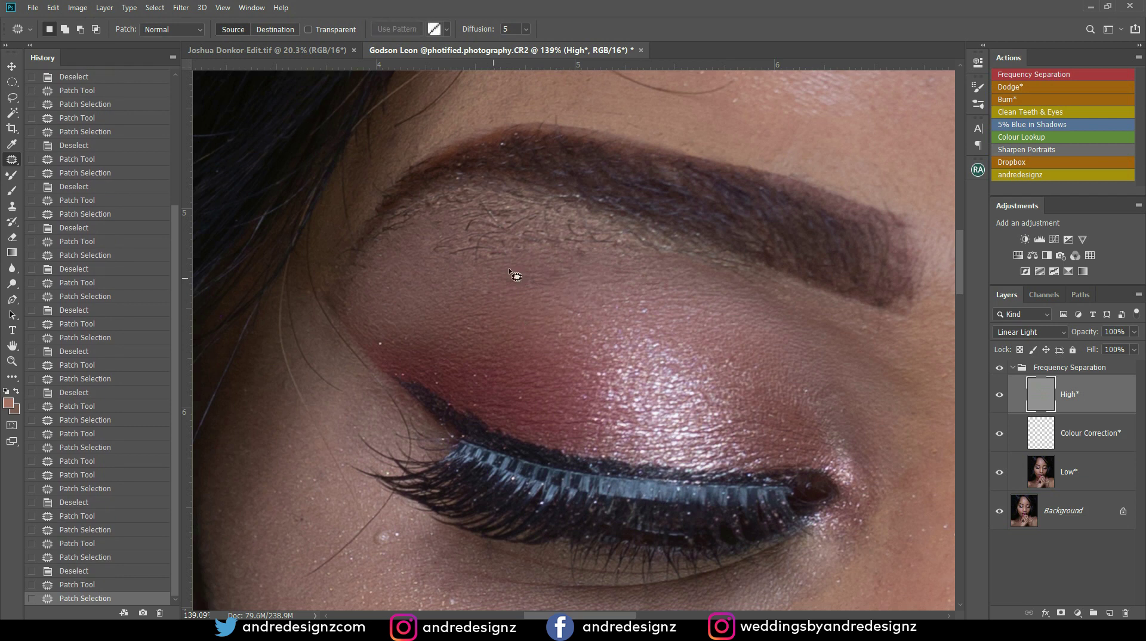
- Patch the wide band of stray hairs directly below the arch of the left-hand eyebrow with clean eyelid texture
mouse_move(470, 212)
left_mouse_down()
mouse_move(445, 276)
mouse_move(571, 259)
left_mouse_up()
left_click_drag(659, 244, 471, 212)
left_click_drag(578, 240, 578, 299)
key("ctrl+d")
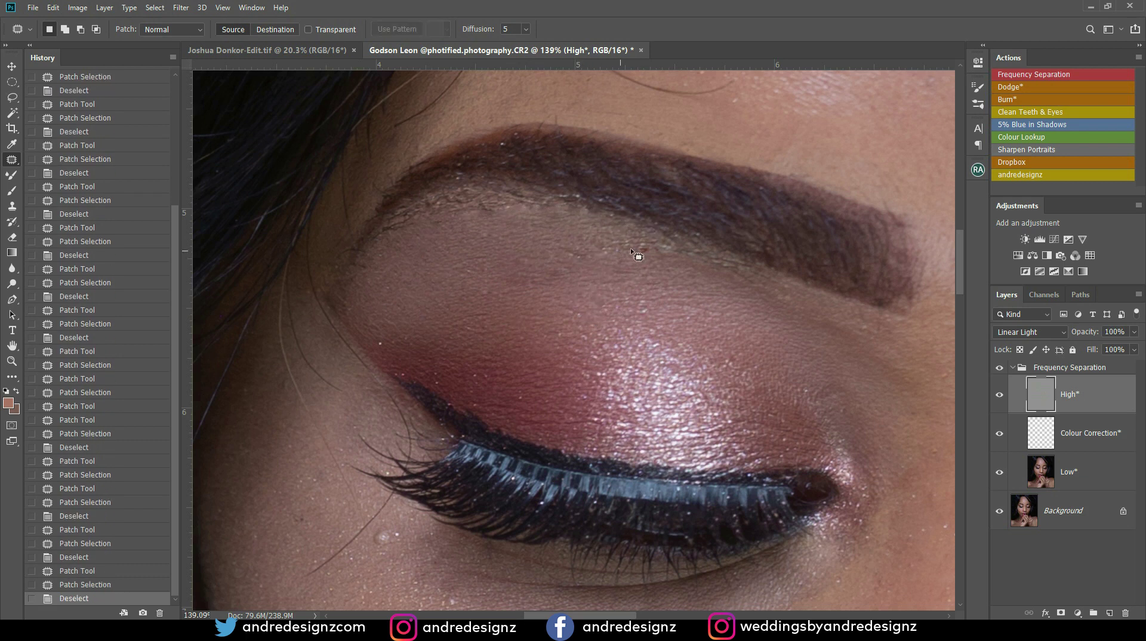
- Patch the remaining stray hairs and rough spots along the lower edge of the left-hand eyebrow, mainly towards its inner half
left_click_drag(663, 259, 663, 255)
left_click_drag(650, 257, 662, 273)
key("ctrl+d")
mouse_move(607, 247)
left_mouse_down()
mouse_move(603, 268)
mouse_move(615, 257)
left_mouse_up()
mouse_move(583, 265)
left_mouse_down()
mouse_move(512, 256)
mouse_move(455, 270)
left_mouse_up()
key("ctrl+d")
mouse_move(526, 261)
left_mouse_down()
mouse_move(533, 272)
mouse_move(506, 274)
left_mouse_up()
key("ctrl+d")
mouse_move(633, 259)
left_mouse_down()
mouse_move(619, 285)
mouse_move(645, 277)
left_mouse_up()
left_click_drag(643, 277, 661, 282)
key("ctrl+d")
- Patch the uneven texture across the upper left-hand eyelid, from its outer side towards the inner corner
scroll(662, 283, "down", 5)
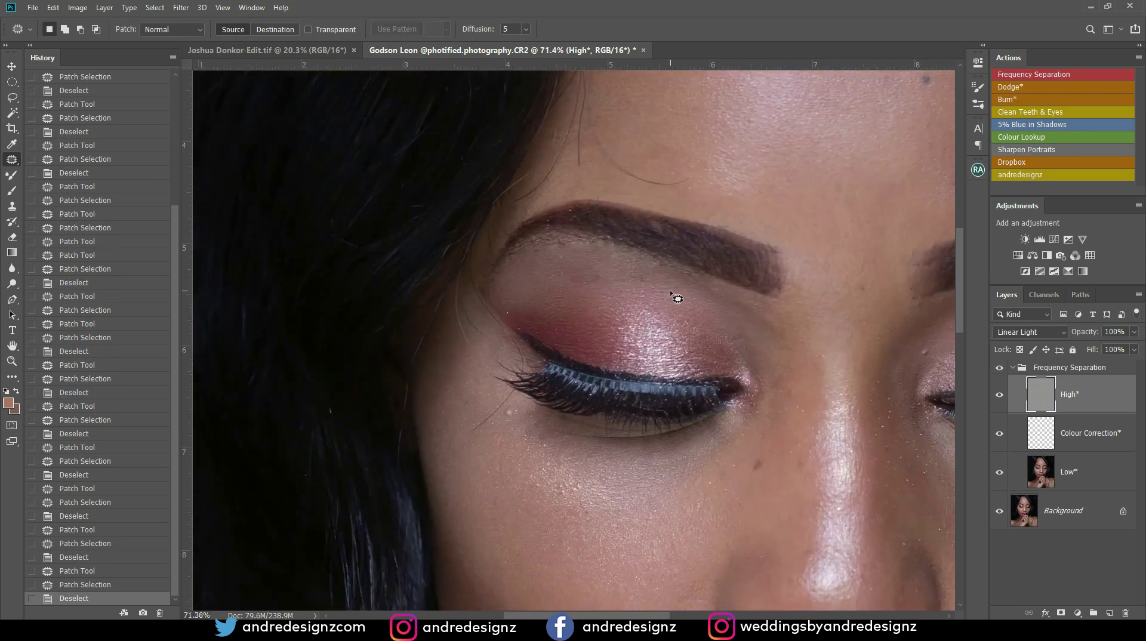
scroll(670, 289, "up", 1)
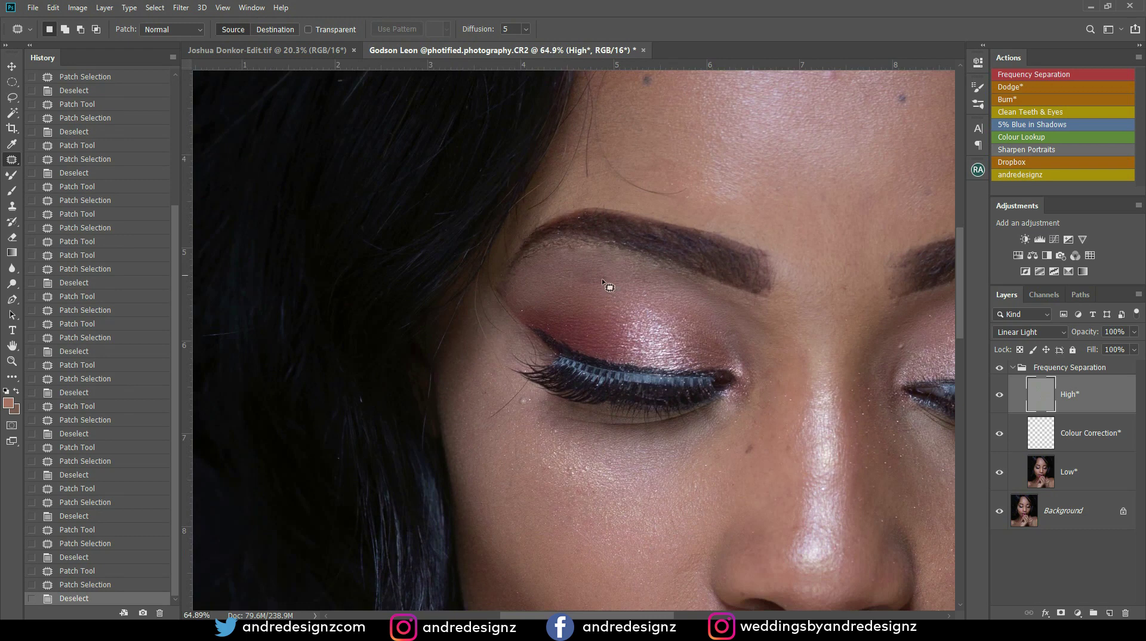
mouse_move(563, 292)
left_mouse_down()
mouse_move(618, 279)
mouse_move(581, 303)
mouse_move(611, 279)
left_mouse_up()
key("ctrl+d")
left_click_drag(605, 286, 591, 303)
key("ctrl+d")
mouse_move(664, 275)
left_mouse_down()
mouse_move(649, 290)
mouse_move(662, 279)
mouse_move(657, 315)
mouse_move(660, 305)
left_mouse_up()
key("ctrl+d")
left_click_drag(657, 305, 695, 323)
key("ctrl+d")
left_click_drag(691, 322, 704, 331)
key("ctrl+d")
- Patch an oval area under the outer arch of the left-hand eyebrow and the rough texture beside it on the eyelid
left_click_drag(597, 269, 611, 335)
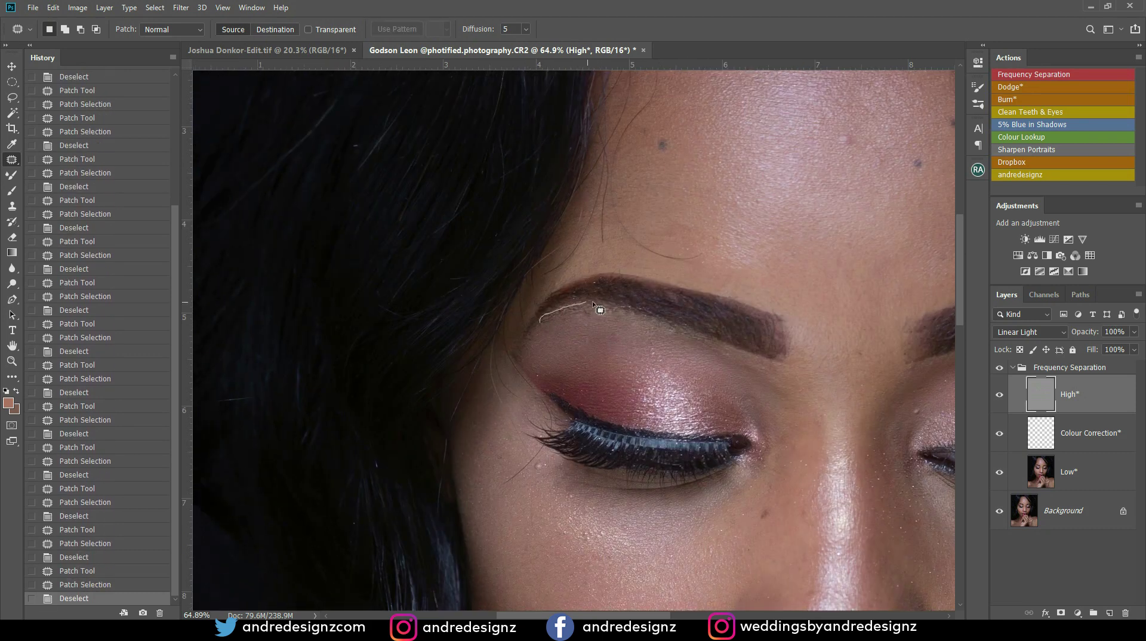
left_click_drag(656, 324, 540, 319)
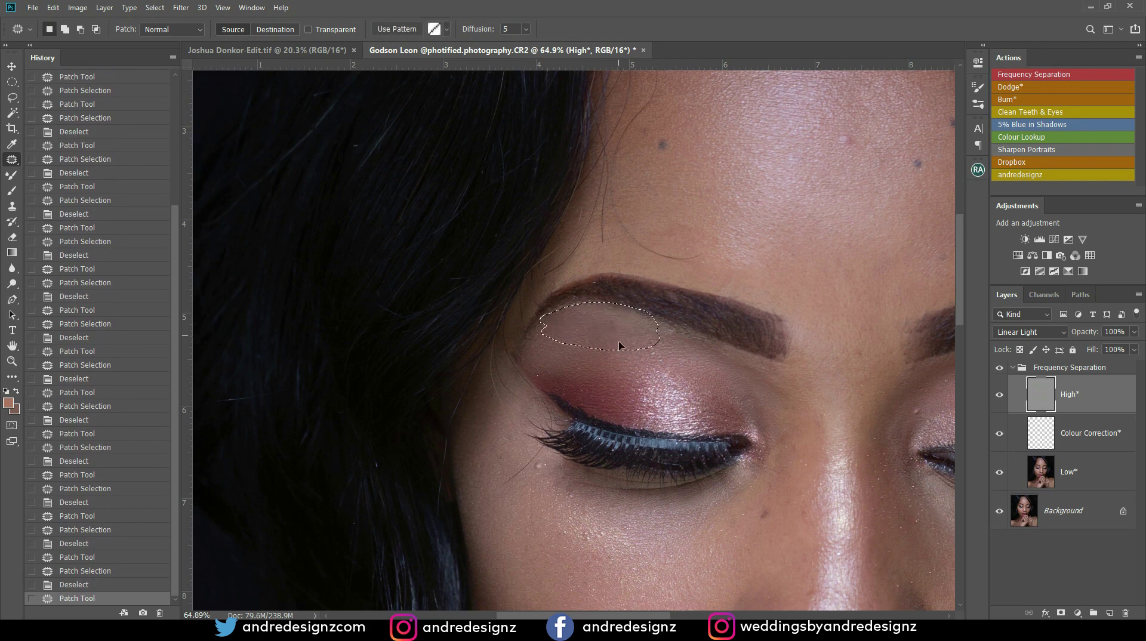
key("ctrl+d")
mouse_move(644, 363)
left_mouse_down()
mouse_move(667, 332)
mouse_move(686, 358)
mouse_move(696, 338)
left_mouse_up()
key("ctrl+d")
mouse_move(597, 346)
left_mouse_down()
mouse_move(626, 337)
mouse_move(615, 356)
mouse_move(582, 338)
mouse_move(609, 328)
mouse_move(610, 351)
mouse_move(670, 333)
mouse_move(690, 358)
mouse_move(662, 374)
mouse_move(685, 369)
mouse_move(666, 375)
mouse_move(681, 373)
mouse_move(675, 382)
left_mouse_up()
key("ctrl+d")
key("ctrl+d")
key("ctrl+d")
key("ctrl+d")
key("ctrl+d")
- Try to patch small spots in the middle of the left-hand eyelid, and roll the history back to before those patches
mouse_move(676, 384)
left_mouse_down()
mouse_move(684, 376)
mouse_move(656, 358)
left_mouse_up()
key("ctrl+d")
mouse_move(653, 363)
left_mouse_down()
mouse_move(632, 364)
mouse_move(679, 378)
mouse_move(620, 375)
left_mouse_up()
key("ctrl+d")
key("ctrl+d")
left_click_drag(686, 345, 669, 340)
mouse_move(668, 346)
left_mouse_down()
mouse_move(702, 354)
mouse_move(699, 364)
left_mouse_up()
key("ctrl+d")
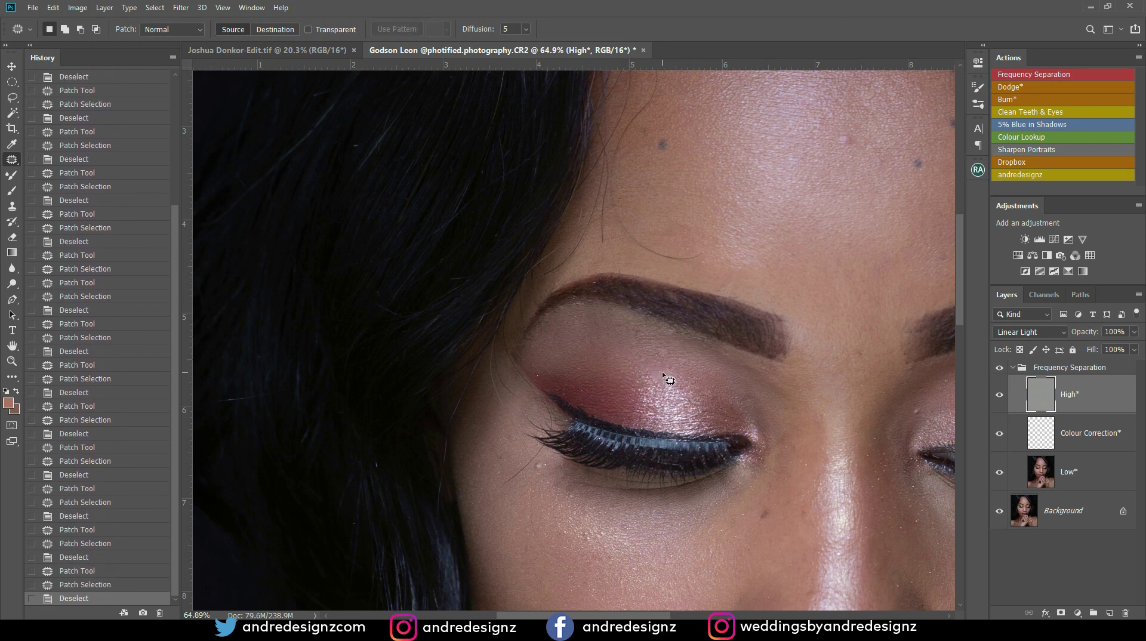
left_click(128, 546)
left_click(129, 490)
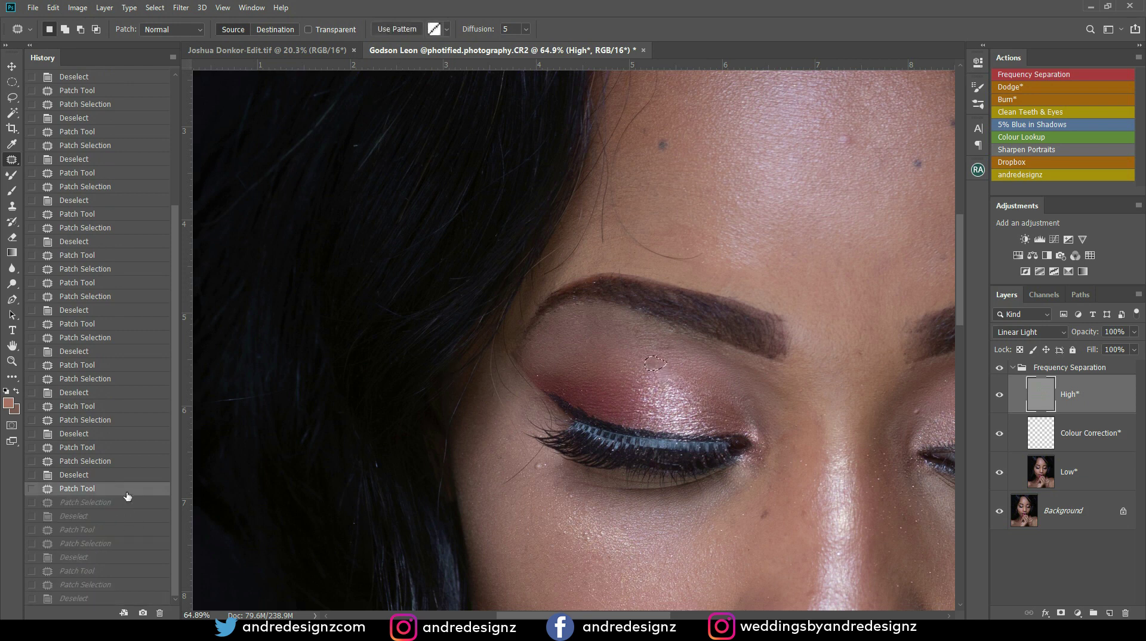
key("ctrl+d")
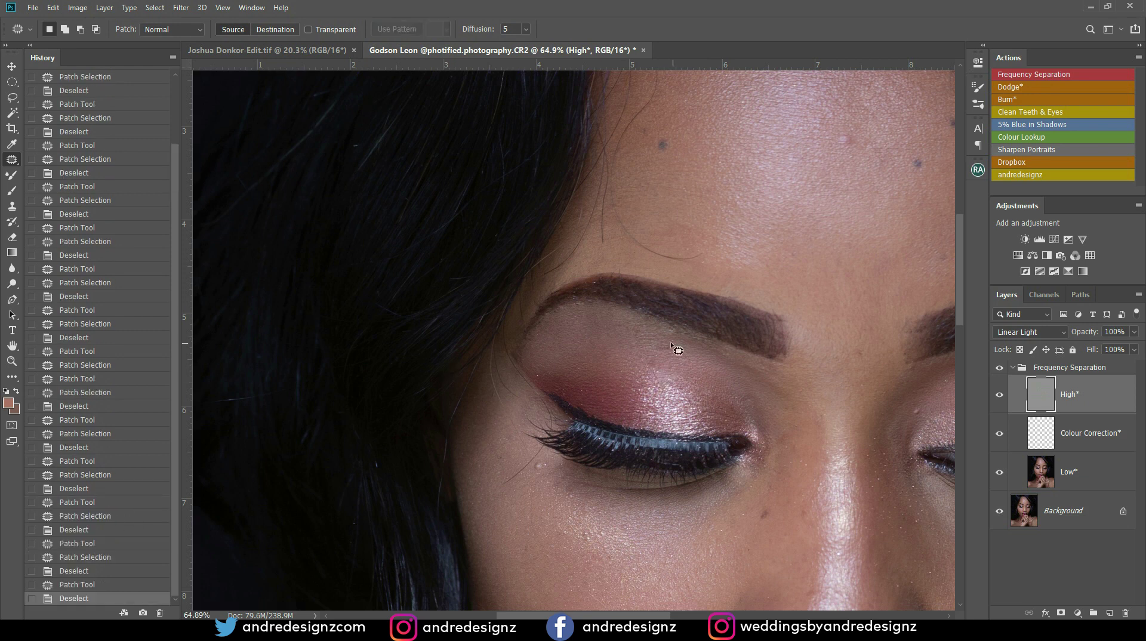
- Patch the small rough spots beneath the middle and inner part of the left-hand eyebrow on the High* layer
left_click_drag(676, 352, 673, 343)
left_click_drag(669, 348, 708, 356)
key("ctrl+d")
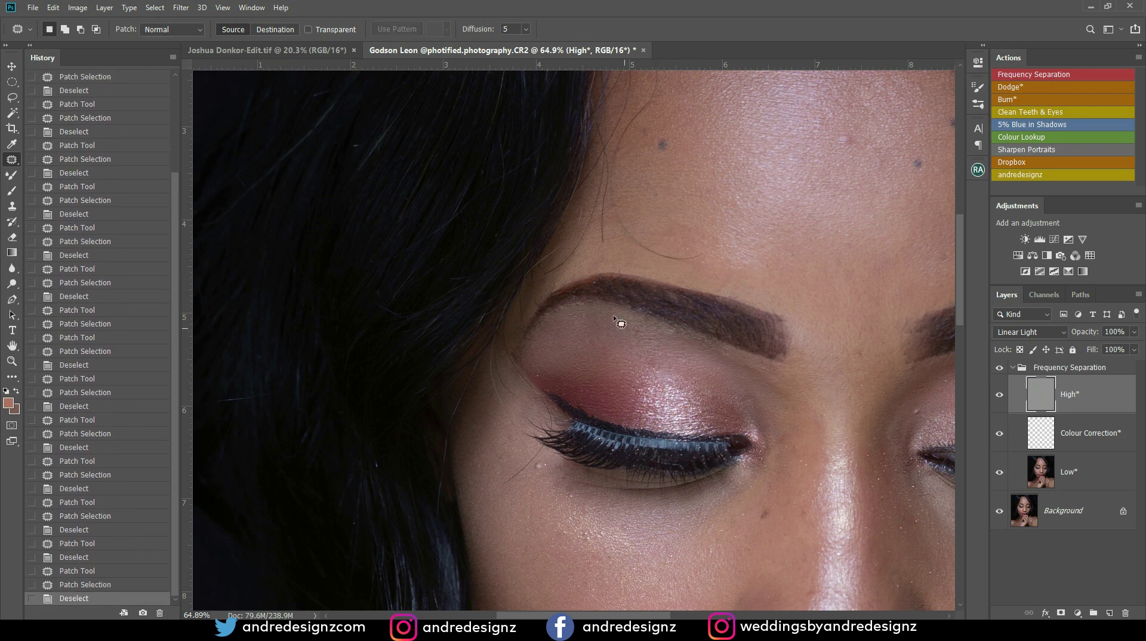
left_click_drag(620, 317, 678, 353)
key("ctrl+d")
- On the Low* layer, blend the tones below the inner part of the left-hand eyebrow with the Mixer Brush
left_click(1096, 475)
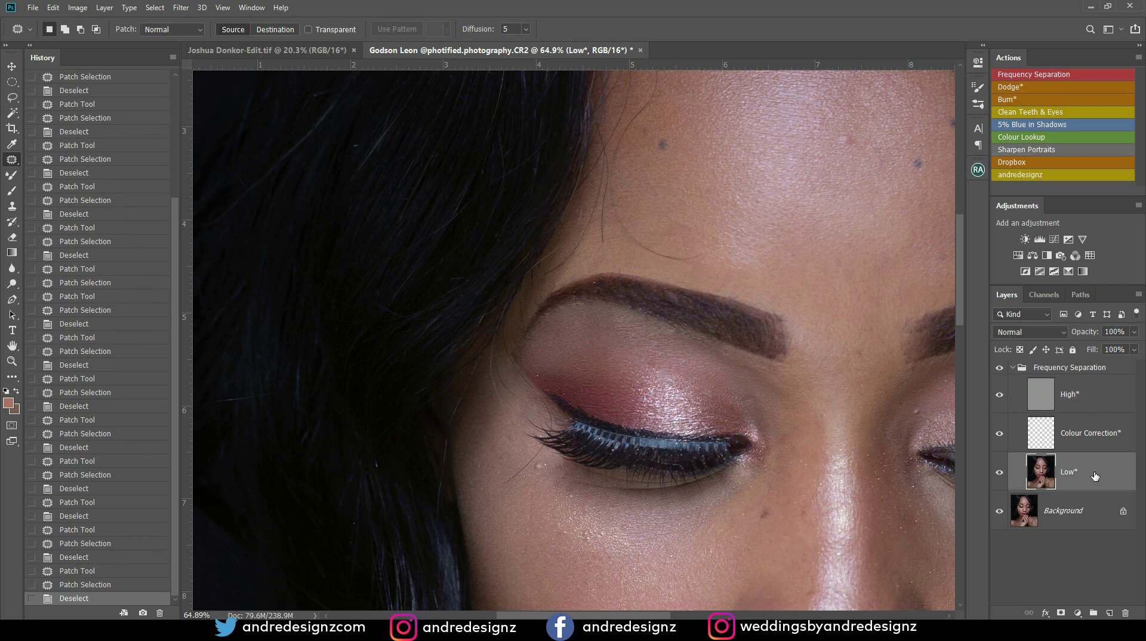
key("b")
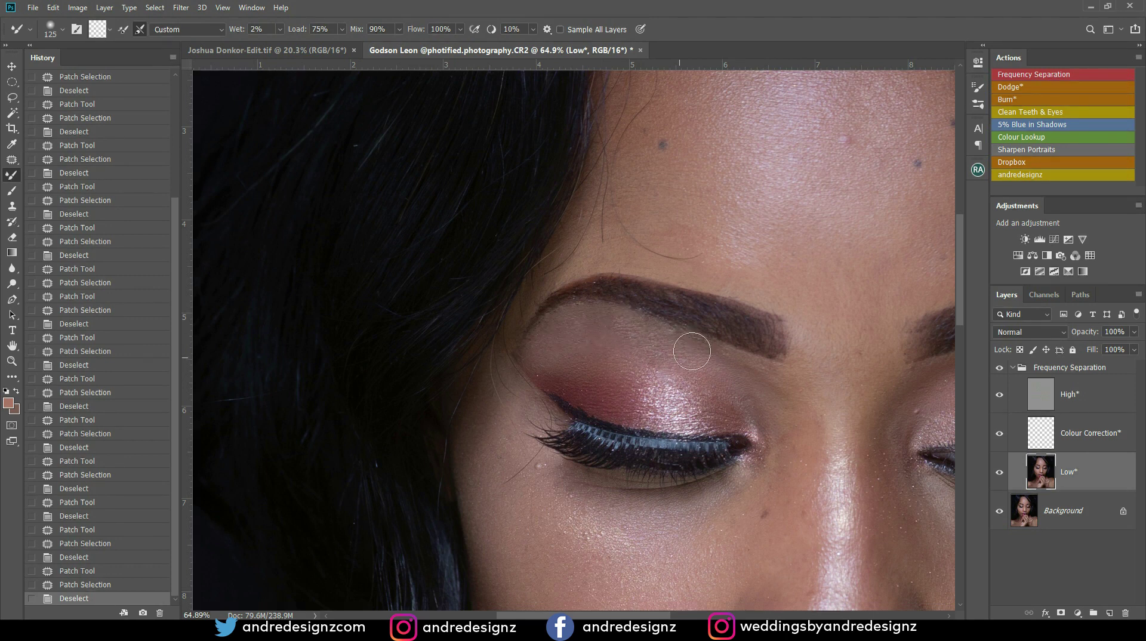
left_click_drag(779, 391, 710, 368)
scroll(682, 339, "down", 8)
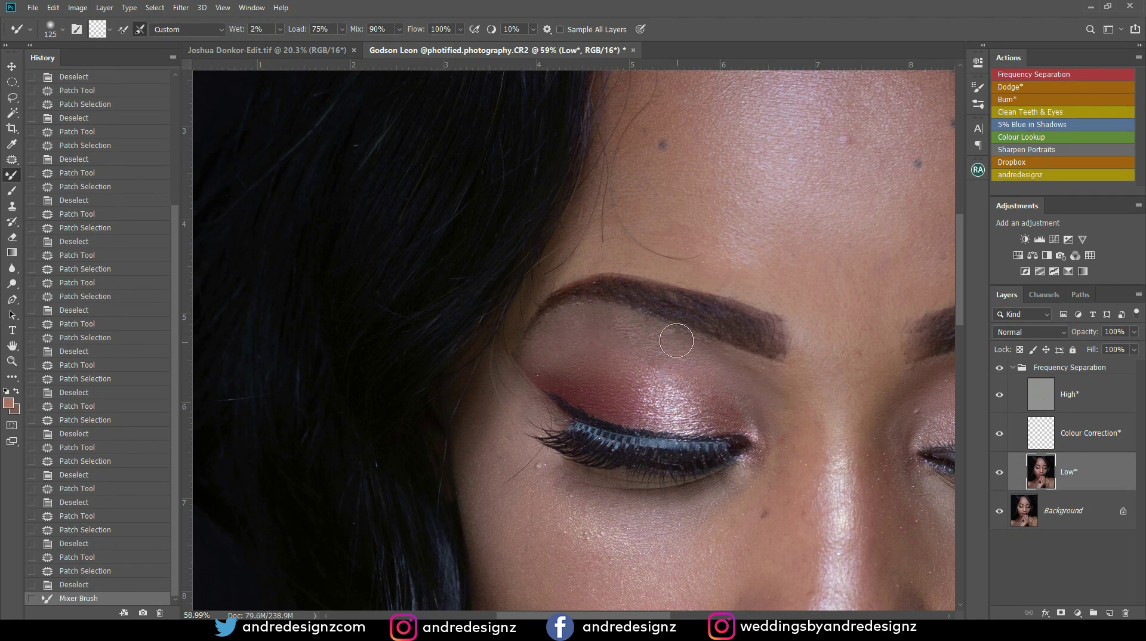
- Compare the eyebrow and eyelid area of the portrait with the original Background layer
scroll(710, 322, "down", 3)
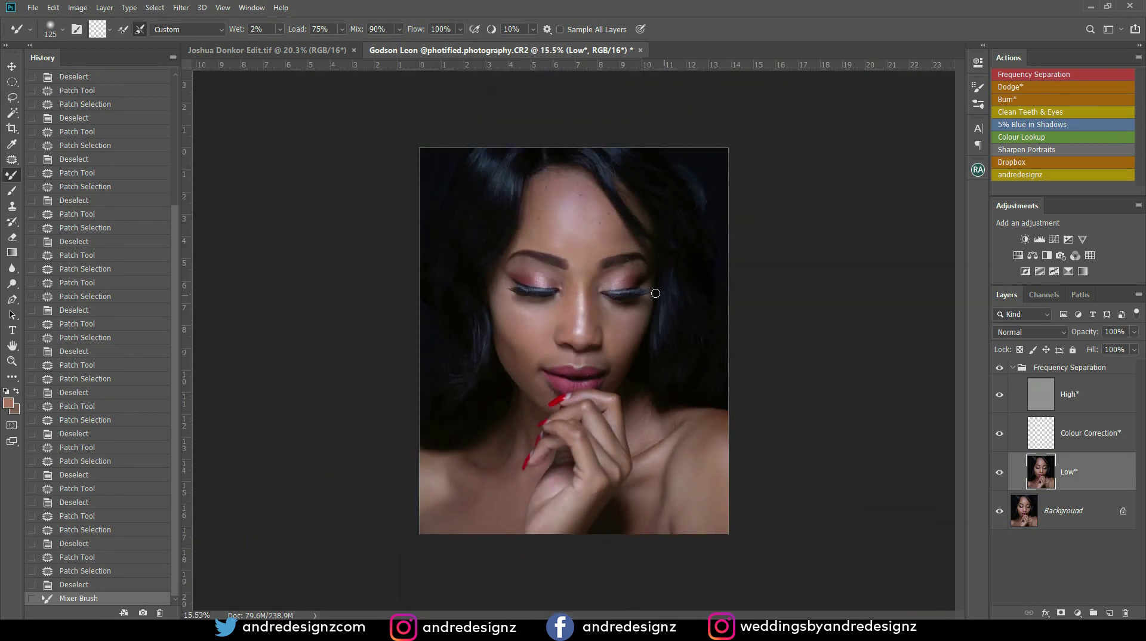
scroll(645, 298, "up", 3)
scroll(623, 258, "up", 2)
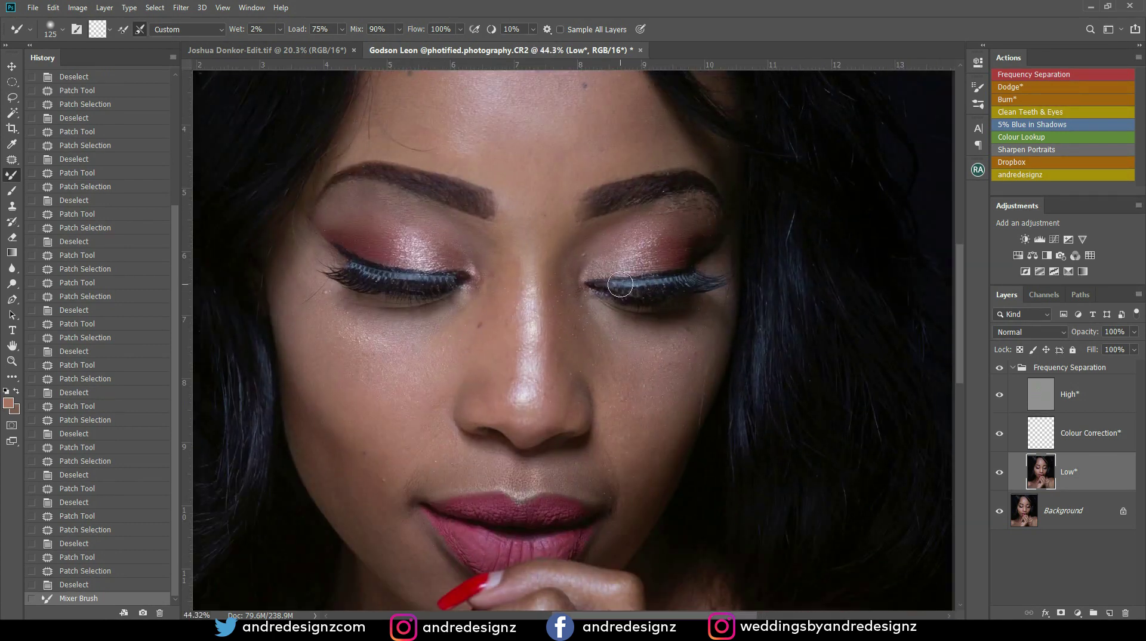
left_click_drag(624, 233, 535, 412)
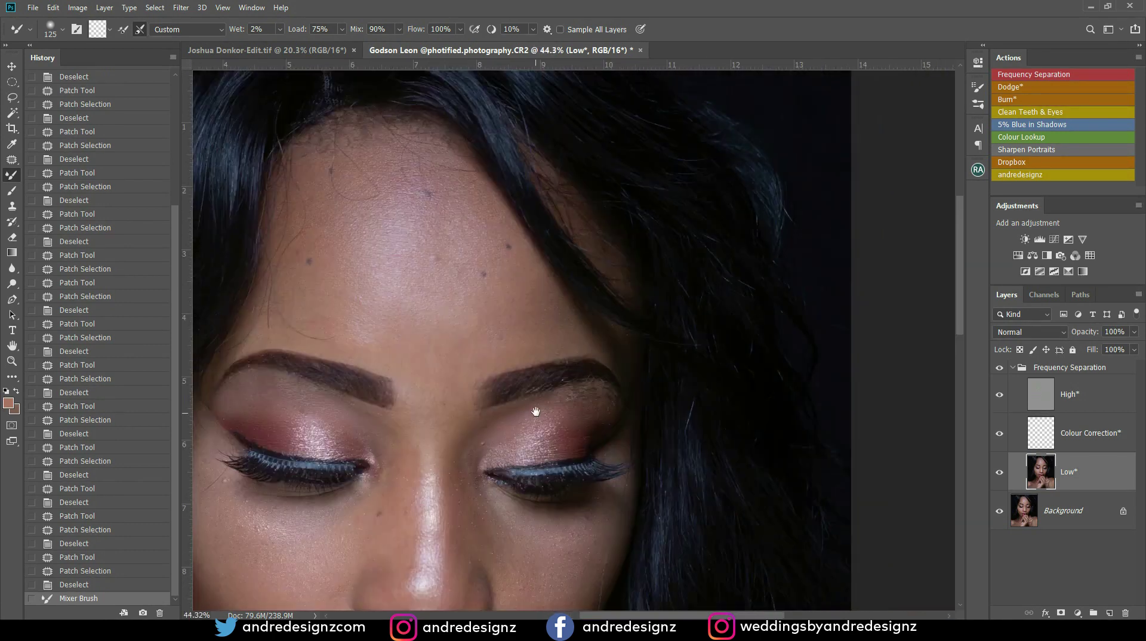
left_click(1001, 512, "alt")
left_click(1001, 511, "alt")
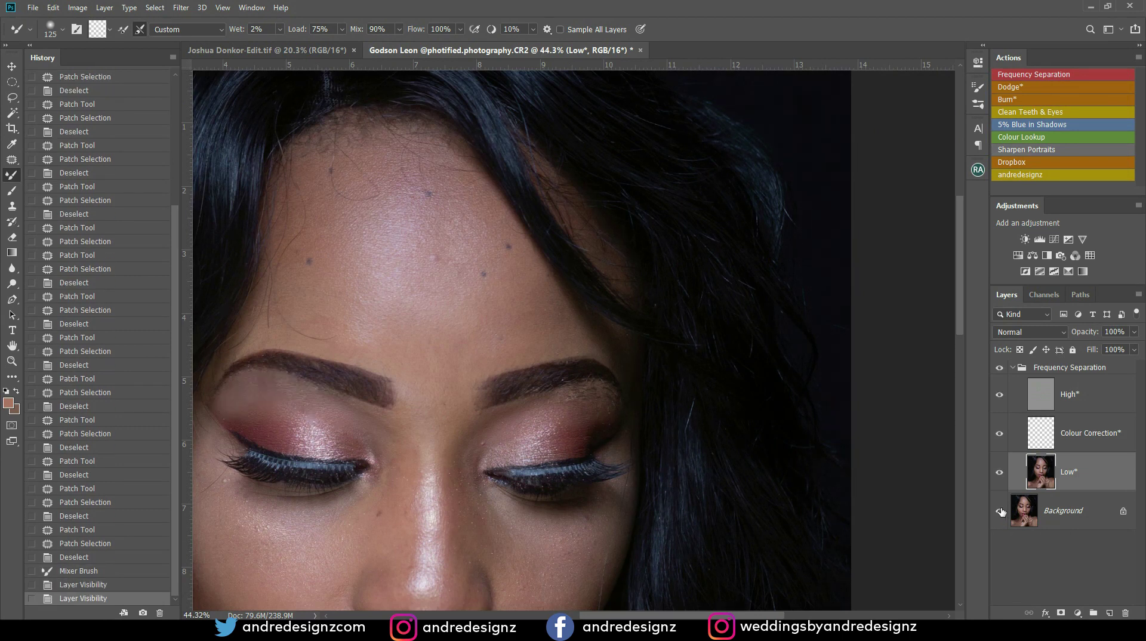
left_click(1001, 512, "alt")
left_click(1001, 512, "alt")
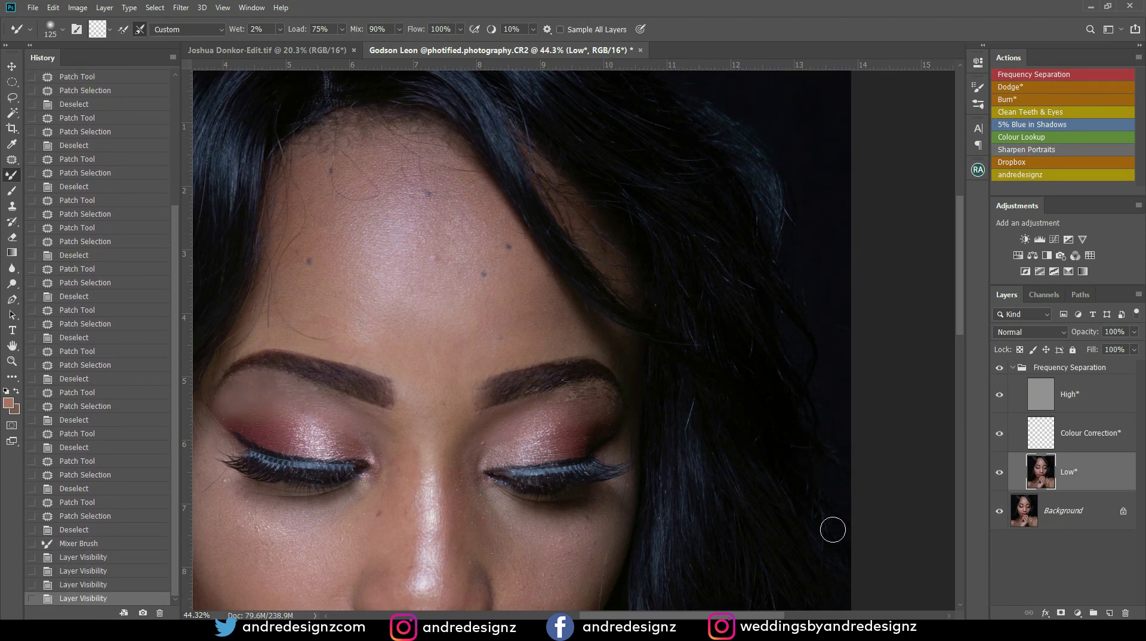
- Try to blend the reddish tones at the outer end of the left-hand eyelid with the Mixer Brush on the Low* layer
scroll(292, 409, "up", 3)
scroll(249, 378, "up", 1)
left_click_drag(239, 382, 575, 330)
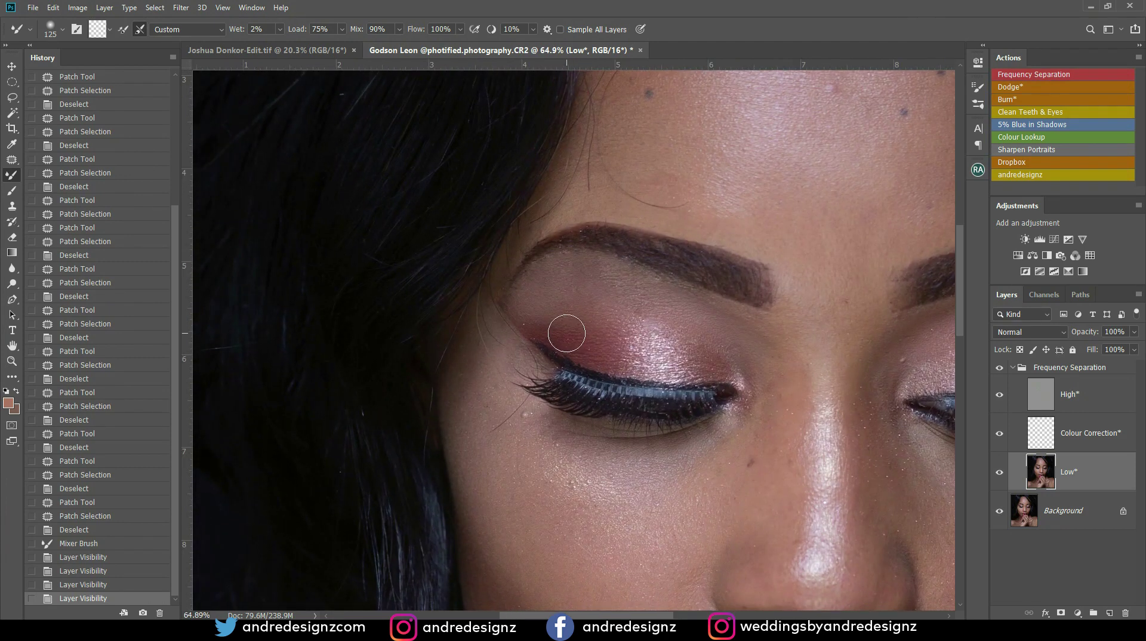
left_click(559, 333, "alt")
left_click_drag(554, 317, 536, 307)
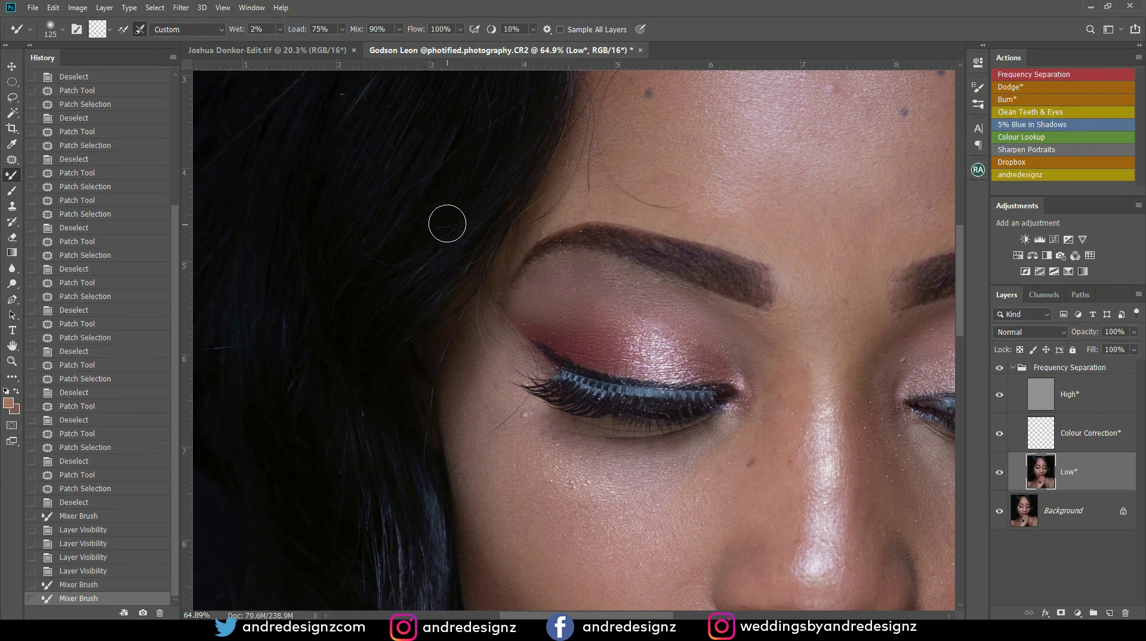
- Try to extend the red eyeshadow over the outer left-hand eyelid with the Clone Stamp on the Low* layer
key("s")
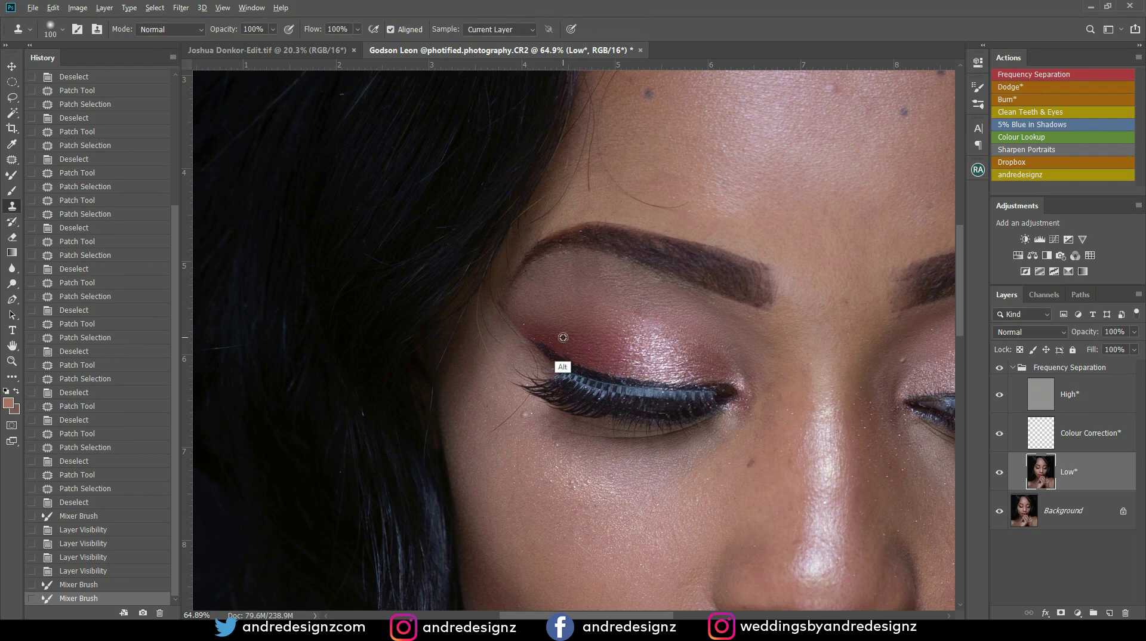
left_click(564, 339, "alt")
left_click_drag(530, 314, 619, 345)
- Compare the whole portrait with the original Background layer and examine the cloned eyeshadow on the left-hand eyelid
scroll(667, 289, "down", 10)
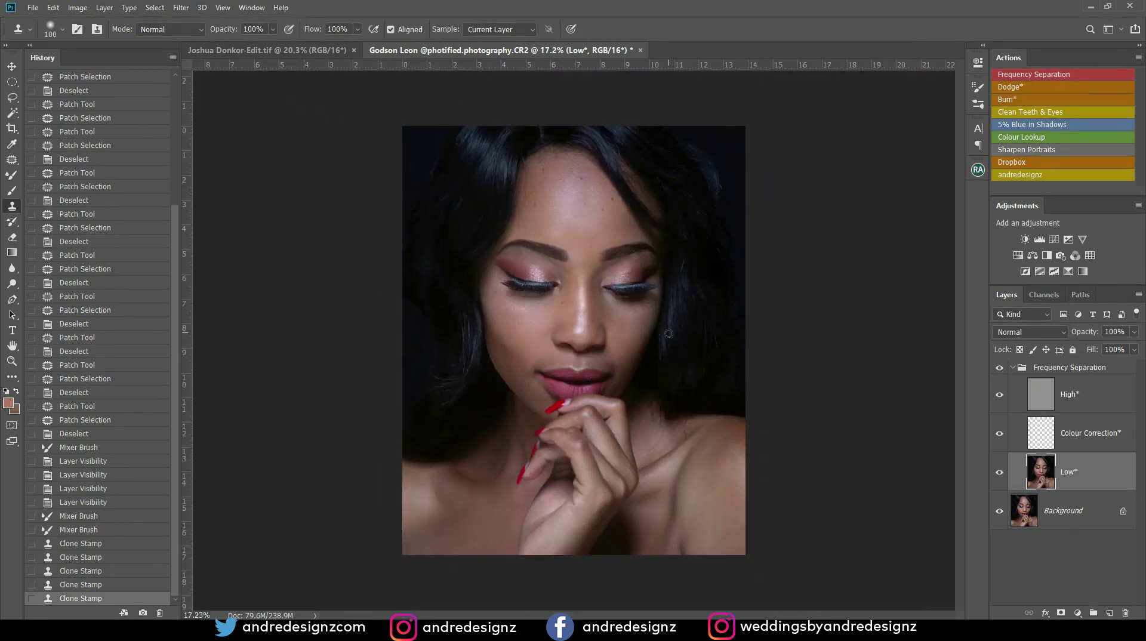
left_click(999, 513, "alt")
left_click(999, 512, "alt")
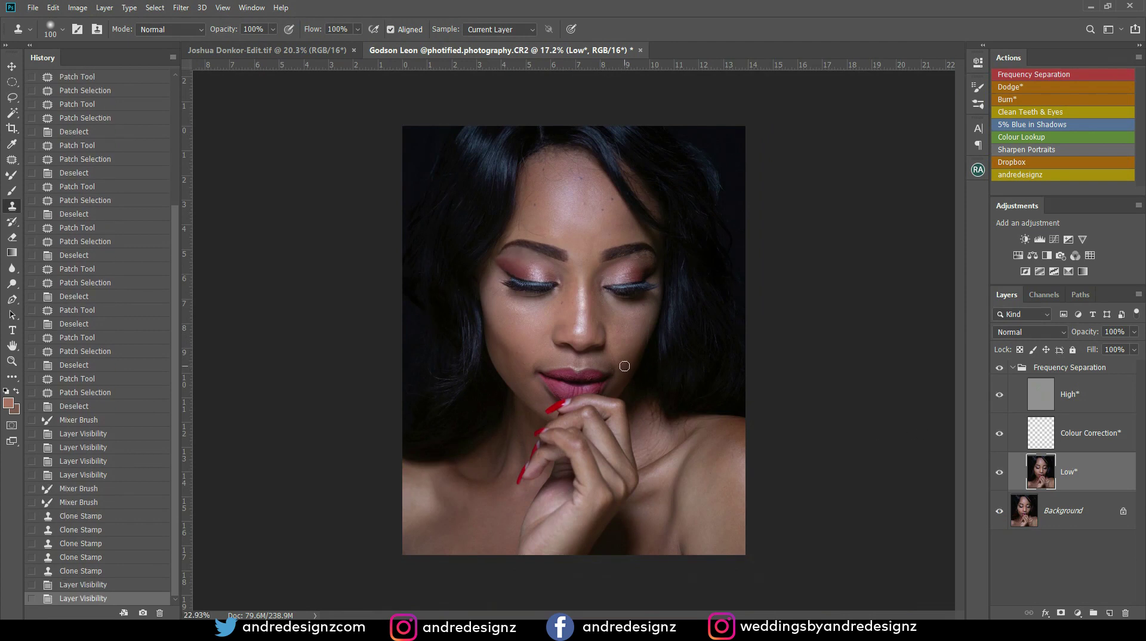
scroll(588, 338, "up", 4)
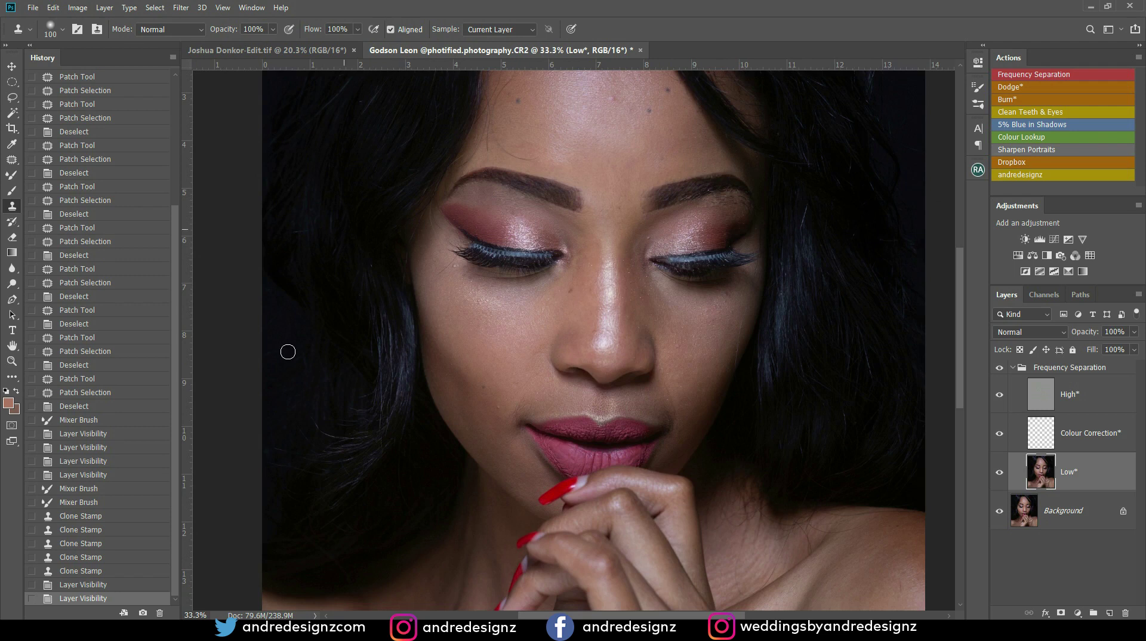
- Roll the history back to the first Clone Stamp stroke on the left-hand eyelid
left_click(83, 557)
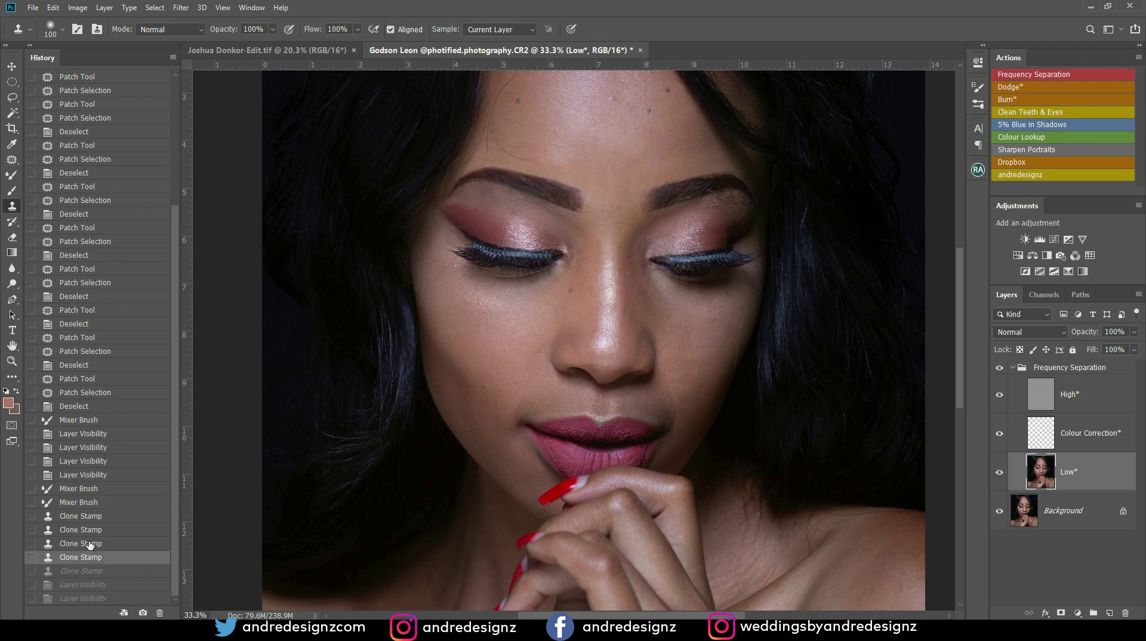
left_click(90, 545)
left_click(96, 528)
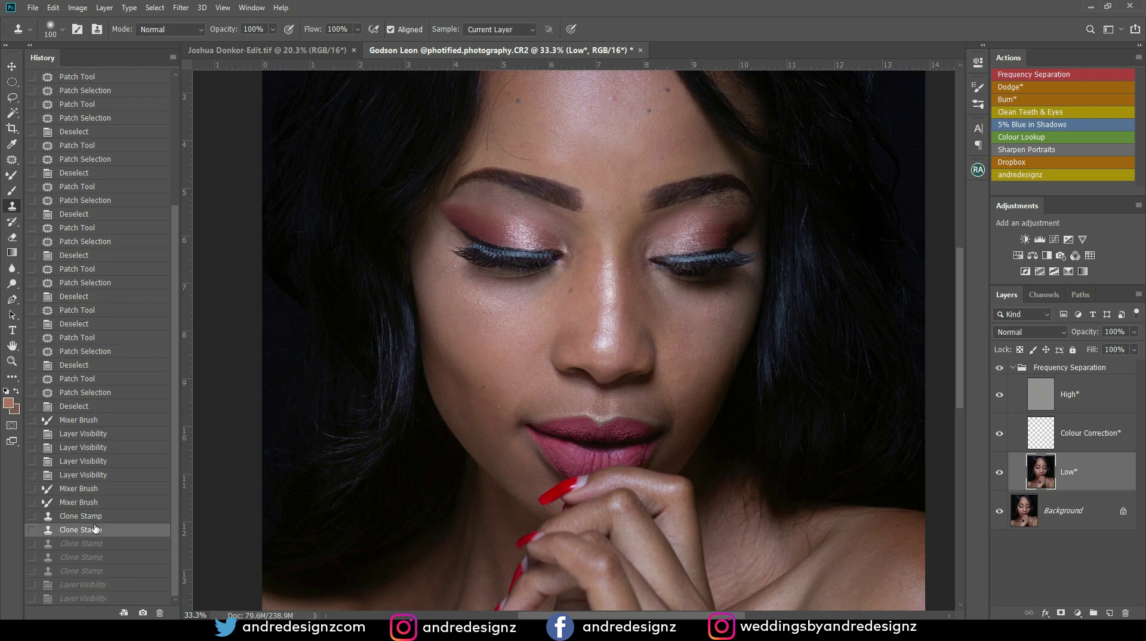
left_click(99, 517)
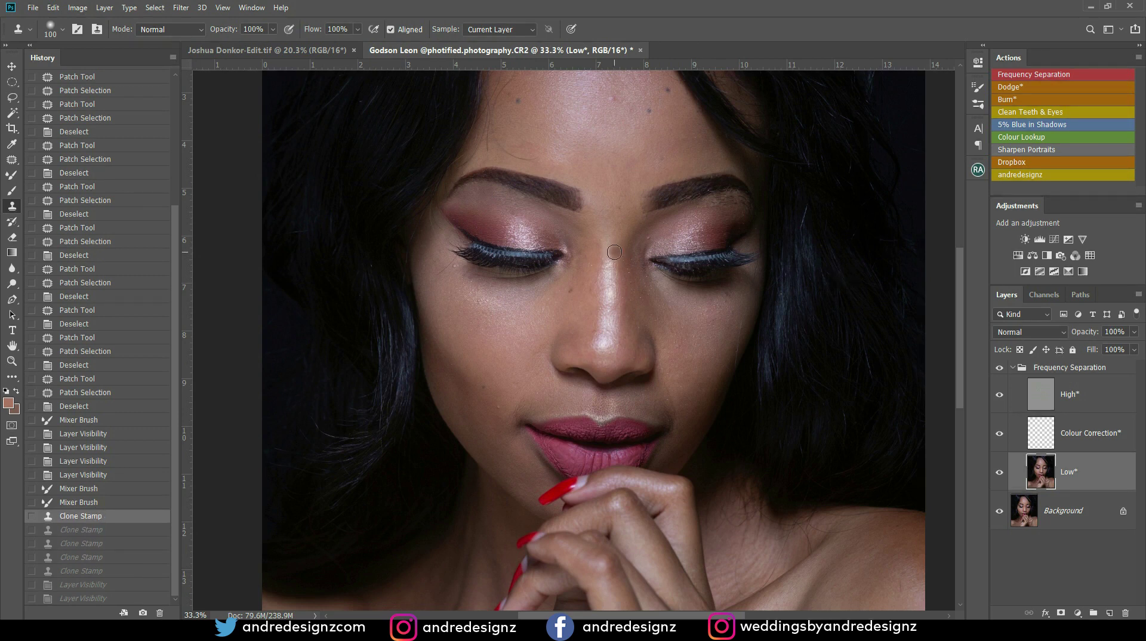
- Try to clone skin texture beneath the outer right-hand eyebrow on the High* layer, and roll the history back to before those strokes
left_click(717, 217, "alt")
left_click(1066, 398)
left_click(718, 212, "alt")
left_click_drag(715, 204, 738, 206)
left_click(728, 215, "alt")
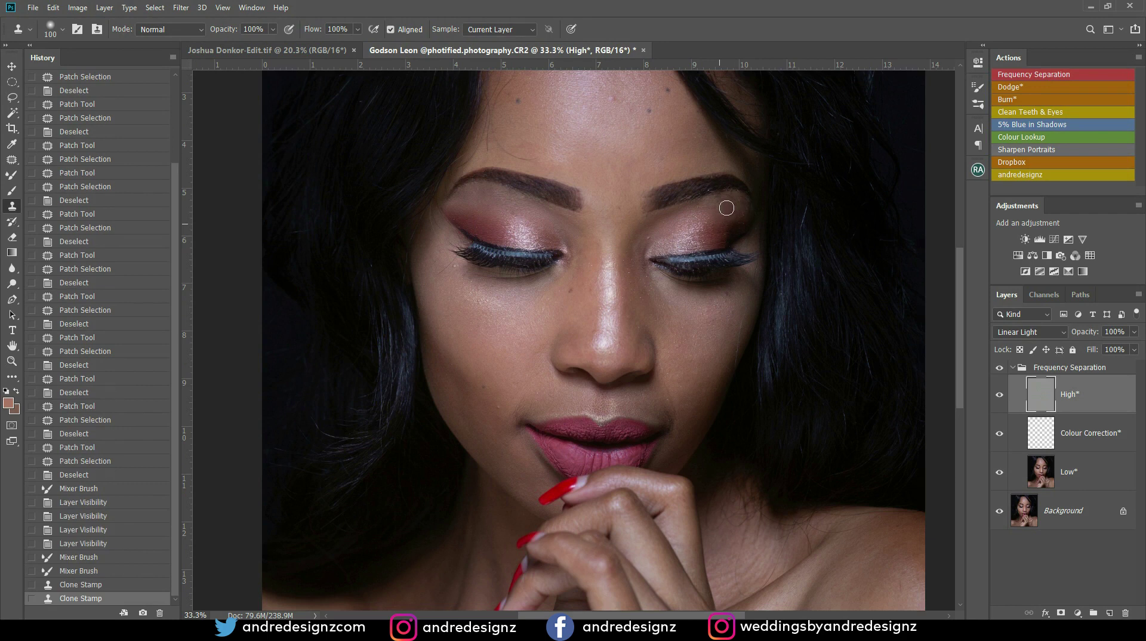
left_click(724, 217, "alt")
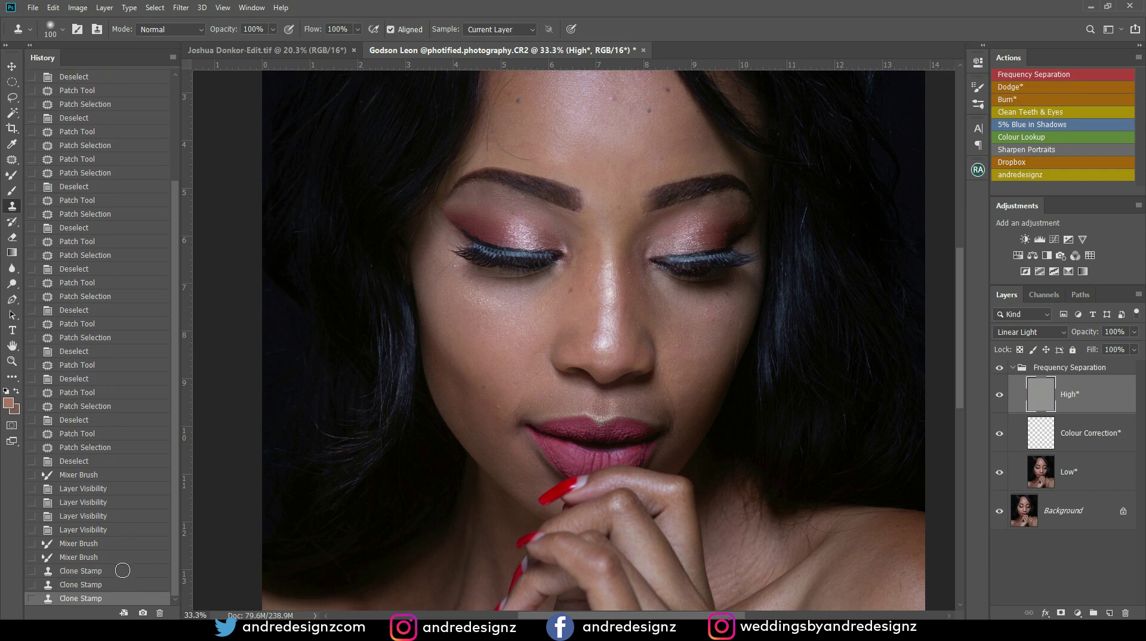
left_click(120, 578)
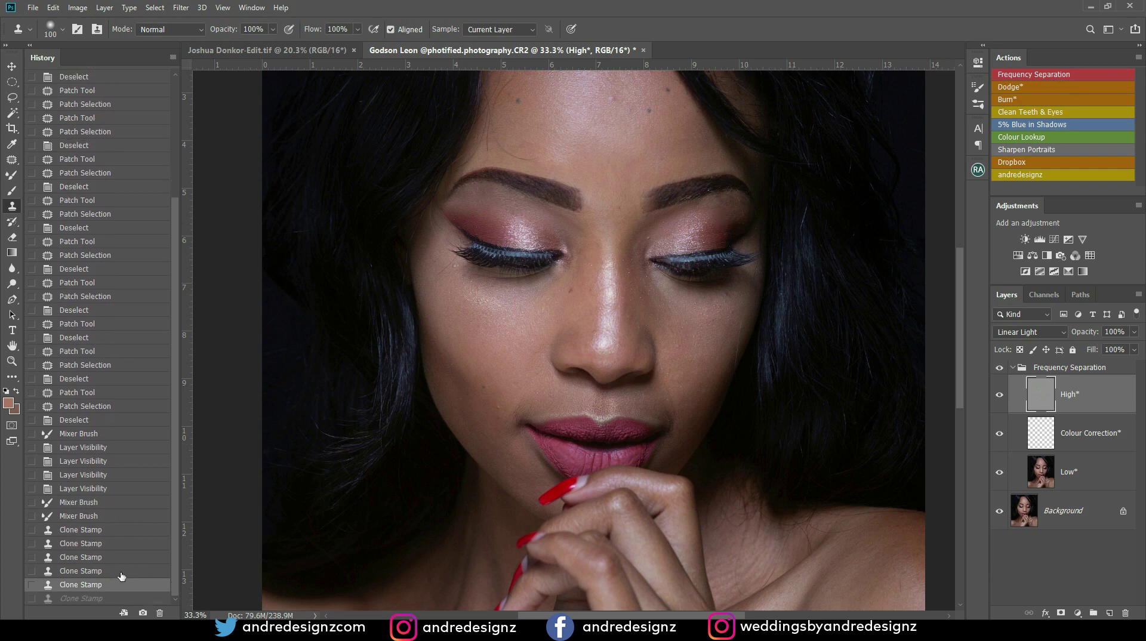
left_click(111, 530)
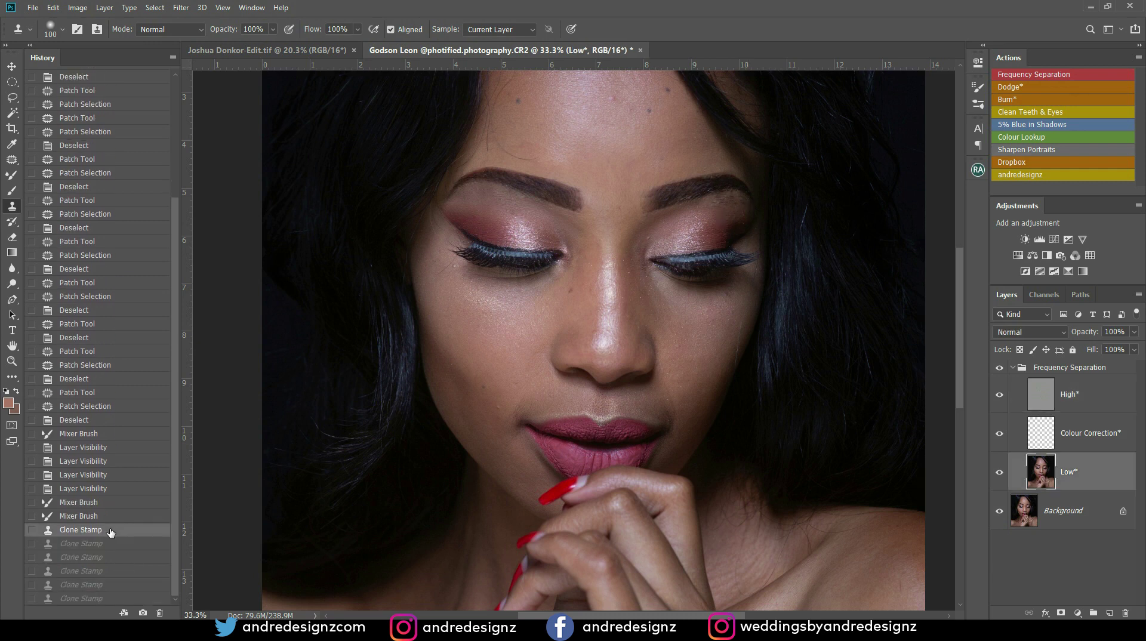
- Try to clone eyeshadow tones from the right-hand eyelid to below its eyebrow on the Low* layer, and undo the stroke
scroll(718, 240, "up", 5)
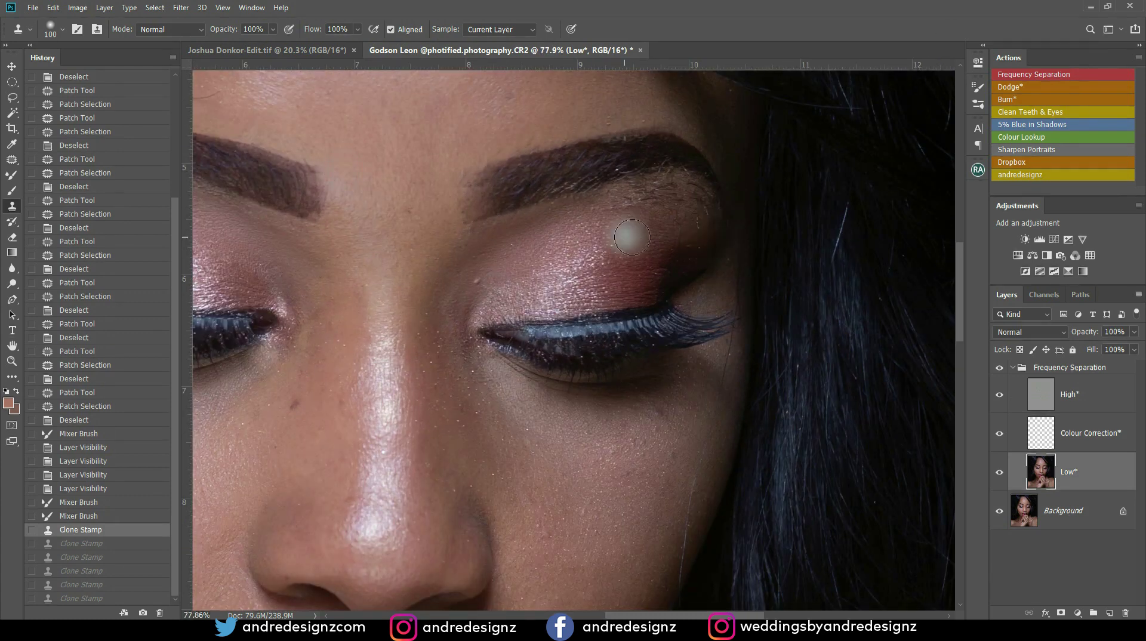
left_click(618, 263, "alt")
left_click_drag(626, 208, 685, 206)
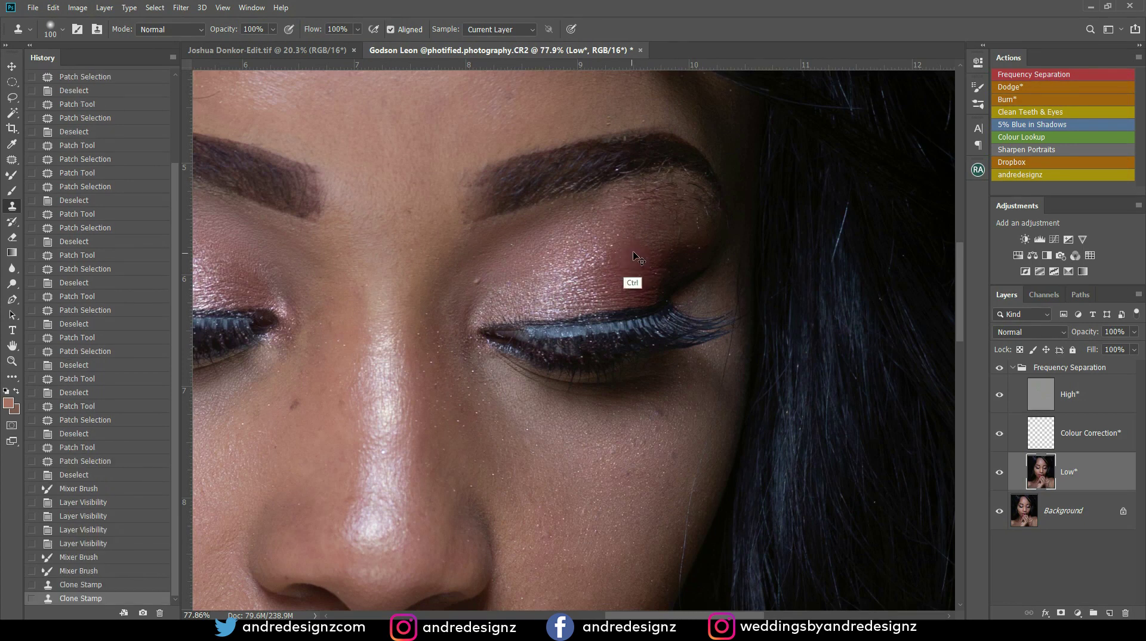
key("ctrl+z")
- Try a short Clone Stamp stroke on the right-hand eyelid on the High* layer, and step back through the history
left_click(1069, 398)
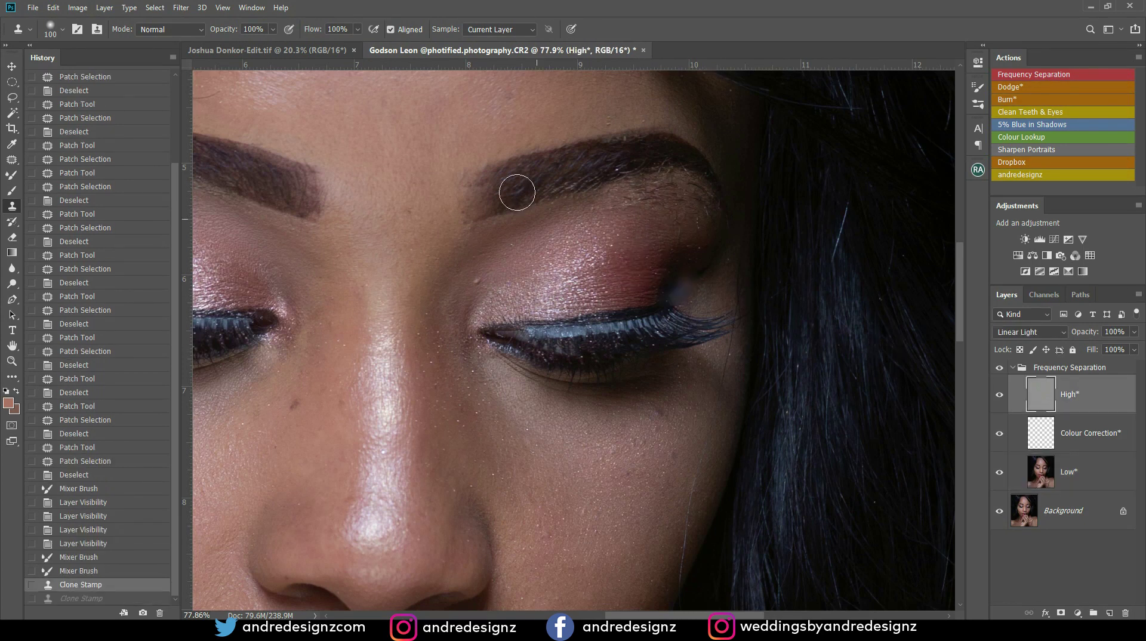
mouse_move(617, 254)
left_mouse_down()
mouse_move(612, 220)
mouse_move(622, 231)
left_mouse_up()
key("ctrl+alt+z")
key("ctrl+alt+z")
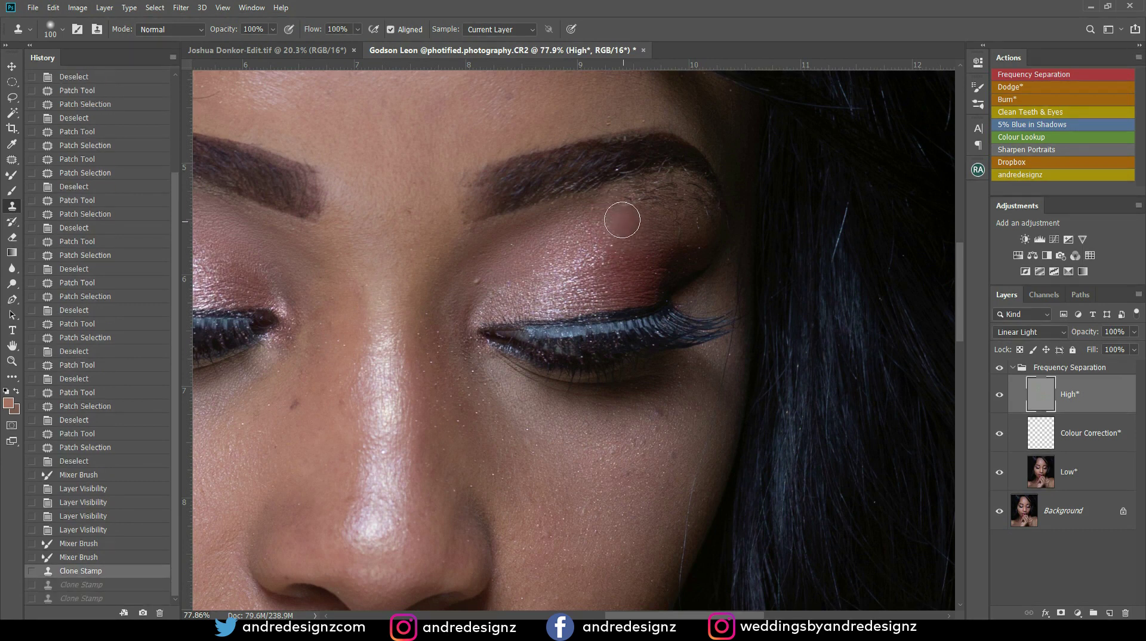
- Try to smooth the right-hand eyelid with the Mixer Brush on the High* layer, and roll the history back to the last Layer Visibility state
key("b")
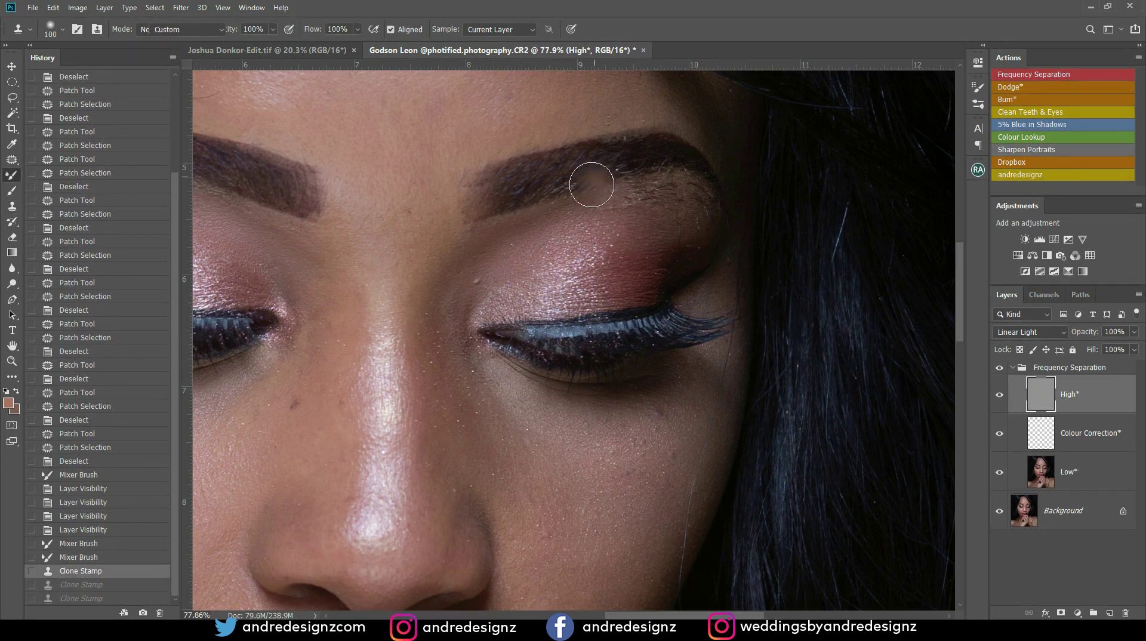
mouse_move(608, 225)
left_mouse_down()
mouse_move(647, 203)
mouse_move(678, 206)
left_mouse_up()
left_click_drag(587, 230, 603, 293)
left_click(596, 256, "alt")
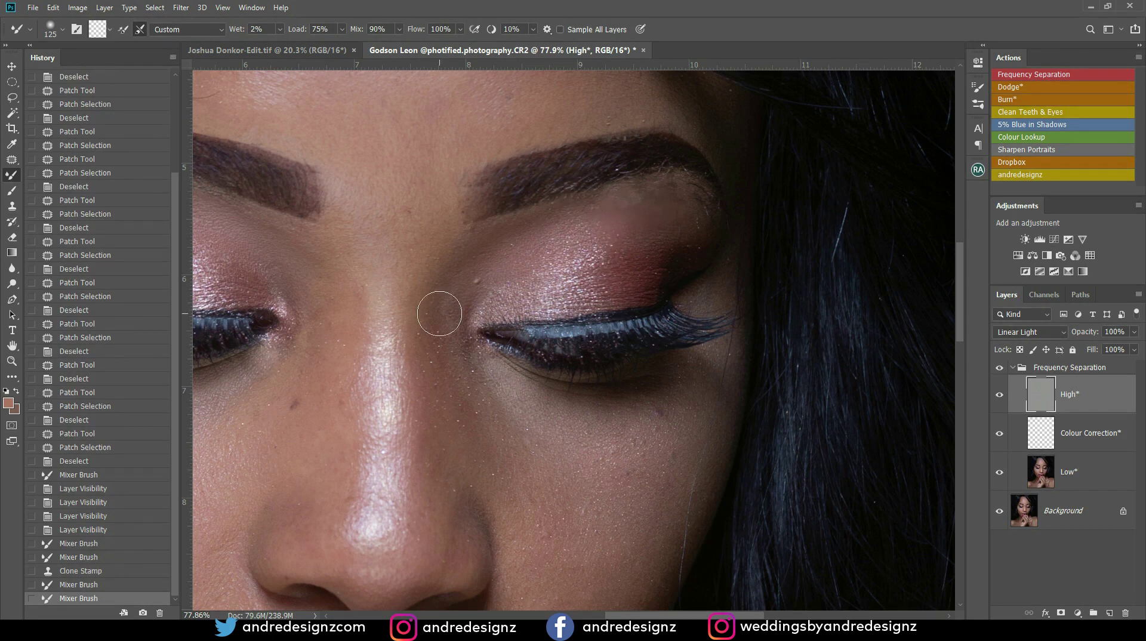
left_click(111, 530)
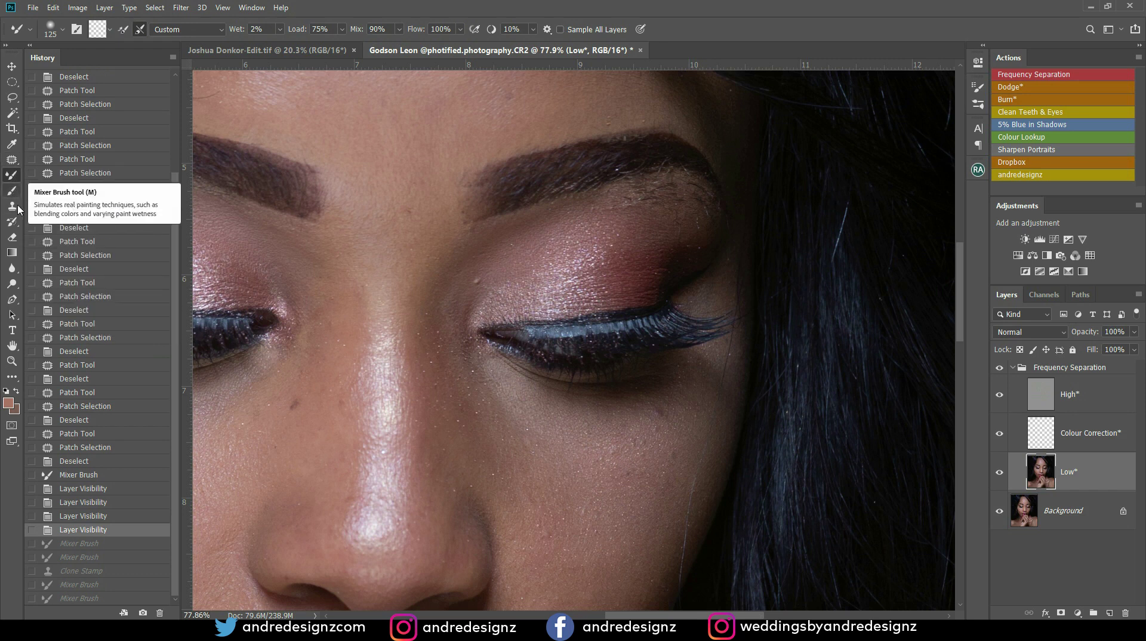
- Try one Clone Stamp stroke below the outer arch of the right-hand eyebrow on the Low* layer, and undo it
left_click(13, 207)
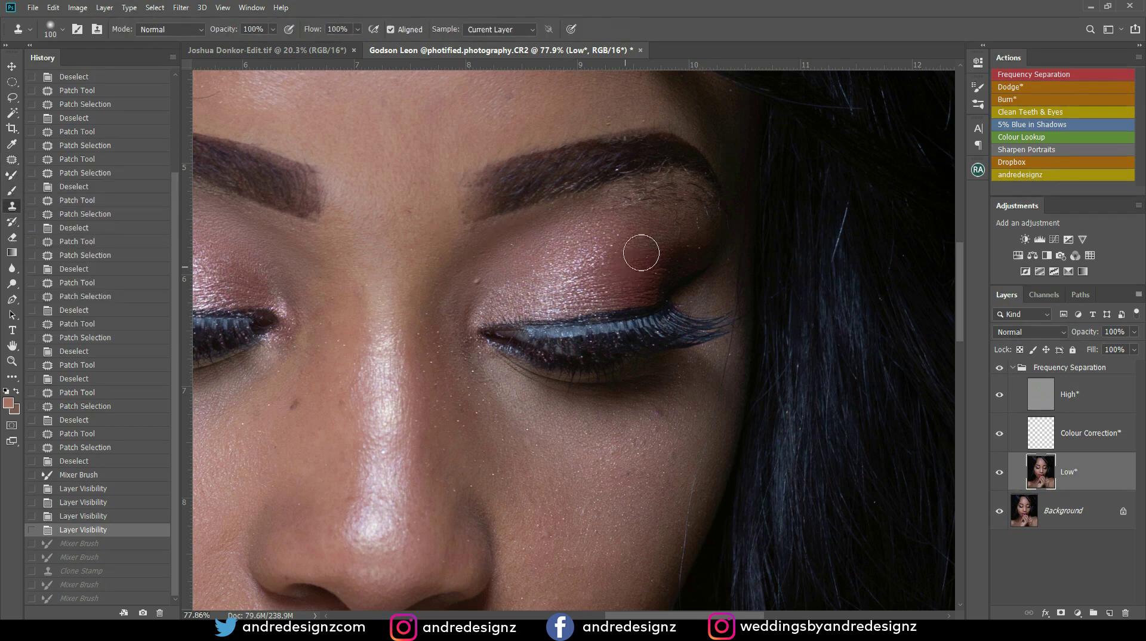
left_click_drag(635, 200, 680, 194)
key("ctrl+z")
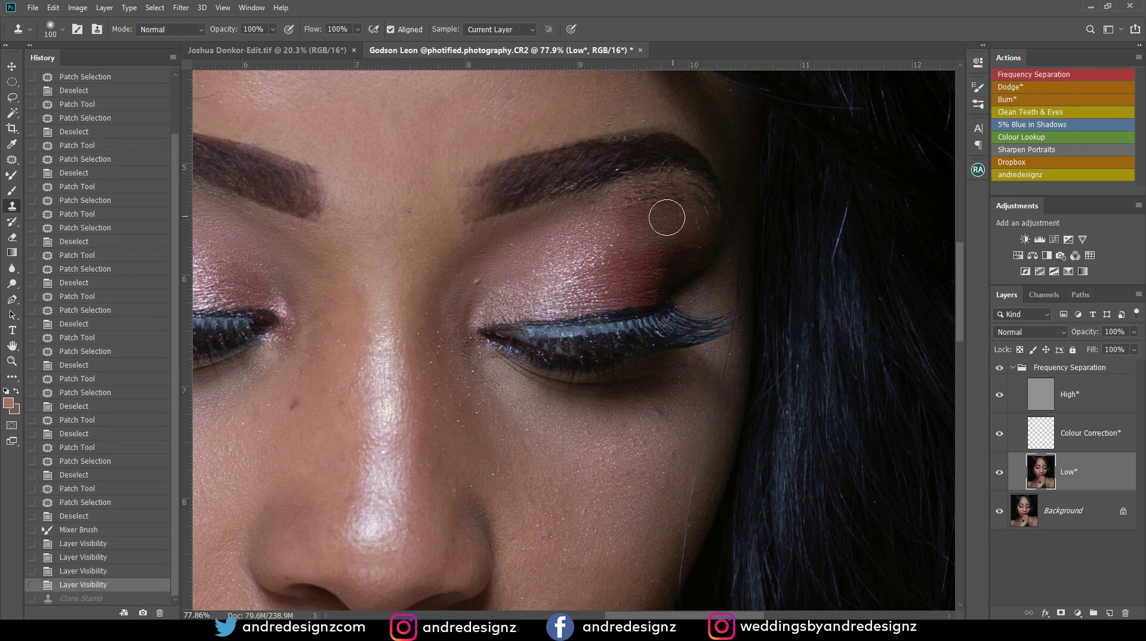
- Try to cover the stray hairs under the outer right-hand eyebrow with repeated Clone Stamp strokes on the High* layer
left_click(1071, 397)
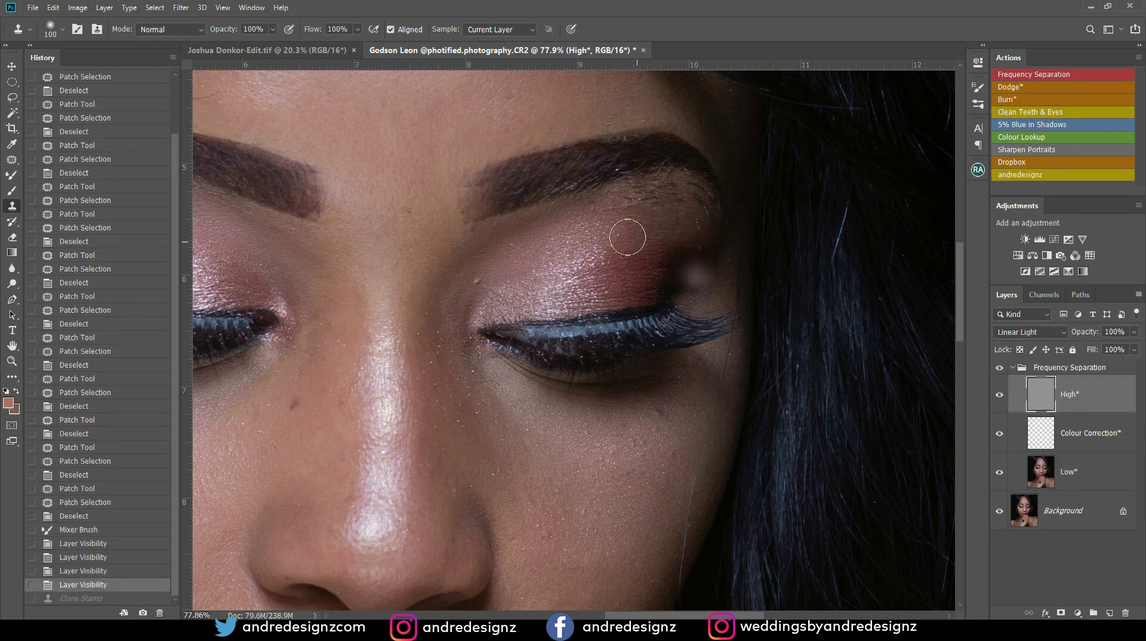
left_click(630, 233, "alt")
mouse_move(620, 209)
left_mouse_down()
mouse_move(667, 200)
mouse_move(637, 237)
mouse_move(656, 218)
mouse_move(678, 227)
mouse_move(645, 231)
mouse_move(707, 224)
left_mouse_up()
left_click(645, 231, "alt")
left_click(631, 236, "alt")
left_click_drag(618, 222, 694, 210)
left_click(625, 297, "alt")
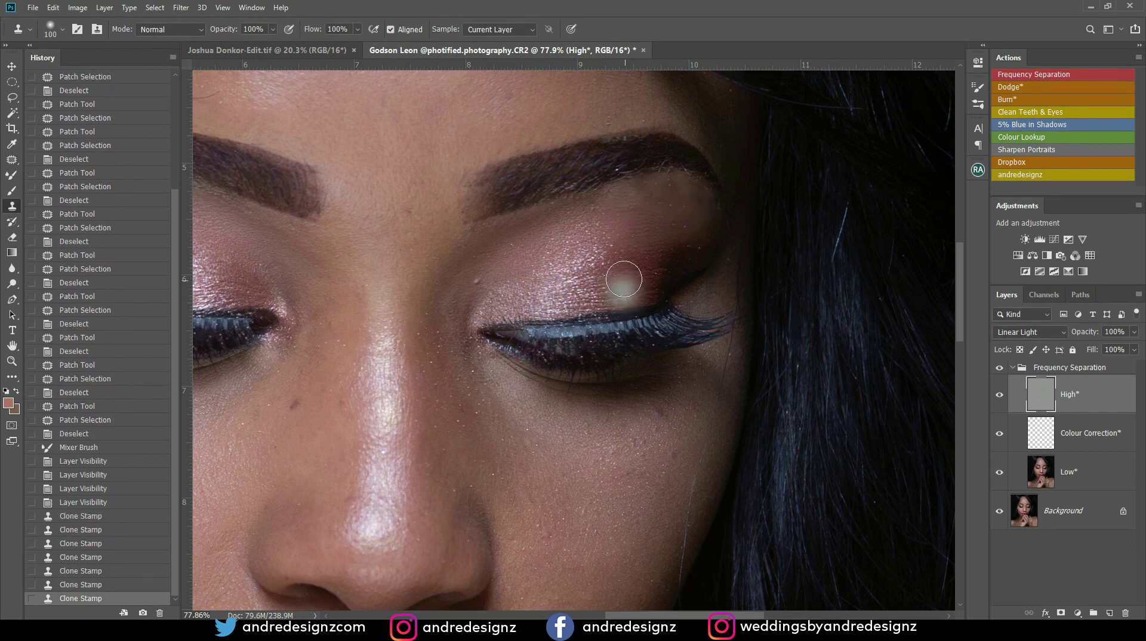
- Undo the Clone Stamp strokes under the right-hand eyebrow and return the history to the last Layer Visibility state
key("ctrl+alt+z")
key("ctrl+alt+z")
key("ctrl+alt+z")
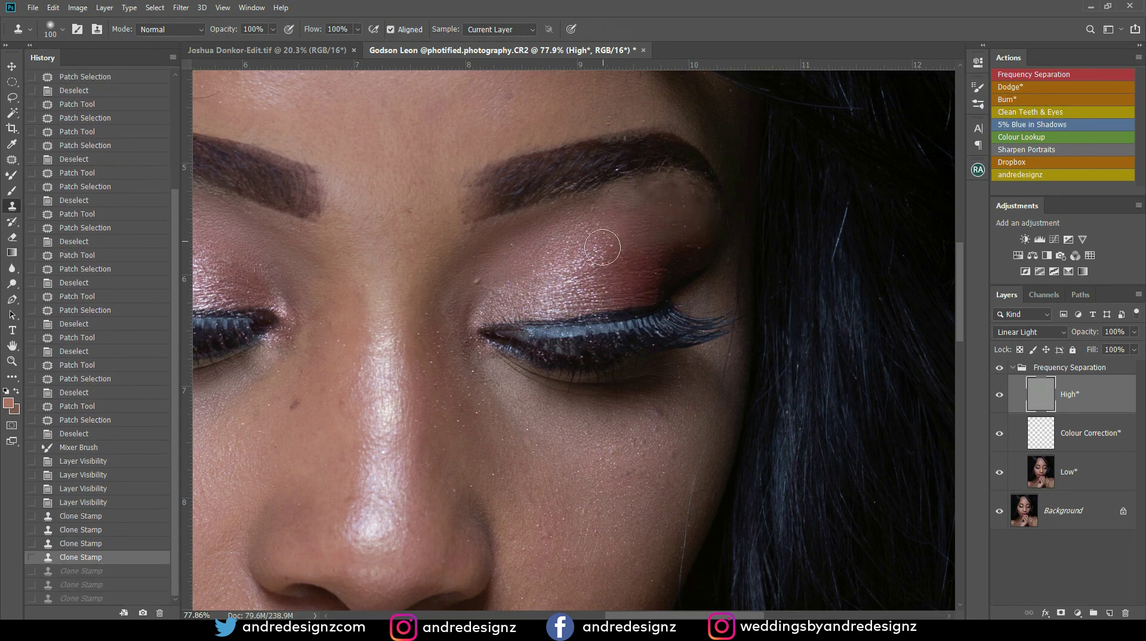
key("ctrl+alt+z")
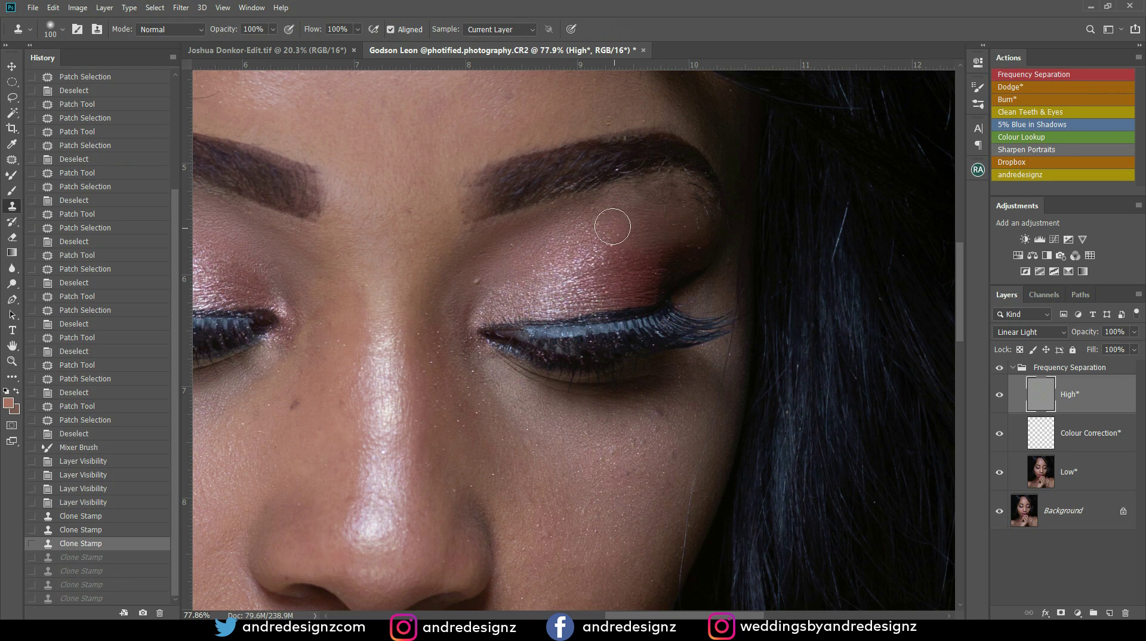
left_click(101, 460)
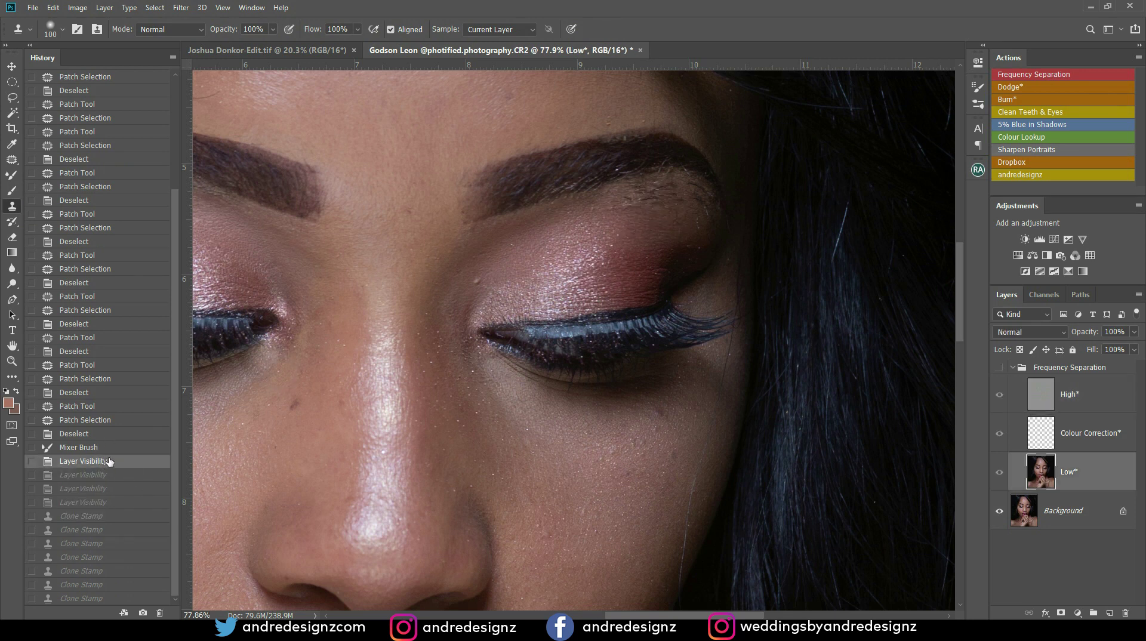
left_click(111, 503)
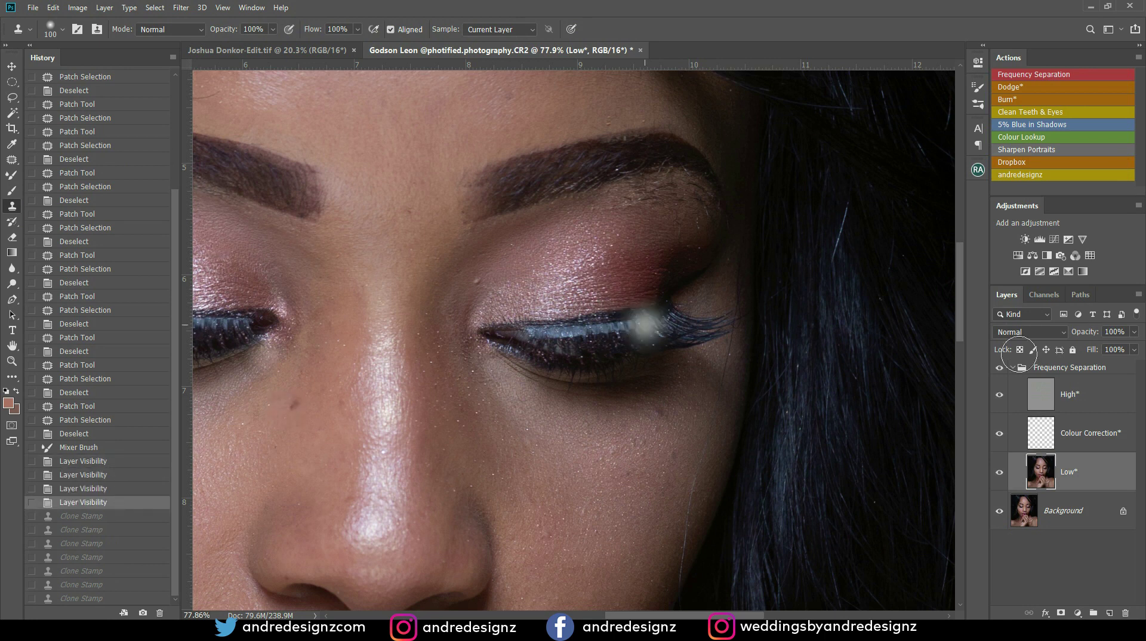
- On the Low* layer, blend the tones below the outer arch of the right-hand eyebrow with the Mixer Brush
key("b")
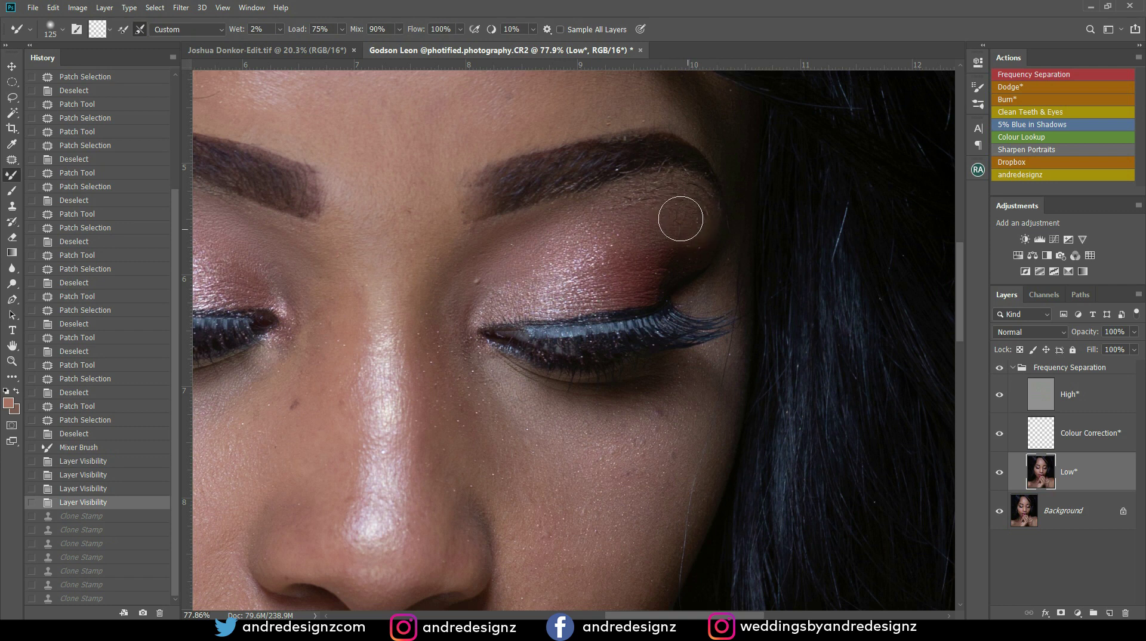
mouse_move(625, 197)
left_mouse_down()
mouse_move(583, 225)
mouse_move(656, 263)
left_mouse_up()
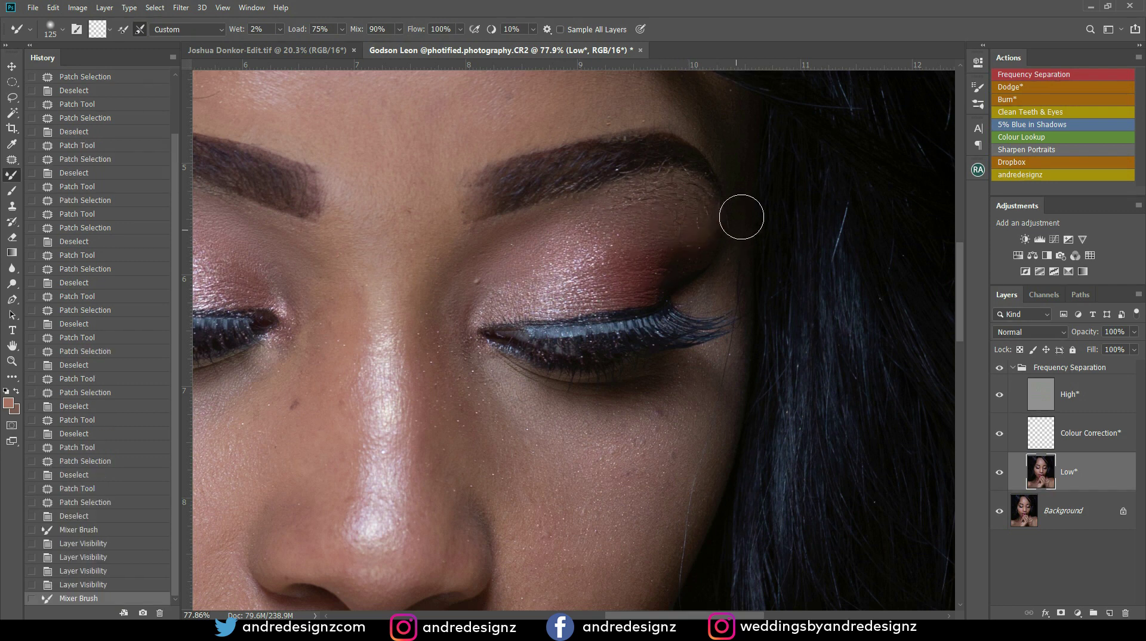
- On the High* layer, patch away the stray hairs and uneven texture under the outer arch of the right-hand eyebrow, then deselect
left_click(1035, 394)
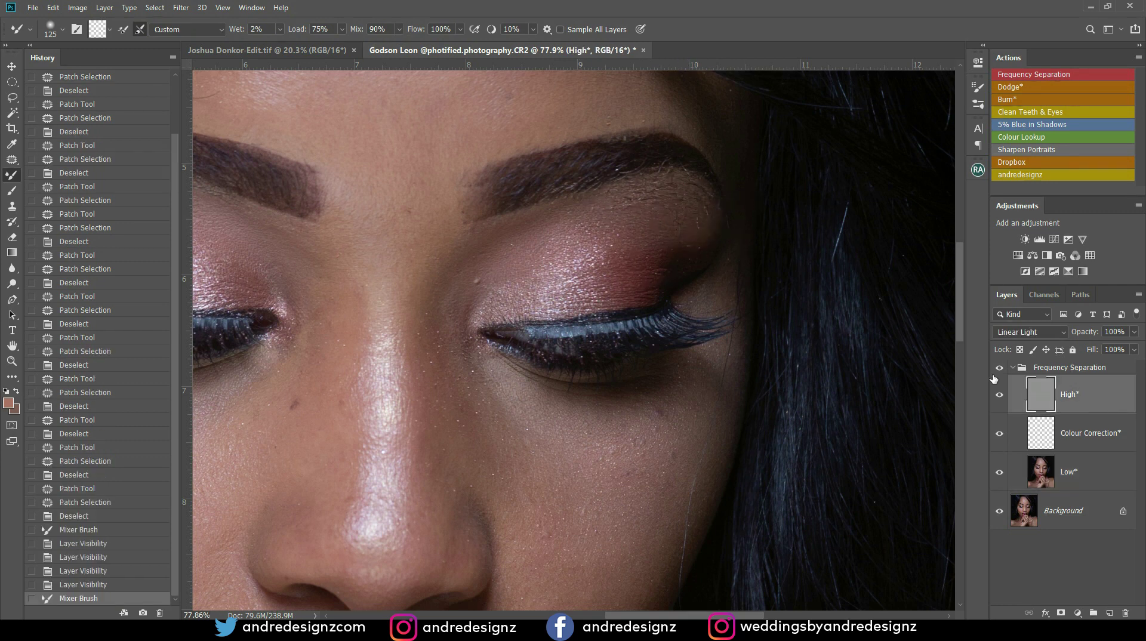
key("j")
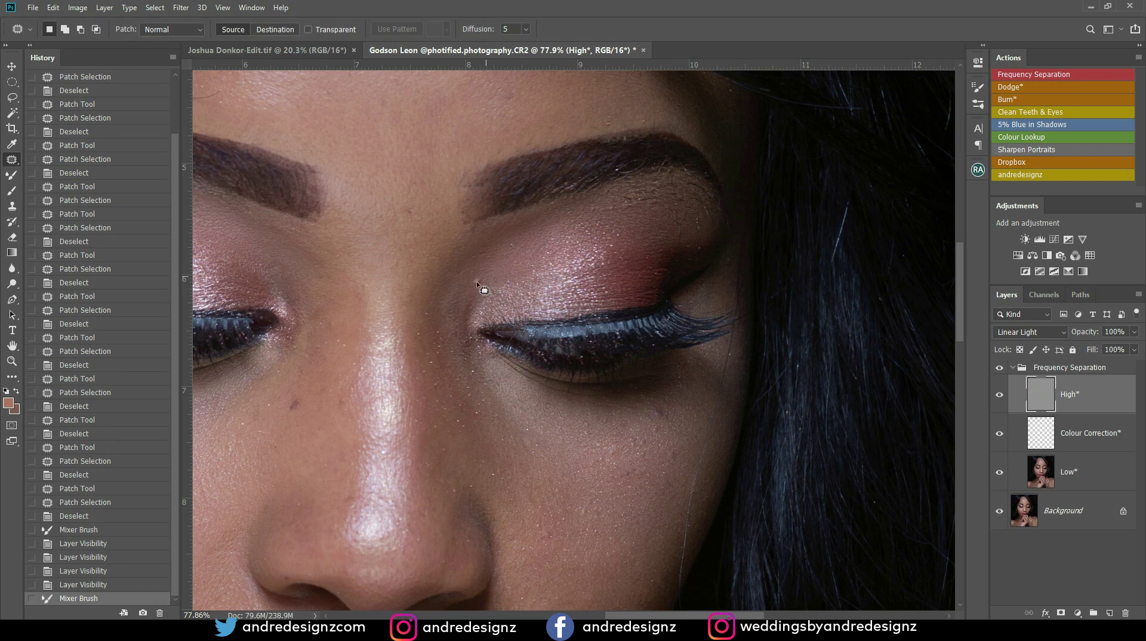
mouse_move(470, 283)
left_mouse_down()
mouse_move(516, 248)
mouse_move(639, 205)
mouse_move(629, 219)
mouse_move(644, 205)
mouse_move(593, 219)
mouse_move(610, 213)
mouse_move(600, 208)
mouse_move(685, 232)
mouse_move(665, 241)
mouse_move(705, 223)
left_mouse_up()
left_click(711, 221)
mouse_move(701, 223)
left_mouse_down()
mouse_move(703, 233)
mouse_move(717, 210)
left_mouse_up()
left_click(702, 197)
left_click_drag(712, 213, 696, 225)
left_click(688, 187)
mouse_move(680, 183)
left_mouse_down()
mouse_move(667, 207)
mouse_move(693, 205)
mouse_move(668, 189)
left_mouse_up()
left_click(661, 188)
mouse_move(653, 200)
left_mouse_down()
mouse_move(651, 232)
mouse_move(641, 207)
mouse_move(634, 232)
left_mouse_up()
left_click(629, 199)
left_click(604, 217)
mouse_move(601, 202)
left_mouse_down()
mouse_move(581, 217)
mouse_move(614, 212)
left_mouse_up()
mouse_move(604, 210)
left_mouse_down()
mouse_move(601, 231)
mouse_move(612, 213)
left_mouse_up()
left_click(644, 213)
left_click_drag(610, 214, 621, 222)
left_click(698, 184)
mouse_move(698, 184)
left_mouse_down()
mouse_move(703, 202)
mouse_move(710, 194)
mouse_move(673, 218)
mouse_move(690, 186)
mouse_move(660, 237)
mouse_move(676, 222)
left_mouse_up()
left_click(669, 174)
left_click(683, 204)
mouse_move(683, 205)
left_mouse_down()
mouse_move(681, 218)
mouse_move(686, 207)
mouse_move(660, 207)
mouse_move(653, 184)
left_mouse_up()
left_click(648, 179)
left_click(642, 200)
mouse_move(595, 210)
left_mouse_down()
mouse_move(604, 223)
mouse_move(654, 221)
mouse_move(669, 210)
mouse_move(660, 200)
mouse_move(675, 221)
left_mouse_up()
left_click(640, 199)
left_click(667, 215)
left_click(697, 193)
left_click(697, 197)
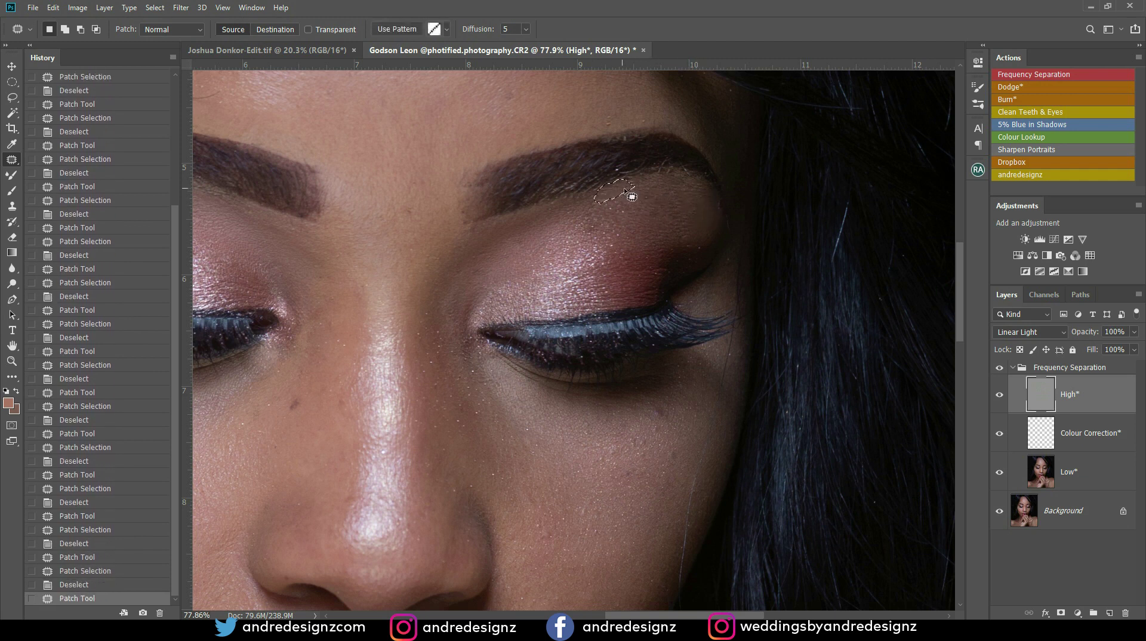
left_click_drag(598, 218, 605, 220)
left_click_drag(604, 223, 631, 229)
left_click(692, 205)
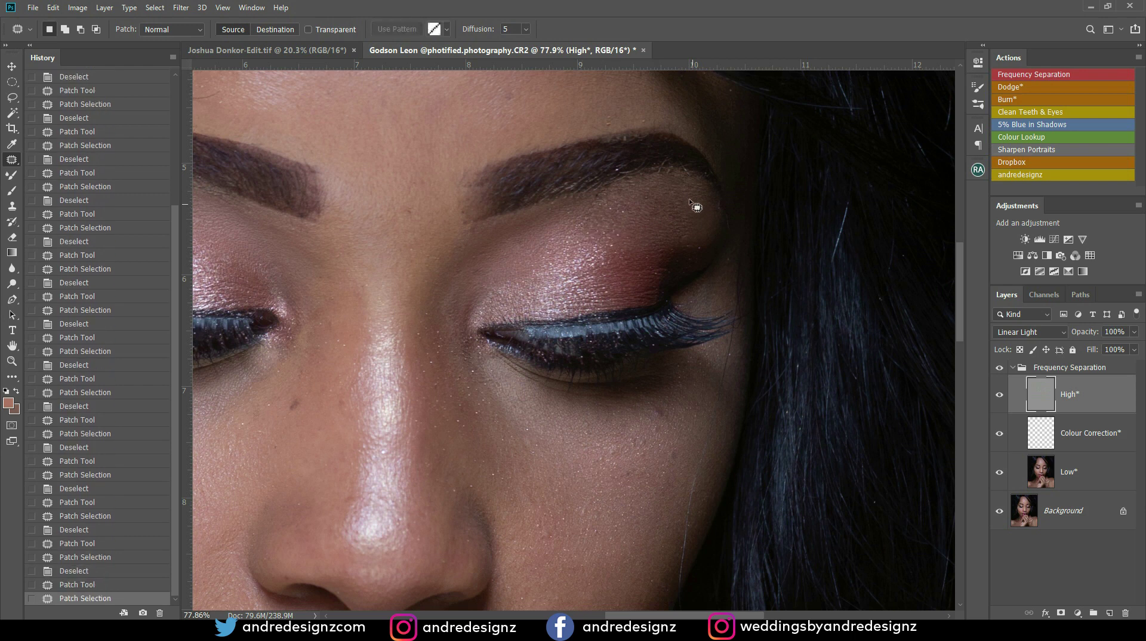
mouse_move(686, 206)
left_mouse_down()
mouse_move(693, 216)
mouse_move(687, 208)
left_mouse_up()
left_click_drag(682, 216, 701, 222)
key("ctrl+d")
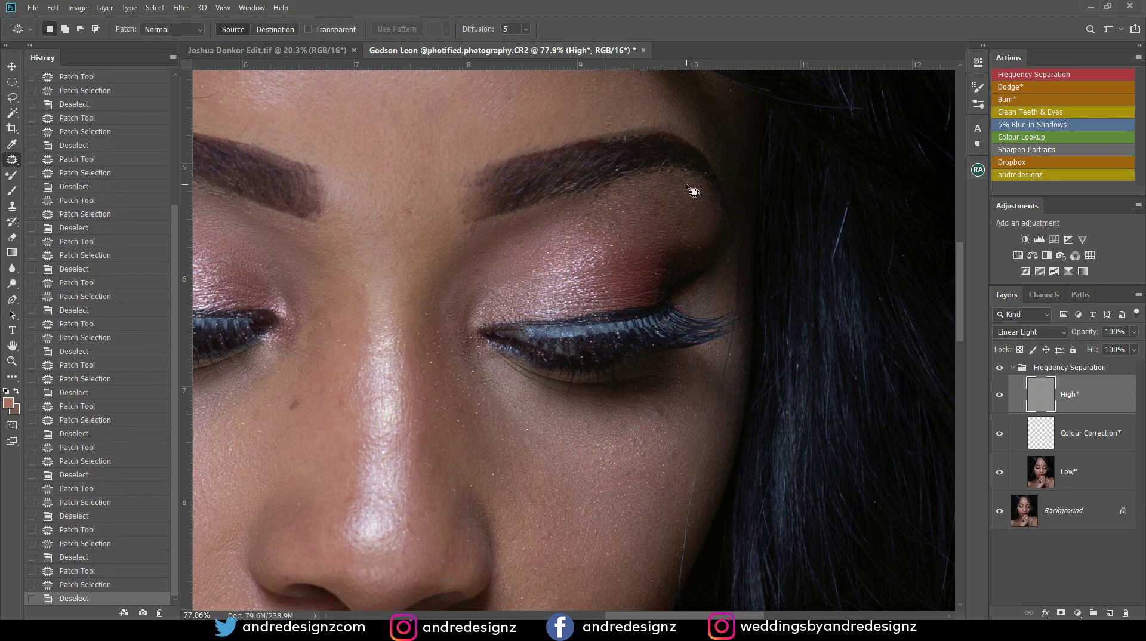
- On the Low* layer, blend the tones under the outer right-hand eyebrow with a 125 px Mixer Brush
left_click(1046, 461)
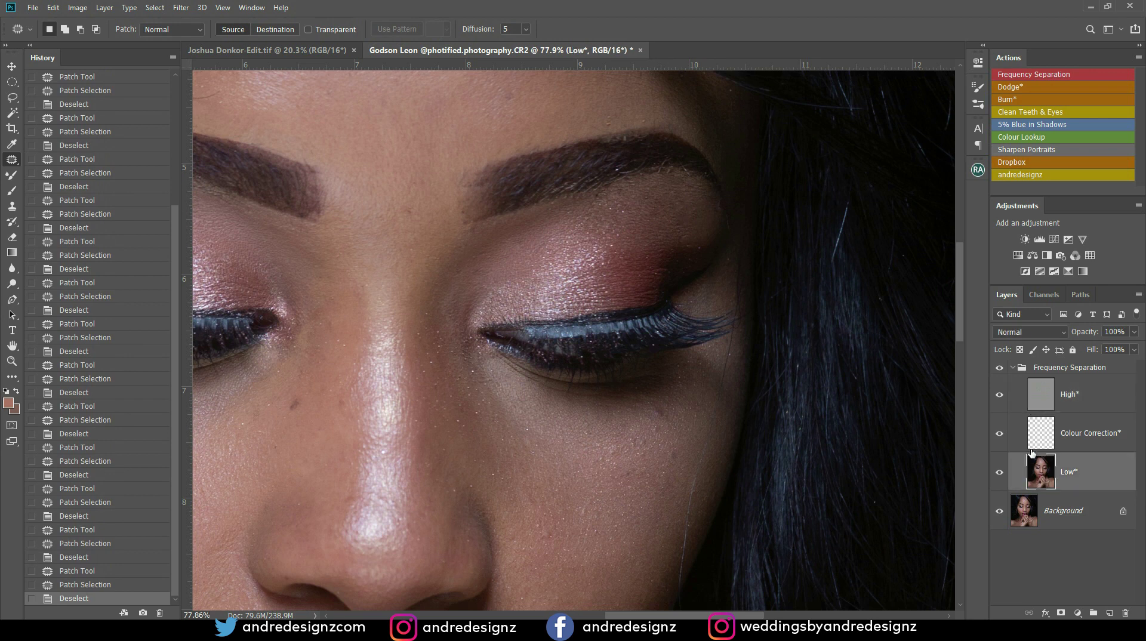
key("b")
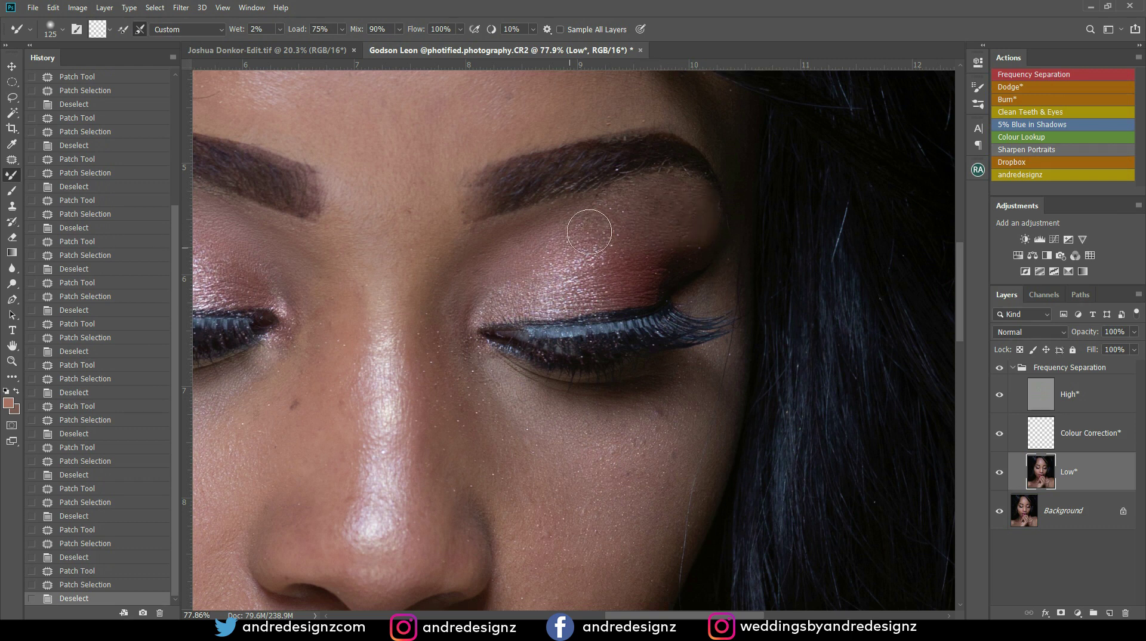
mouse_move(667, 202)
left_mouse_down()
mouse_move(636, 230)
mouse_move(672, 197)
left_mouse_up()
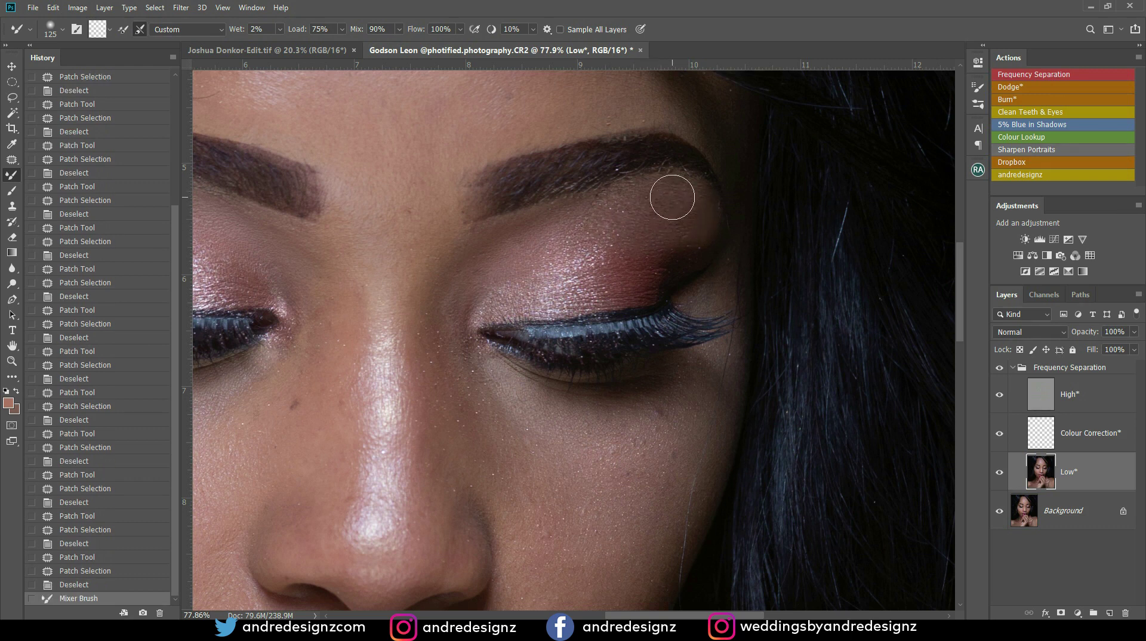
- Compare the retouched portrait with the original by showing only the Background layer and restoring the other layers
scroll(657, 203, "down", 4)
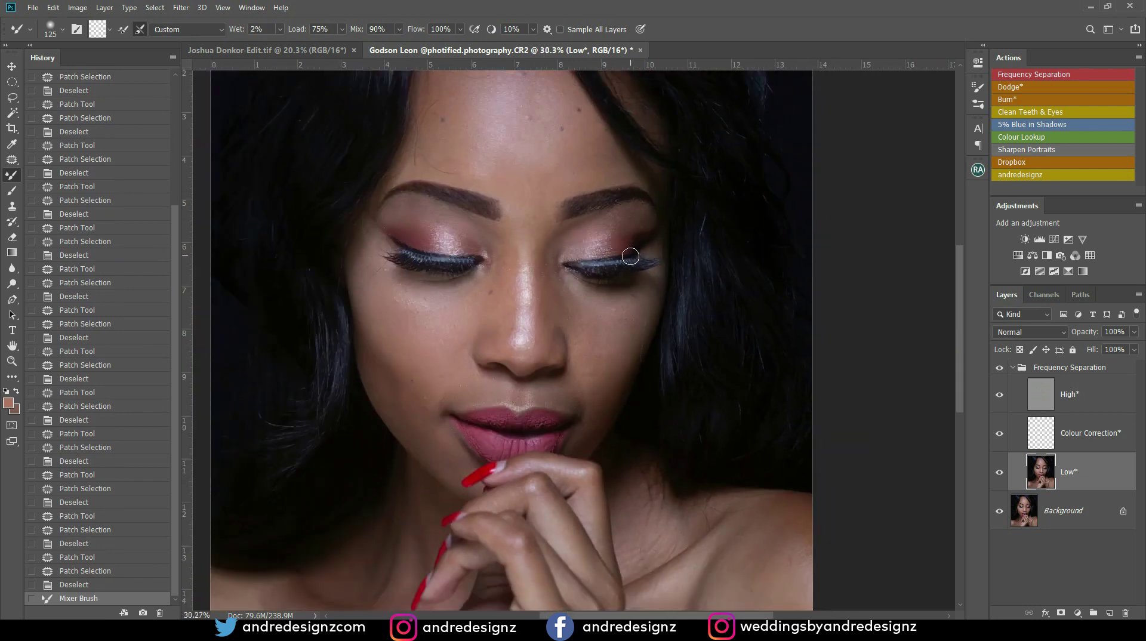
scroll(631, 255, "down", 3)
scroll(635, 253, "up", 4)
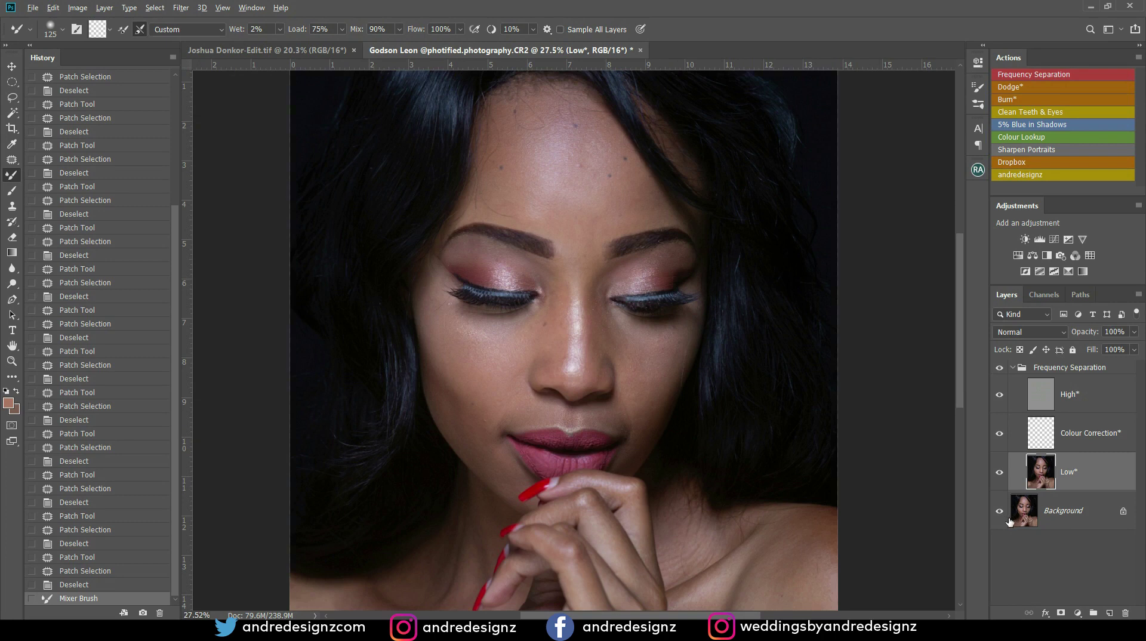
left_click(1009, 517)
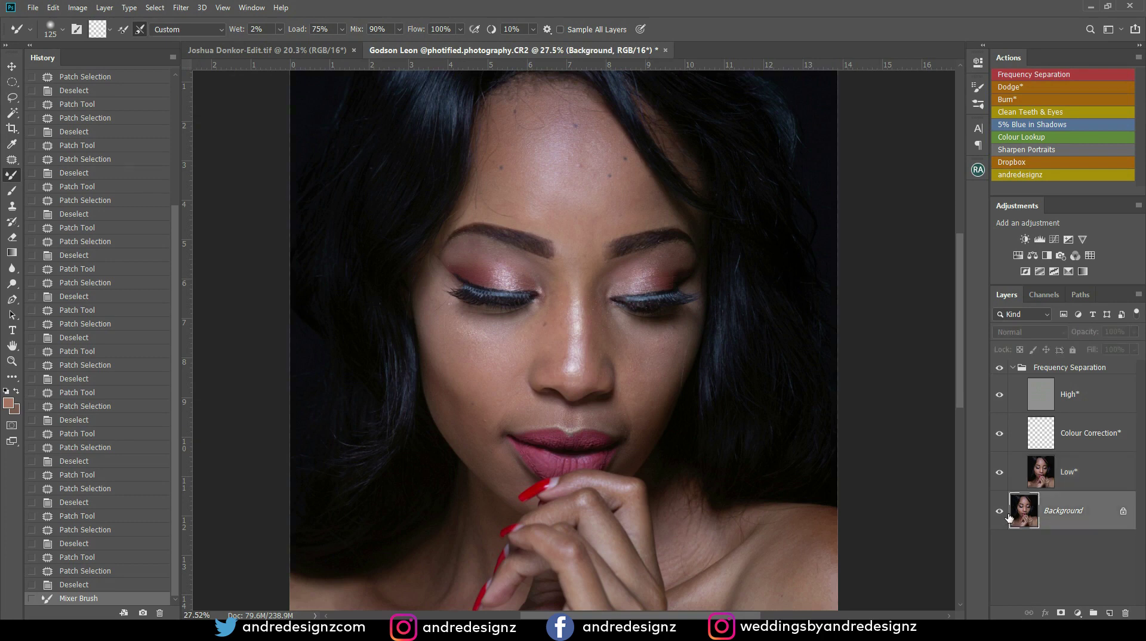
left_click(1000, 512, "alt")
left_click(1000, 512, "alt")
scroll(637, 392, "down", 4)
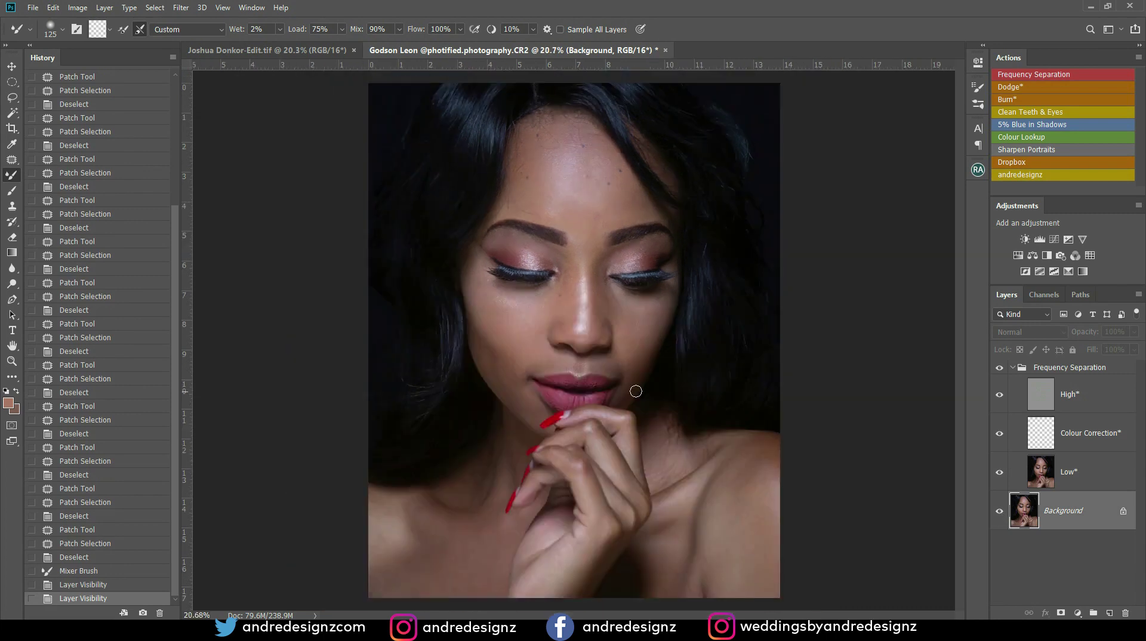
scroll(619, 356, "up", 3)
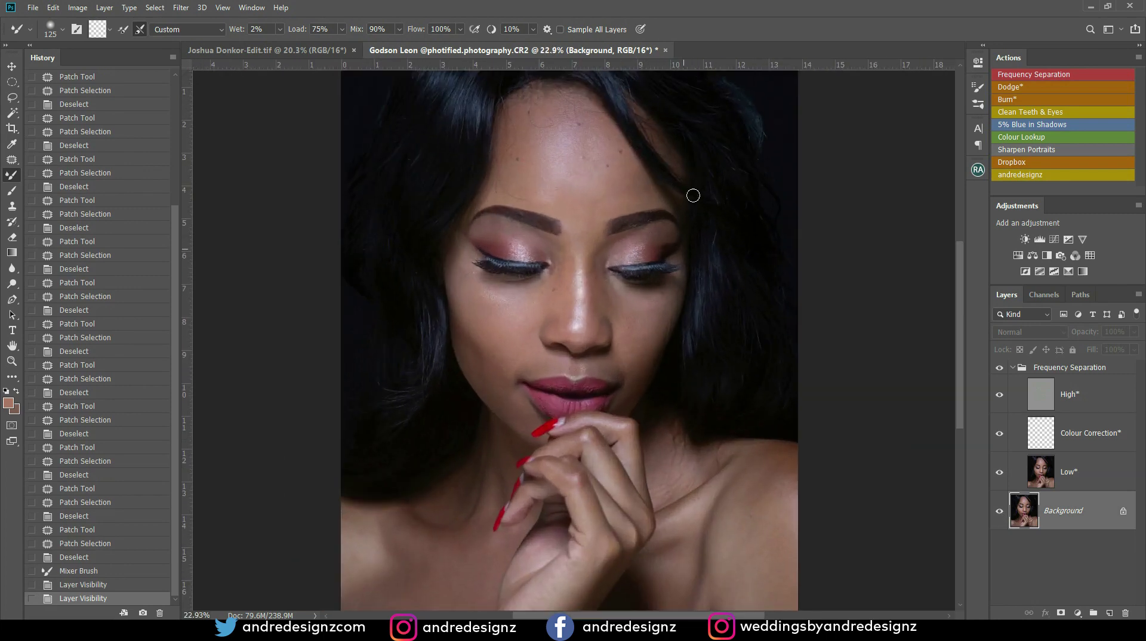
- Collapse the Frequency Separation group and rename it "Done"
left_click(1076, 469)
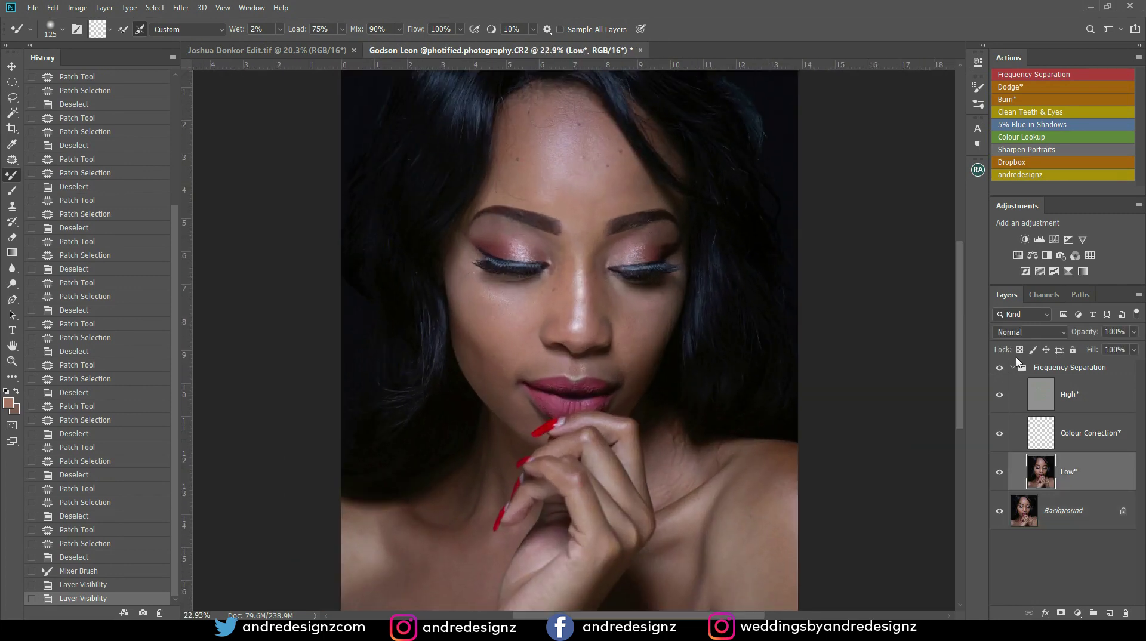
left_click(1020, 368)
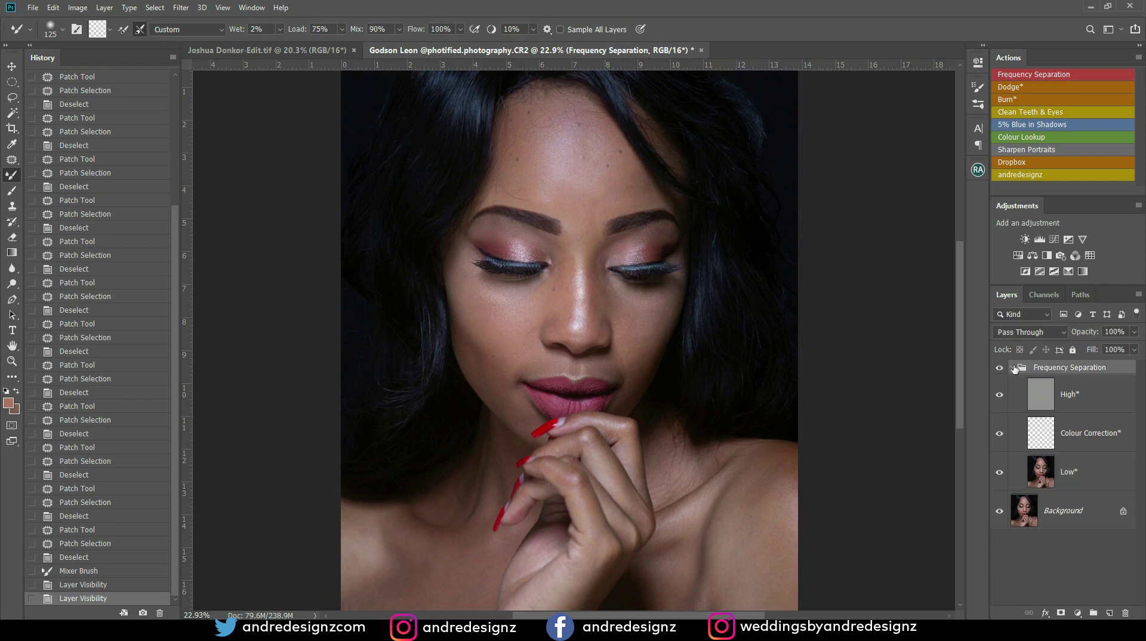
left_click(1013, 367)
double_click(1074, 369)
type("Do")
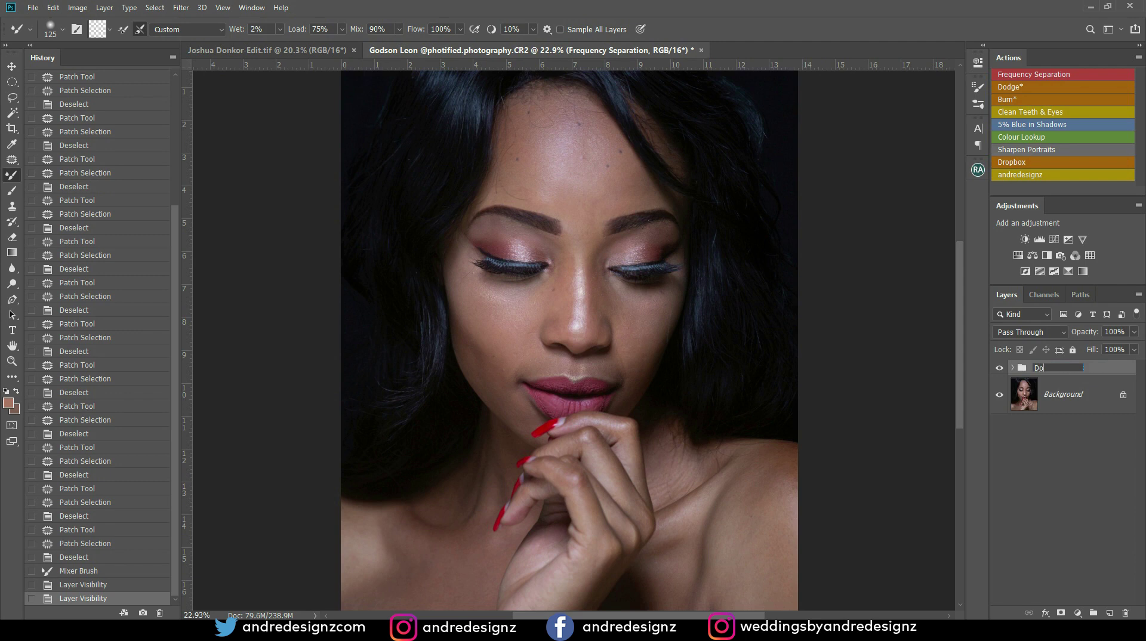
type("ne")
key("Return")
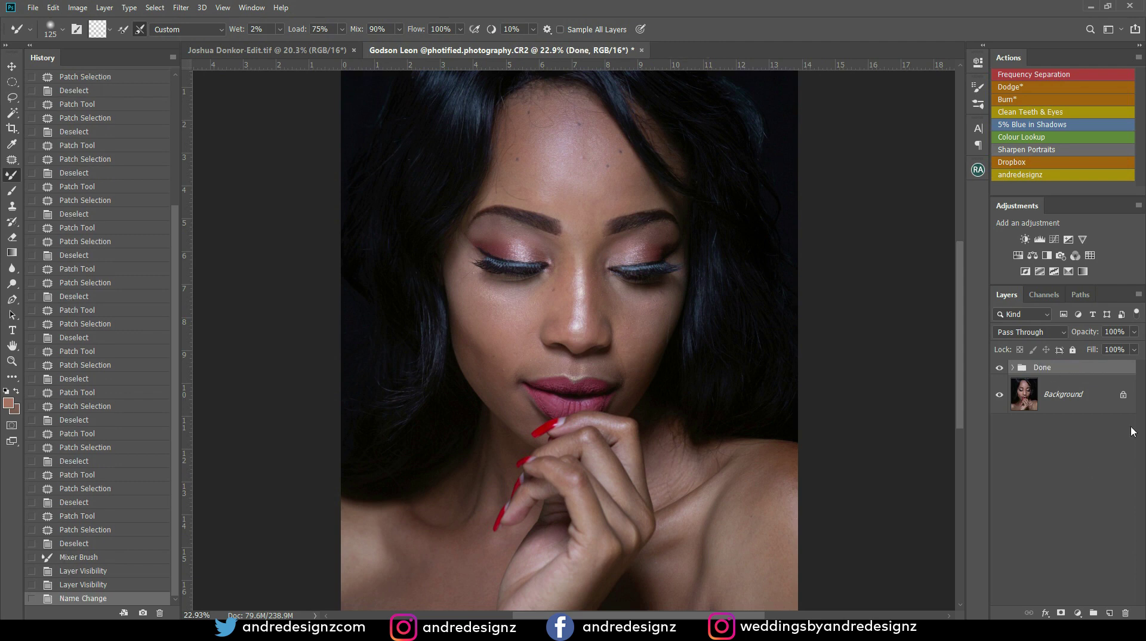
- Run the Frequency Separation action from the Background layer and place the new group above the Done group
left_click(1066, 399)
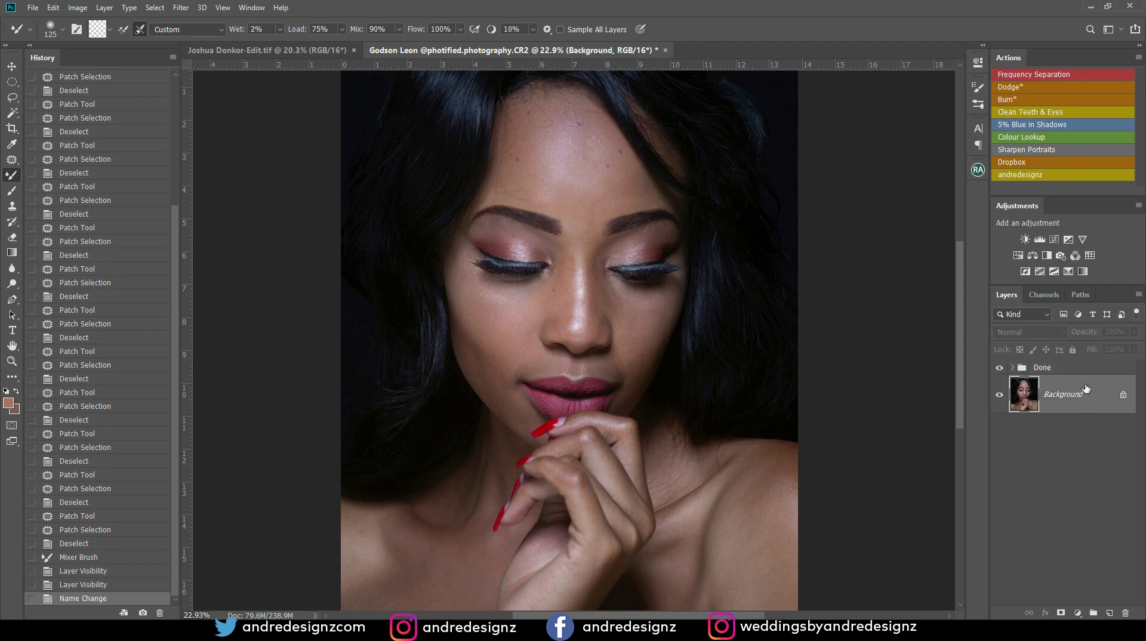
left_click(1027, 78)
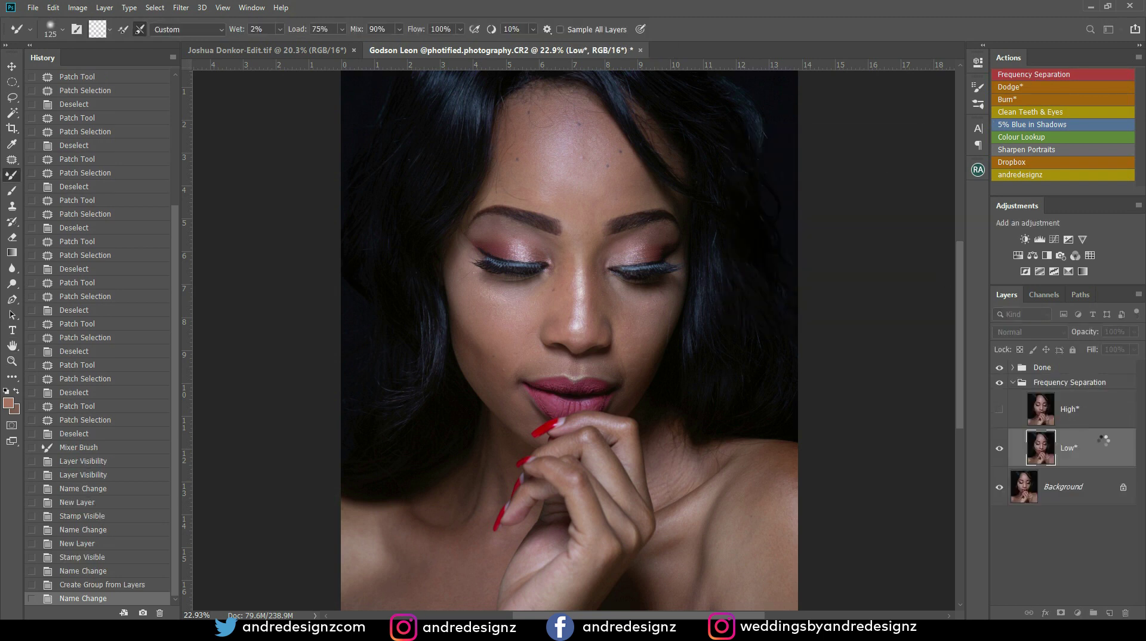
left_click_drag(1109, 384, 1083, 361)
key("ctrl+z")
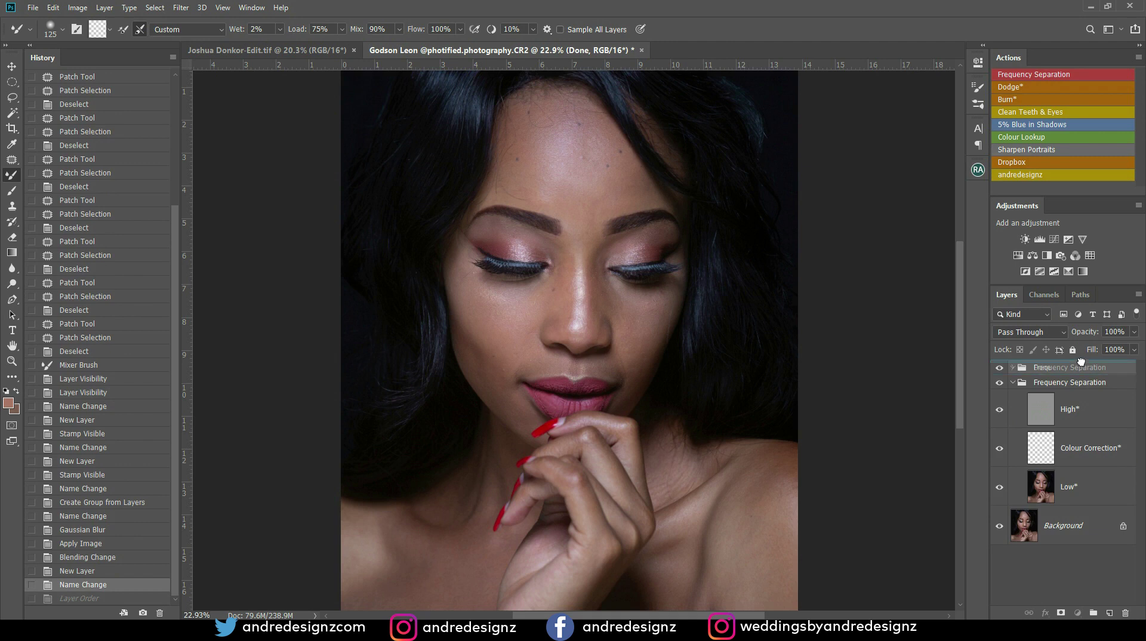
left_click_drag(1081, 361, 1081, 363)
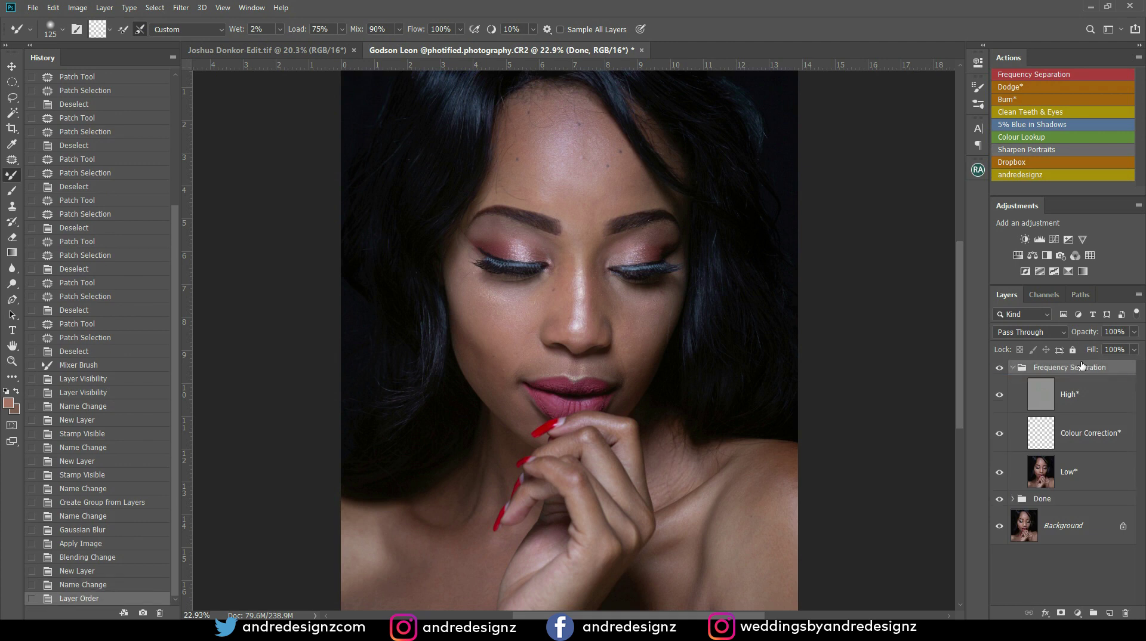
- On the new Low* layer, smooth the forehead tones down to the nose bridge with a 250 px Mixer Brush
left_click(1044, 474)
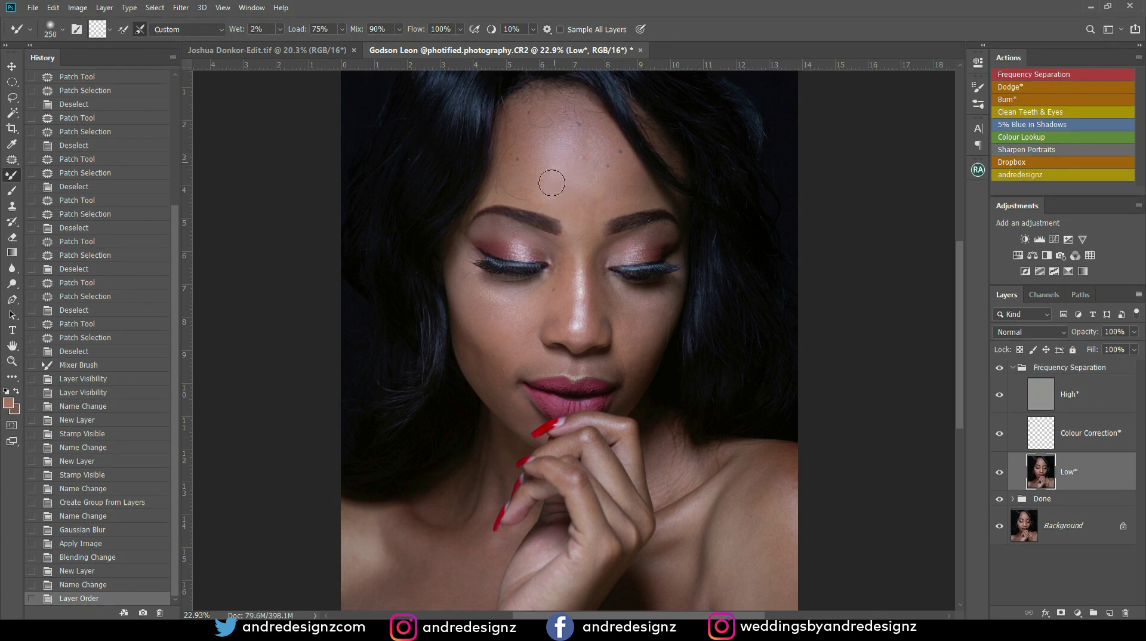
mouse_move(585, 171)
left_mouse_down()
mouse_move(554, 190)
mouse_move(585, 177)
mouse_move(595, 139)
mouse_move(568, 169)
mouse_move(547, 117)
mouse_move(563, 139)
mouse_move(556, 157)
mouse_move(512, 126)
mouse_move(549, 178)
mouse_move(519, 191)
mouse_move(563, 203)
mouse_move(546, 179)
left_mouse_up()
left_click_drag(546, 179, 542, 167)
left_click_drag(542, 167, 538, 155)
mouse_move(542, 197)
left_mouse_down()
mouse_move(521, 143)
mouse_move(520, 156)
mouse_move(539, 174)
mouse_move(523, 123)
left_mouse_up()
left_click_drag(516, 186, 506, 185)
left_click_drag(540, 187, 572, 188)
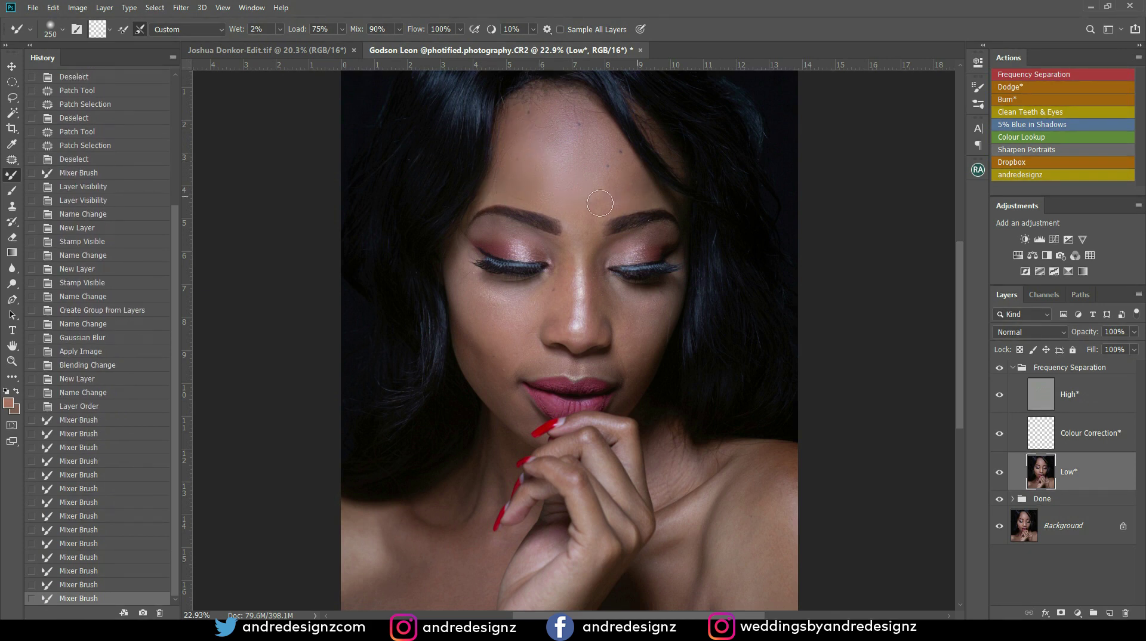
left_click_drag(629, 188, 620, 179)
left_click_drag(609, 173, 596, 154)
left_click_drag(573, 110, 559, 138)
left_click_drag(579, 222, 584, 260)
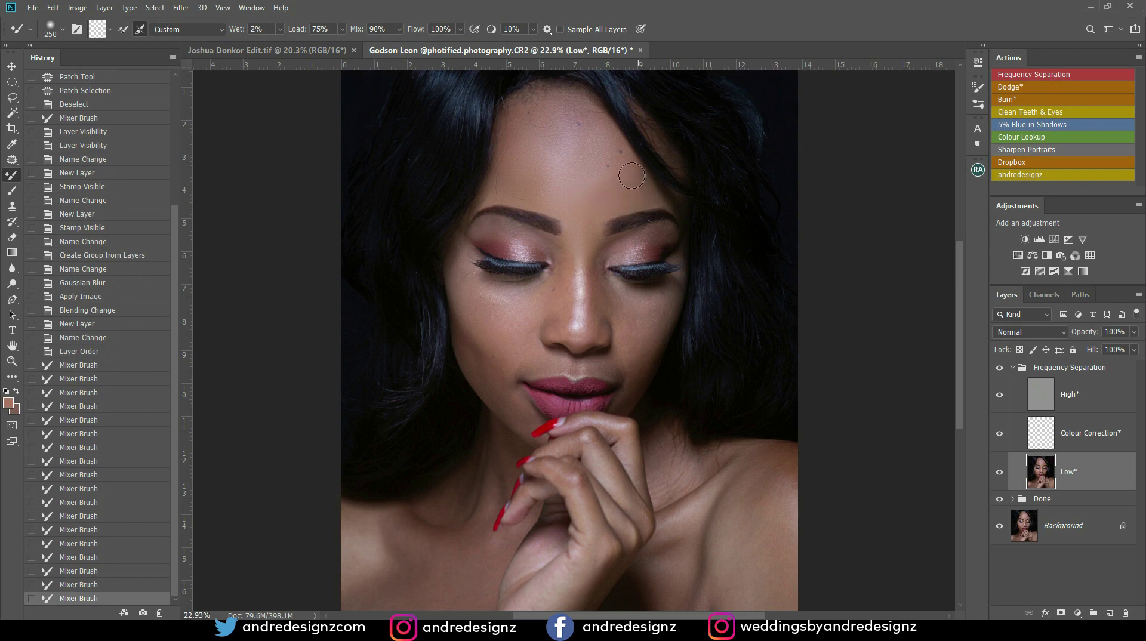
mouse_move(638, 188)
left_mouse_down()
mouse_move(602, 207)
mouse_move(579, 180)
mouse_move(590, 201)
mouse_move(607, 201)
mouse_move(582, 185)
left_mouse_up()
mouse_move(566, 144)
left_mouse_down()
mouse_move(543, 191)
mouse_move(545, 167)
mouse_move(595, 254)
left_mouse_up()
- Blend the tones along the nose bridge and side of the nose with the Mixer Brush at 125 and 150 px
key("bracketleft")
left_click_drag(594, 254, 593, 266)
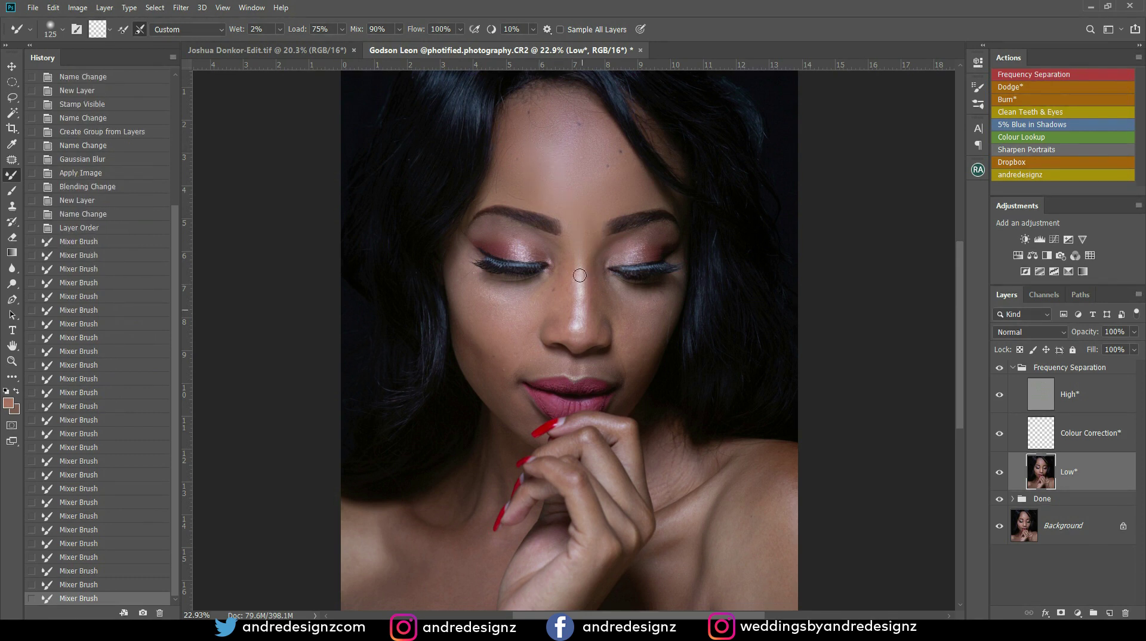
left_click_drag(581, 261, 579, 256)
key("bracketright")
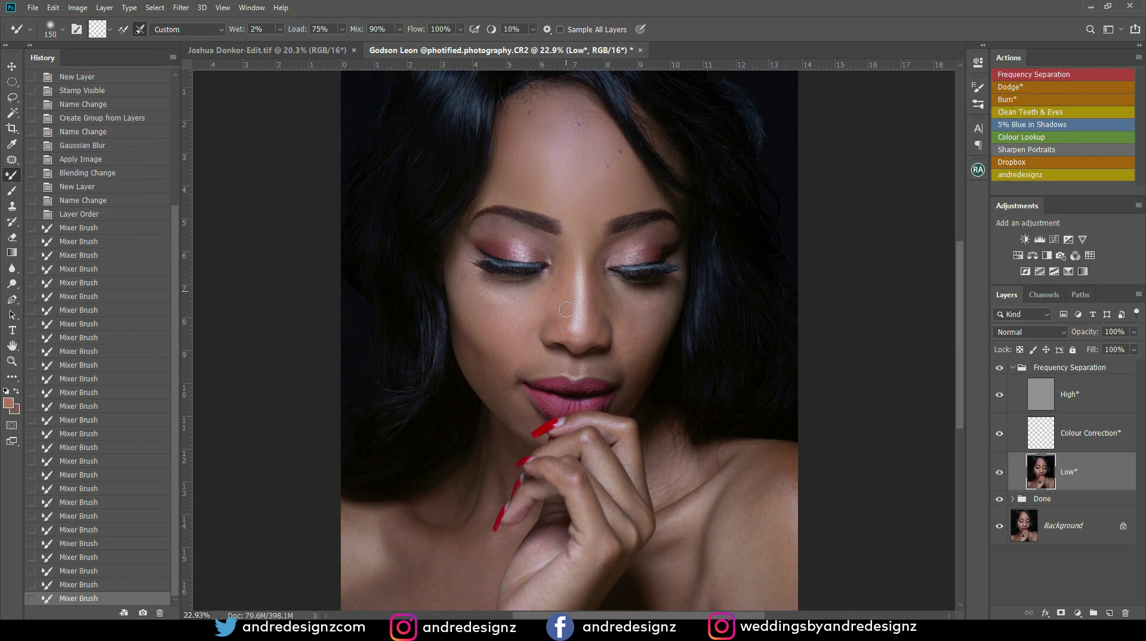
left_click_drag(562, 330, 564, 333)
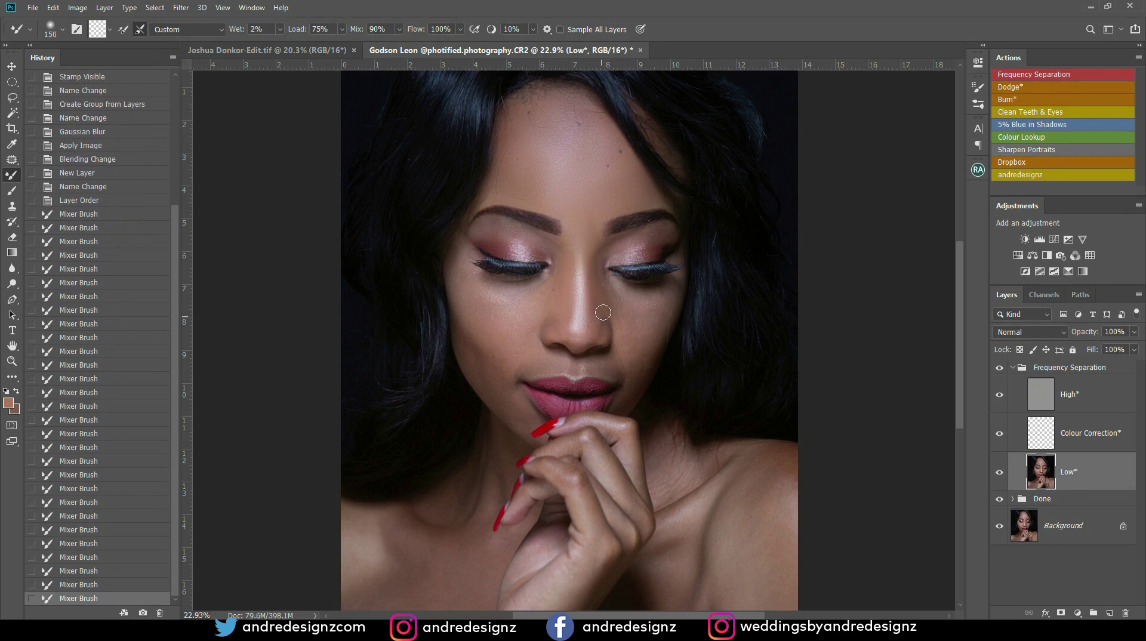
- Smooth the tones of both cheeks with the Mixer Brush, using 200 px for the right-hand cheek and 300 px for the left-hand one
key("bracketright")
key("bracketright")
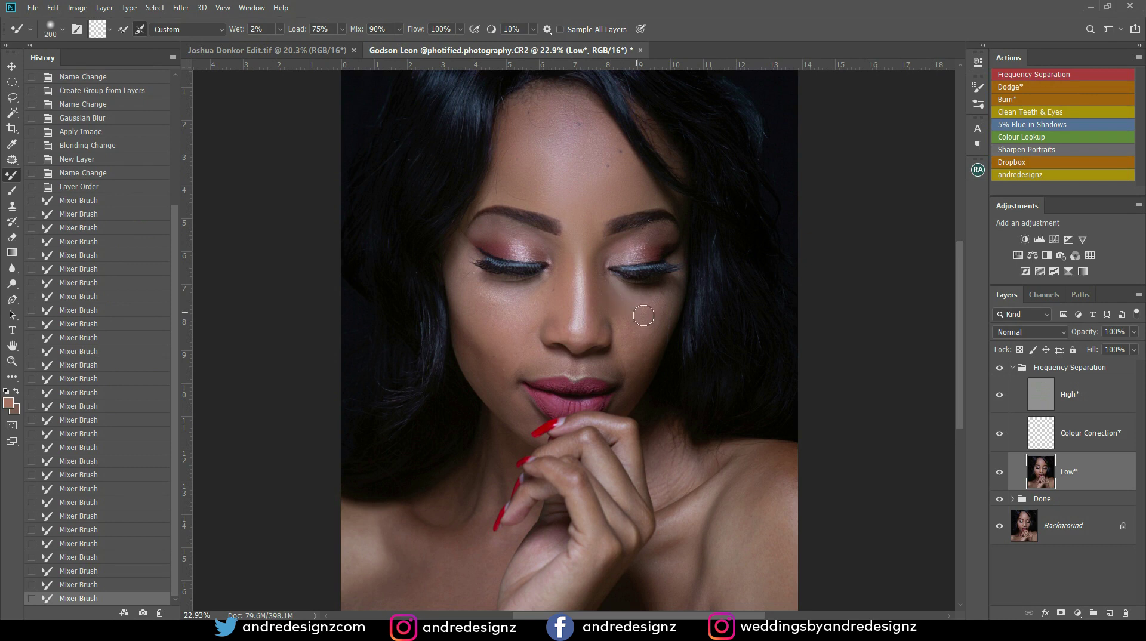
mouse_move(634, 303)
left_mouse_down()
mouse_move(649, 323)
mouse_move(638, 367)
mouse_move(617, 341)
mouse_move(624, 372)
mouse_move(650, 322)
mouse_move(642, 374)
mouse_move(605, 333)
left_mouse_up()
key("bracketright")
key("bracketright")
mouse_move(502, 325)
left_mouse_down()
mouse_move(480, 308)
mouse_move(497, 332)
mouse_move(466, 290)
mouse_move(483, 317)
mouse_move(504, 320)
mouse_move(496, 302)
mouse_move(539, 293)
mouse_move(490, 296)
mouse_move(518, 305)
mouse_move(498, 304)
mouse_move(460, 269)
mouse_move(461, 251)
mouse_move(469, 289)
left_mouse_up()
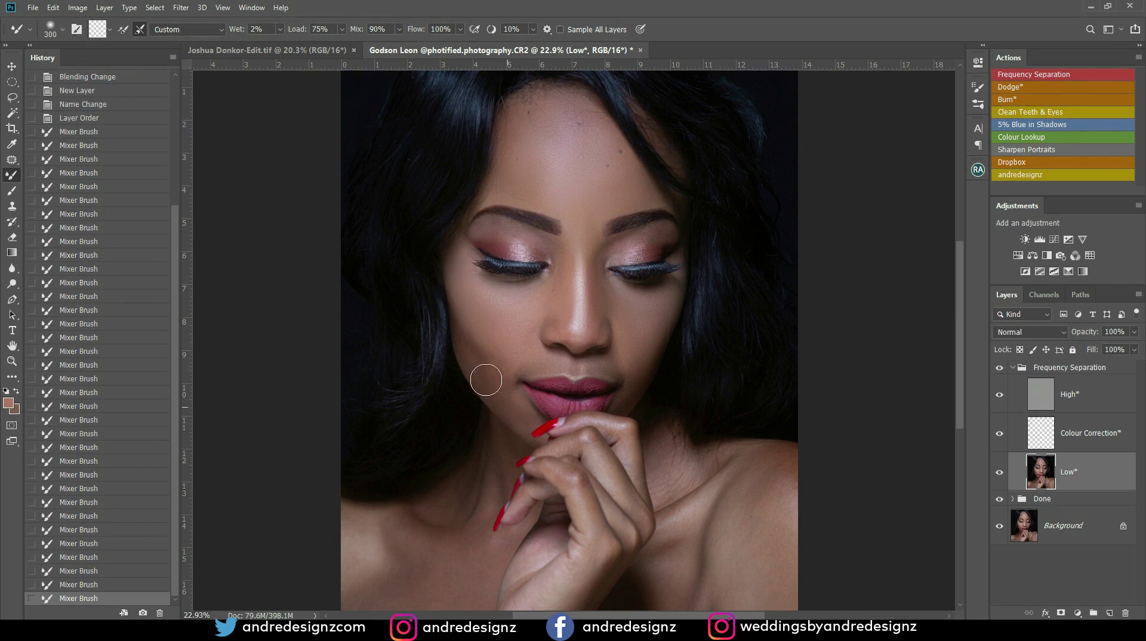
mouse_move(538, 342)
left_mouse_down()
mouse_move(554, 353)
mouse_move(512, 360)
left_mouse_up()
- Blend the lower cheek areas on both sides of the mouth with a 175 px Mixer Brush
key("bracketleft")
key("bracketleft")
key("bracketleft")
left_click_drag(633, 370, 648, 338)
left_click_drag(648, 338, 635, 376)
left_click_drag(476, 369, 480, 376)
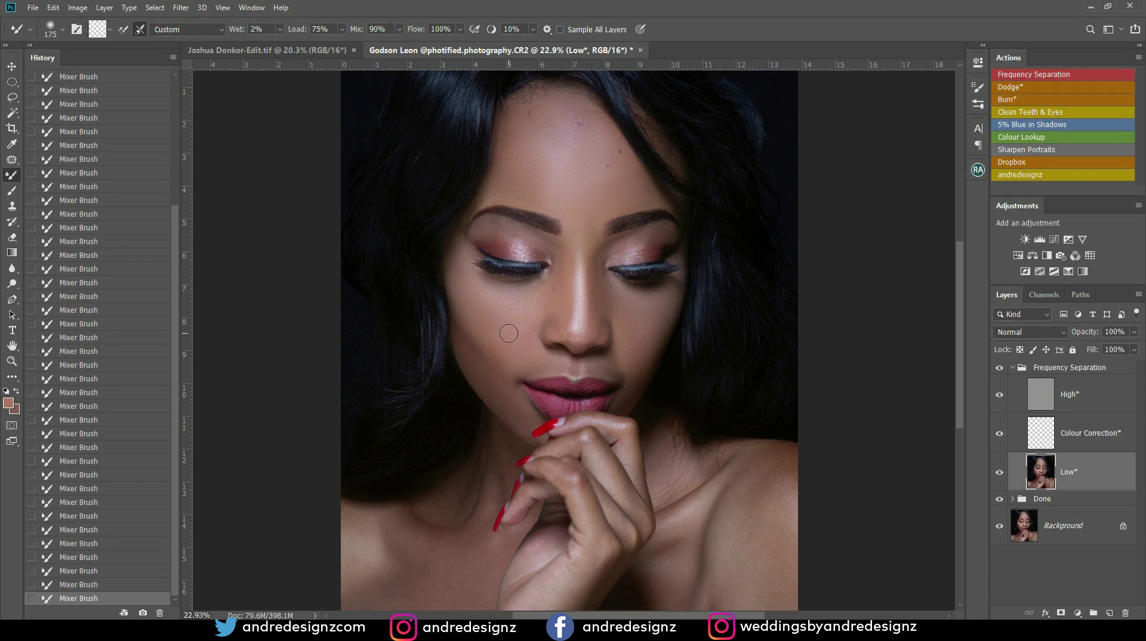
- Compare the portrait before and after the tone blending using the Background layer's visibility, and inspect the forehead and eyes up close
left_click(999, 526)
left_click(998, 527)
scroll(532, 97, "up", 6)
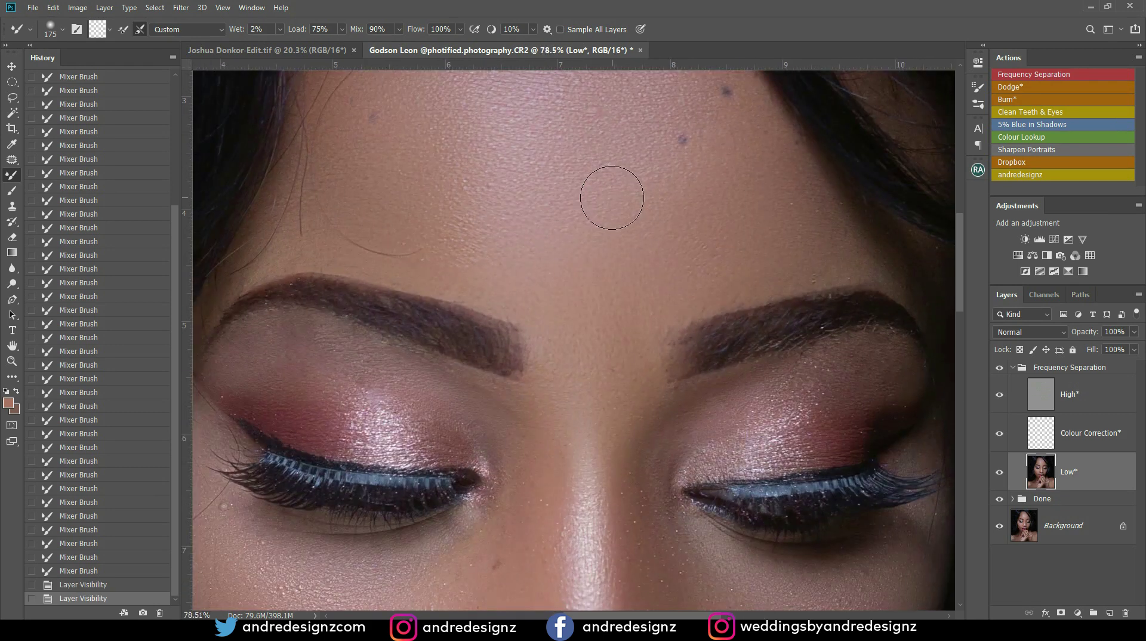
scroll(611, 197, "down", 6)
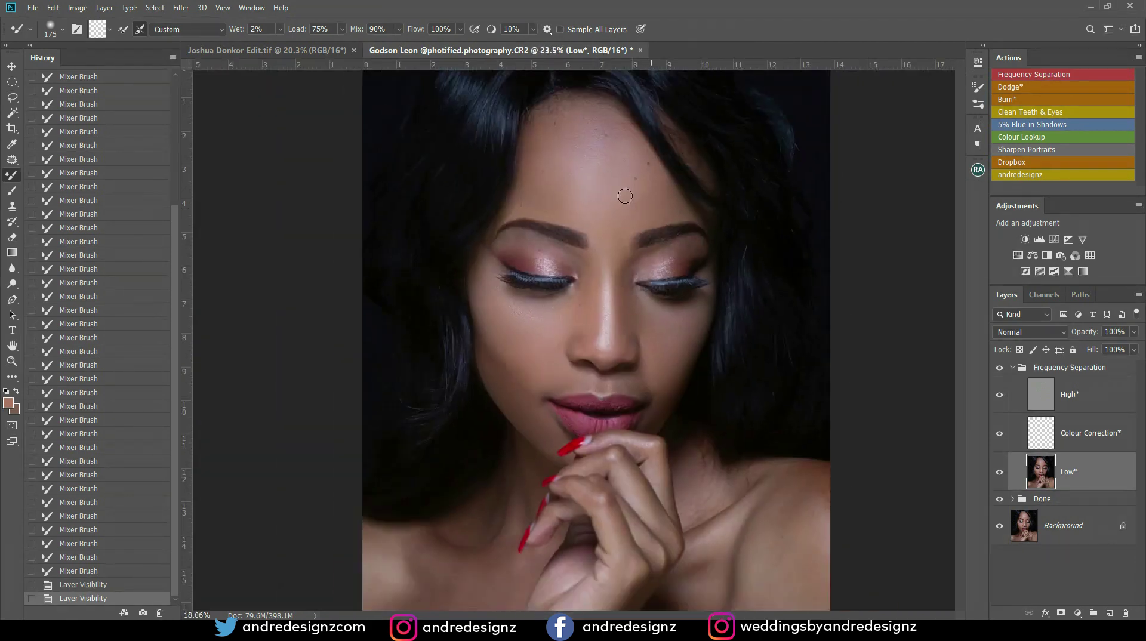
- On the High* layer, remove fine stray hairs from the upper middle of the forehead with a 40 px Clone Stamp
scroll(627, 166, "up", 4)
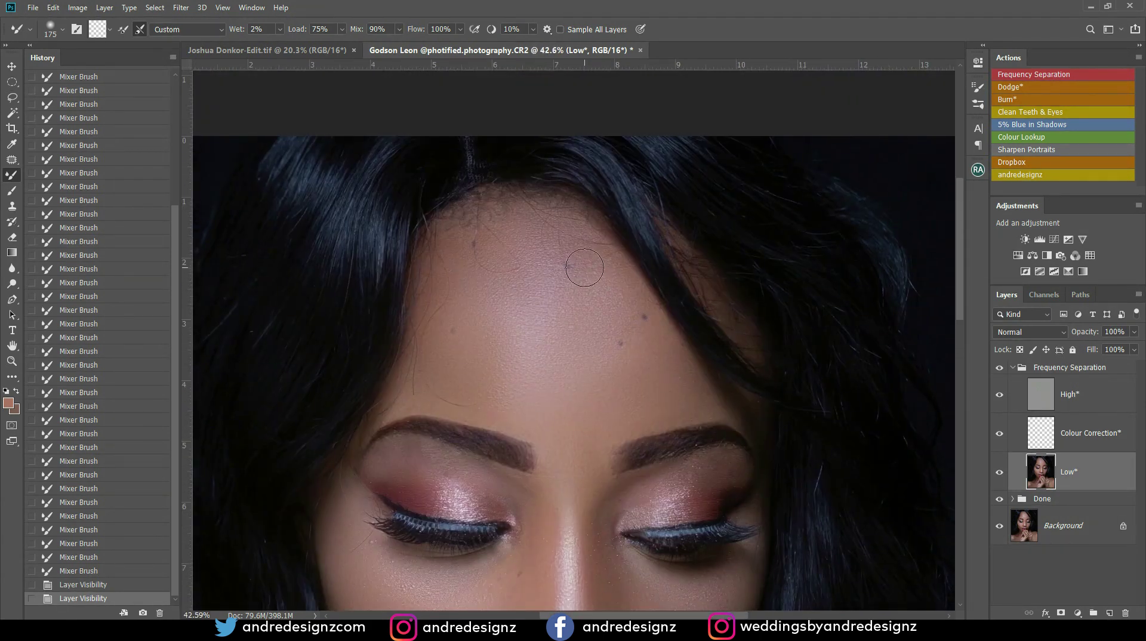
scroll(591, 273, "up", 1)
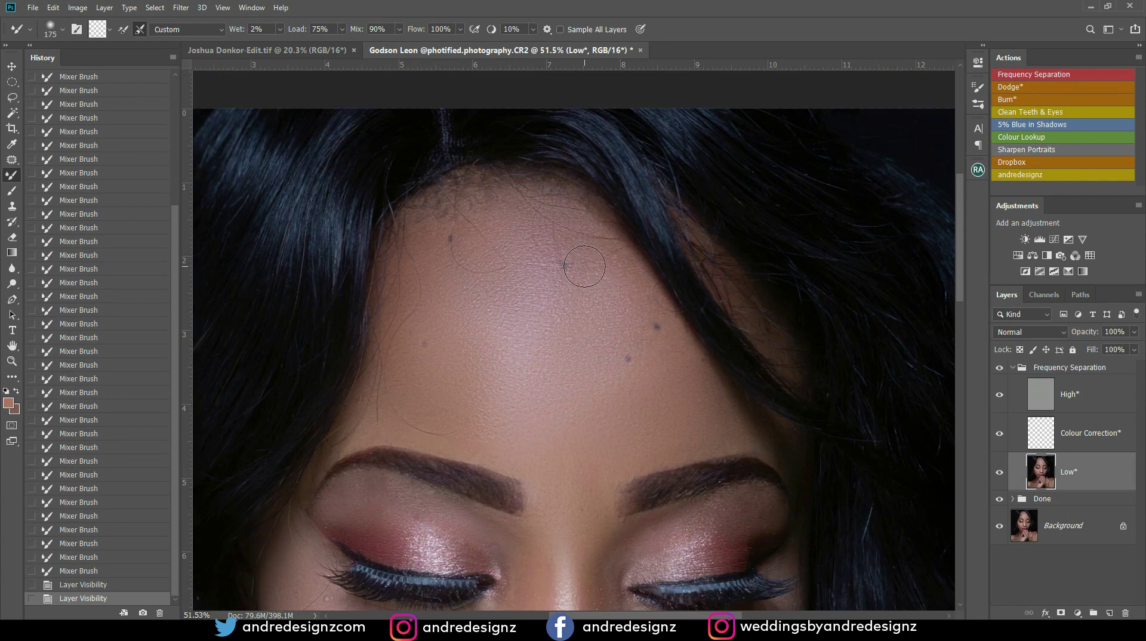
left_click(1038, 386)
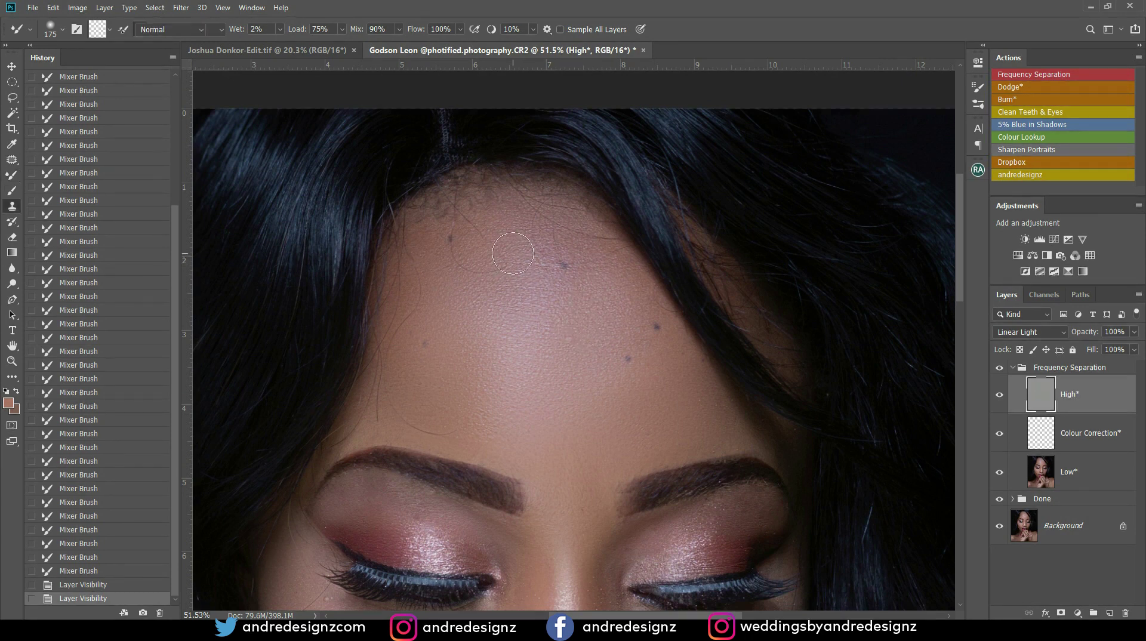
key("s")
key("bracketleft")
key("bracketleft")
key("bracketleft")
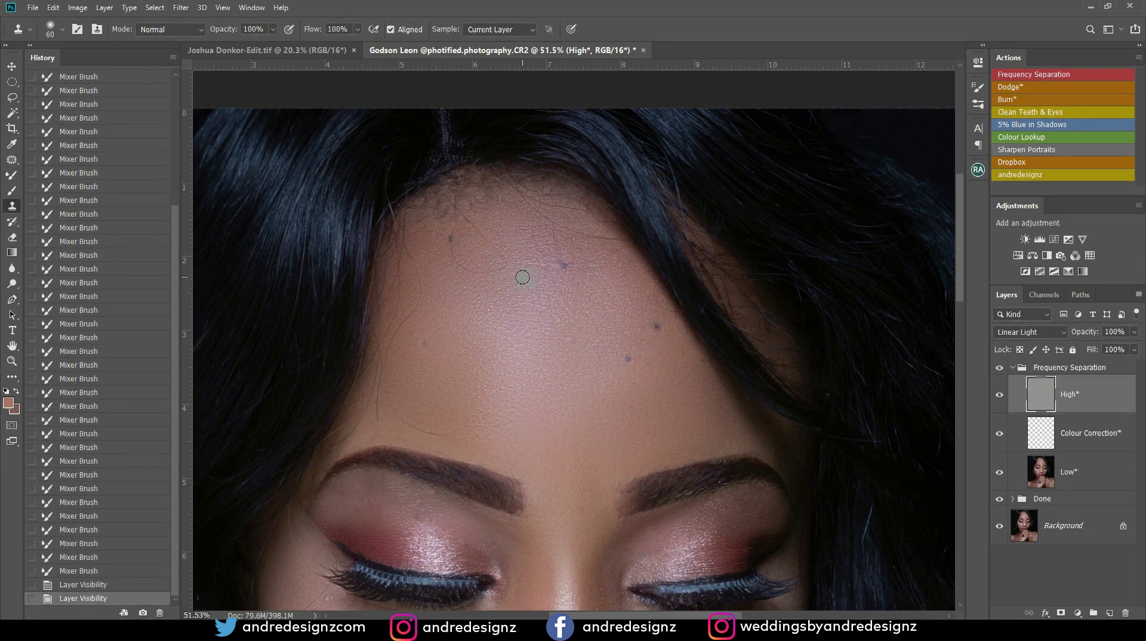
key("bracketleft")
left_click(472, 224)
left_click(498, 266, "alt")
left_click_drag(473, 224, 466, 219)
left_click(495, 261, "alt")
left_click(495, 246)
left_click(508, 262)
left_click(508, 257, "alt")
left_click(507, 269)
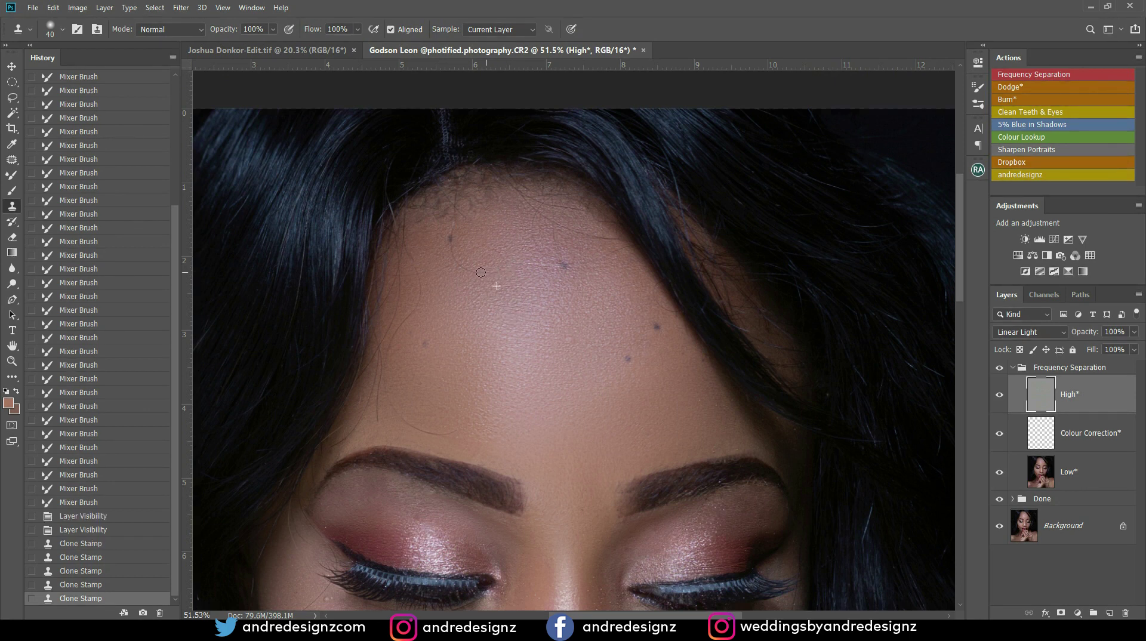
- Clone out the curved hair beside the dark spot on the upper-left forehead, up to the hairline
left_click(468, 277, "alt")
left_click(458, 265)
left_click(456, 261)
left_click_drag(456, 260, 451, 244)
left_click(468, 234, "alt")
left_click(456, 234)
left_click(462, 226, "alt")
left_click(455, 225)
left_click(456, 217)
left_click(471, 227, "alt")
left_click(467, 217)
left_click(425, 319, "alt")
left_click_drag(412, 310, 404, 325)
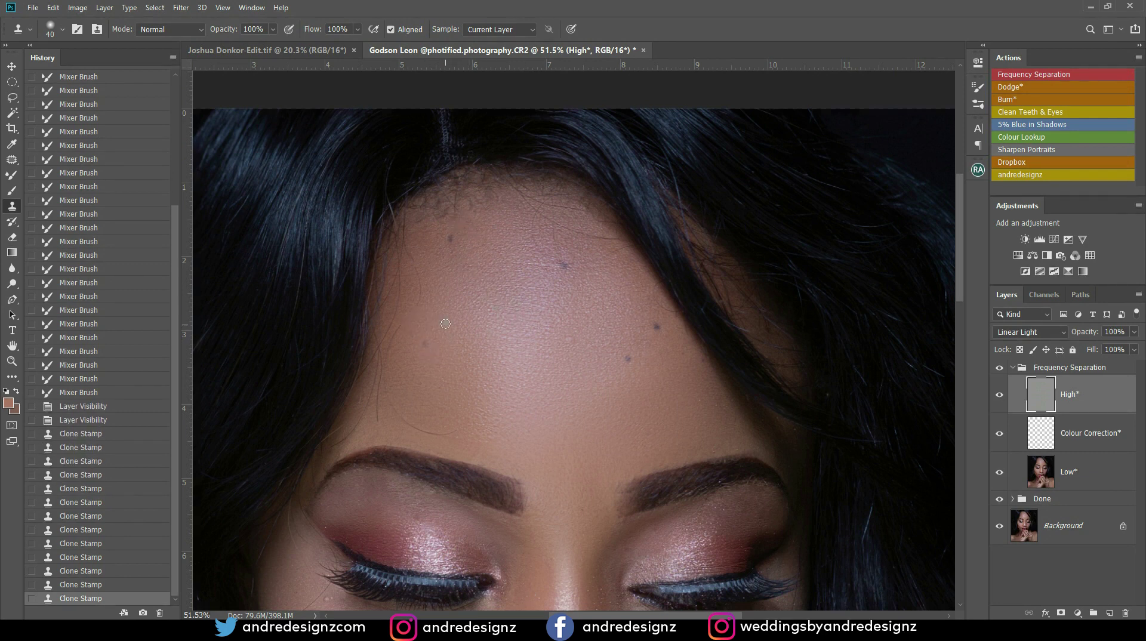
key("ctrl+z")
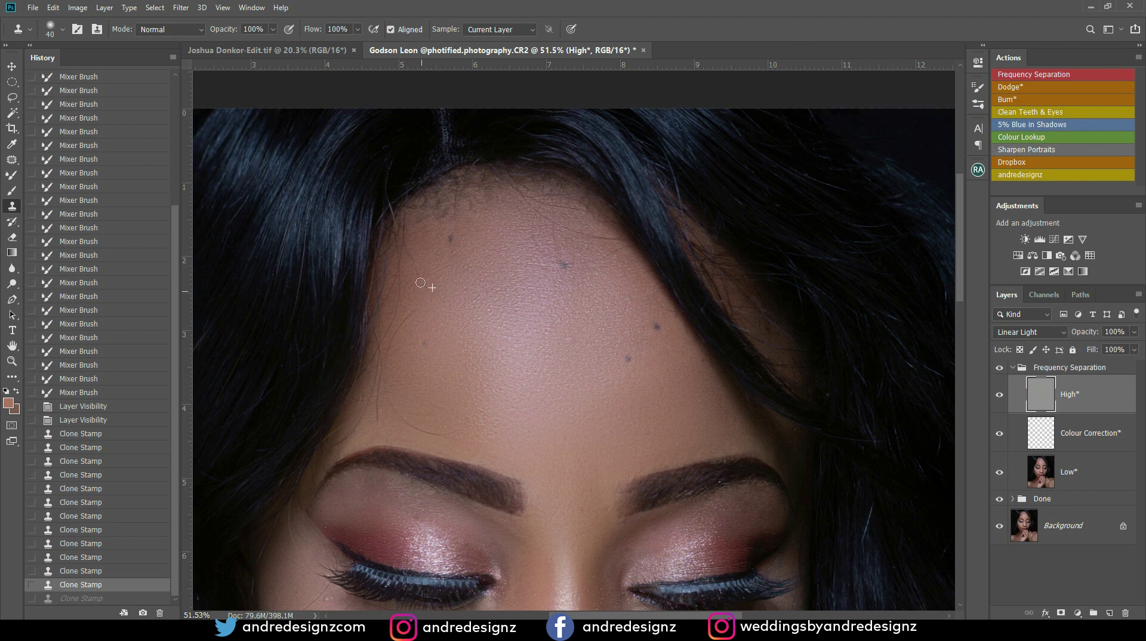
- Clone out the long curved hair running down the left-hand side of the forehead to above the eyebrow
left_click(407, 239)
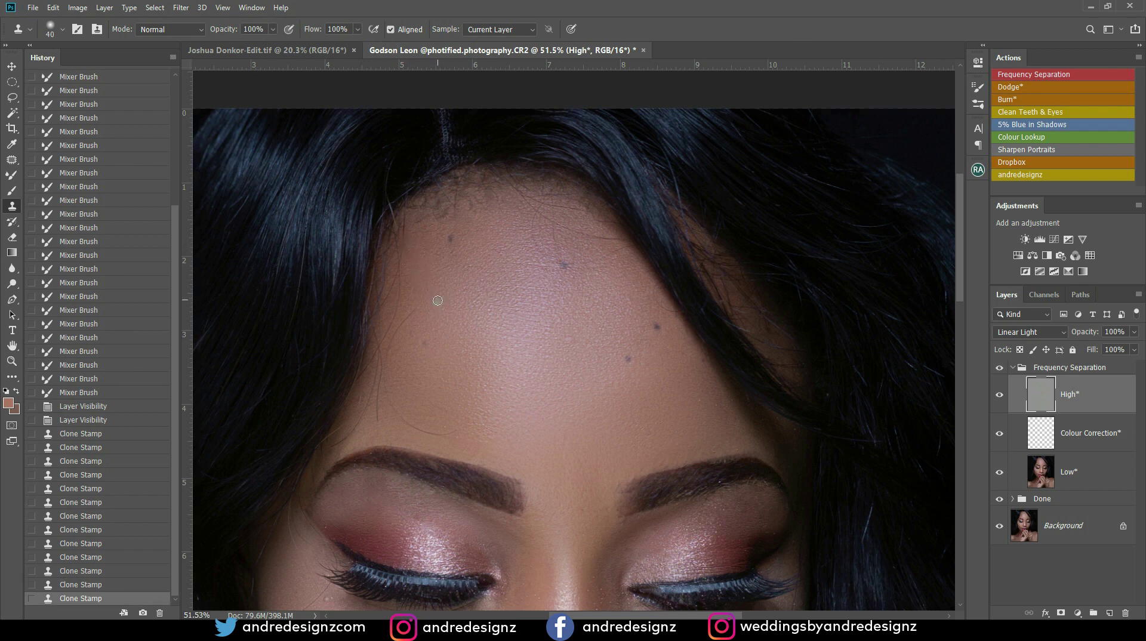
left_click(425, 314, "alt")
mouse_move(401, 327)
left_mouse_down()
mouse_move(387, 382)
mouse_move(401, 415)
mouse_move(431, 432)
left_mouse_up()
left_click(428, 315, "alt")
left_click(401, 341, "alt")
left_click(434, 430, "alt")
left_click(441, 435)
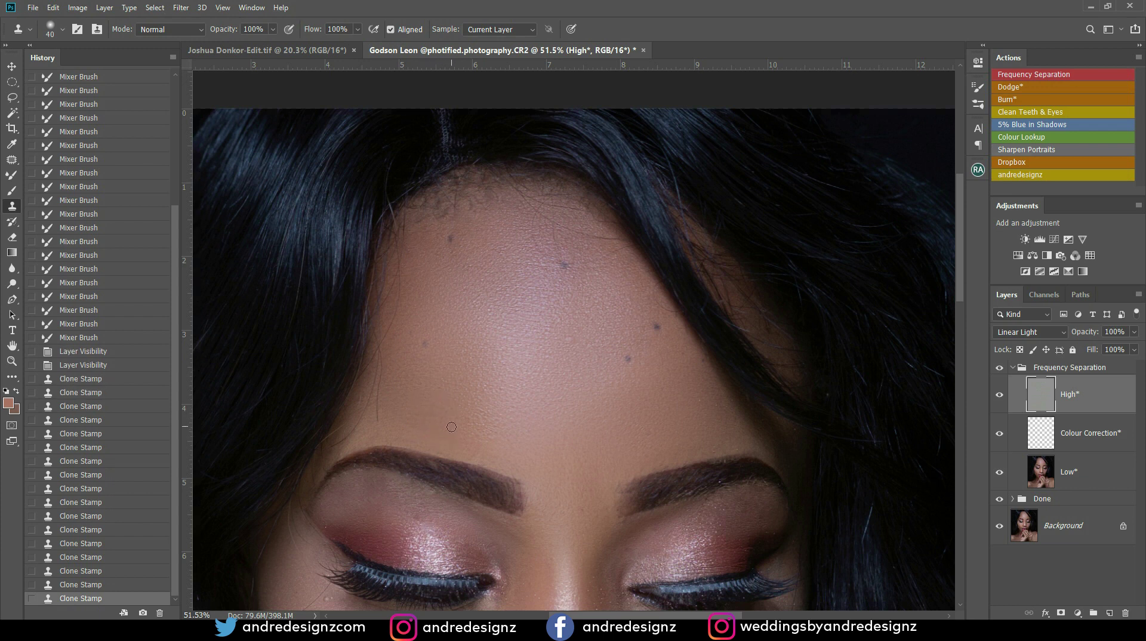
left_click(470, 446)
left_click(424, 386)
left_click(430, 414, "alt")
left_click(432, 401)
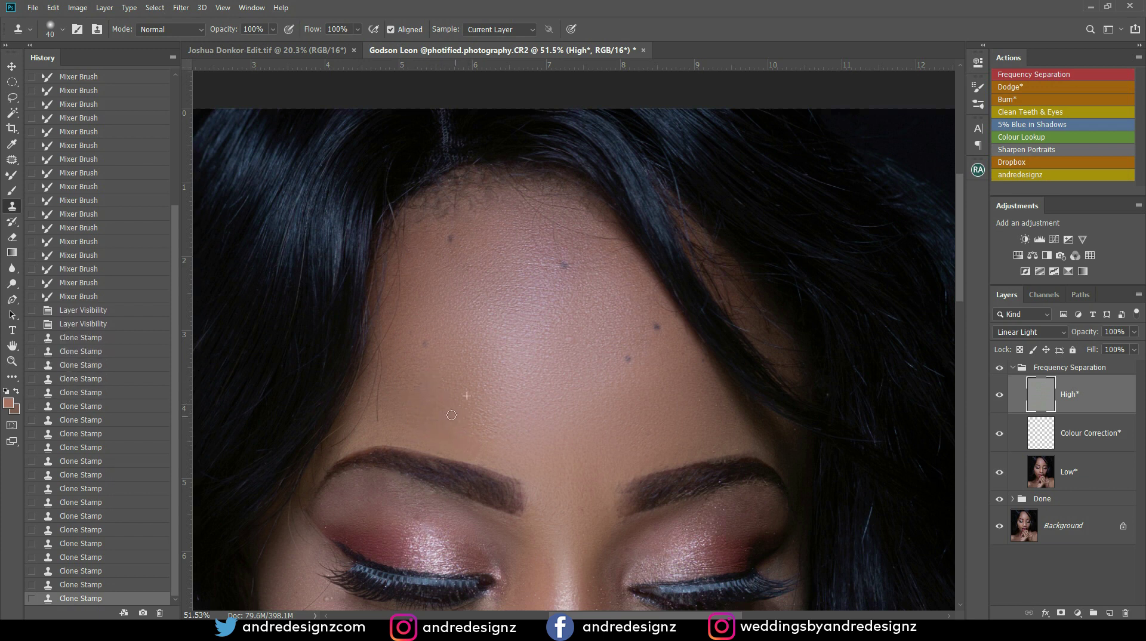
- Remove the thin vertical hair above the outer half of the left-hand eyebrow with the Clone Stamp
left_click(391, 427, "alt")
left_click(400, 409)
left_click(382, 384)
left_click(399, 434, "alt")
left_click(384, 390)
left_click(393, 423, "alt")
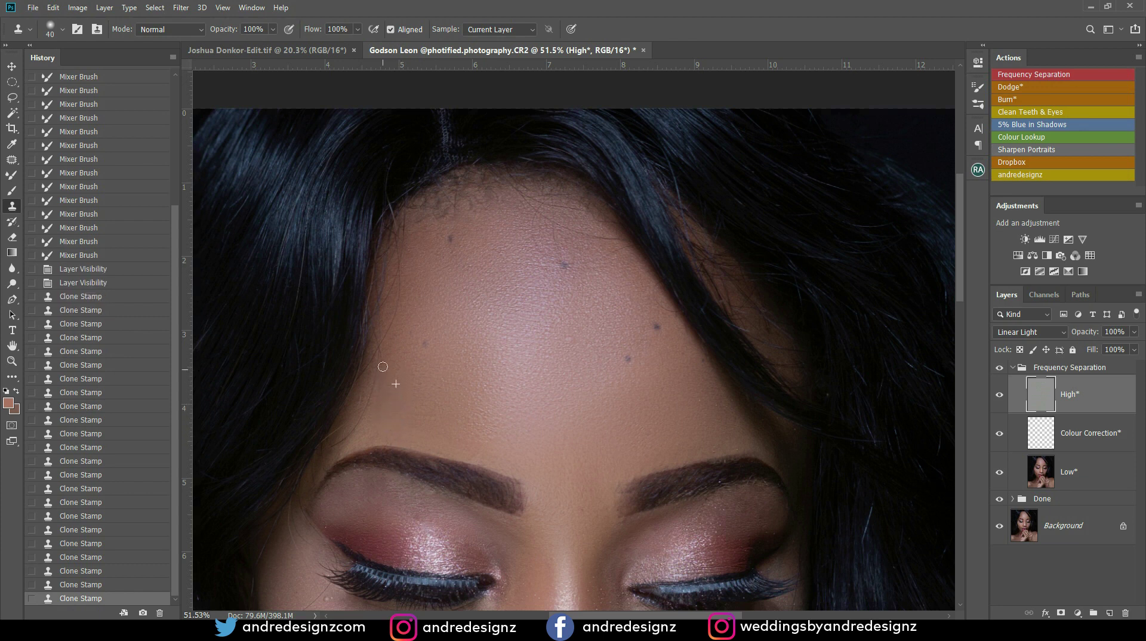
left_click(383, 354)
left_click(398, 394, "alt")
left_click(389, 367)
left_click(384, 413, "alt")
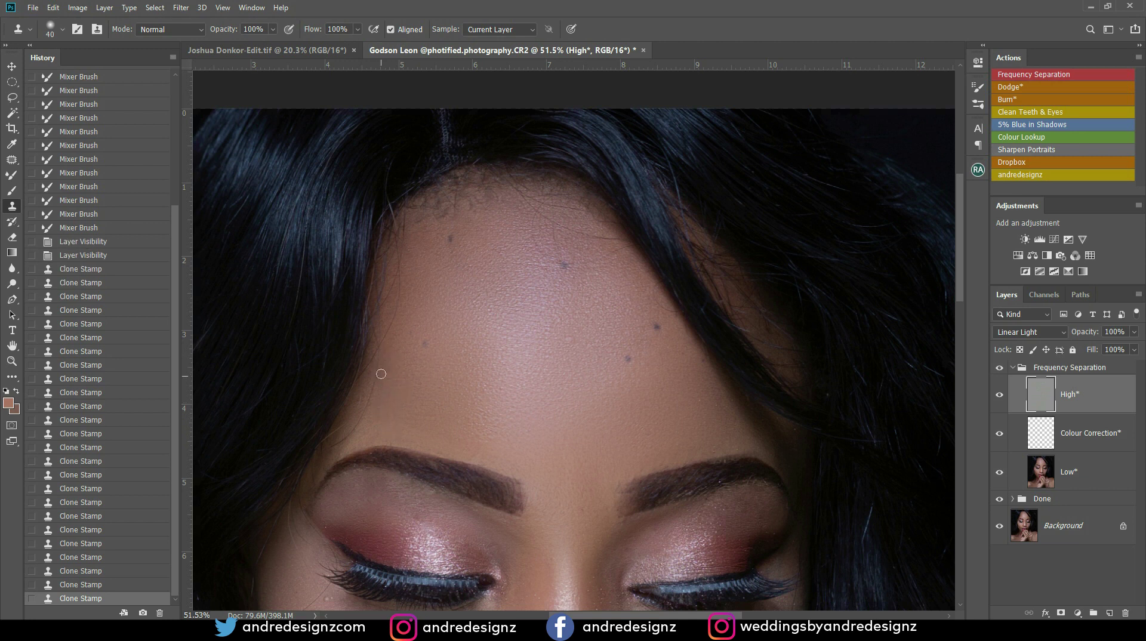
- Clone clean skin texture along the left-hand hairline down to the outer end of the eyebrow
mouse_move(387, 336)
left_mouse_down()
mouse_move(399, 305)
mouse_move(390, 381)
mouse_move(377, 386)
mouse_move(370, 424)
mouse_move(334, 447)
left_mouse_up()
left_click(412, 326, "alt")
left_click(411, 299)
left_click(402, 273)
left_click(411, 291, "alt")
left_click(410, 316, "alt")
left_click(398, 410, "alt")
left_click(393, 415, "alt")
left_click(378, 443, "alt")
left_click_drag(362, 388, 364, 412)
left_click(392, 413, "alt")
- Clean the remaining stray hairs along the left-hand hairline, working up towards the top of the forehead
left_click_drag(381, 355, 370, 388)
left_click(386, 372, "alt")
left_click(391, 369, "alt")
left_click_drag(380, 337, 377, 350)
left_click_drag(401, 293, 406, 301)
left_click(419, 264, "alt")
left_click_drag(406, 223, 415, 261)
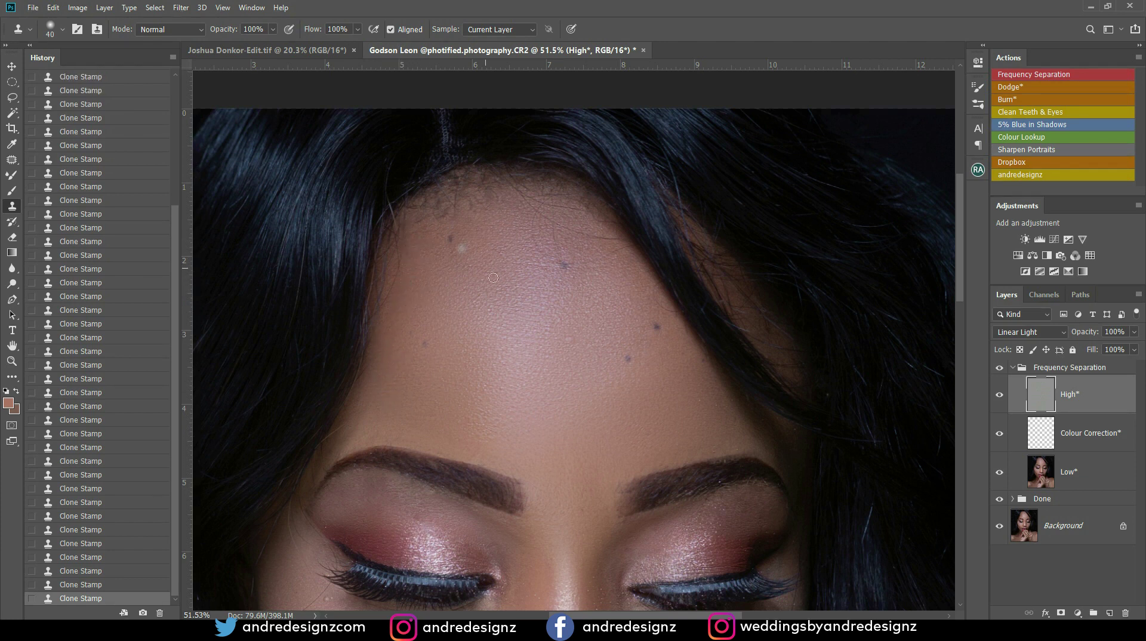
- Clone out the stray hairs crossing the upper-right forehead beside the falling lock of hair
left_click(670, 325, "alt")
left_click(645, 295)
left_click(566, 241)
mouse_move(600, 240)
left_mouse_down()
mouse_move(560, 229)
mouse_move(573, 227)
mouse_move(559, 209)
mouse_move(562, 249)
left_mouse_up()
left_click(597, 257, "alt")
left_click(574, 231, "alt")
left_click(573, 231, "alt")
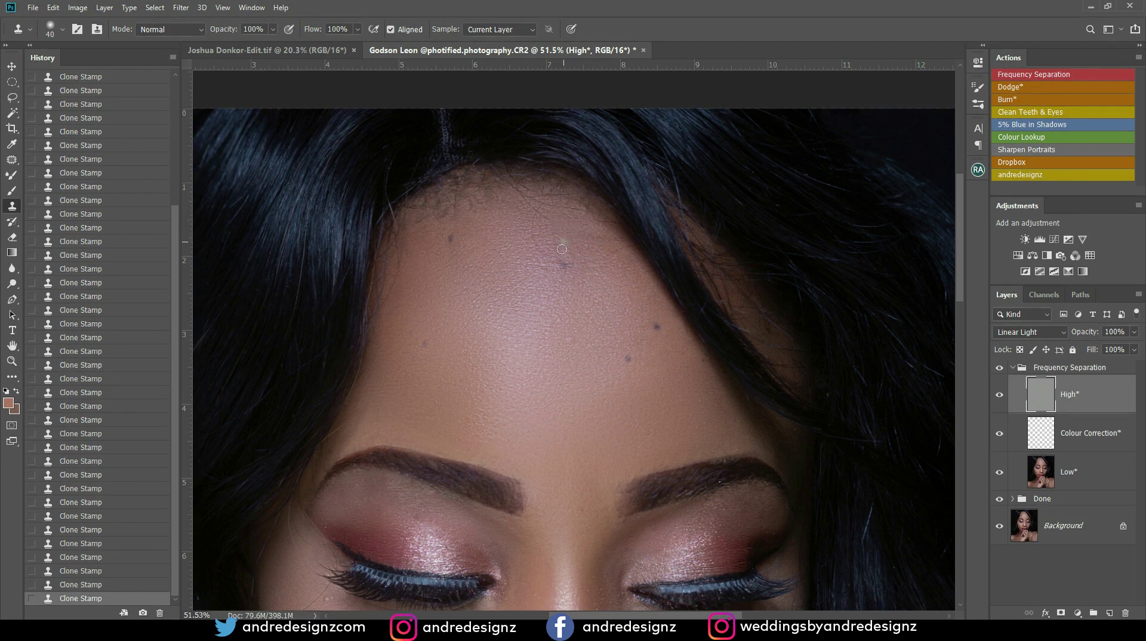
- Clone skin texture over the fine hairs just below the top hairline, across its middle and right-hand parts
left_click(612, 265, "alt")
left_click(614, 274, "alt")
left_click(535, 281, "alt")
mouse_move(545, 258)
left_mouse_down()
mouse_move(538, 216)
mouse_move(521, 206)
left_mouse_up()
left_click(541, 243, "alt")
left_click(532, 236, "alt")
left_click(524, 208)
left_click(576, 258, "alt")
left_click_drag(589, 228, 591, 219)
left_click(612, 259)
left_click(604, 250, "alt")
left_click(590, 230, "alt")
left_click_drag(587, 211, 575, 209)
- Clean stray hairs on the right-hand side of the face with short Clone Stamp strokes
left_click(703, 386, "alt")
left_click_drag(705, 371, 703, 361)
left_click(738, 505, "alt")
mouse_move(734, 497)
left_mouse_down()
mouse_move(702, 508)
mouse_move(758, 518)
left_mouse_up()
left_click(744, 527, "alt")
left_click(748, 527, "alt")
- Clone out the stray hairs beside the lashes at the left-hand eye's outer corner
scroll(654, 509, "down", 8)
scroll(493, 333, "up", 10)
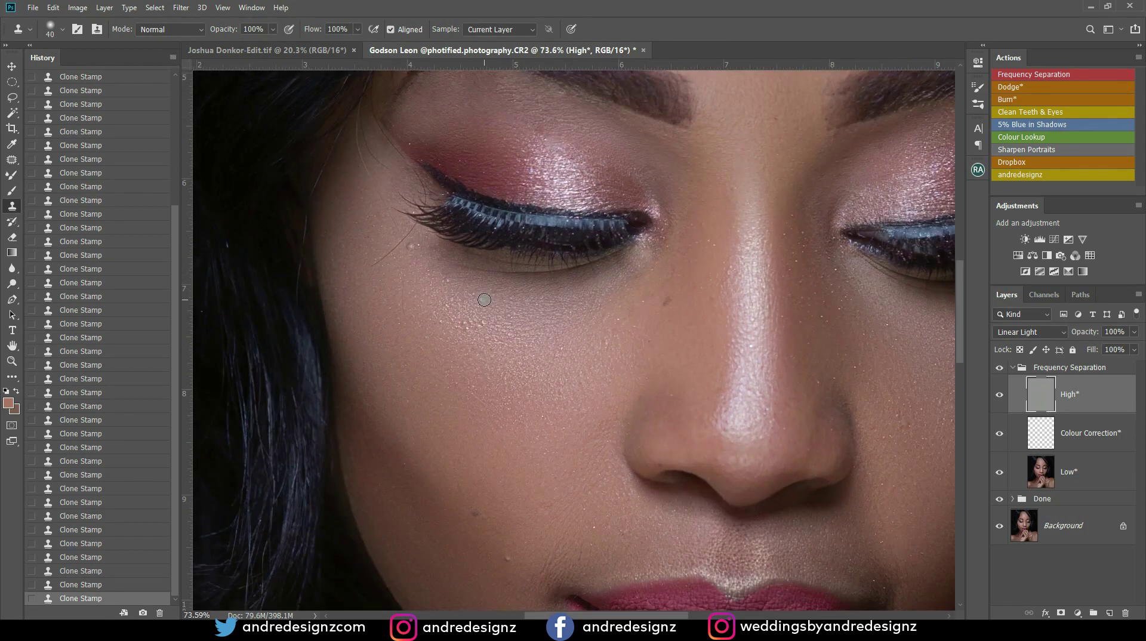
left_click(401, 259, "alt")
left_click(397, 279, "alt")
mouse_move(402, 249)
left_mouse_down()
mouse_move(407, 233)
mouse_move(390, 216)
mouse_move(368, 241)
left_mouse_up()
left_click(391, 254, "alt")
left_click(380, 253, "alt")
left_click(392, 234, "alt")
left_click(388, 218)
left_click(388, 234, "alt")
left_click(388, 231, "alt")
- Clone away the loose hairs on the left-hand temple, above and around the eye's outer corner
left_click_drag(390, 200, 355, 136)
left_click(358, 176, "alt")
mouse_move(369, 176)
left_mouse_down()
mouse_move(381, 167)
mouse_move(374, 178)
left_mouse_up()
mouse_move(367, 136)
left_mouse_down()
mouse_move(373, 186)
mouse_move(389, 144)
mouse_move(418, 186)
left_mouse_up()
left_click(371, 186, "alt")
left_click(392, 201, "alt")
left_click(414, 272, "alt")
left_click(412, 243)
left_click_drag(523, 342, 412, 484)
left_click_drag(560, 212, 605, 375)
left_click_drag(462, 297, 548, 342)
left_click(468, 390, "alt")
left_click_drag(467, 383, 442, 404)
- Remove the loose hairs along the upper-left edge of the forehead, just below the hairline, with the Clone Stamp
left_click_drag(591, 228, 483, 437)
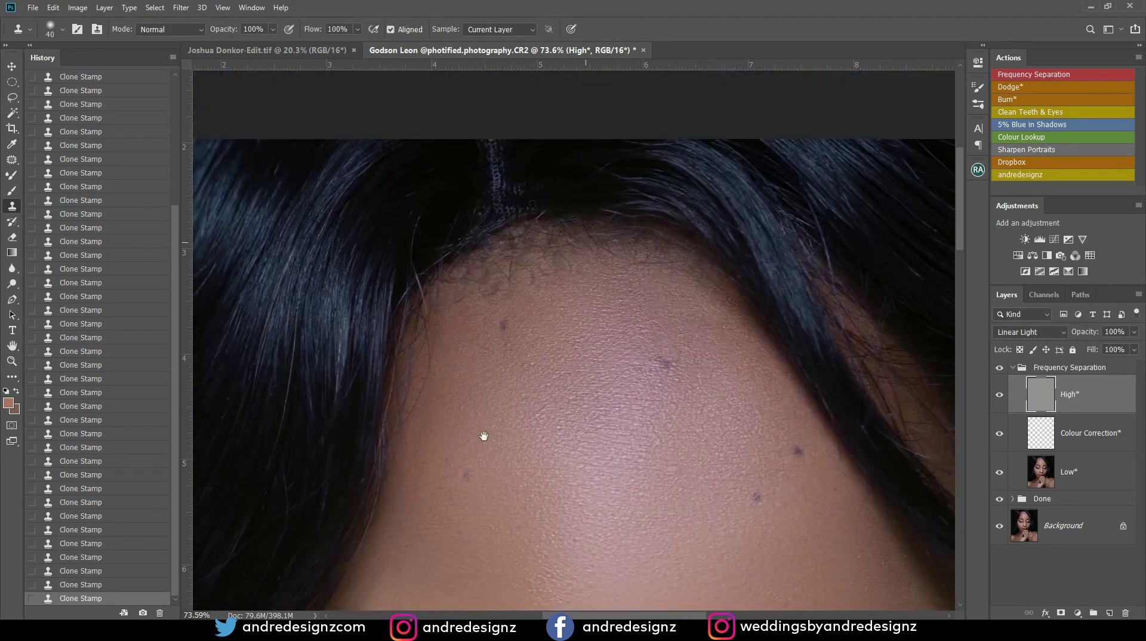
left_click_drag(422, 391, 409, 421)
left_click(457, 327, "alt")
left_click_drag(438, 332, 426, 376)
left_click(449, 384, "alt")
left_click_drag(430, 319, 435, 375)
left_click(442, 388, "alt")
left_click_drag(435, 311, 439, 351)
left_click(454, 373, "alt")
left_click_drag(438, 292, 440, 296)
left_click(454, 341, "alt")
mouse_move(449, 350)
left_mouse_down()
mouse_move(445, 314)
mouse_move(428, 327)
mouse_move(455, 368)
left_mouse_up()
- Clone out the hairs farther down the left-hand edge of the forehead
left_click(425, 430, "alt")
mouse_move(408, 445)
left_mouse_down()
mouse_move(403, 476)
mouse_move(418, 494)
left_mouse_up()
left_click(437, 443, "alt")
left_click(549, 345, "alt")
left_click(519, 330, "alt")
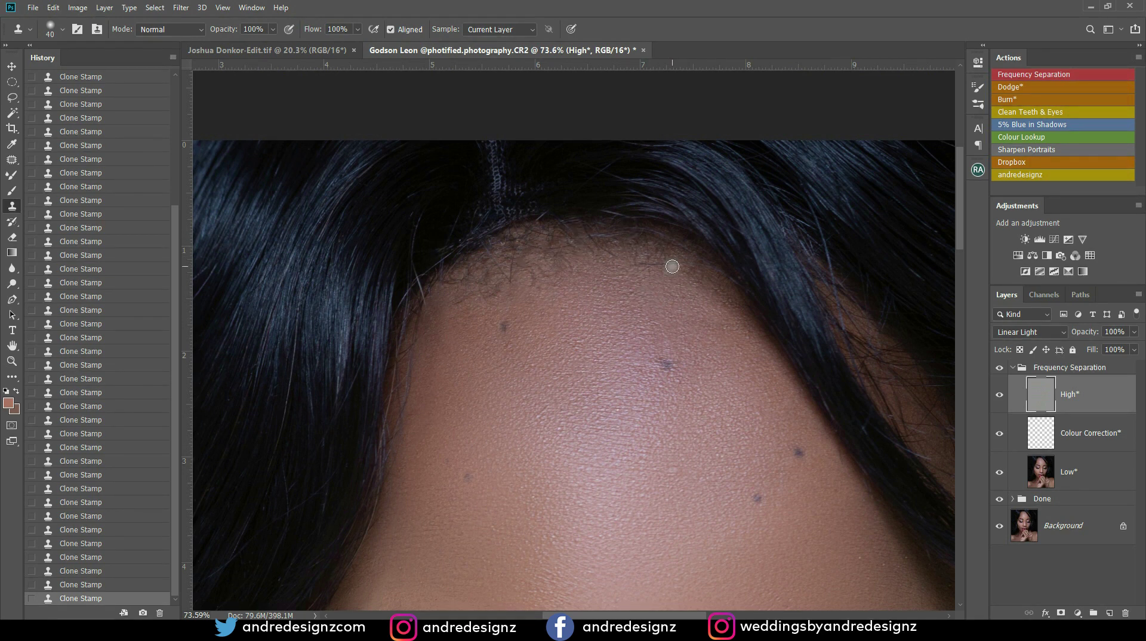
- Collapse the Frequency Separation group and rename it Done
left_click(1013, 368)
double_click(1054, 367)
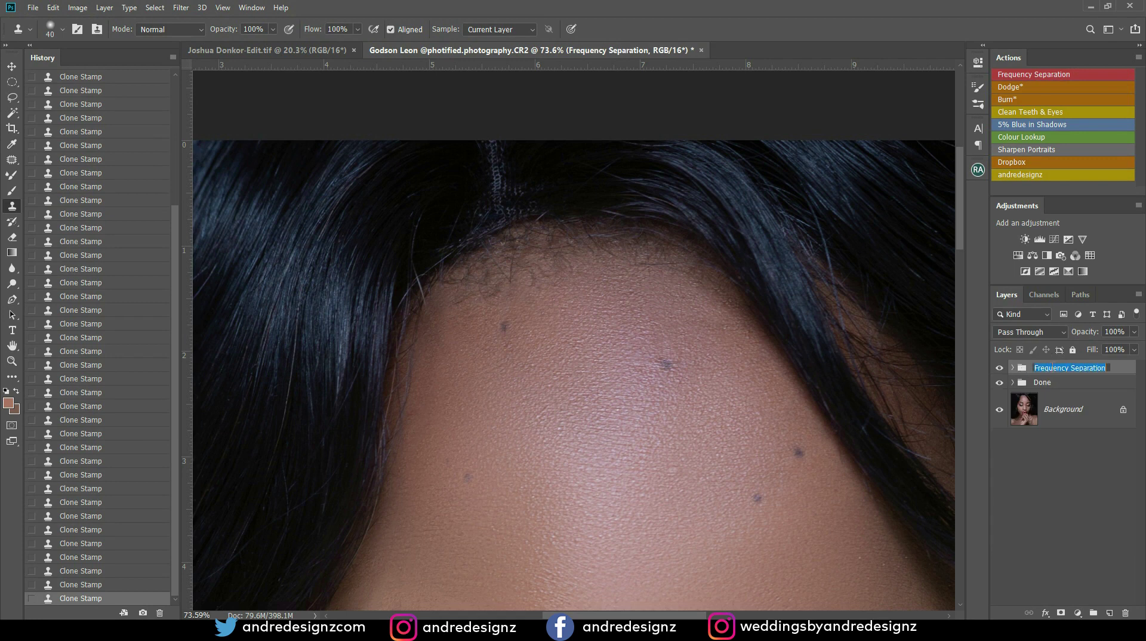
type("Done")
key("Return")
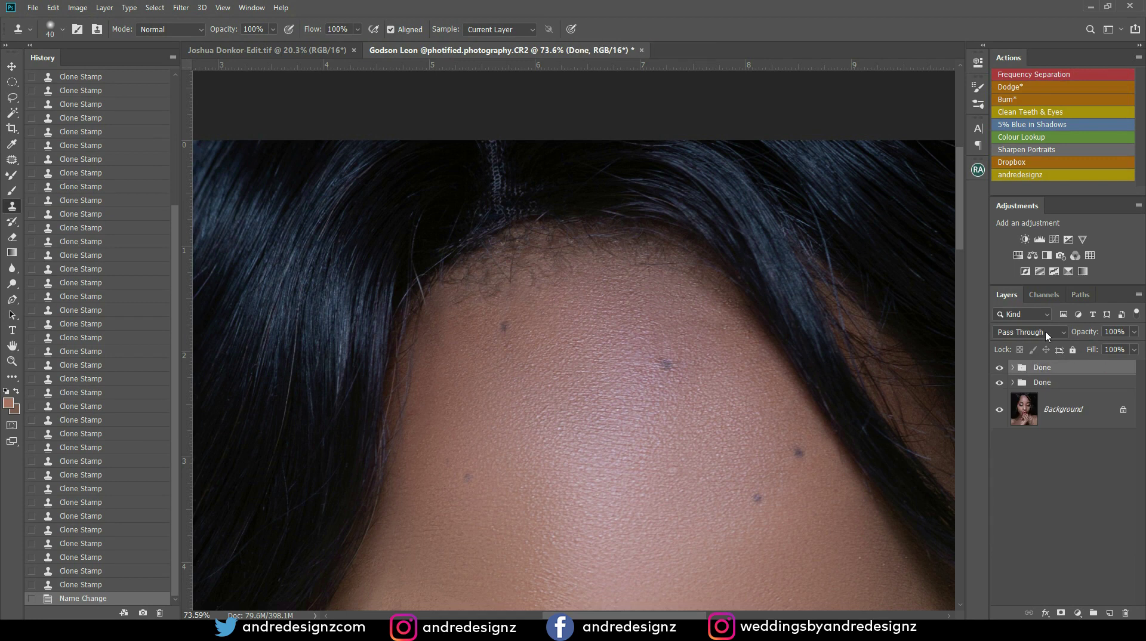
- Run the Frequency Separation action from the Background layer and place the new group above both Done groups
left_click(1070, 398)
left_click(1033, 76)
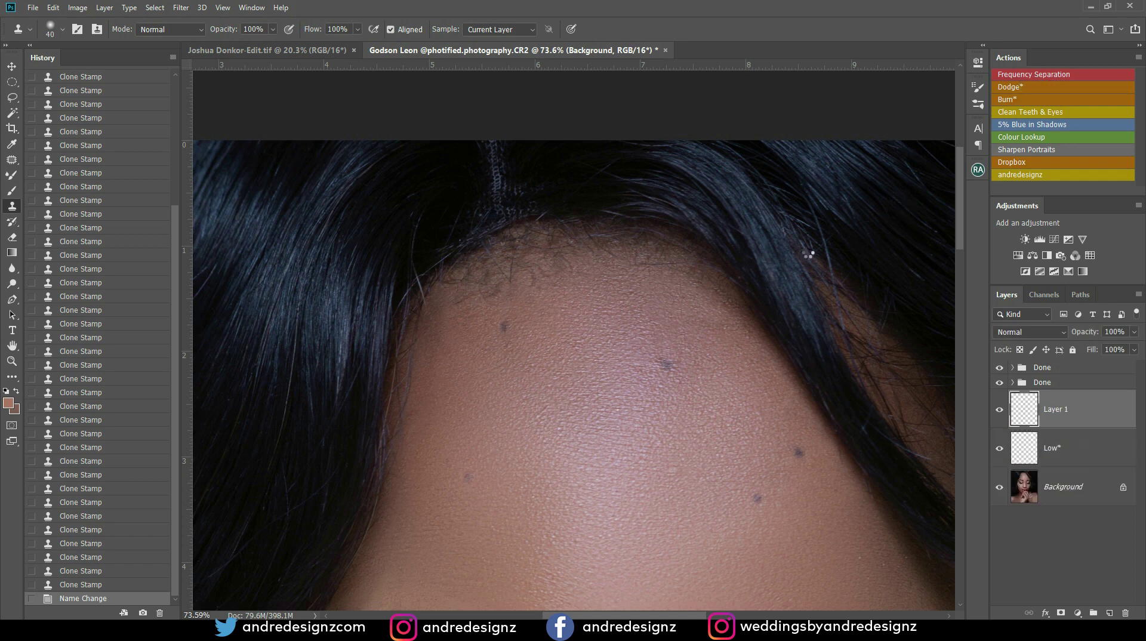
left_click(904, 158)
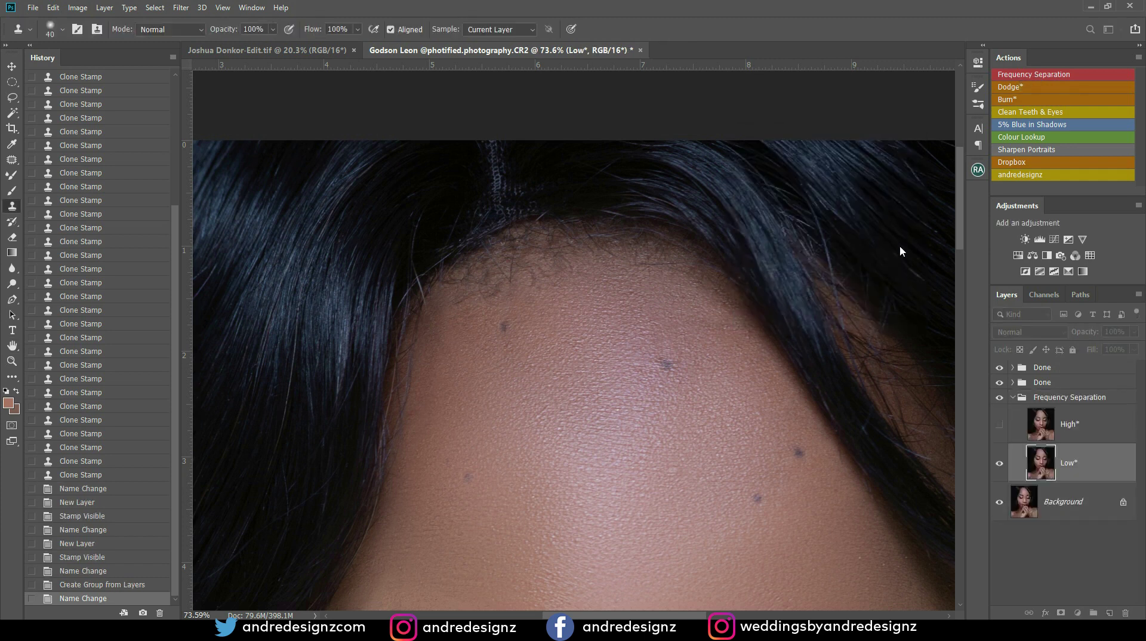
left_click(1053, 398)
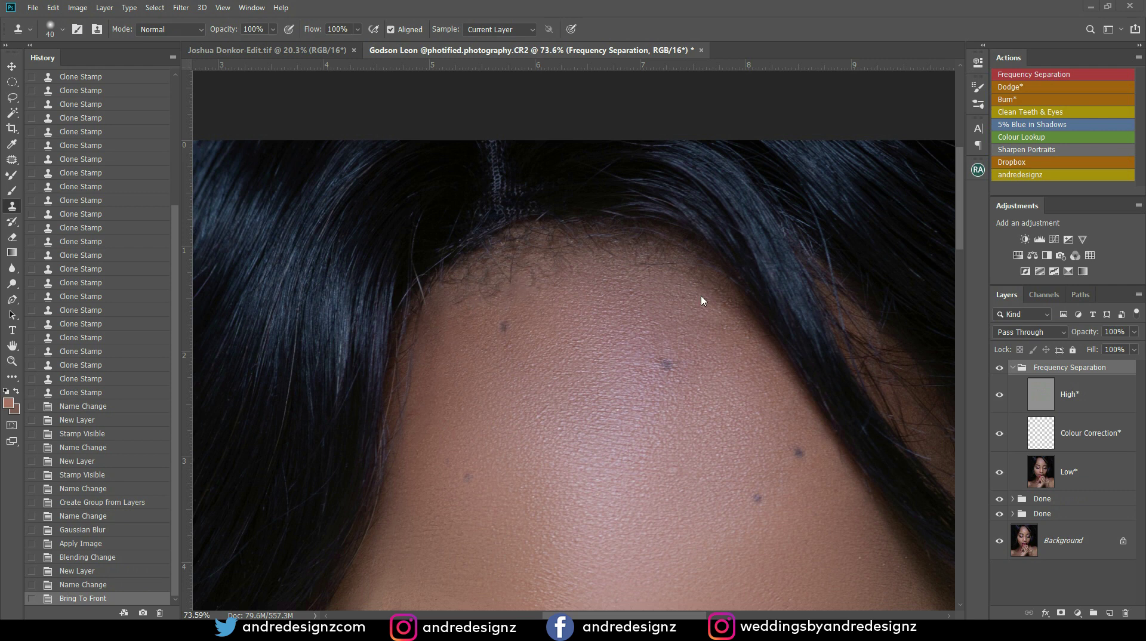
- On the new High* layer, patch the fuzzy hairline at the top of the forehead with clean texture from mid-forehead
left_click(1055, 392)
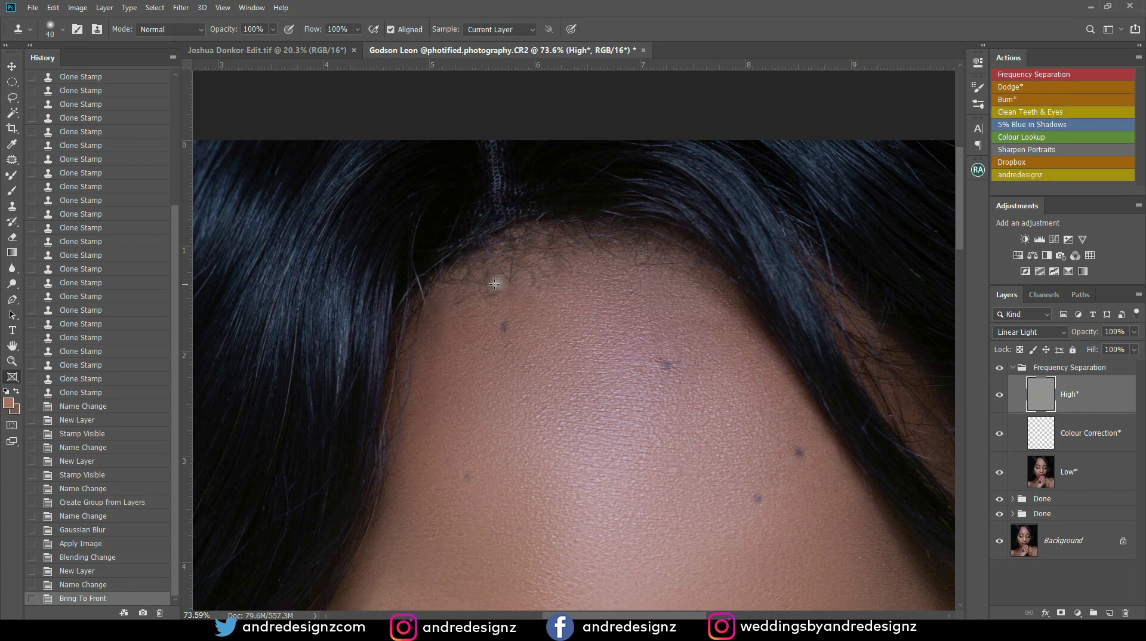
key("j")
mouse_move(441, 275)
left_mouse_down()
mouse_move(521, 225)
mouse_move(615, 218)
mouse_move(696, 238)
mouse_move(717, 259)
mouse_move(721, 291)
mouse_move(706, 309)
mouse_move(605, 296)
mouse_move(471, 333)
mouse_move(443, 315)
mouse_move(442, 289)
left_mouse_up()
left_click_drag(584, 284, 581, 428)
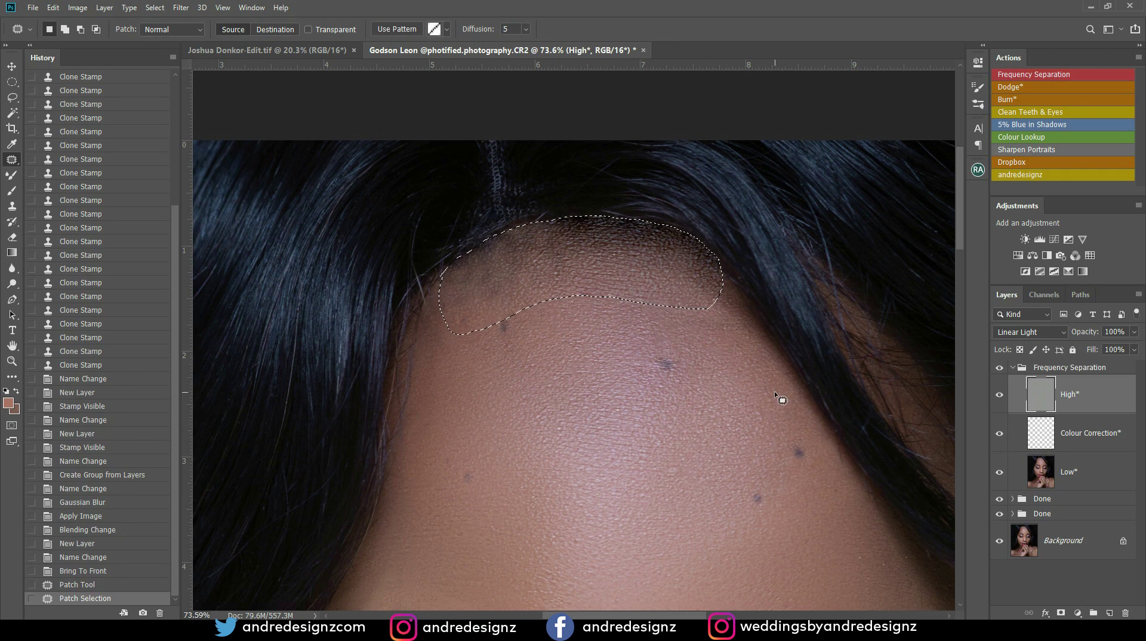
- Patch the same hairline selection on the Low* layer with mid-forehead tone, and clear the selection
left_click(1081, 469)
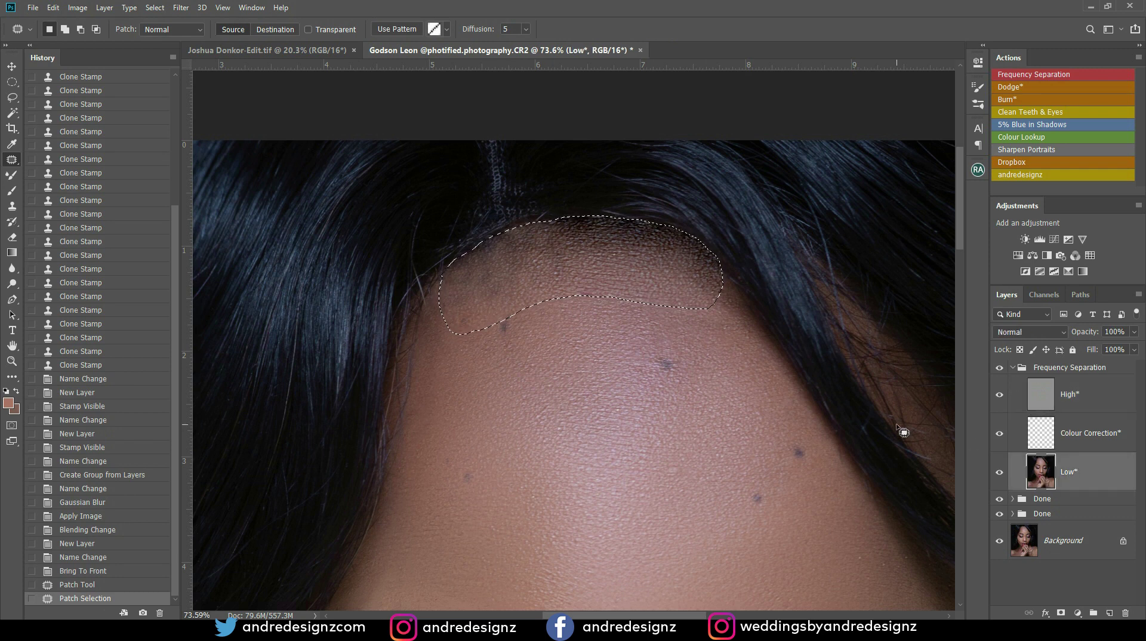
left_click_drag(617, 293, 618, 436)
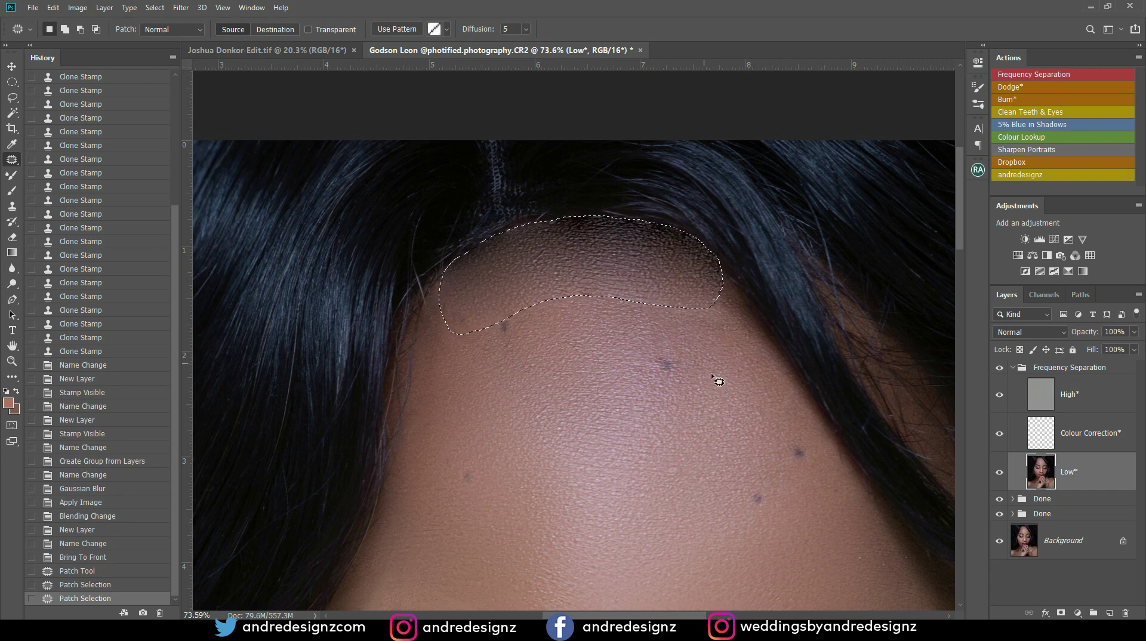
scroll(753, 413, "down", 10)
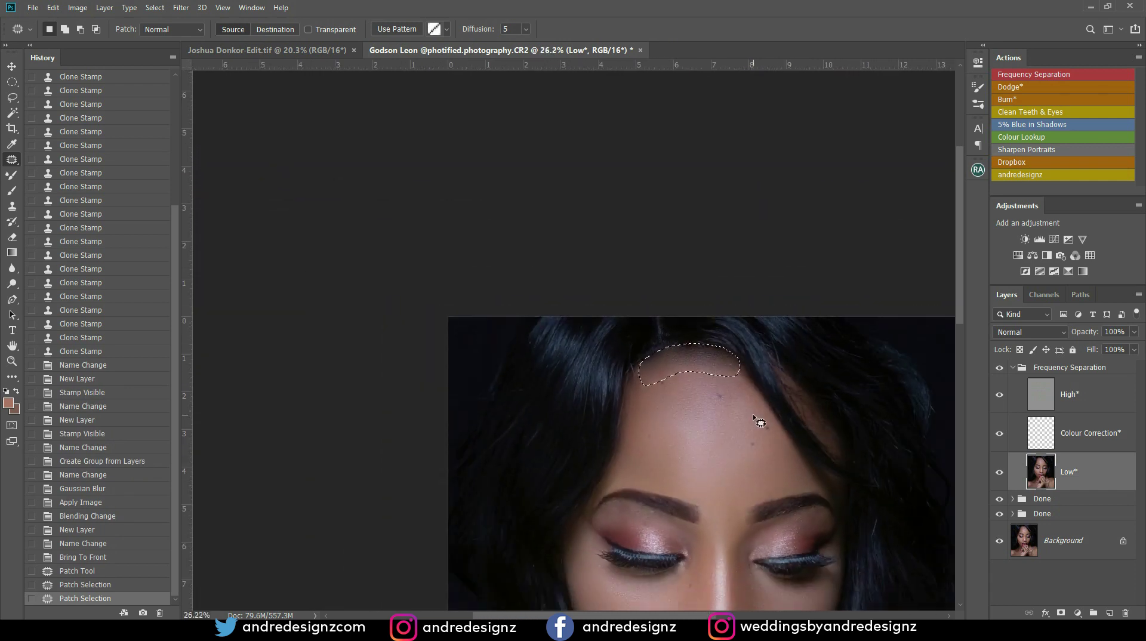
scroll(753, 413, "up", 5)
key("ctrl+d")
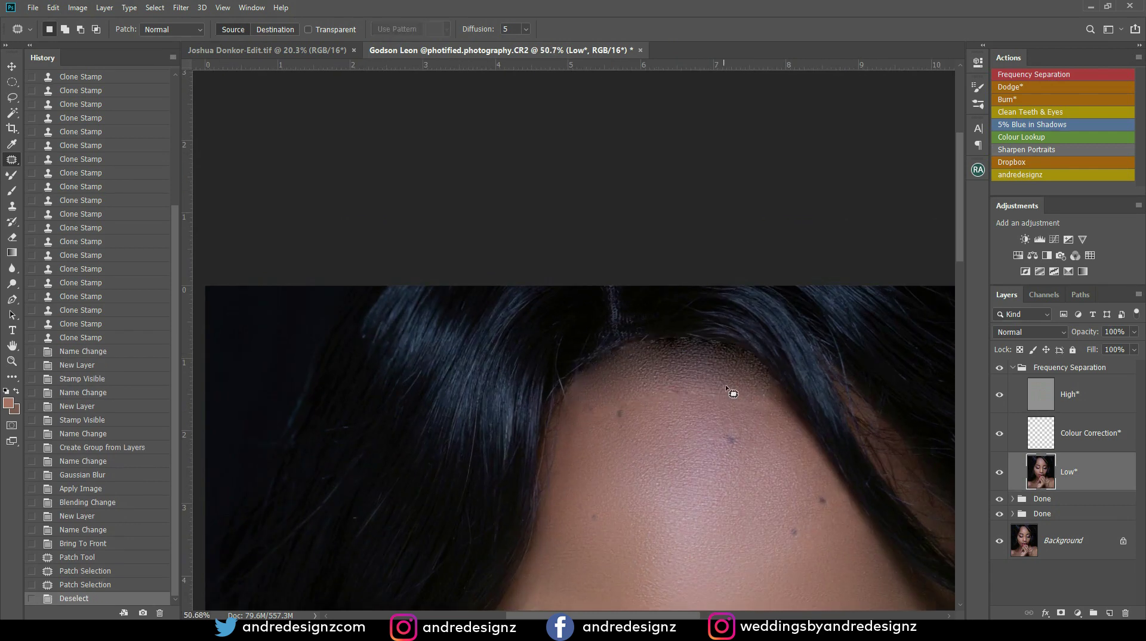
- Inspect the patched hairline up close and within the full portrait
scroll(724, 391, "down", 8)
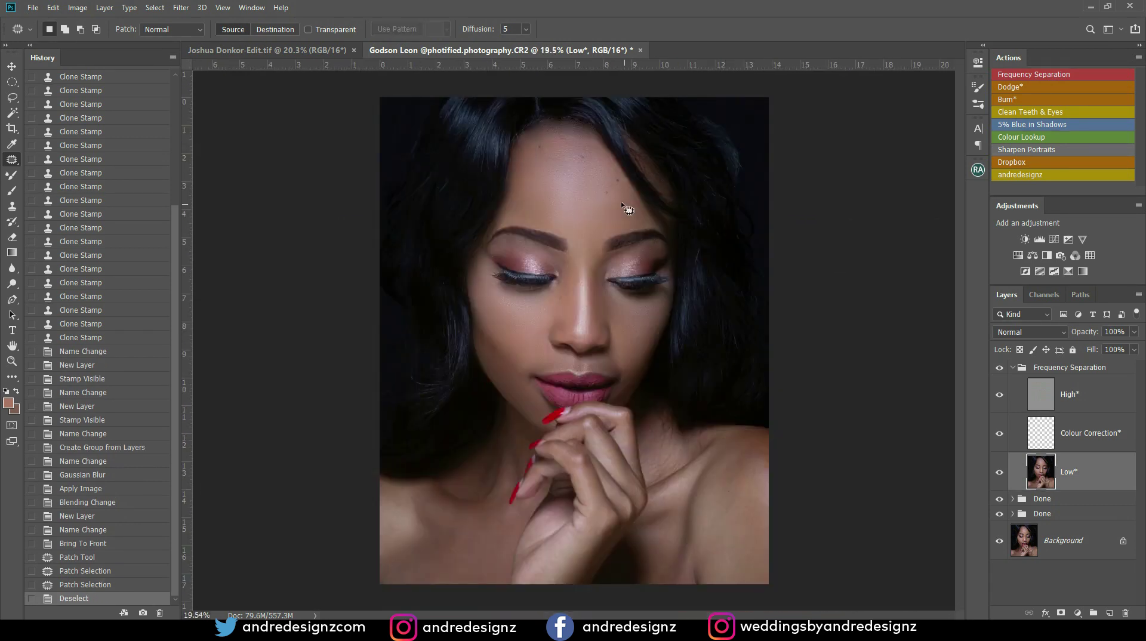
scroll(575, 143, "up", 6)
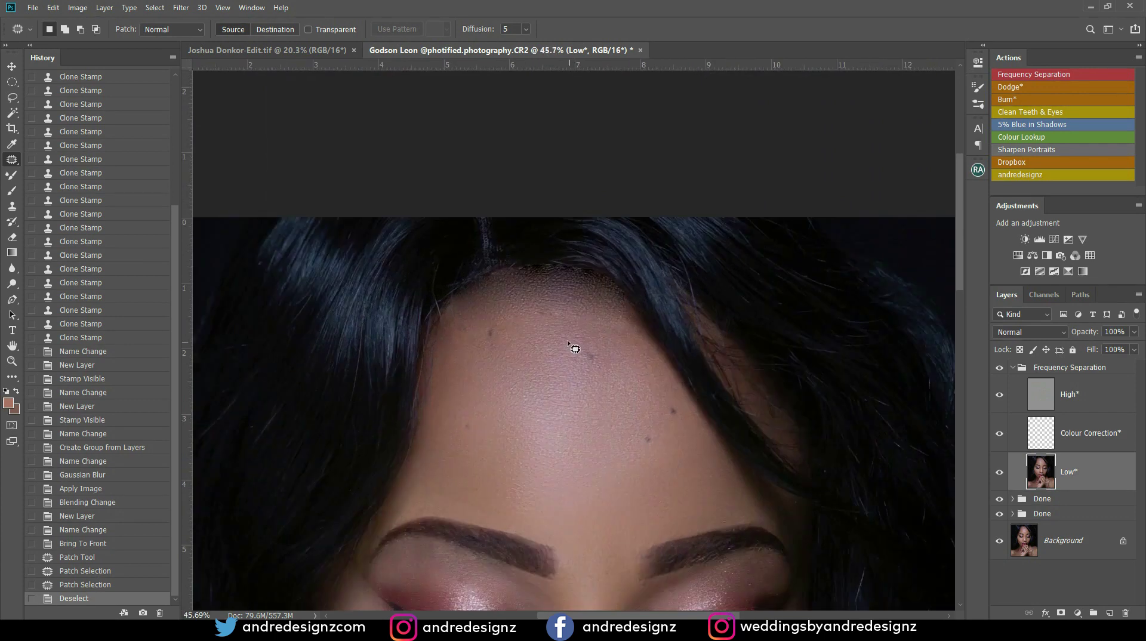
scroll(571, 344, "up", 2)
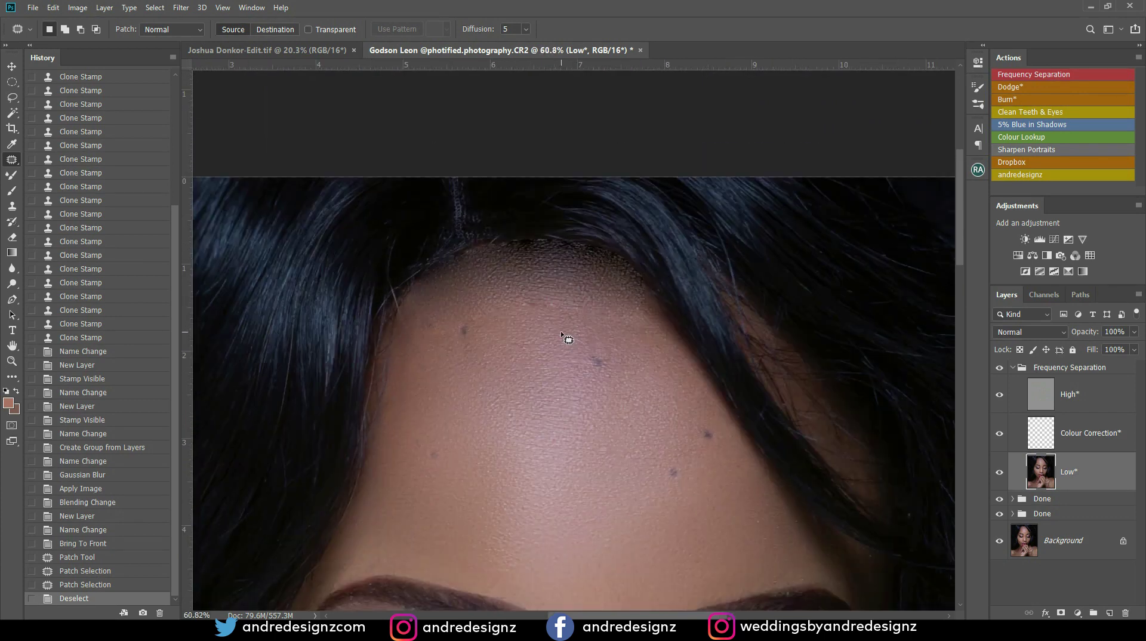
scroll(558, 328, "down", 3)
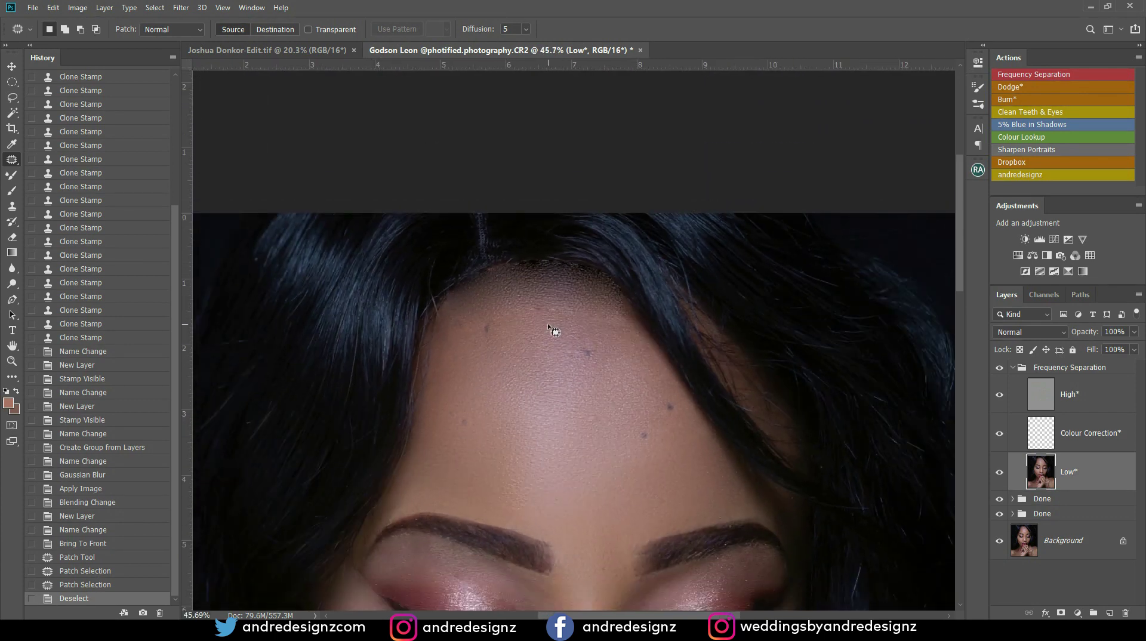
scroll(550, 328, "down", 3)
scroll(549, 328, "down", 3)
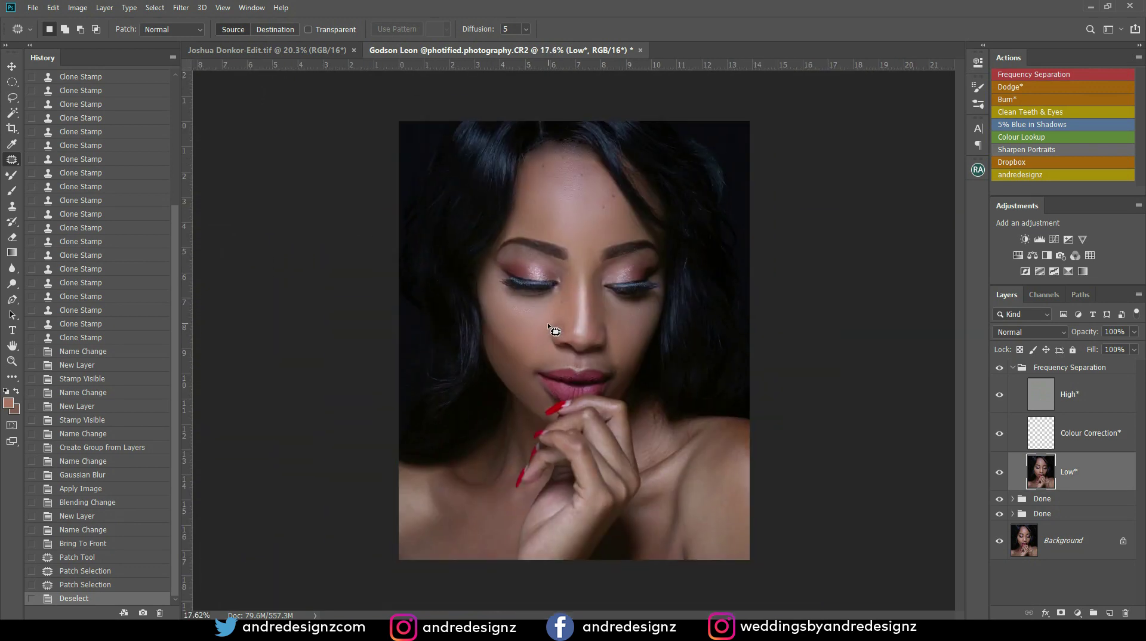
scroll(576, 245, "down", 1)
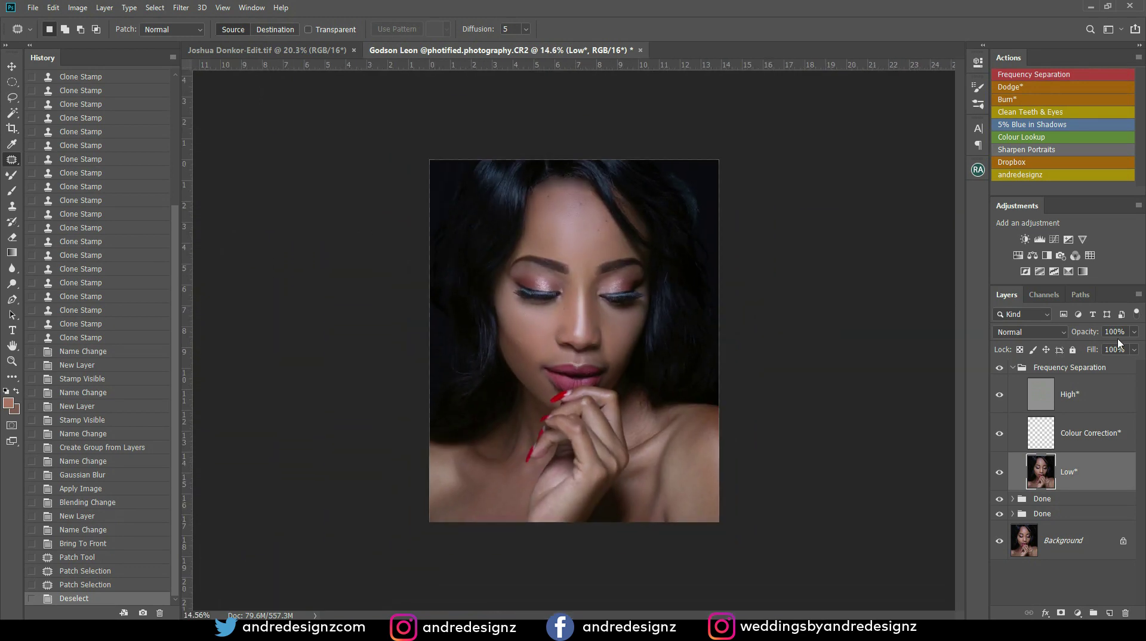
- Delete the newest Frequency Separation group and stamp the visible image onto a new layer above the Done groups
left_click(1058, 370)
left_click(1013, 369)
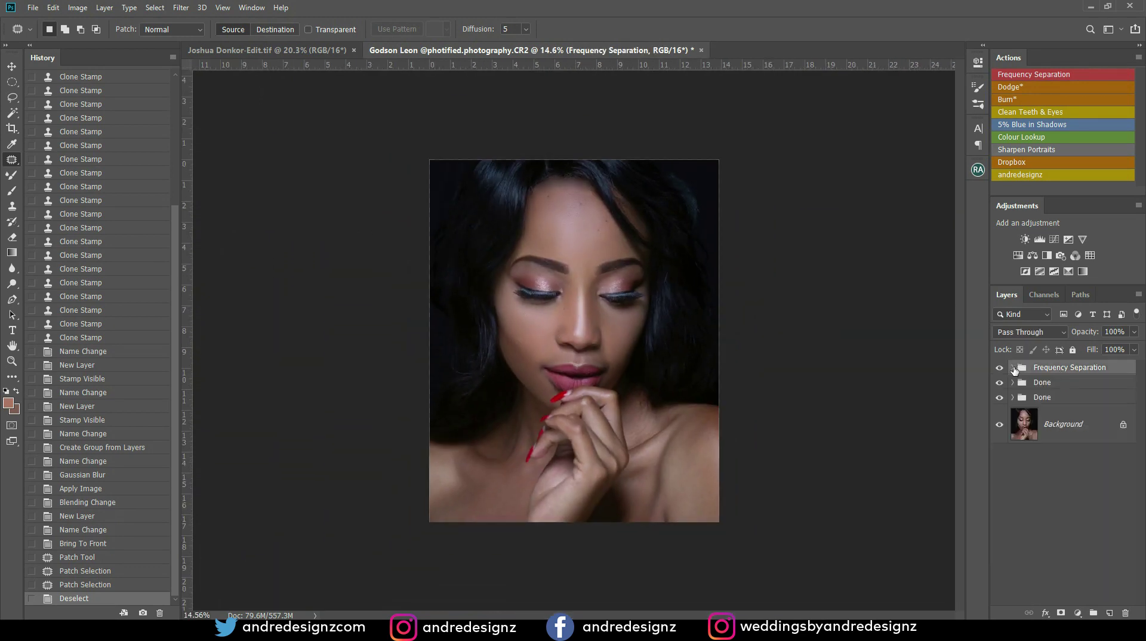
key("Delete")
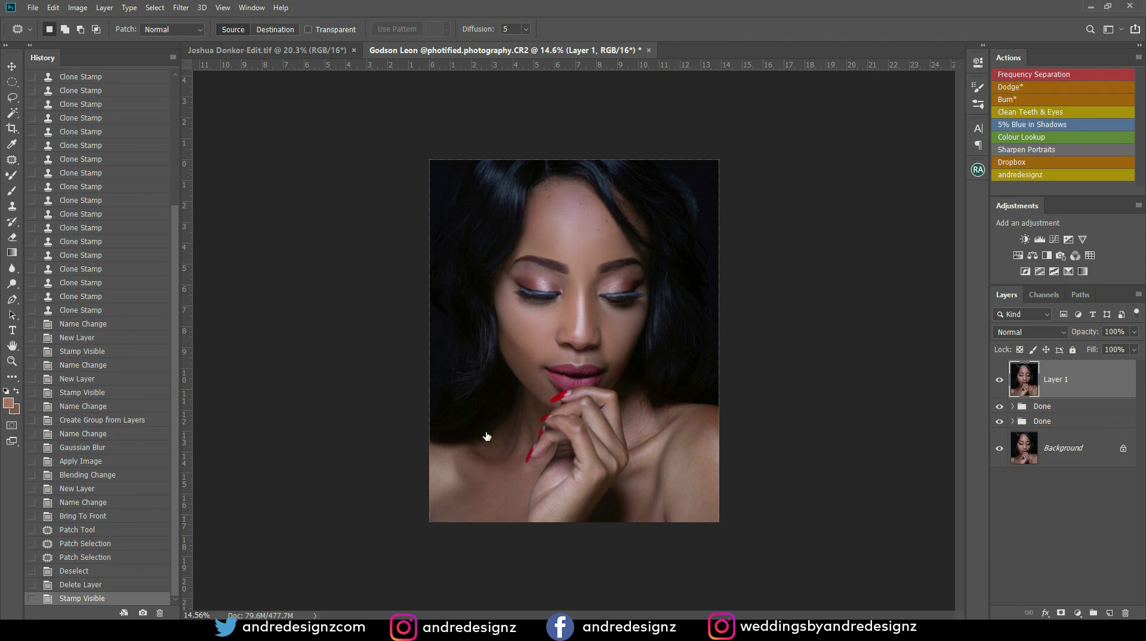
- Enlarge the stamped layer to about 116% from its bottom edge, and merge all visible layers
key("ctrl+t")
left_click_drag(575, 159, 565, 102)
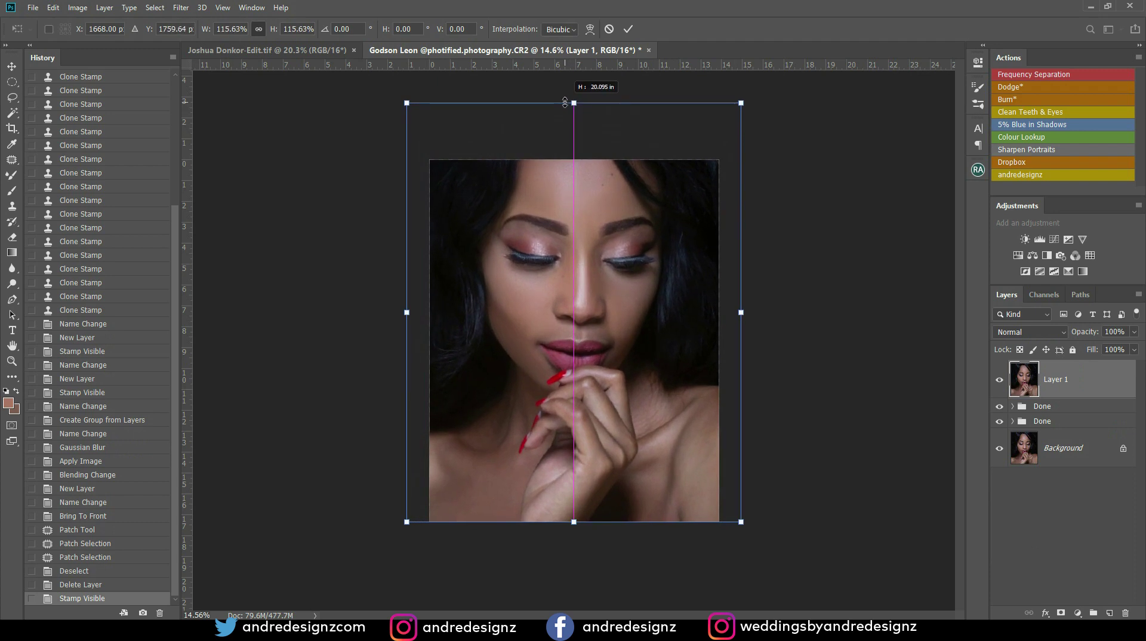
key("Return")
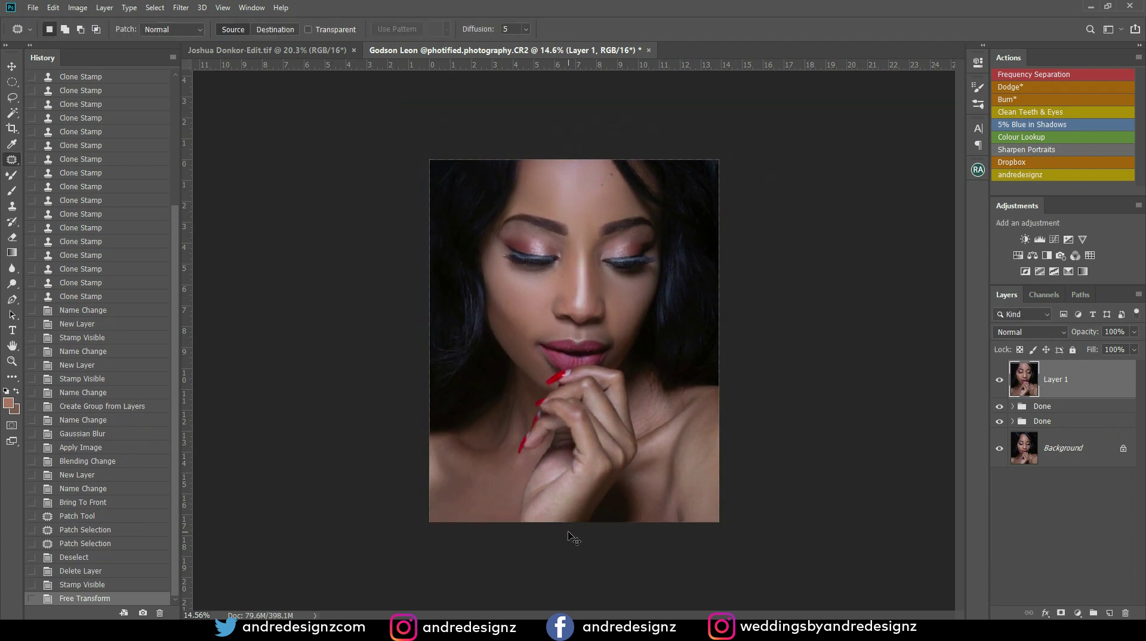
key("ctrl+shift+e")
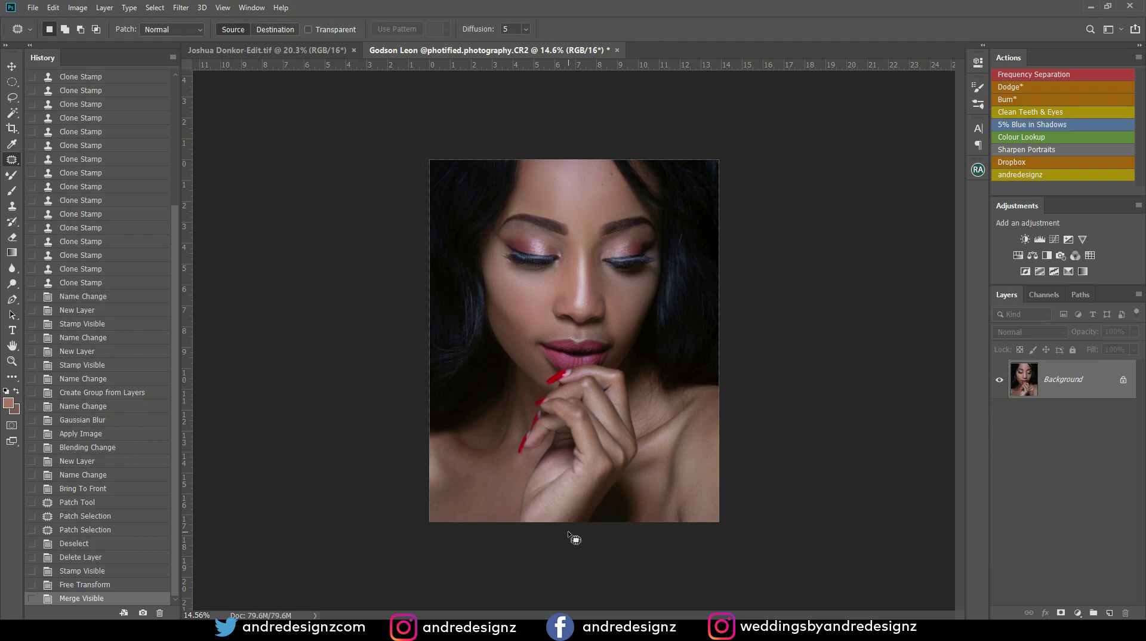
- Run the Frequency Separation action on the merged image with a Gaussian Blur radius of 6.4 pixels
scroll(611, 151, "up", 2)
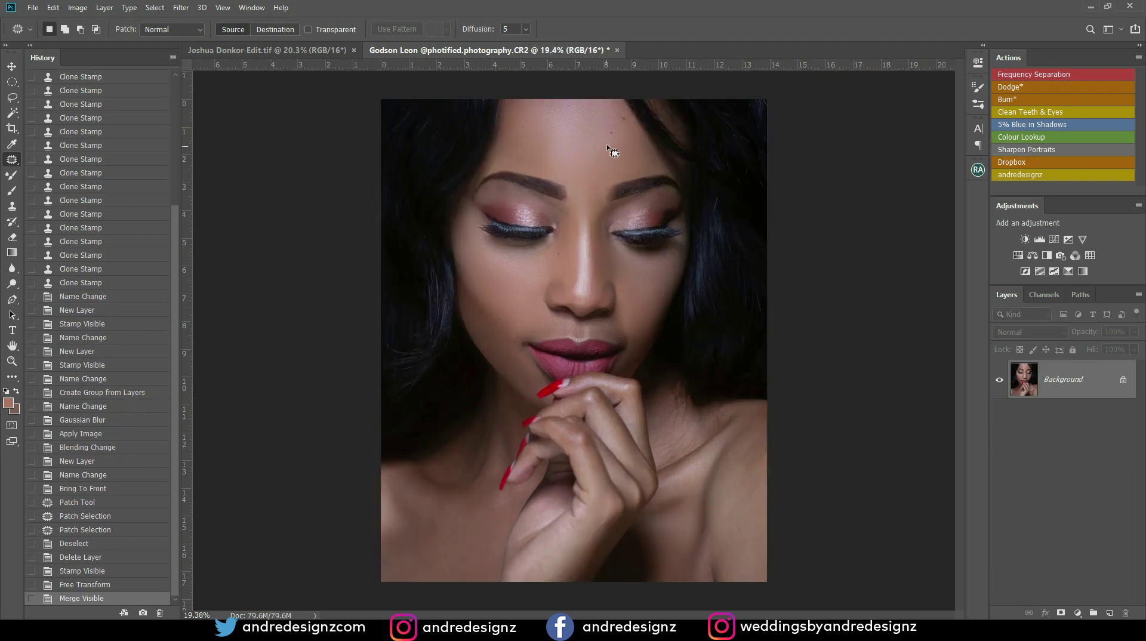
scroll(616, 151, "down", 2)
scroll(627, 155, "down", 1)
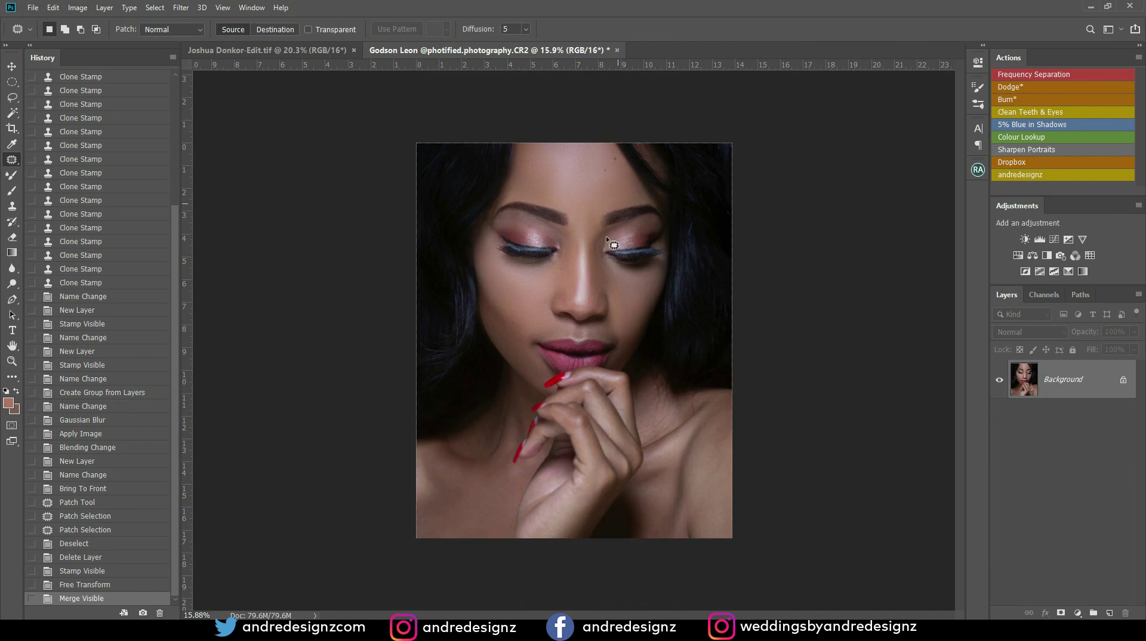
left_click(1026, 71)
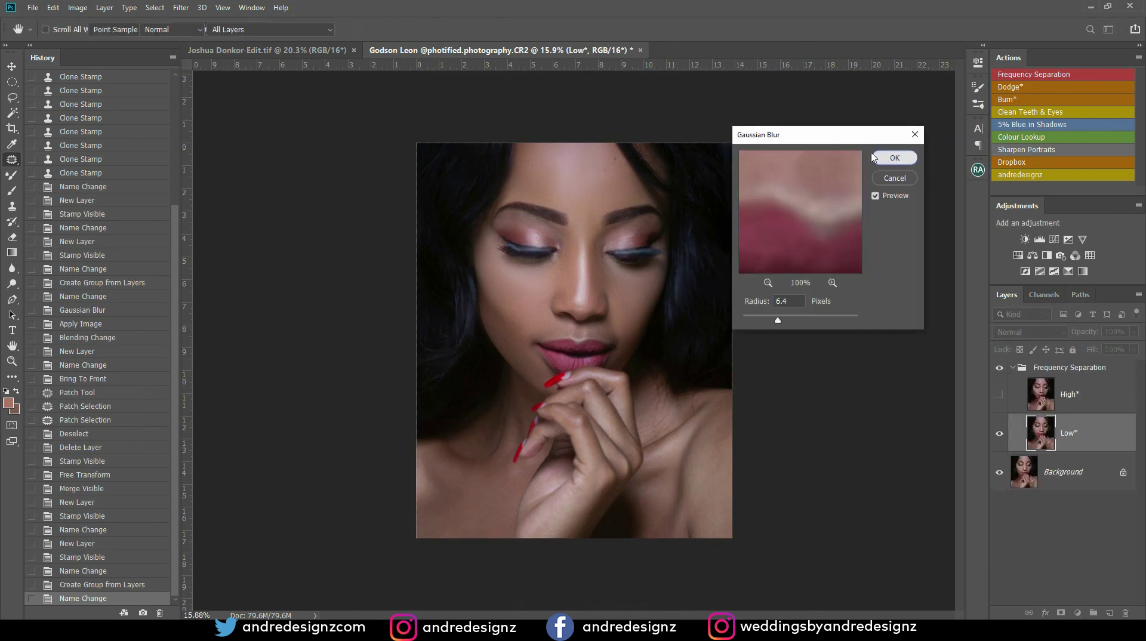
left_click(887, 157)
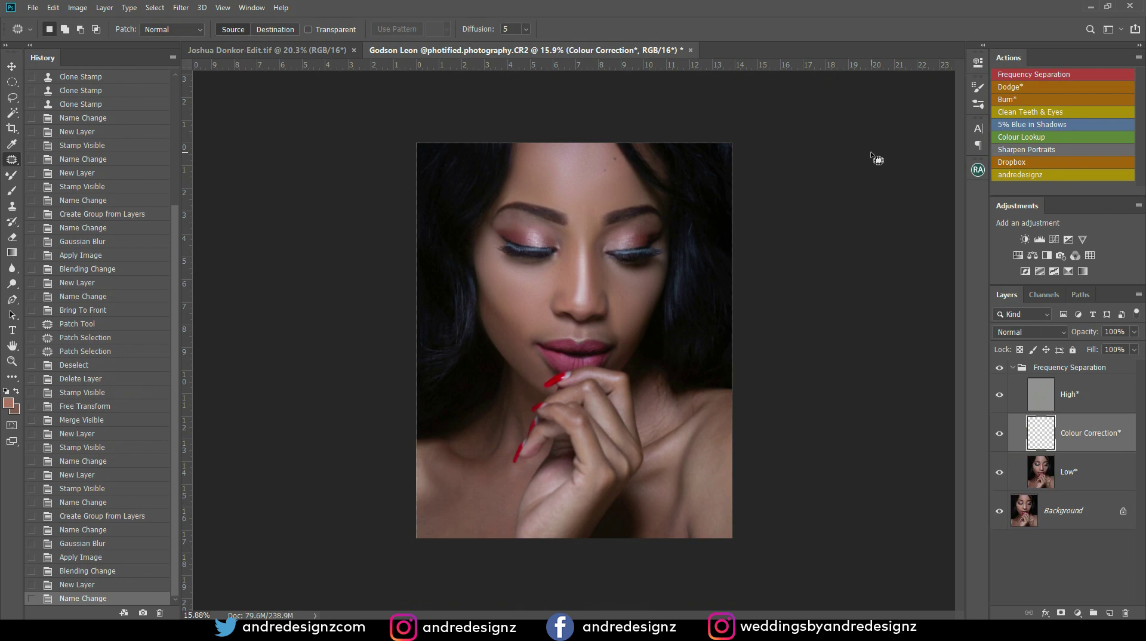
- On the Low* layer, smooth the skin tones of the image's left shoulder and the neck with the Mixer Brush
left_click(1071, 467)
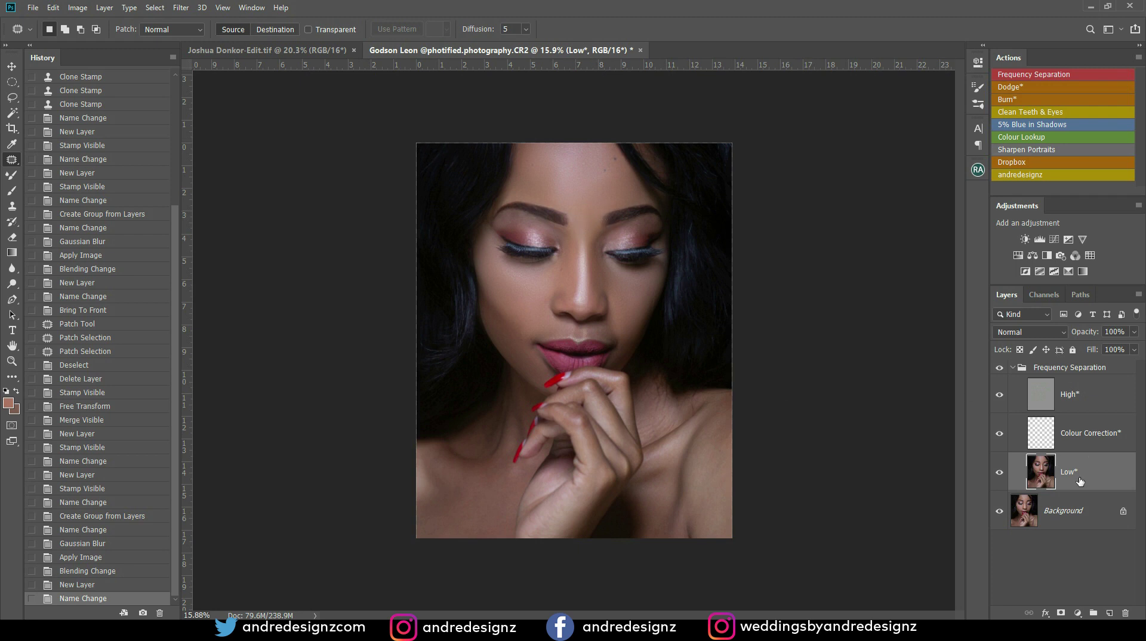
key("b")
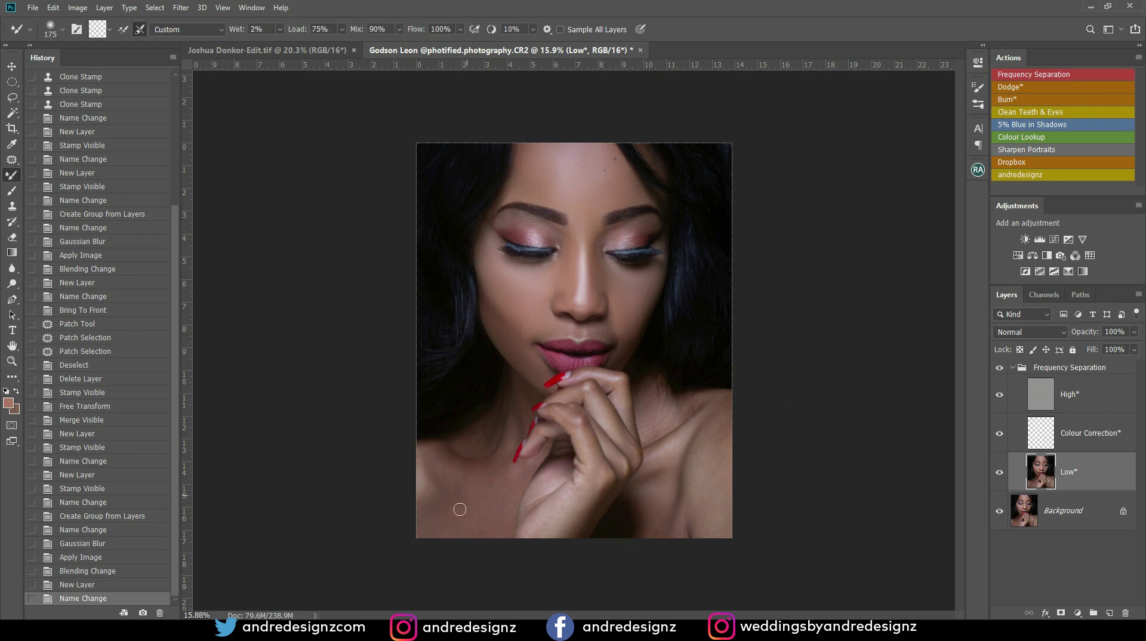
key("bracketright")
key("bracketright")
key("bracketright")
key("bracketright")
key("bracketright")
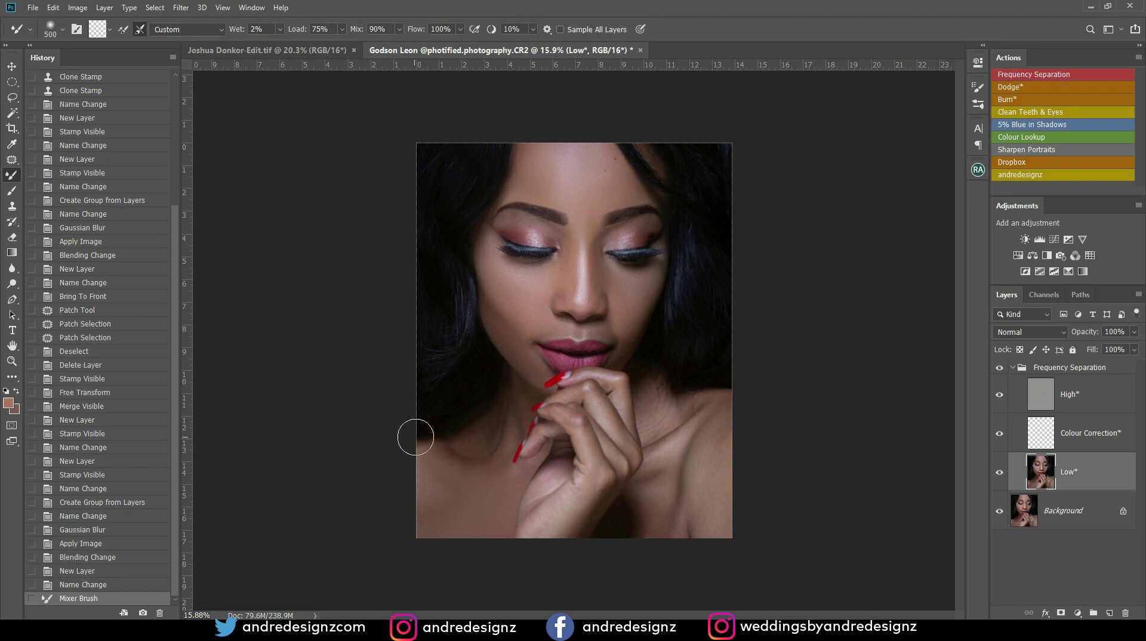
key("bracketleft")
key("bracketleft")
key("bracketleft")
key("bracketleft")
key("bracketleft")
mouse_move(487, 442)
left_mouse_down()
mouse_move(517, 423)
mouse_move(504, 452)
left_mouse_up()
- Smooth the tones of the skin below the hand and of the image's right shoulder with the Mixer Brush
key("bracketright")
key("bracketright")
key("bracketright")
key("bracketright")
mouse_move(577, 498)
left_mouse_down()
mouse_move(543, 537)
mouse_move(603, 498)
mouse_move(579, 536)
left_mouse_up()
key("bracketleft")
key("bracketleft")
mouse_move(696, 483)
left_mouse_down()
mouse_move(708, 464)
mouse_move(727, 488)
mouse_move(720, 442)
mouse_move(691, 507)
mouse_move(675, 514)
mouse_move(657, 494)
mouse_move(660, 465)
left_mouse_up()
mouse_move(681, 437)
left_mouse_down()
mouse_move(722, 397)
mouse_move(660, 432)
mouse_move(653, 422)
mouse_move(647, 441)
mouse_move(658, 391)
mouse_move(674, 422)
mouse_move(666, 415)
mouse_move(699, 395)
mouse_move(680, 417)
mouse_move(654, 388)
mouse_move(647, 435)
mouse_move(658, 379)
left_mouse_up()
mouse_move(658, 379)
left_mouse_down()
mouse_move(653, 451)
mouse_move(651, 431)
mouse_move(681, 437)
mouse_move(726, 403)
mouse_move(716, 395)
mouse_move(731, 431)
left_mouse_up()
left_click_drag(731, 485, 733, 519)
left_click(724, 518)
left_click(728, 525)
left_click(733, 534)
- Blend the uneven tones of the face on the Low* layer with a 150 px Mixer Brush
scroll(618, 335, "down", 1)
scroll(618, 337, "up", 12)
scroll(619, 334, "down", 1)
key("bracketleft")
key("bracketleft")
key("bracketleft")
mouse_move(609, 318)
left_mouse_down()
mouse_move(627, 337)
mouse_move(610, 335)
mouse_move(630, 336)
mouse_move(620, 311)
mouse_move(594, 323)
mouse_move(614, 332)
mouse_move(664, 303)
mouse_move(619, 310)
mouse_move(637, 336)
mouse_move(652, 335)
mouse_move(593, 332)
mouse_move(645, 289)
mouse_move(661, 316)
mouse_move(607, 342)
mouse_move(586, 338)
left_mouse_up()
mouse_move(455, 325)
left_mouse_down()
mouse_move(491, 323)
mouse_move(471, 333)
mouse_move(447, 331)
mouse_move(495, 314)
mouse_move(451, 300)
mouse_move(479, 287)
mouse_move(434, 323)
mouse_move(448, 285)
mouse_move(431, 325)
mouse_move(505, 321)
mouse_move(431, 329)
mouse_move(512, 313)
mouse_move(452, 314)
mouse_move(515, 301)
mouse_move(443, 303)
mouse_move(446, 319)
mouse_move(510, 326)
mouse_move(429, 315)
mouse_move(462, 295)
mouse_move(514, 309)
mouse_move(433, 303)
mouse_move(474, 329)
mouse_move(414, 312)
left_mouse_up()
mouse_move(444, 257)
left_mouse_down()
mouse_move(457, 316)
mouse_move(442, 288)
mouse_move(466, 372)
mouse_move(453, 348)
left_mouse_up()
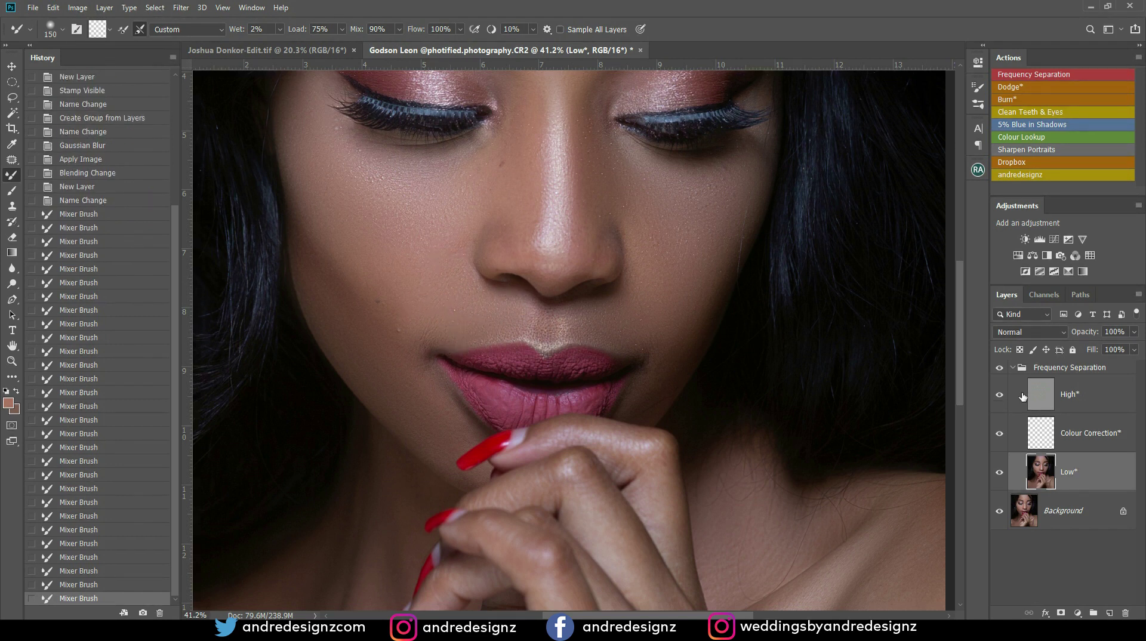
- On the High* layer, clone out the small blemishes on the cheek to the left of the mouth
left_click(1044, 393)
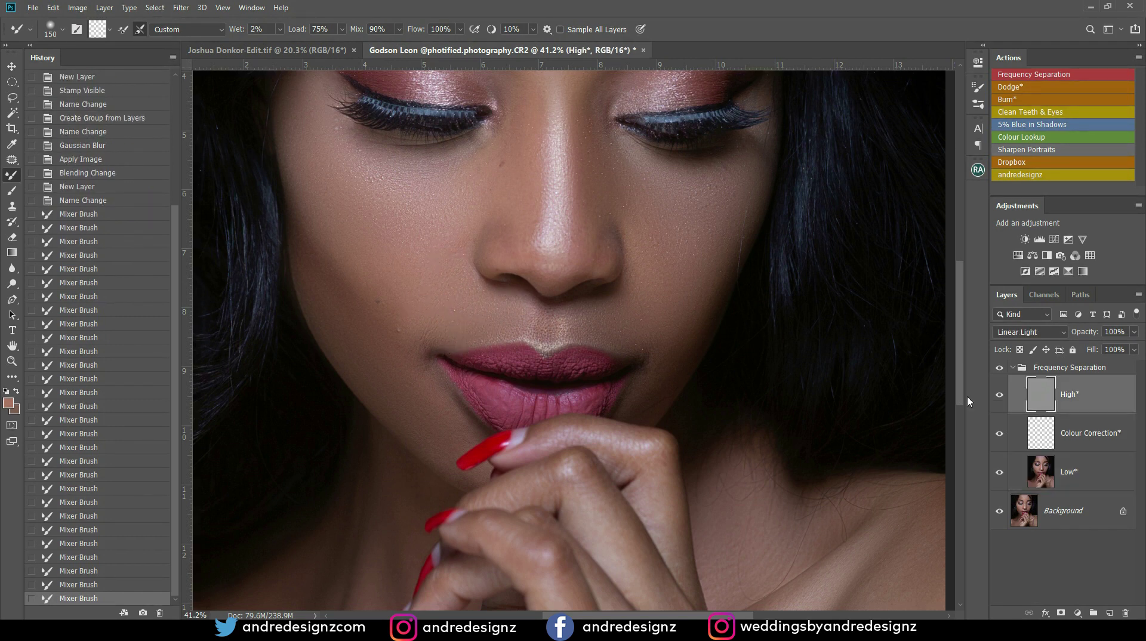
key("s")
left_click(395, 321, "alt")
left_click(398, 330)
left_click(452, 298, "alt")
left_click(455, 311)
left_click(477, 300, "alt")
left_click(471, 315)
- Clone clean skin texture over the specks and bumps on the cheek below the image's left eye
left_click_drag(458, 190, 468, 330)
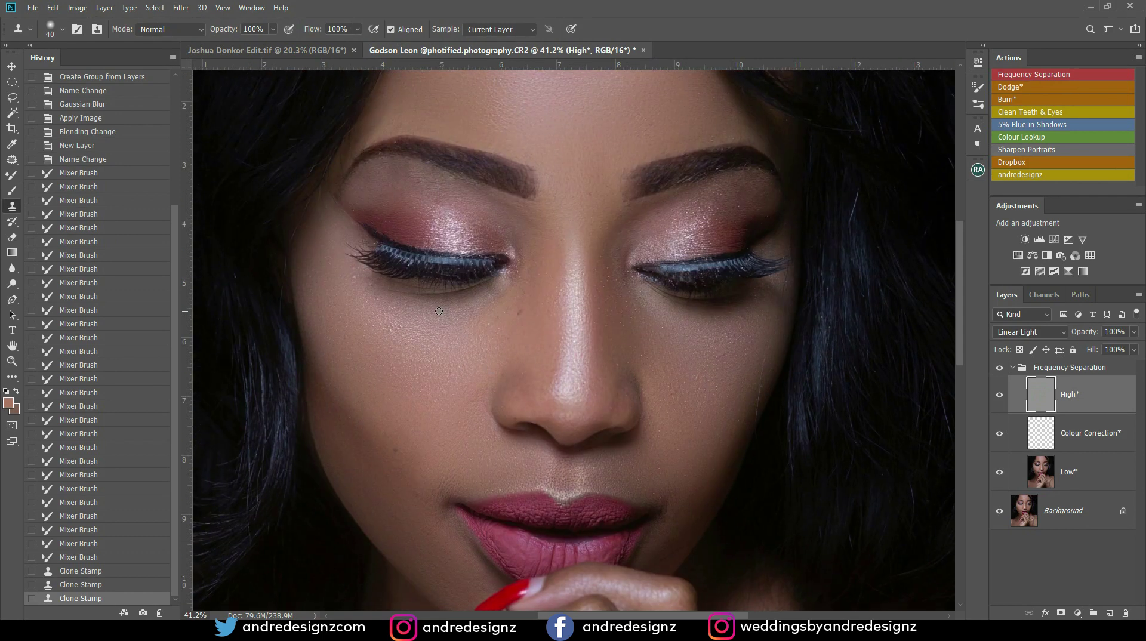
scroll(410, 290, "up", 5)
left_click(305, 272, "alt")
left_click(308, 259)
left_click(316, 263, "alt")
left_click(313, 246)
left_click(353, 317)
left_click(396, 324, "alt")
left_click(384, 336)
left_click(384, 349)
left_click(390, 358, "alt")
mouse_move(379, 335)
left_mouse_down()
mouse_move(376, 348)
mouse_move(354, 335)
left_mouse_up()
left_click(372, 366)
left_click(375, 394, "alt")
left_click(366, 396, "alt")
left_click(346, 342)
left_click(338, 346)
left_click(363, 358, "alt")
left_click(350, 318)
- Clone out the texture flaws on the cheek below the image's right eye, using the 40 px Clone Stamp
left_click_drag(414, 314, 299, 308)
left_click_drag(434, 330, 415, 333)
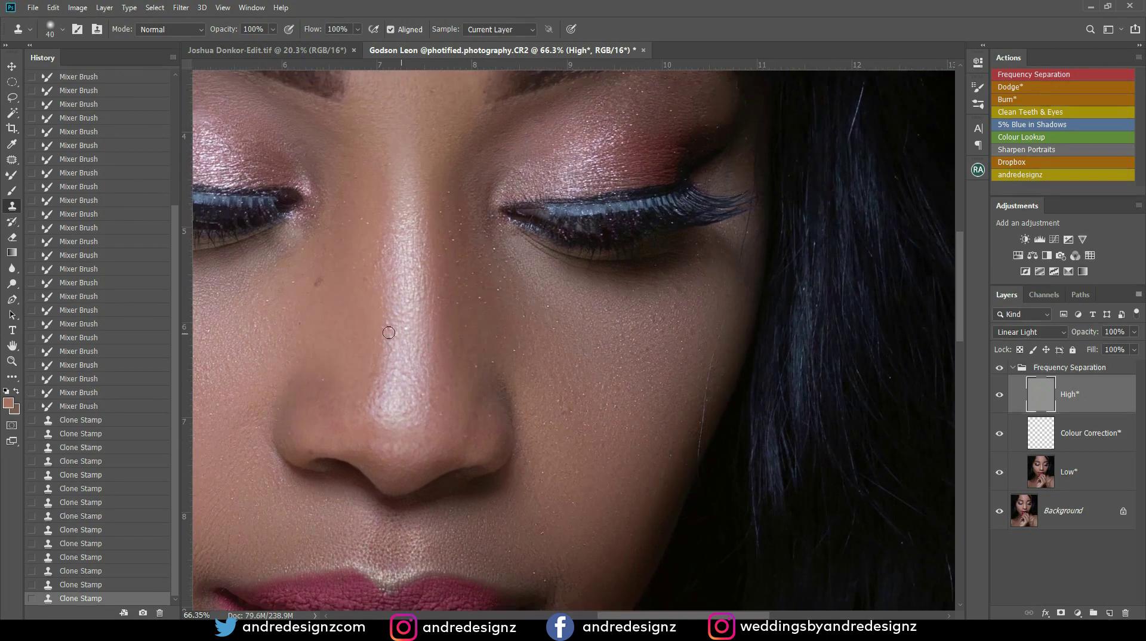
left_click_drag(467, 294, 332, 243)
left_click_drag(487, 335, 446, 297)
left_click_drag(519, 235, 511, 249)
left_click(512, 212, "alt")
left_click(502, 230)
left_click(512, 212, "alt")
left_click(501, 194)
left_click(511, 233)
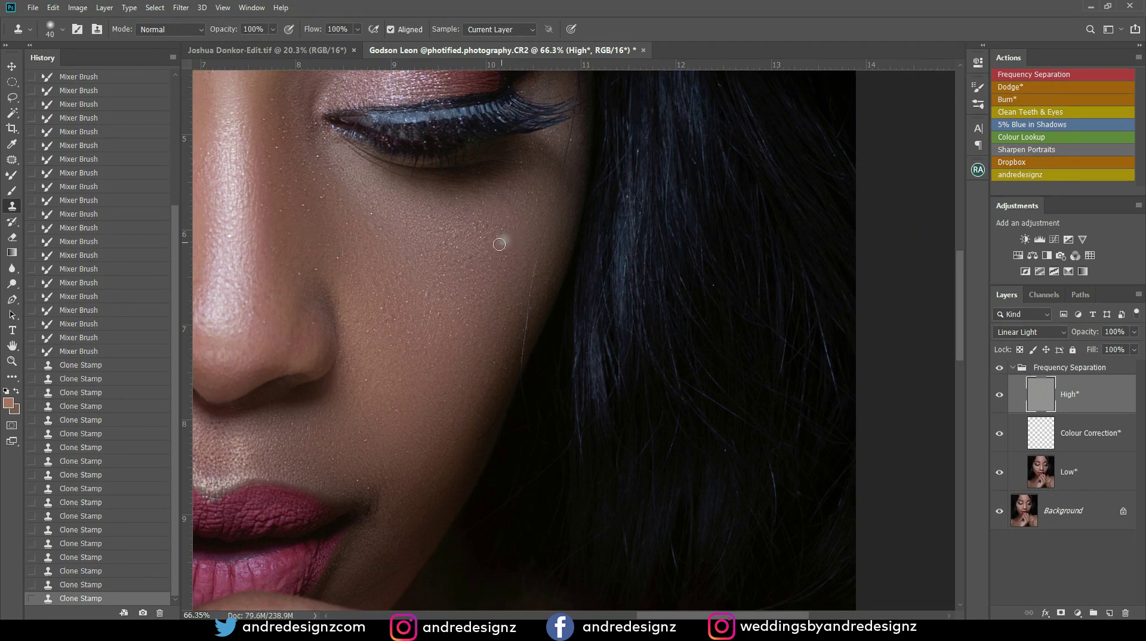
left_click(334, 246, "alt")
left_click_drag(337, 260, 338, 271)
- Reduce the Clone Stamp to 20 px and remove the specks around the right corner of the mouth
key("[")
key("[")
key("[")
left_click(380, 451)
left_click(375, 482)
left_click(372, 474)
left_click(373, 490)
left_click(357, 476)
left_click(377, 449)
left_click(408, 448)
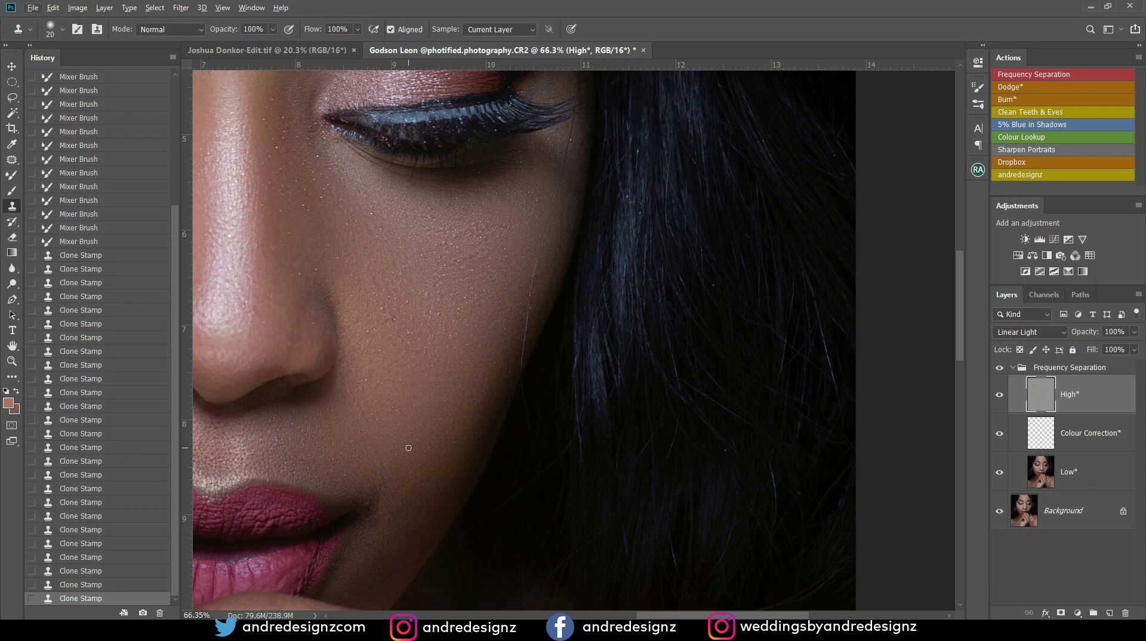
left_click(411, 456)
- Clone out the bright specks scattered across the middle and lower part of the image's right cheek
left_click(409, 363)
left_click(382, 313)
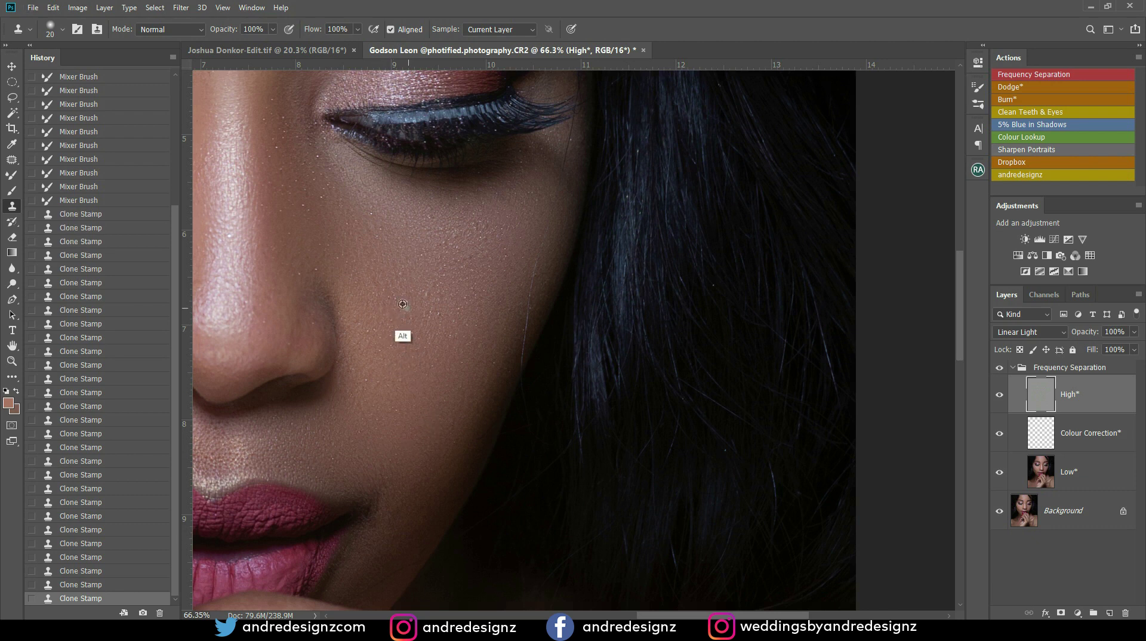
left_click(407, 307)
left_click(415, 308)
left_click(410, 307)
left_click(422, 304)
left_click(425, 303)
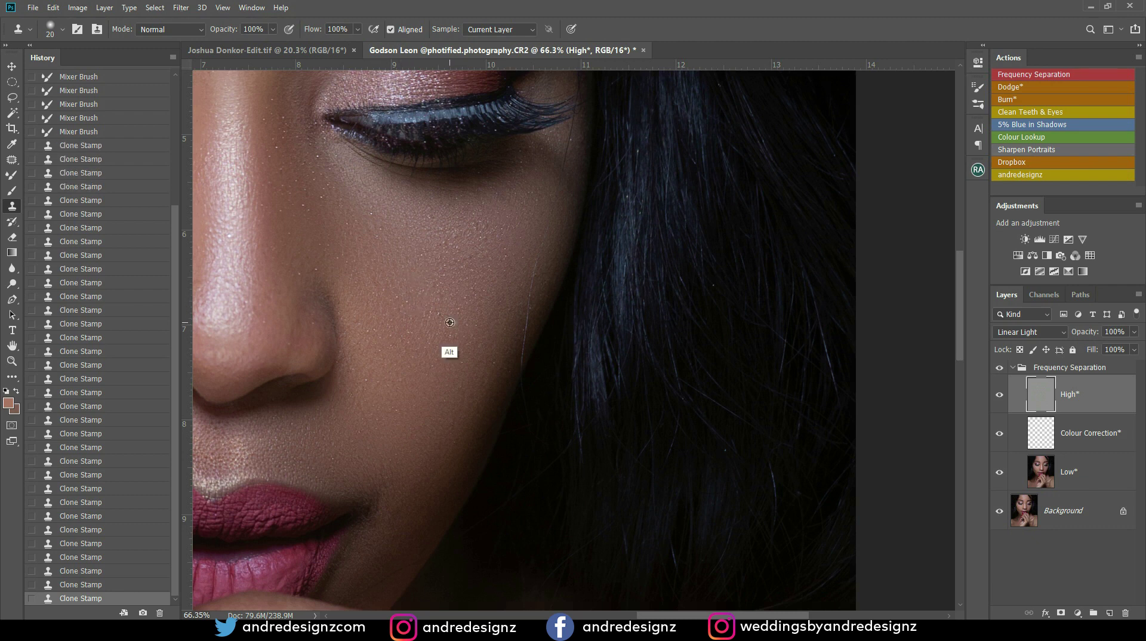
left_click(446, 340)
left_click(412, 410, "alt")
left_click(402, 411)
left_click(409, 428)
- Clone out the specks beside the nostril and below the inner corner of the image's right eye
left_click_drag(335, 306, 442, 383)
left_click(423, 394, "alt")
left_click(421, 375)
left_click(417, 354)
left_click(433, 358)
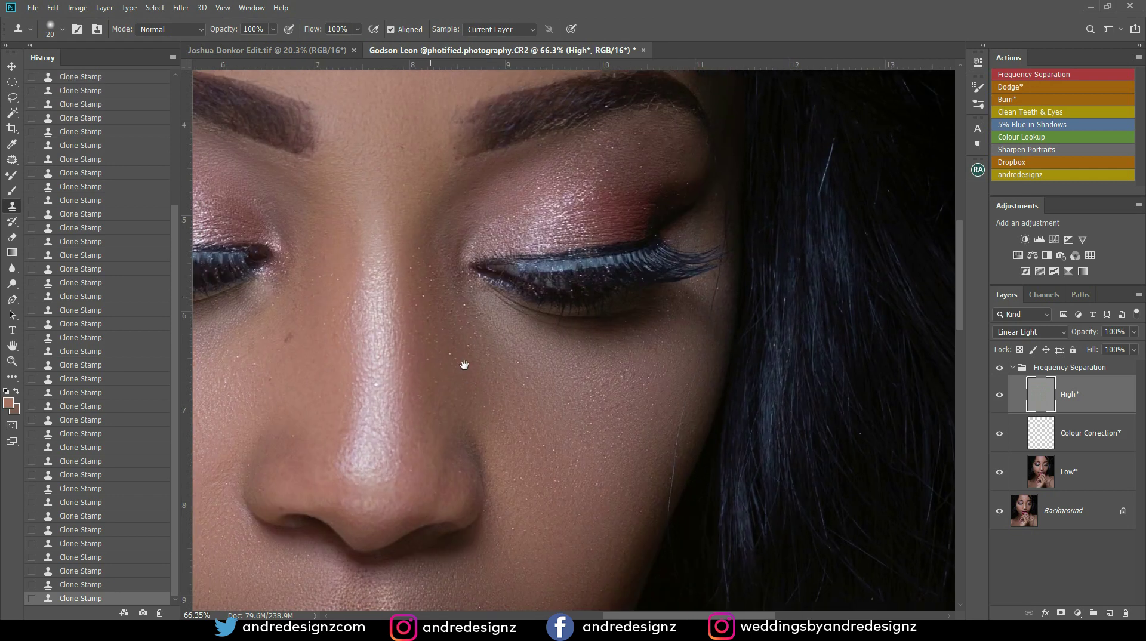
left_click_drag(426, 298, 461, 365)
left_click(467, 348, "alt")
left_click(456, 334)
left_click(466, 362, "alt")
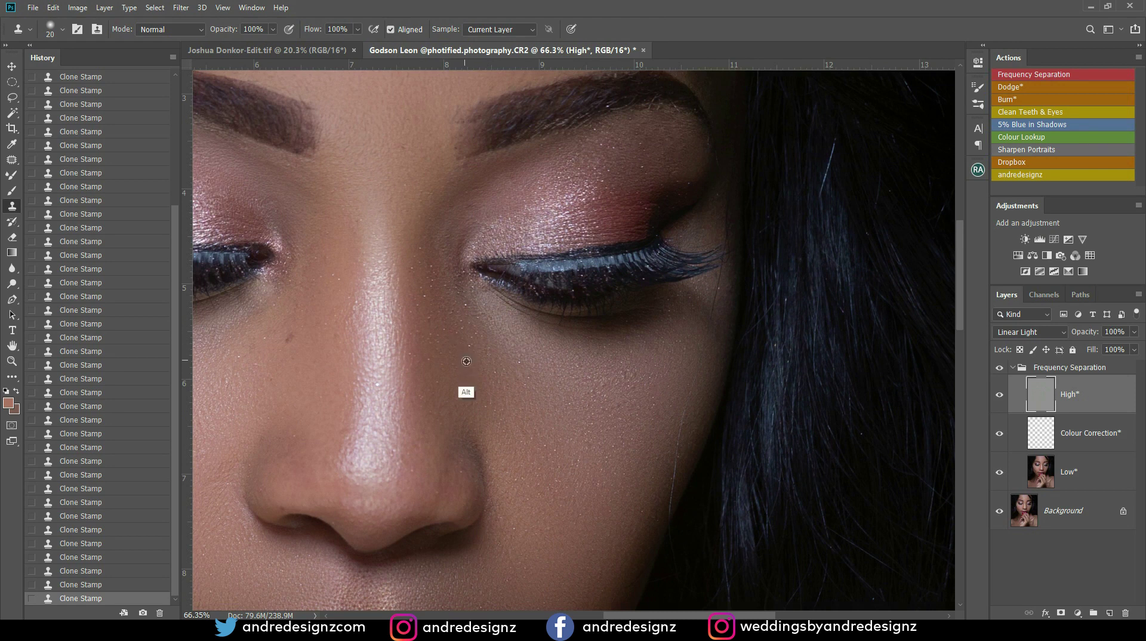
left_click(493, 395, "alt")
left_click(494, 369)
left_click(588, 360, "alt")
left_click(466, 346, "alt")
left_click(459, 332)
left_click(473, 347, "alt")
mouse_move(476, 335)
left_mouse_down()
mouse_move(462, 315)
mouse_move(468, 303)
mouse_move(476, 333)
mouse_move(464, 339)
mouse_move(464, 329)
mouse_move(466, 341)
mouse_move(459, 329)
mouse_move(450, 352)
mouse_move(430, 316)
mouse_move(448, 339)
mouse_move(440, 332)
mouse_move(432, 372)
mouse_move(444, 373)
mouse_move(420, 366)
left_mouse_up()
- Clone away the glitter specks along the right side of the nose bridge up to the inner eye corner
left_click(465, 311, "alt")
left_click(446, 338, "alt")
left_click(449, 340, "alt")
left_click(451, 358, "alt")
left_click(445, 358, "alt")
mouse_move(426, 314)
left_mouse_down()
mouse_move(428, 295)
mouse_move(416, 329)
mouse_move(431, 310)
mouse_move(418, 290)
mouse_move(433, 315)
mouse_move(428, 302)
left_mouse_up()
left_click(432, 317, "alt")
left_click(431, 327, "alt")
left_click(432, 344, "alt")
left_click(428, 296, "alt")
left_click_drag(428, 267, 549, 263)
left_click(428, 290, "alt")
- Clone out the remaining specks around the left side of the nose and the adjoining cheek
mouse_move(473, 236)
left_mouse_down()
mouse_move(448, 267)
mouse_move(463, 261)
mouse_move(470, 292)
left_mouse_up()
left_click(466, 252, "alt")
left_click(468, 261, "alt")
left_click(448, 310, "alt")
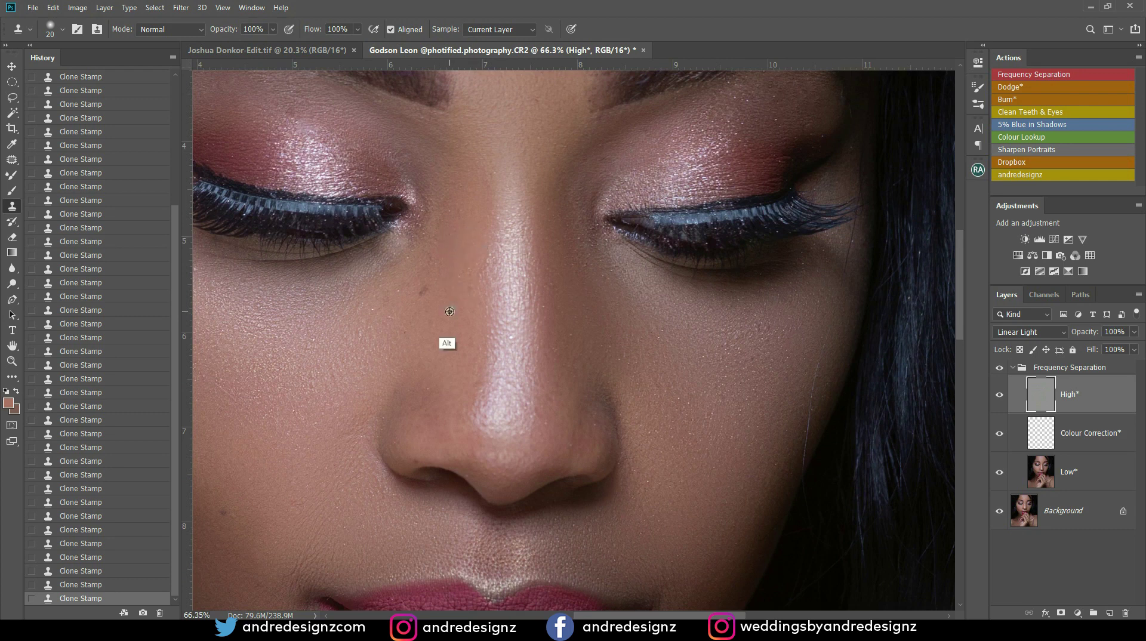
left_click(408, 317, "alt")
left_click_drag(393, 294, 375, 312)
left_click(382, 350, "alt")
left_click(359, 348)
left_click(372, 356, "alt")
left_click_drag(408, 376, 414, 372)
left_click(459, 269, "alt")
left_click(462, 231)
- Collapse the Frequency Separation group and add a new empty layer above it
scroll(697, 267, "down", 3)
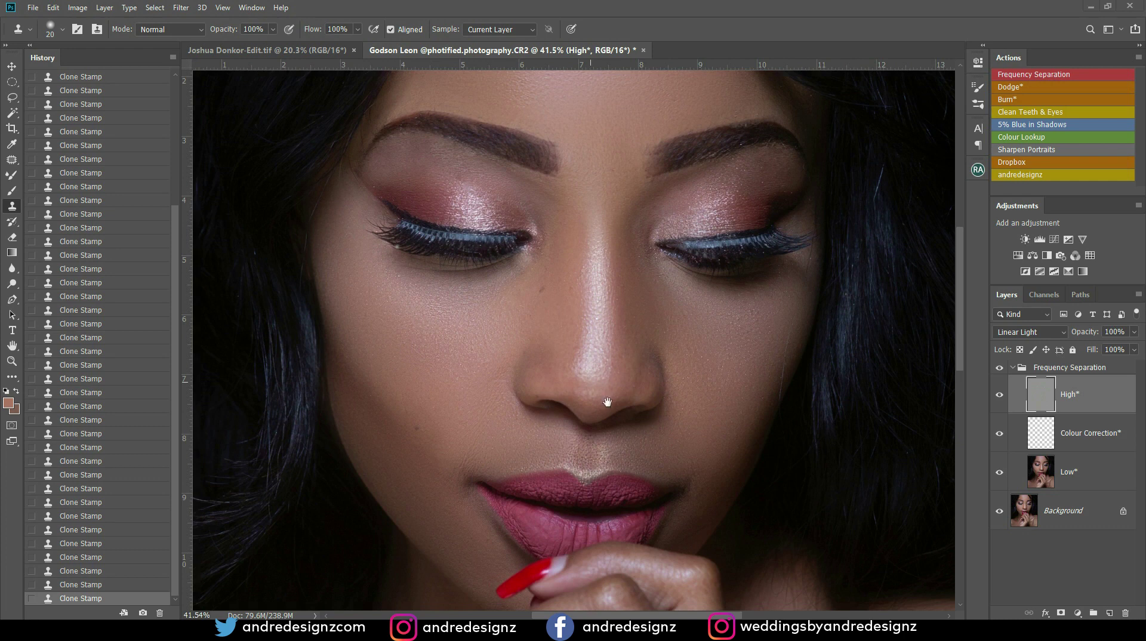
left_click_drag(962, 327, 966, 394)
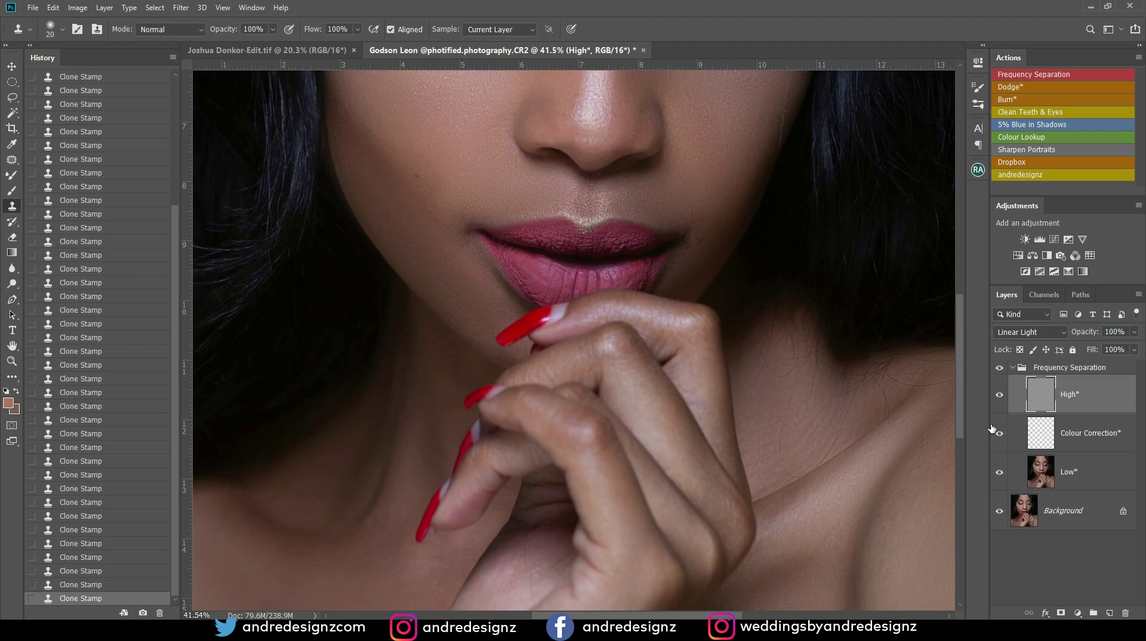
left_click(1012, 367)
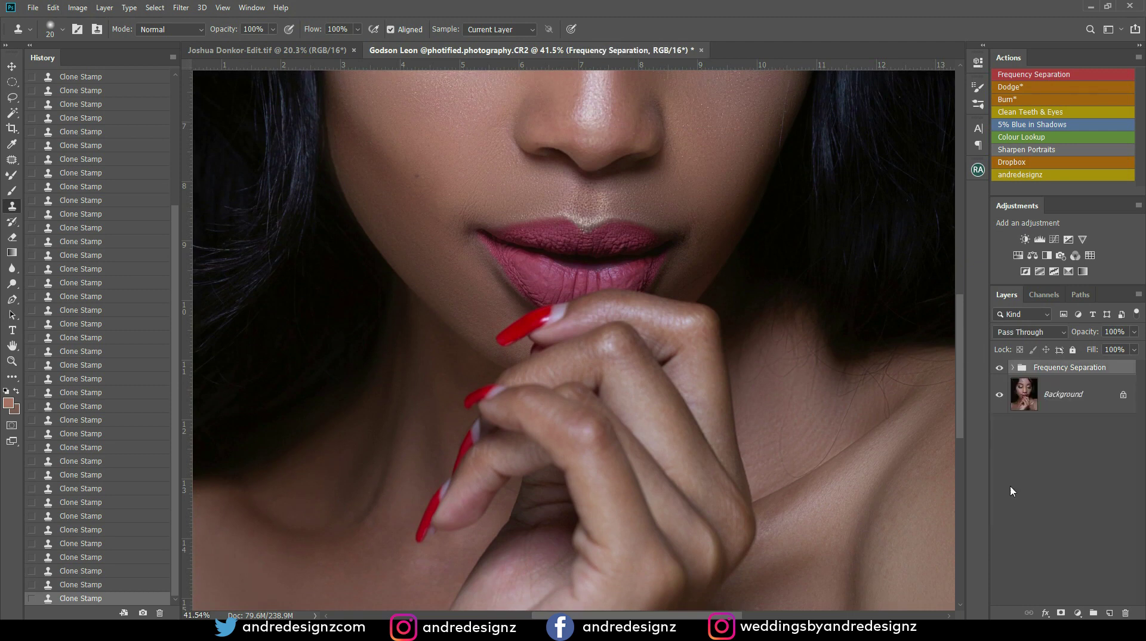
left_click(1109, 613)
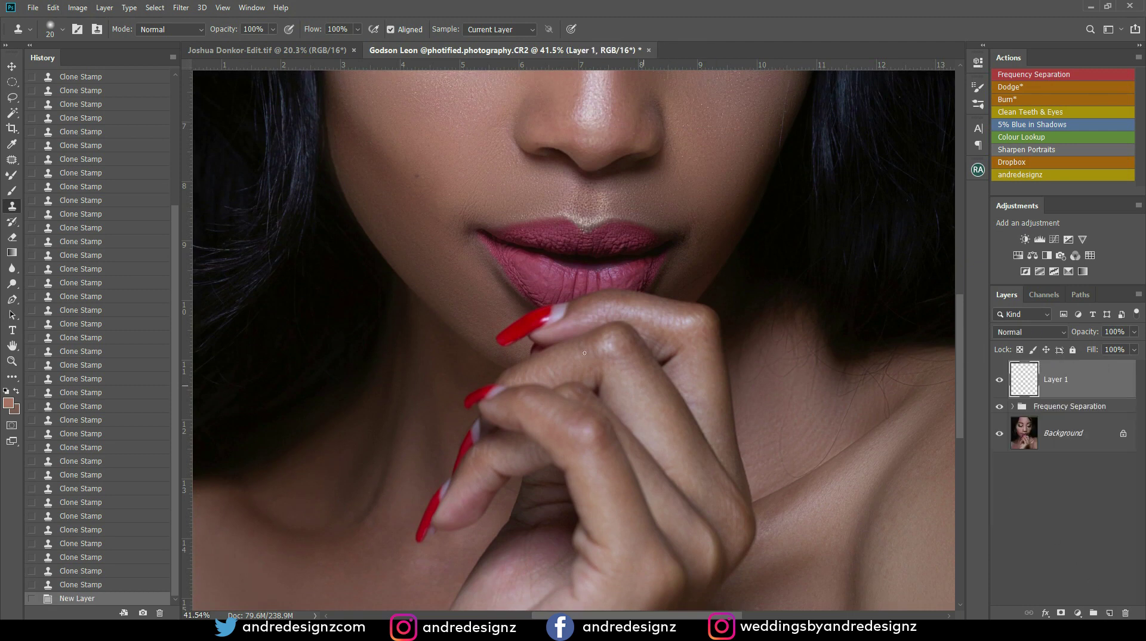
- Sample the red polish and paint over the bare upper part of the topmost nail's base with a small soft brush
key("b")
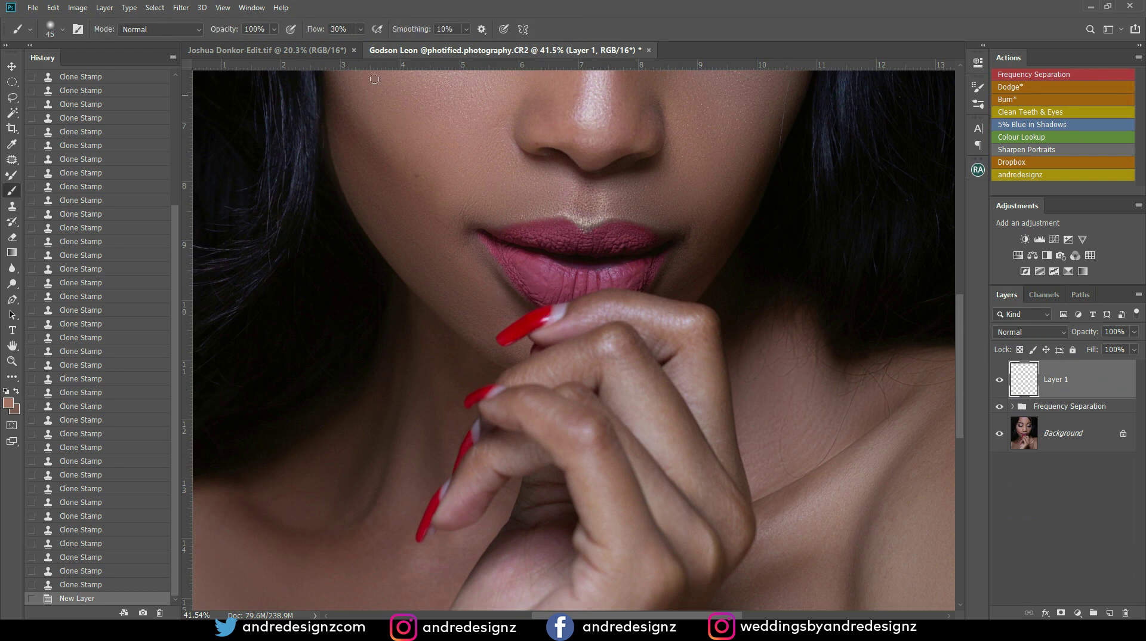
left_click(545, 310, "alt")
left_click_drag(562, 309, 562, 308)
scroll(562, 311, "up", 8)
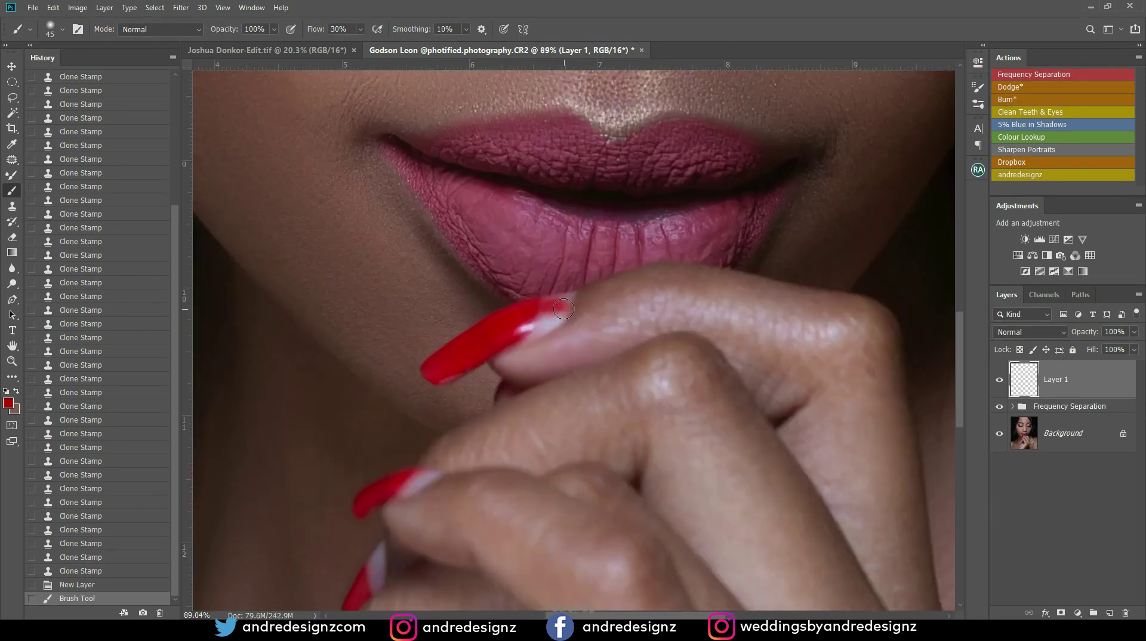
key("bracketleft")
key("bracketleft")
key("bracketleft")
key("bracketleft")
key("bracketleft")
key("bracketleft")
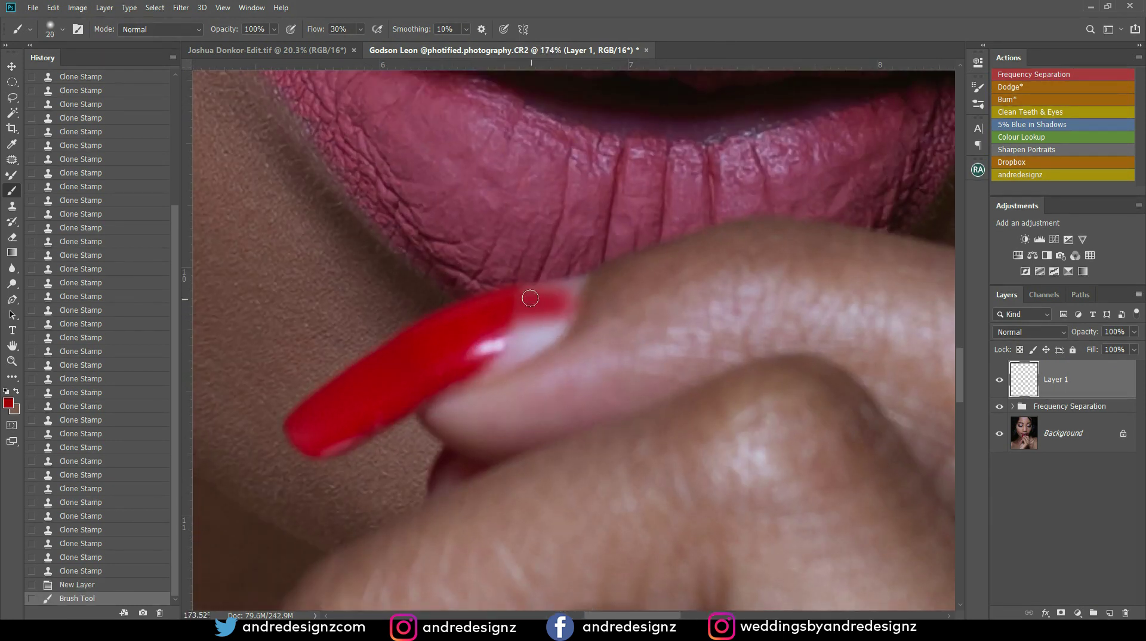
mouse_move(538, 289)
left_mouse_down()
mouse_move(570, 283)
mouse_move(568, 302)
left_mouse_up()
mouse_move(573, 291)
left_mouse_down()
mouse_move(533, 298)
mouse_move(514, 309)
mouse_move(539, 306)
mouse_move(512, 320)
mouse_move(578, 293)
left_mouse_up()
left_click_drag(578, 293, 582, 285)
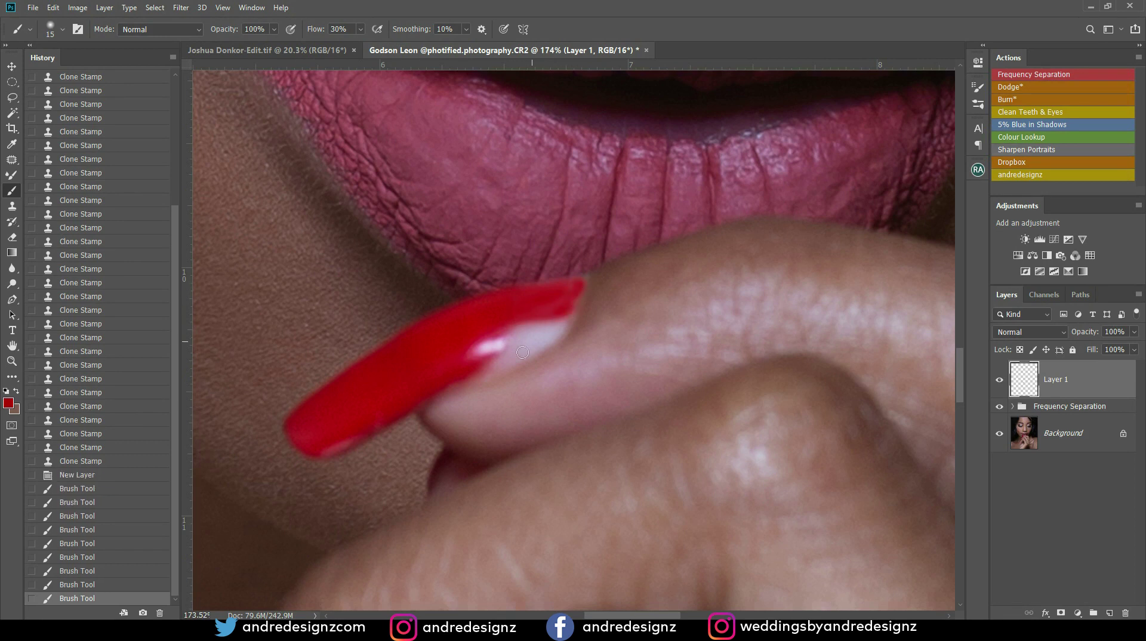
- Fill the remaining pale area at the base of the topmost nail with red, using a 15-pixel brush
left_click_drag(509, 360, 567, 321)
left_click_drag(491, 358, 563, 329)
mouse_move(558, 330)
left_mouse_down()
mouse_move(507, 352)
mouse_move(515, 344)
left_mouse_up()
left_click_drag(514, 343, 563, 318)
left_click_drag(563, 319, 546, 339)
mouse_move(548, 339)
left_mouse_down()
mouse_move(579, 278)
mouse_move(554, 339)
mouse_move(491, 369)
left_mouse_up()
mouse_move(520, 327)
left_mouse_down()
mouse_move(536, 322)
mouse_move(509, 328)
left_mouse_up()
mouse_move(570, 288)
left_mouse_down()
mouse_move(538, 304)
mouse_move(557, 332)
mouse_move(577, 287)
mouse_move(517, 327)
left_mouse_up()
scroll(591, 329, "down", 10)
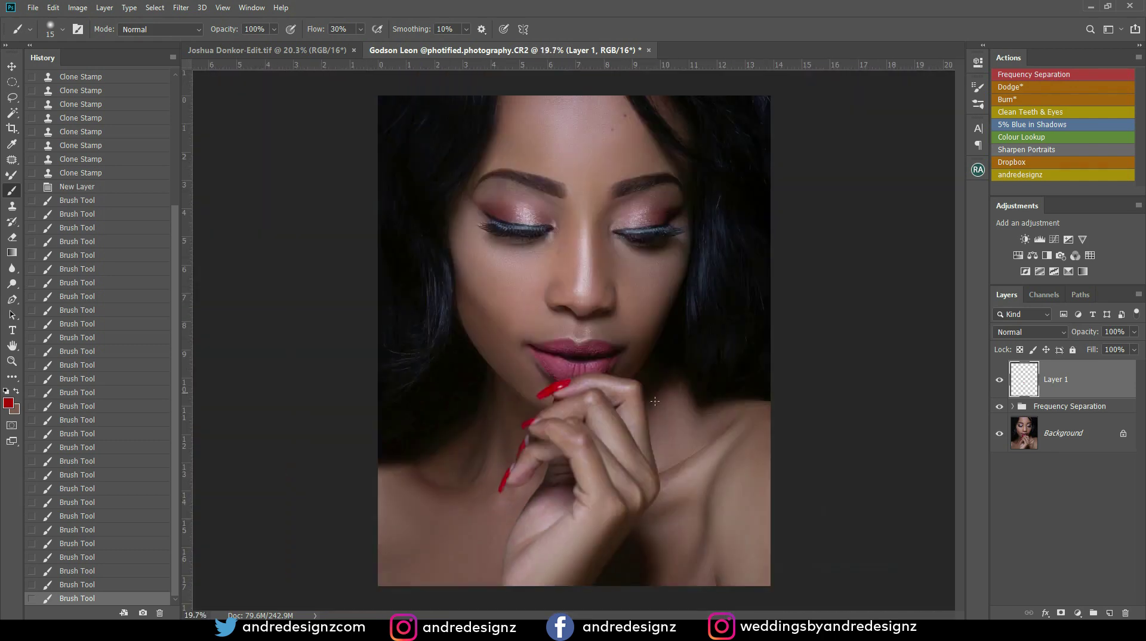
- Add a new empty layer above Layer 1 for the second nail's polish
scroll(515, 430, "up", 8)
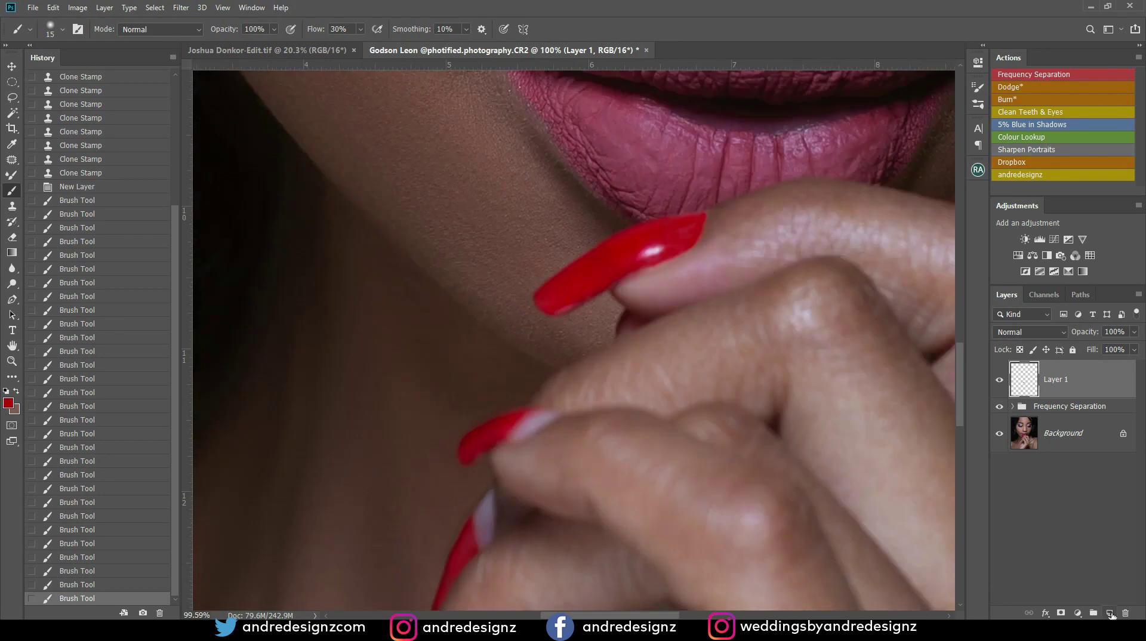
left_click(1109, 613)
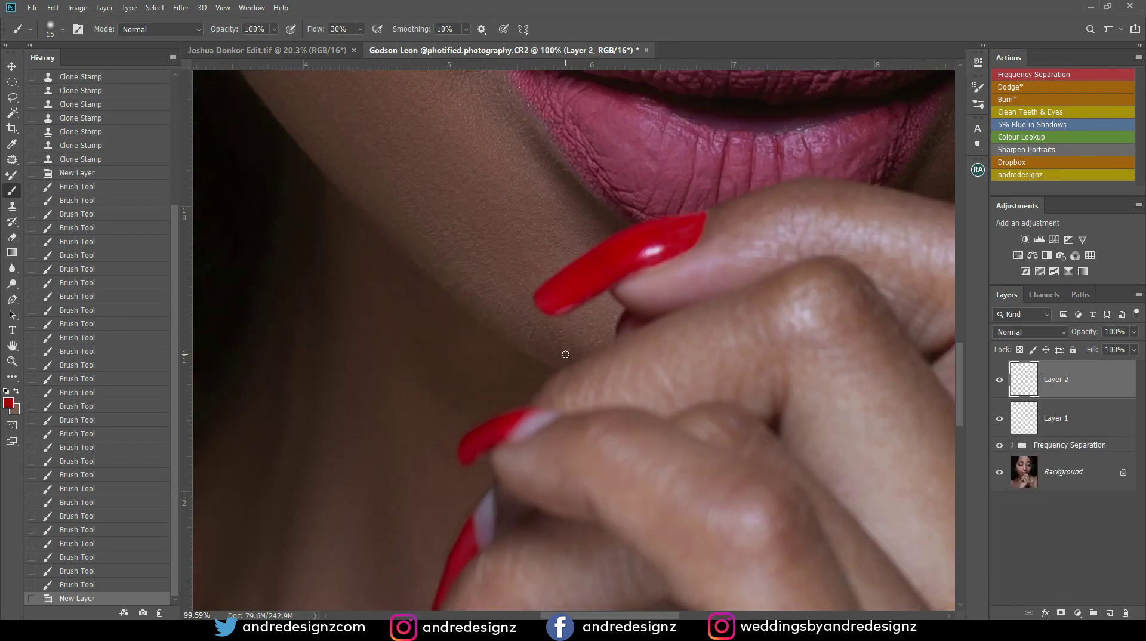
left_click(1094, 417)
double_click(1093, 418)
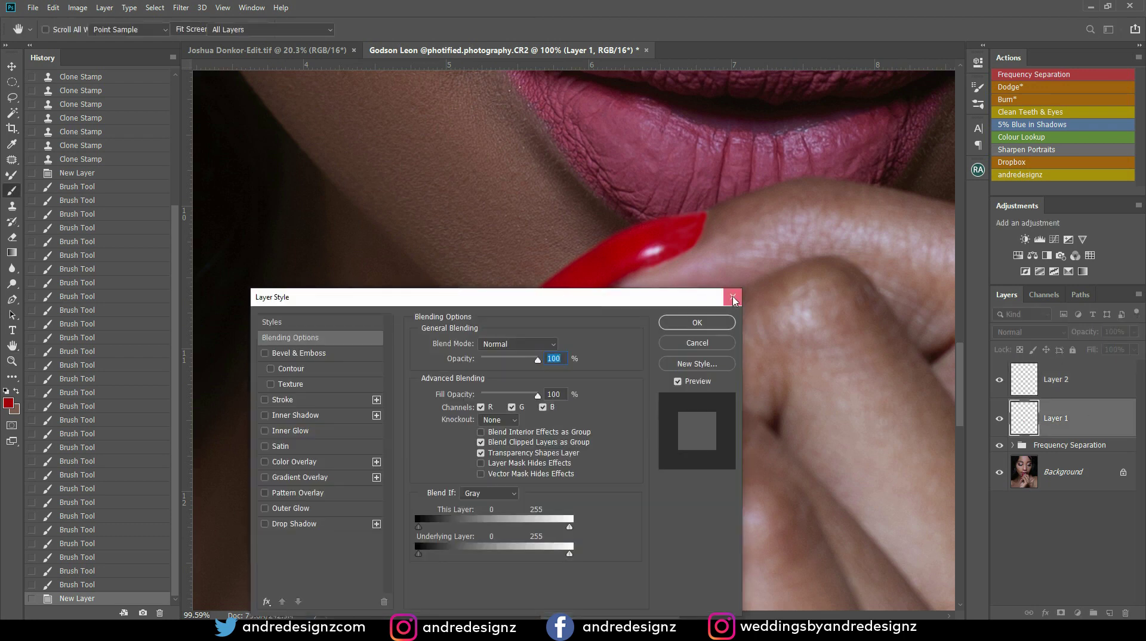
left_click(733, 298)
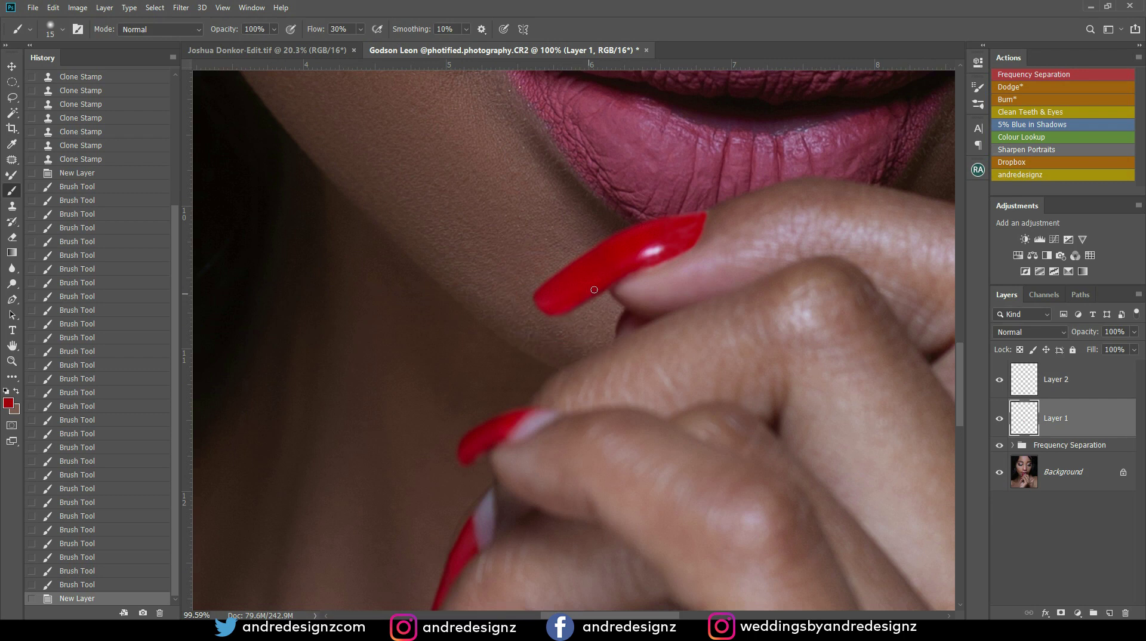
- Sample the topmost nail's red, fill the second nail's pale base on Layer 2, and undo the last stroke
left_click(586, 298)
left_click(1071, 382)
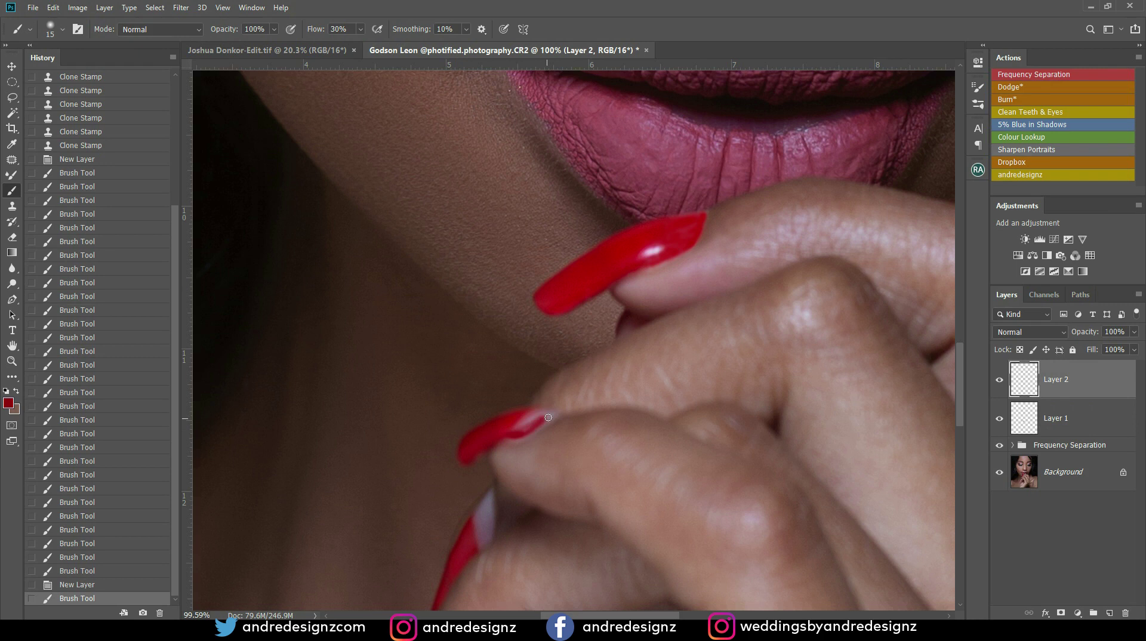
left_click_drag(536, 417, 536, 418)
mouse_move(519, 423)
left_mouse_down()
mouse_move(481, 447)
mouse_move(544, 417)
mouse_move(522, 413)
mouse_move(509, 439)
mouse_move(560, 412)
mouse_move(467, 458)
mouse_move(509, 424)
mouse_move(467, 459)
left_mouse_up()
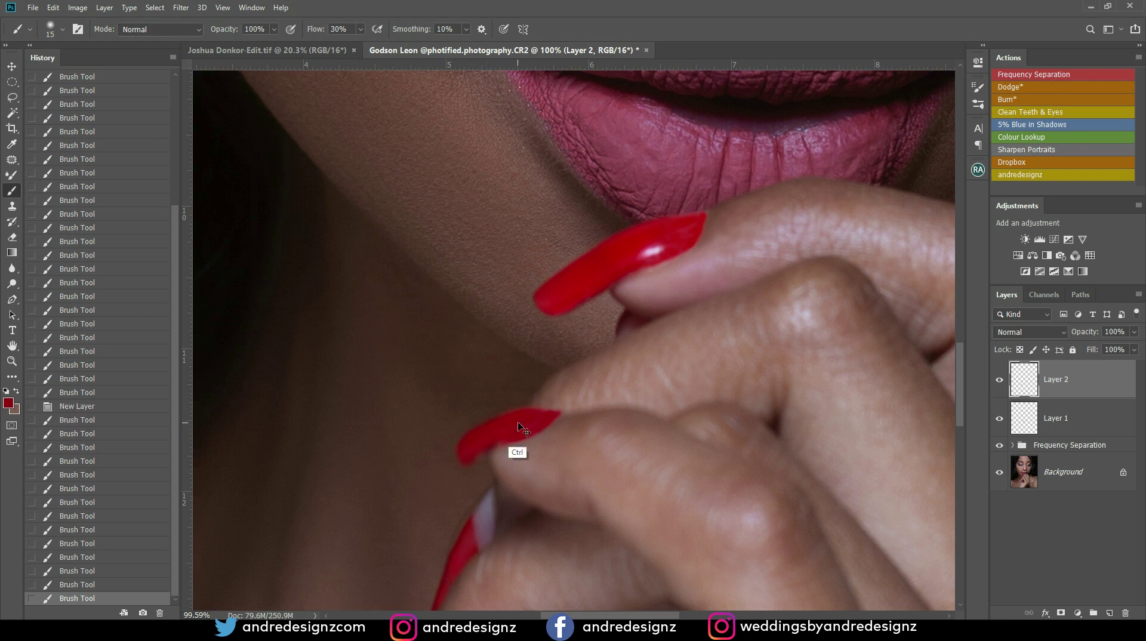
key("ctrl+z")
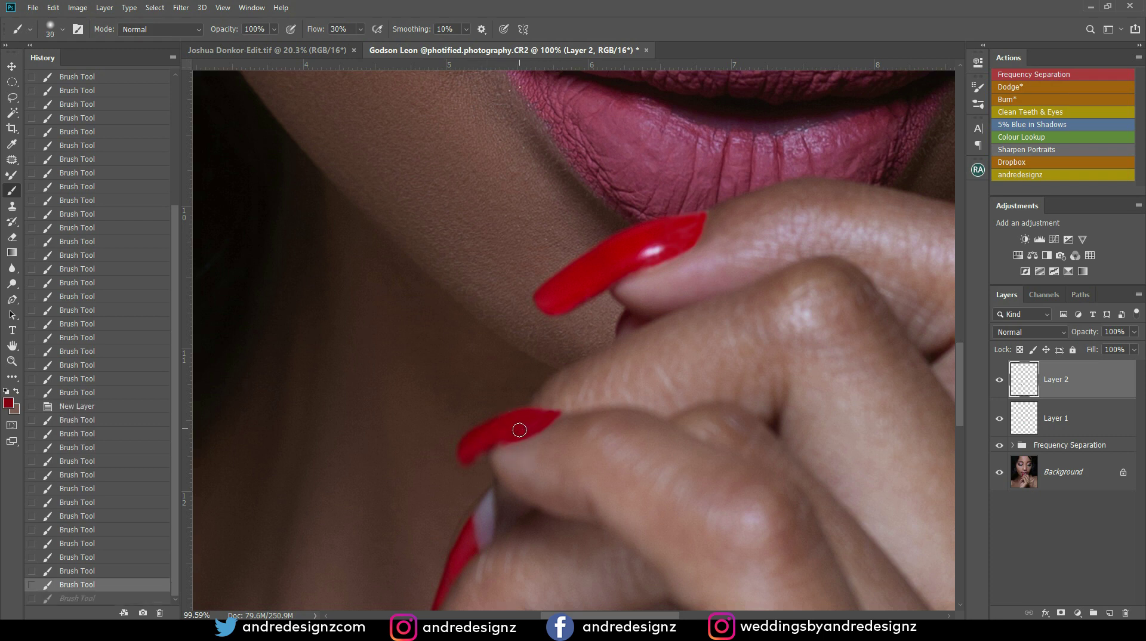
- Even out the red polish over the whole second nail with a 30-pixel brush
left_click_drag(505, 424, 492, 440)
mouse_move(504, 425)
left_mouse_down()
mouse_move(468, 450)
mouse_move(482, 448)
mouse_move(474, 458)
left_mouse_up()
left_click_drag(481, 438, 468, 459)
left_click_drag(503, 429, 542, 420)
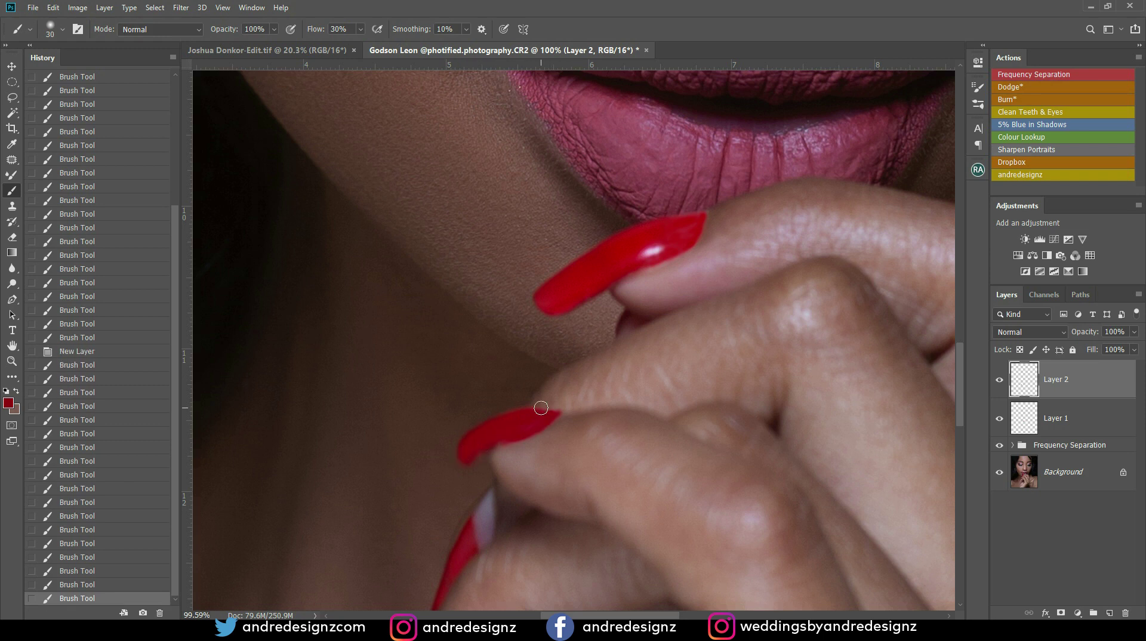
scroll(764, 439, "down", 10)
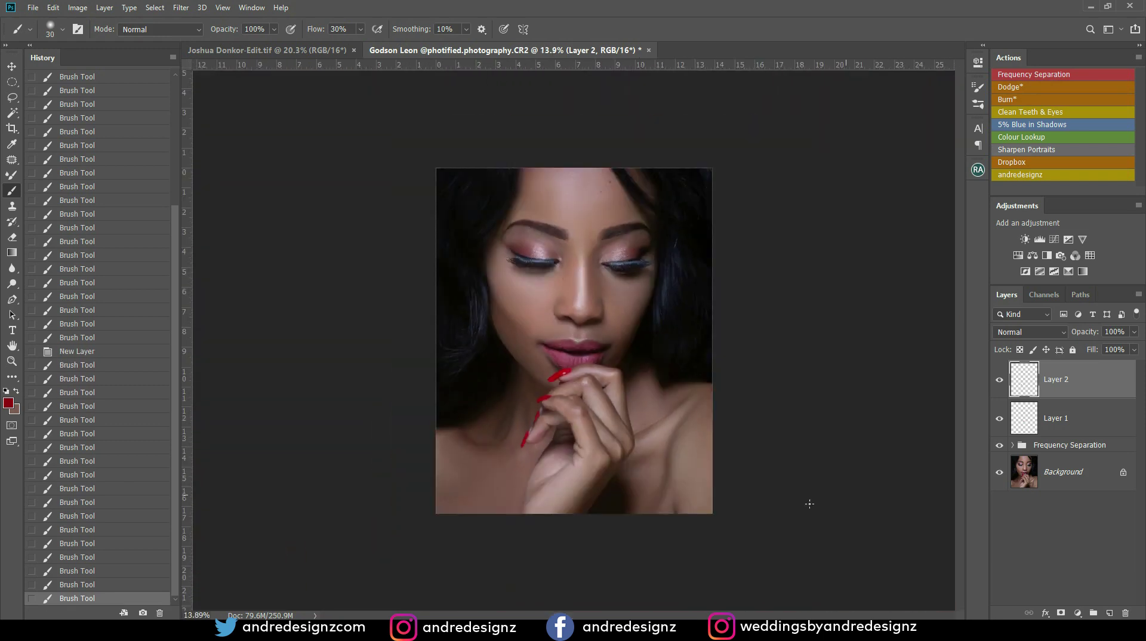
- Lower Layer 2's opacity to 83% and touch up the red at the base of the second nail
scroll(539, 412, "up", 6)
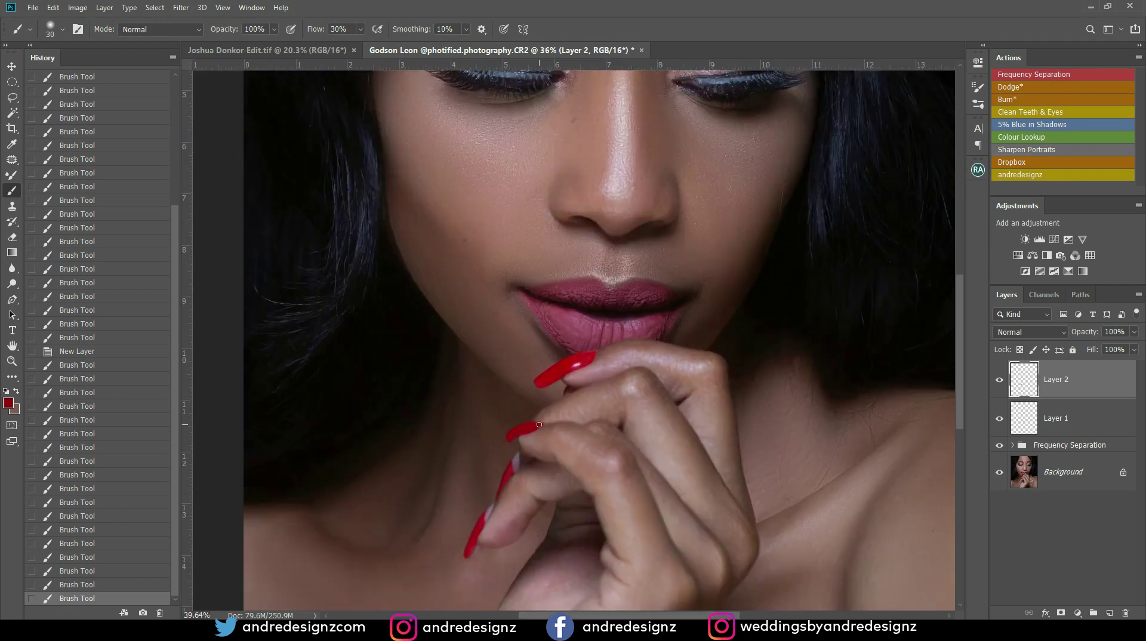
scroll(539, 425, "up", 1)
left_click(1134, 331)
left_click_drag(1135, 346, 1118, 351)
left_click_drag(1122, 353, 1125, 355)
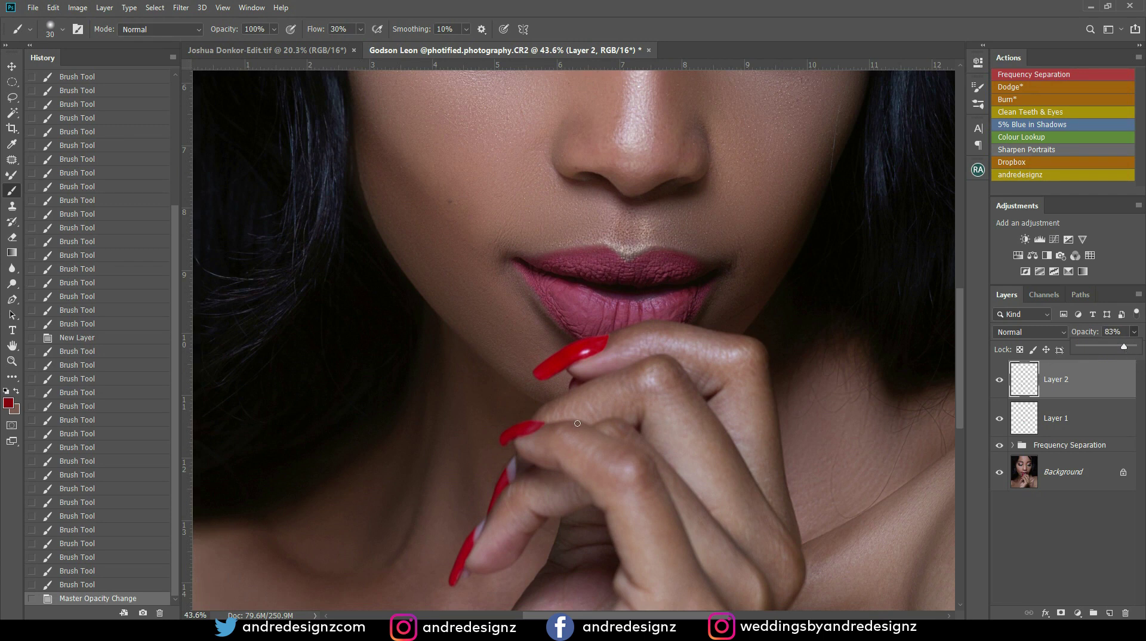
left_click(531, 426)
mouse_move(546, 425)
left_mouse_down()
mouse_move(526, 454)
mouse_move(550, 477)
left_mouse_up()
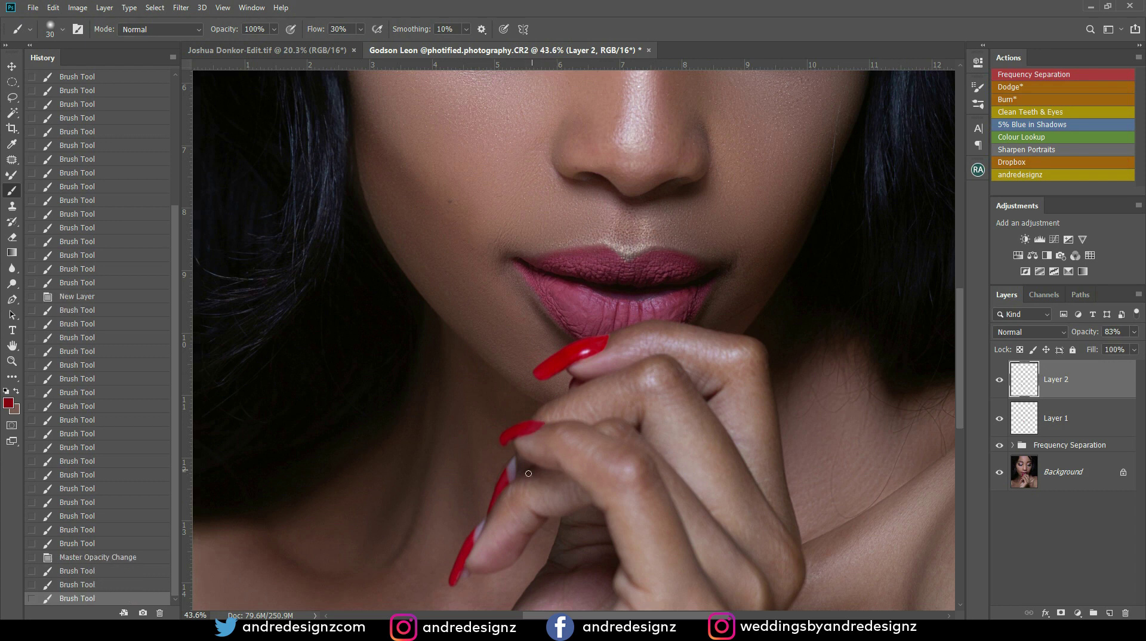
- Add a new layer and paint red over the pale base of the third nail
left_click(1109, 613)
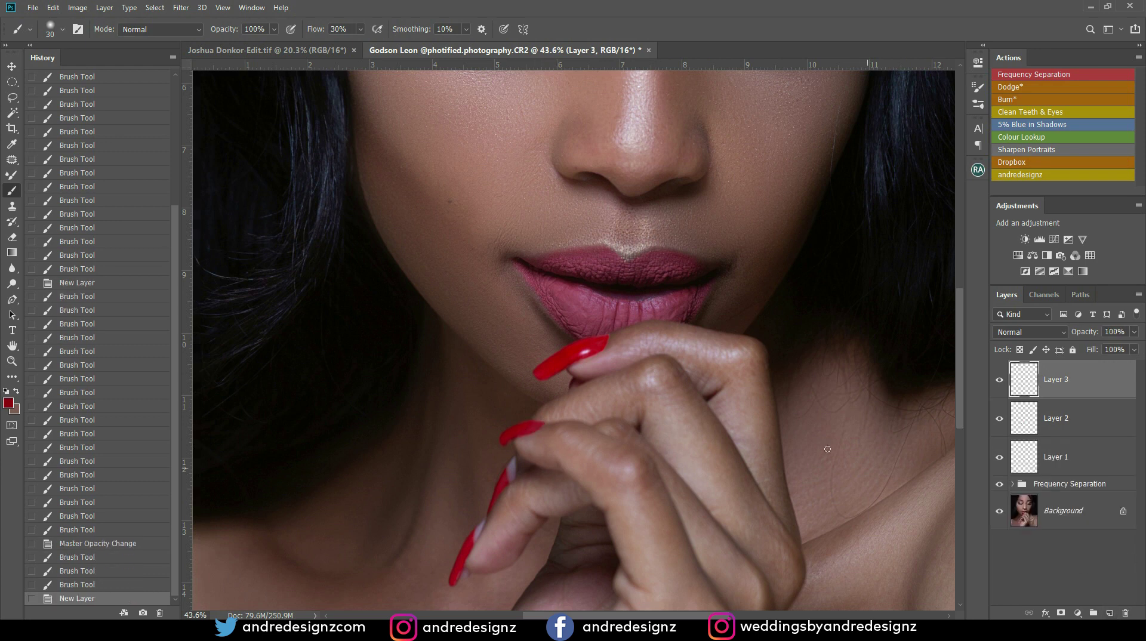
mouse_move(500, 487)
left_mouse_down()
mouse_move(504, 514)
mouse_move(514, 484)
left_mouse_up()
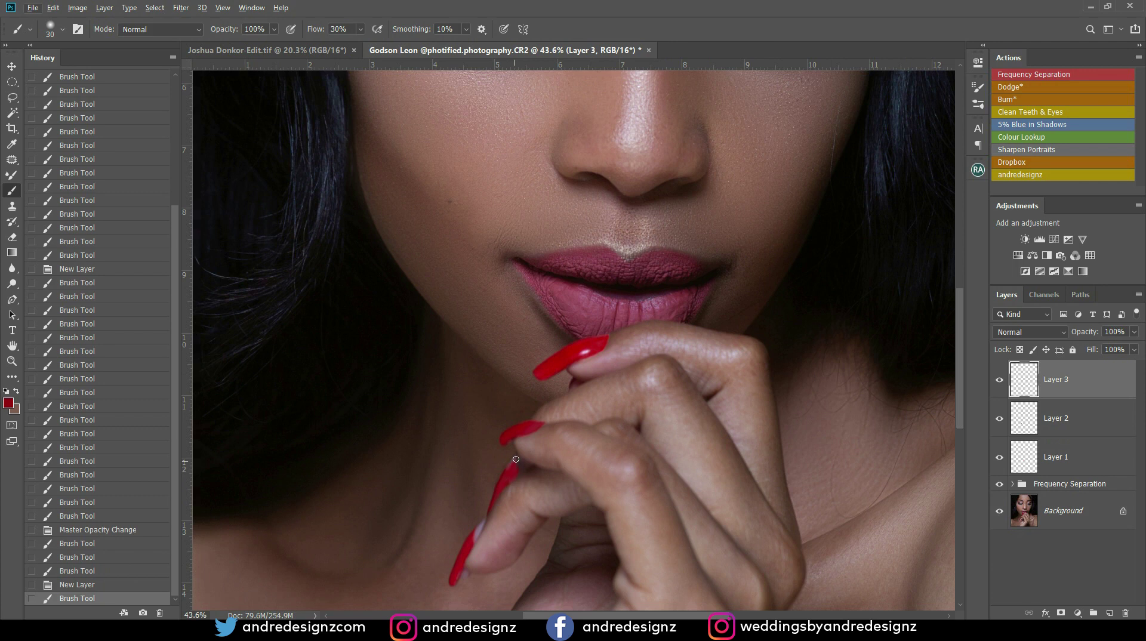
mouse_move(505, 474)
left_mouse_down()
mouse_move(517, 459)
mouse_move(501, 492)
left_mouse_up()
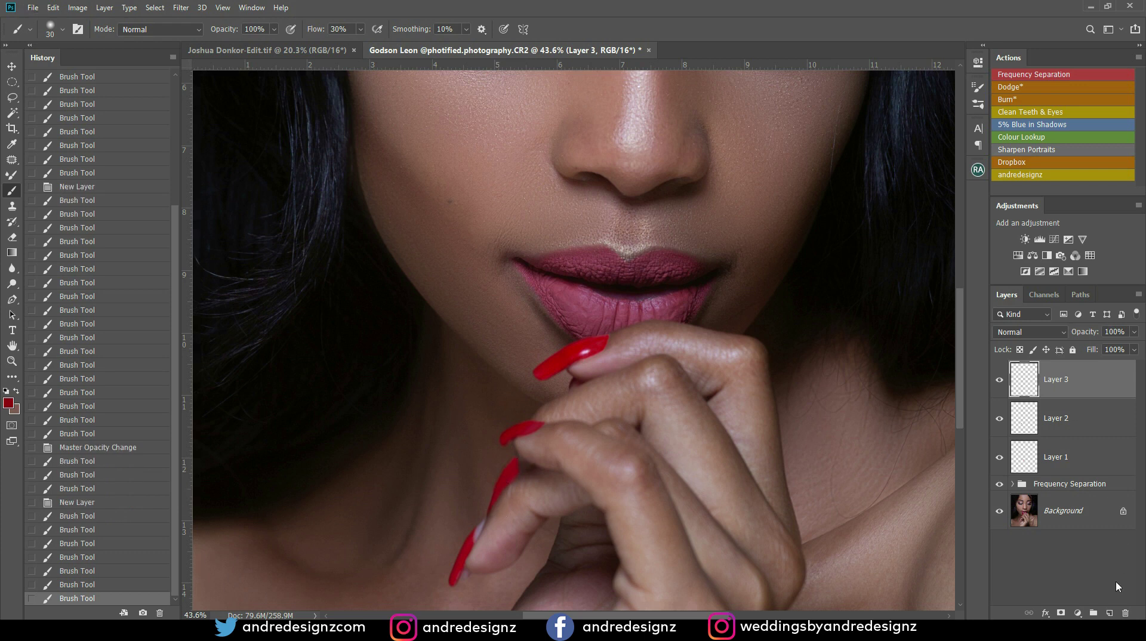
- Add another new layer and paint red over the pale base of the lowest nail
left_click(1109, 613)
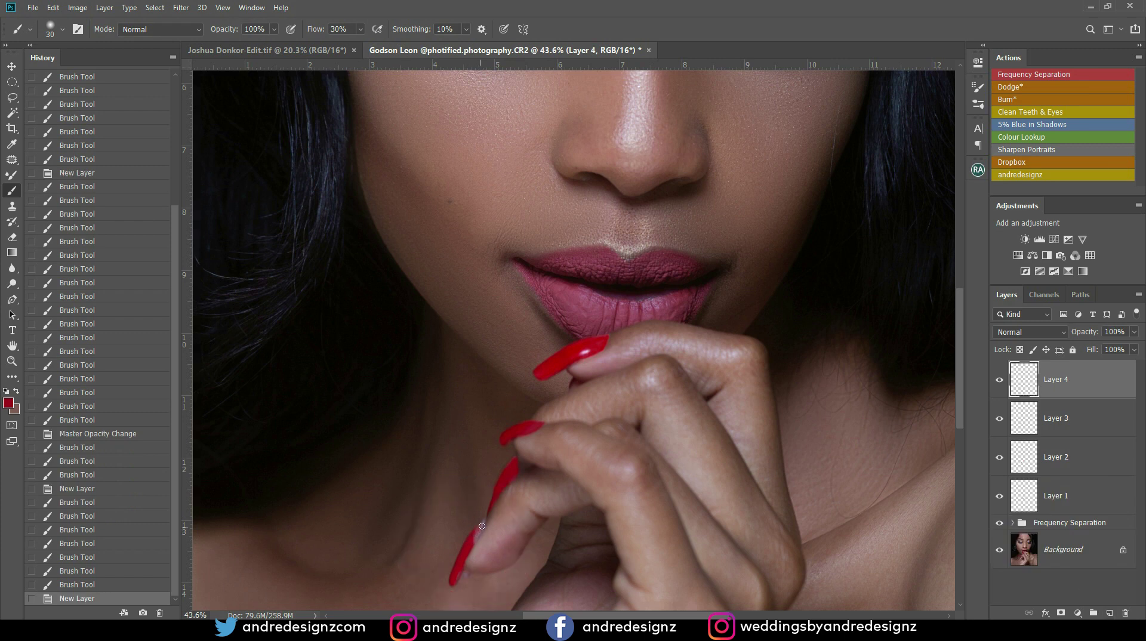
left_click_drag(471, 544, 485, 520)
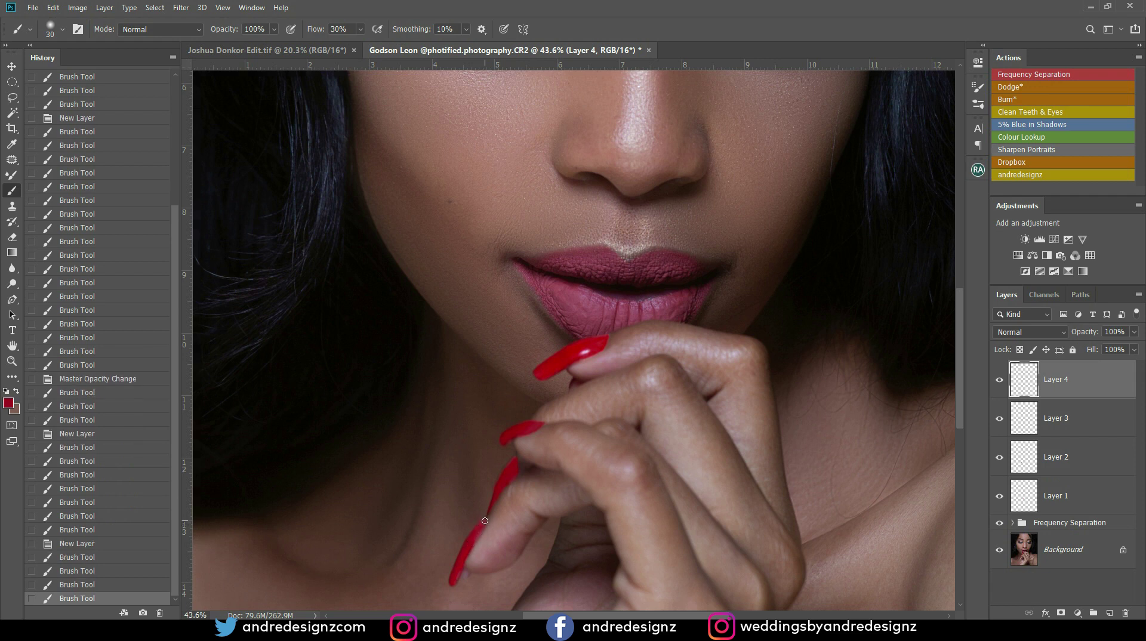
left_click_drag(467, 559, 460, 555)
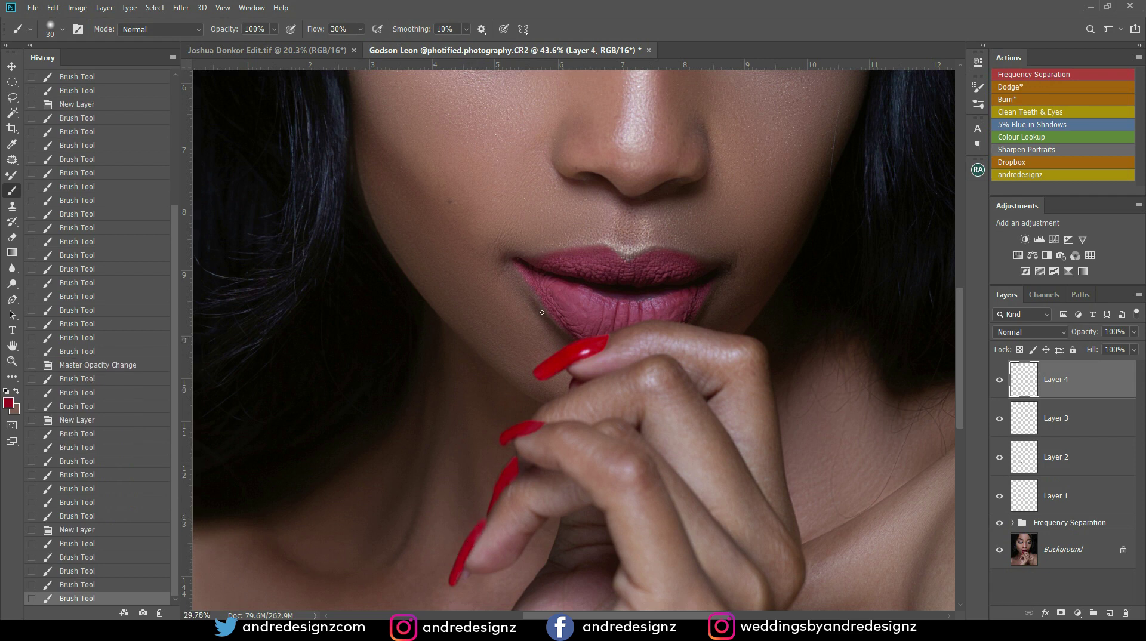
- Group Layers 1 to 4 and name the group "nails"
scroll(562, 346, "down", 10)
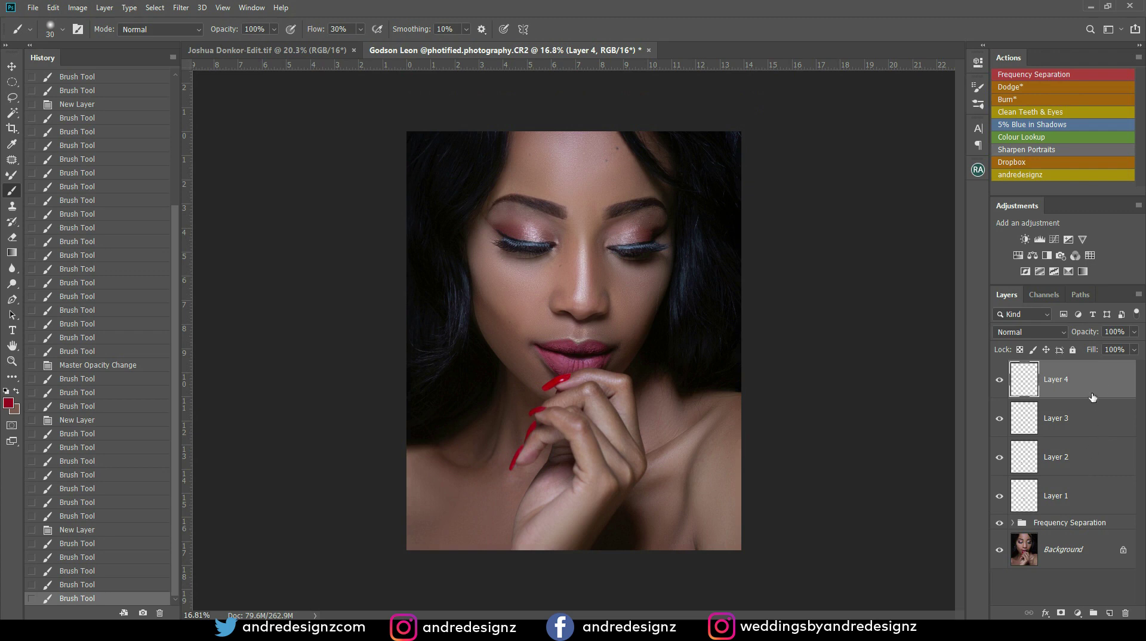
left_click(1098, 495, "shift")
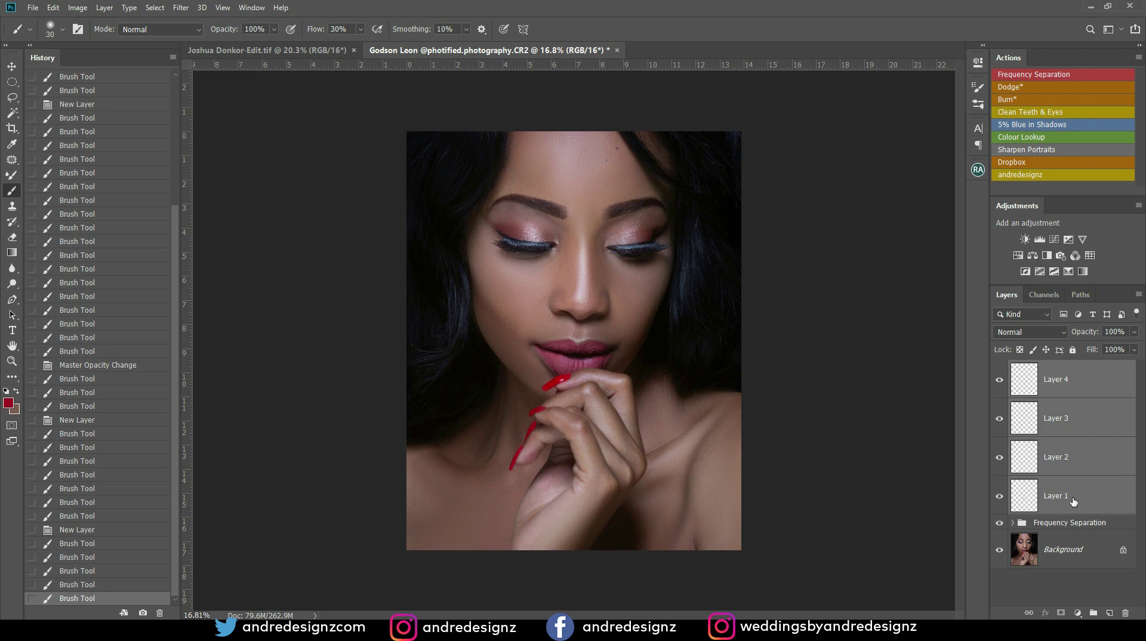
key("ctrl+g")
double_click(1044, 369)
type("naild")
key("Return")
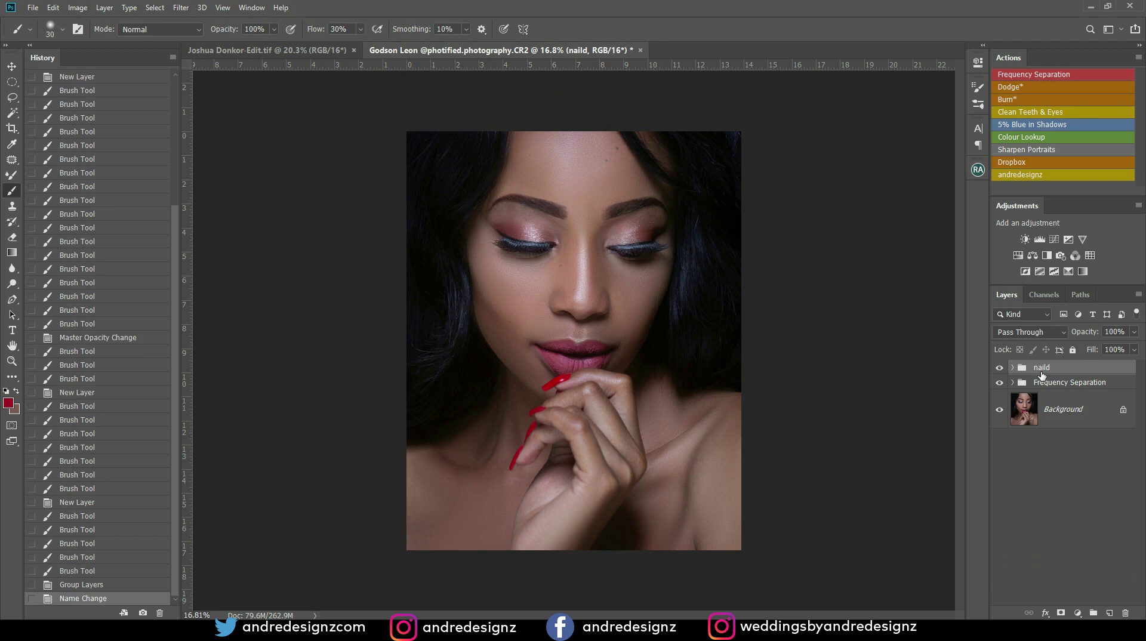
double_click(1055, 373)
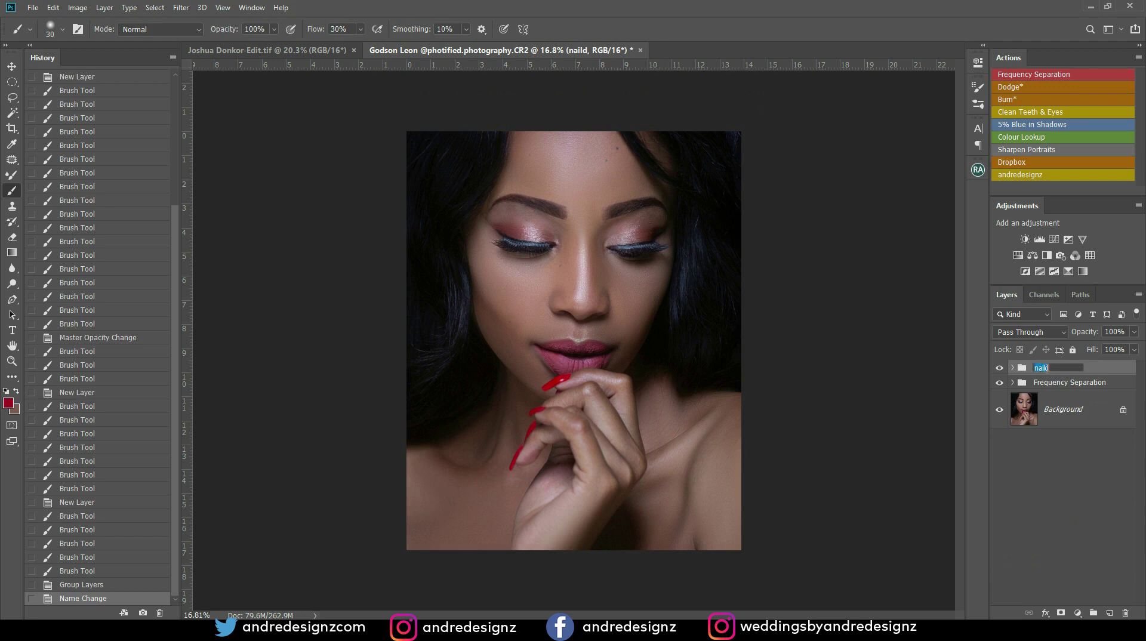
left_click(1057, 370)
type("s")
key("Return")
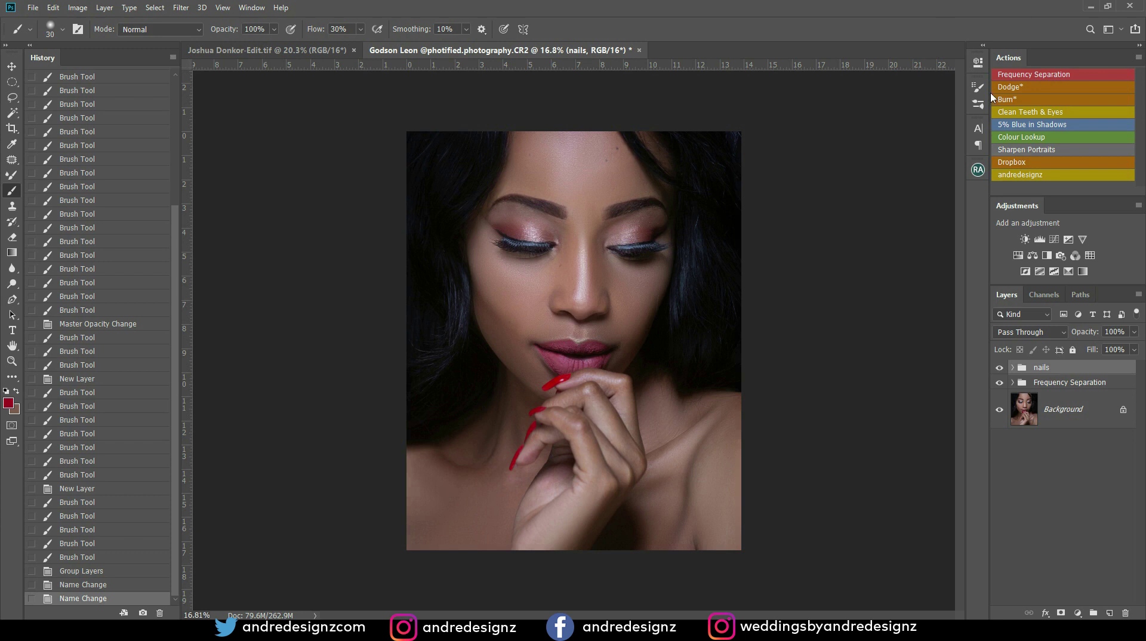
left_click(1010, 89)
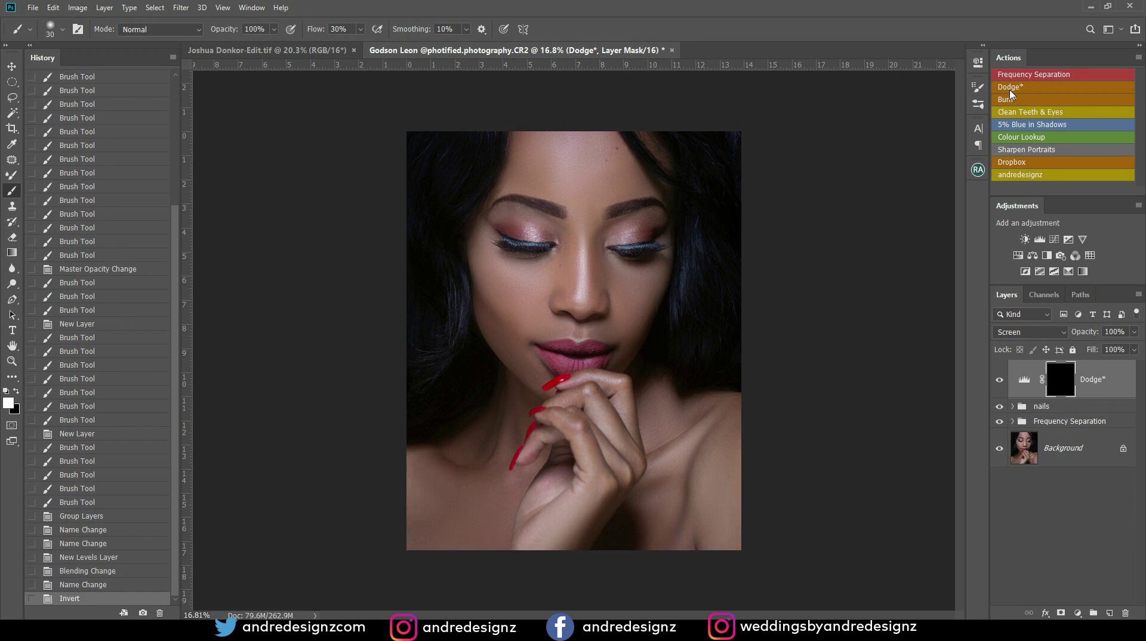
left_click(1113, 381)
key("Delete")
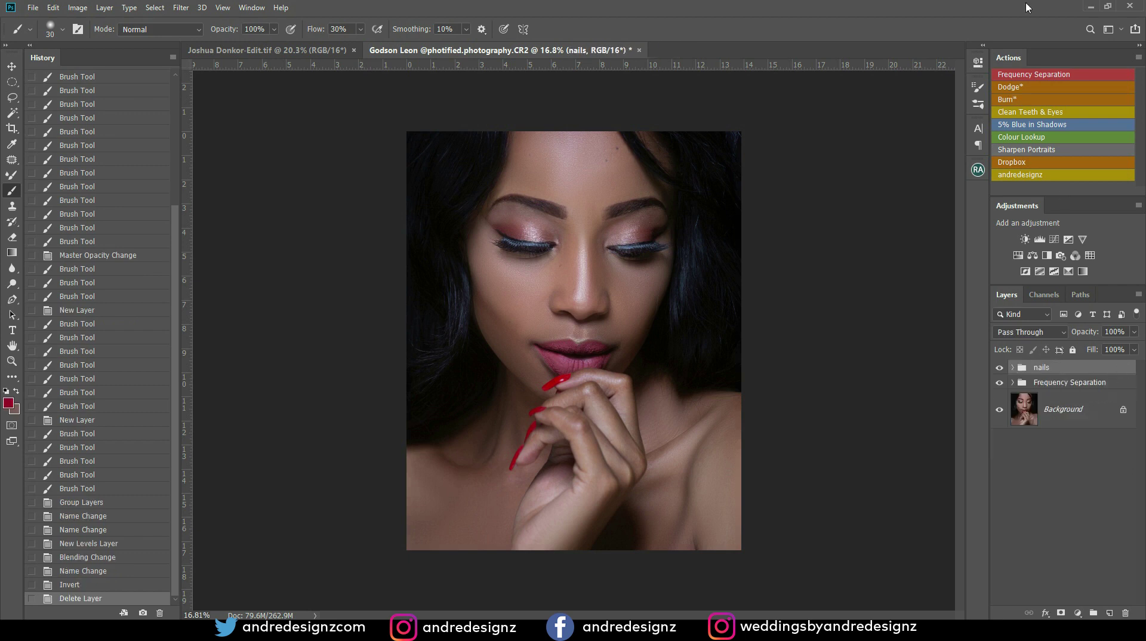
- Run the Burn* action to add a masked burn layer, and set the brush flow to 1%
left_click(1028, 99)
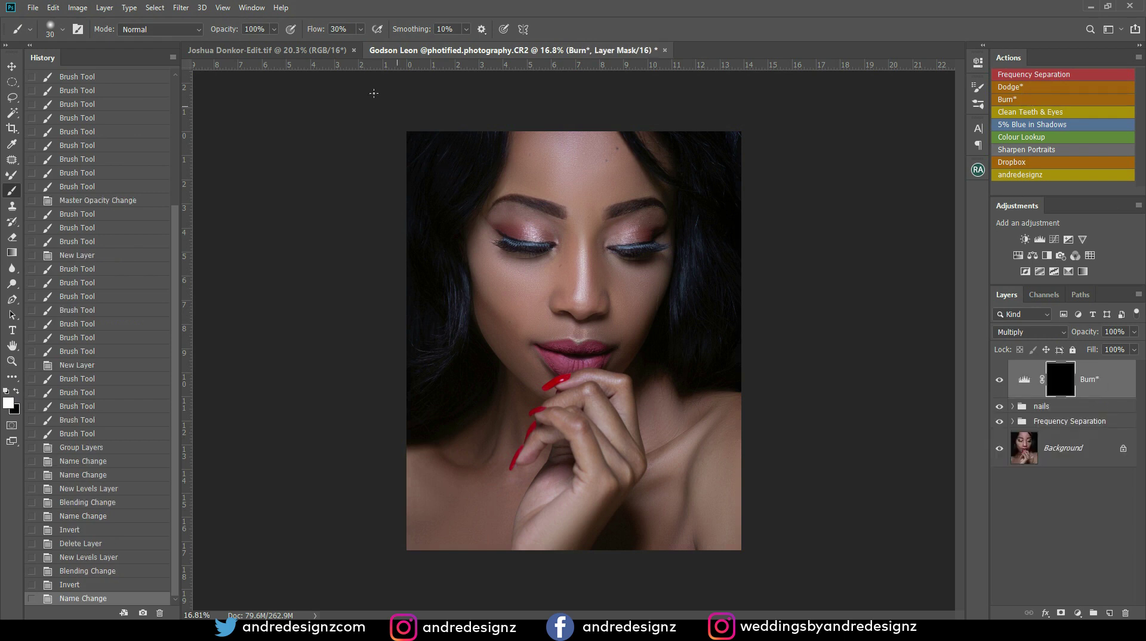
left_click(361, 29)
left_click_drag(359, 48, 336, 52)
left_click(391, 16)
- Enlarge the brush to about 400 pixels and burn the side of the nose, the cheek contours and the temple on the mask
key("bracketright")
key("bracketright")
key("bracketright")
key("bracketright")
key("bracketright")
key("bracketright")
key("bracketright")
key("bracketright")
left_click_drag(569, 231, 557, 304)
key("bracketright")
key("bracketright")
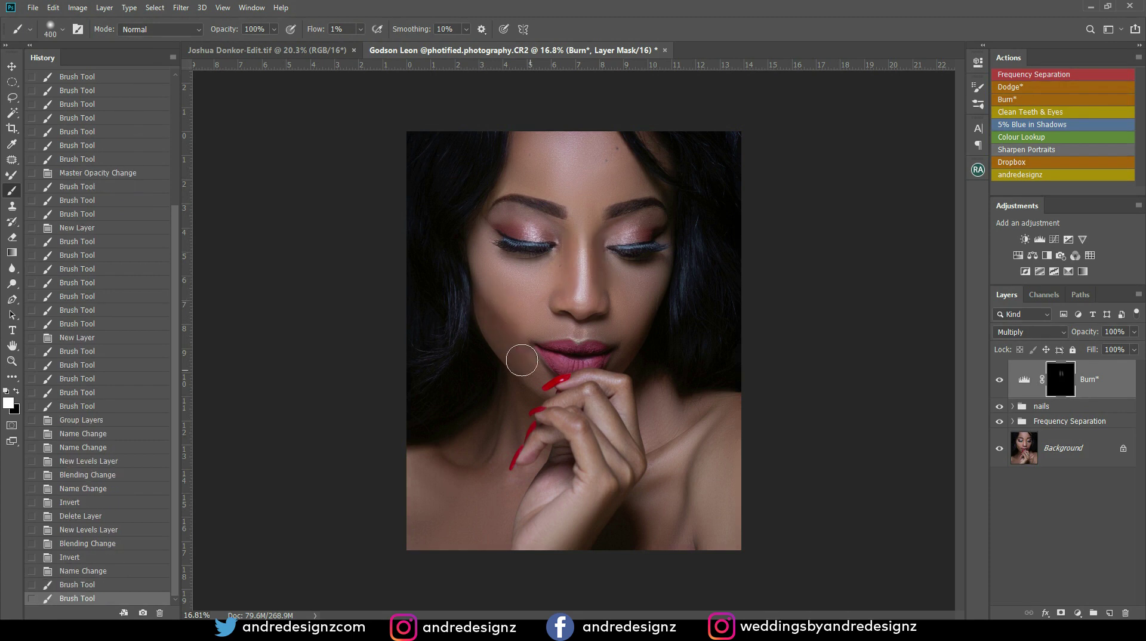
mouse_move(654, 303)
left_mouse_down()
mouse_move(634, 347)
mouse_move(640, 314)
left_mouse_up()
mouse_move(483, 242)
left_mouse_down()
mouse_move(478, 264)
mouse_move(486, 230)
left_mouse_up()
key("bracketleft")
key("bracketright")
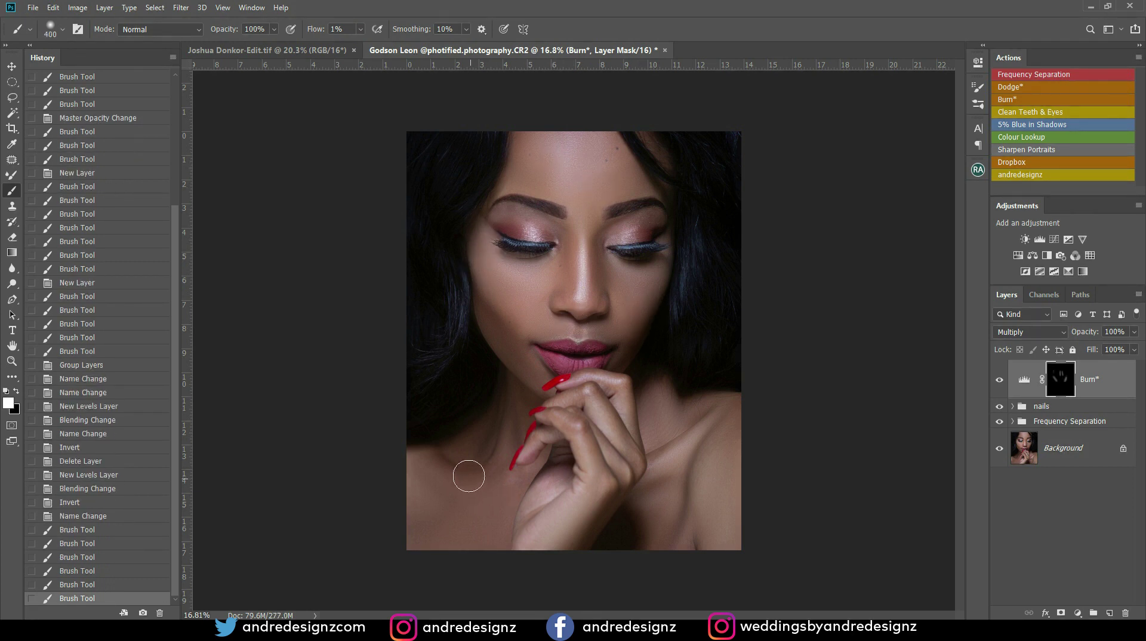
- Burn in the shadows on the neck and collarbone at the image's left, reducing the brush for the area under the jaw
left_click_drag(465, 472, 470, 475)
left_click_drag(493, 429, 485, 450)
key("bracketleft")
key("bracketleft")
mouse_move(511, 410)
left_mouse_down()
mouse_move(513, 427)
mouse_move(512, 381)
left_mouse_up()
- Burn in the shadows along the shoulder at the image's right and across the chest on both sides of the hand
key("bracketright")
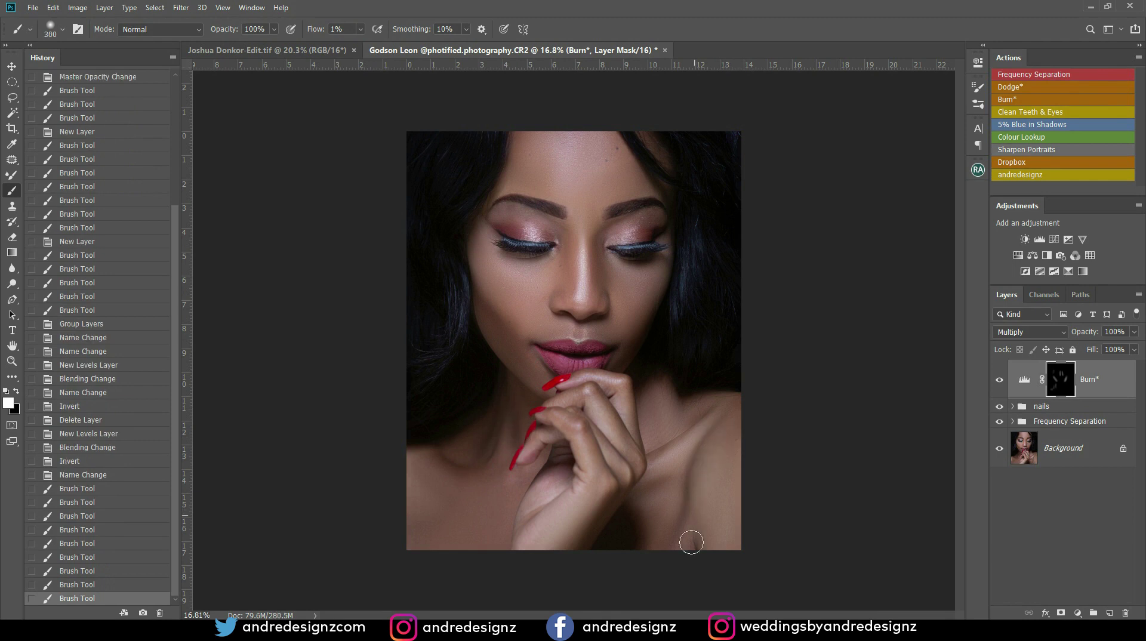
mouse_move(683, 538)
left_mouse_down()
mouse_move(668, 487)
mouse_move(643, 510)
mouse_move(674, 426)
mouse_move(645, 408)
mouse_move(673, 476)
left_mouse_up()
left_click_drag(745, 422, 721, 479)
mouse_move(687, 426)
left_mouse_down()
mouse_move(707, 461)
mouse_move(721, 551)
mouse_move(537, 532)
left_mouse_up()
mouse_move(453, 527)
left_mouse_down()
mouse_move(416, 548)
mouse_move(463, 582)
left_mouse_up()
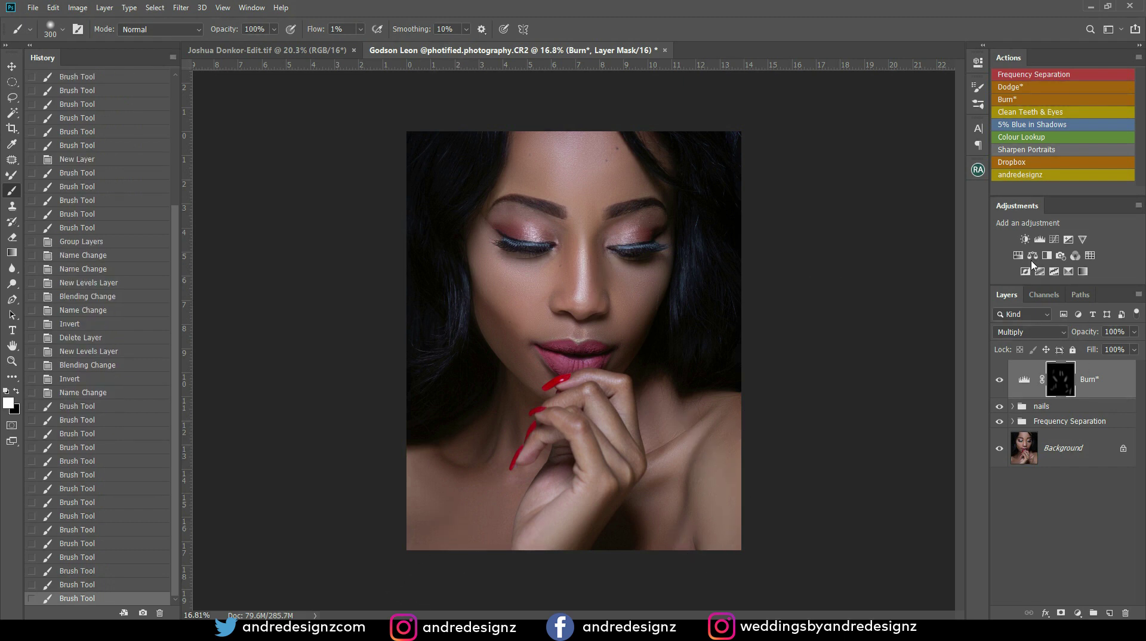
- Run the Dodge* action to add a masked dodge layer and brighten the skin under both eyes with a smaller brush
left_click(1018, 89)
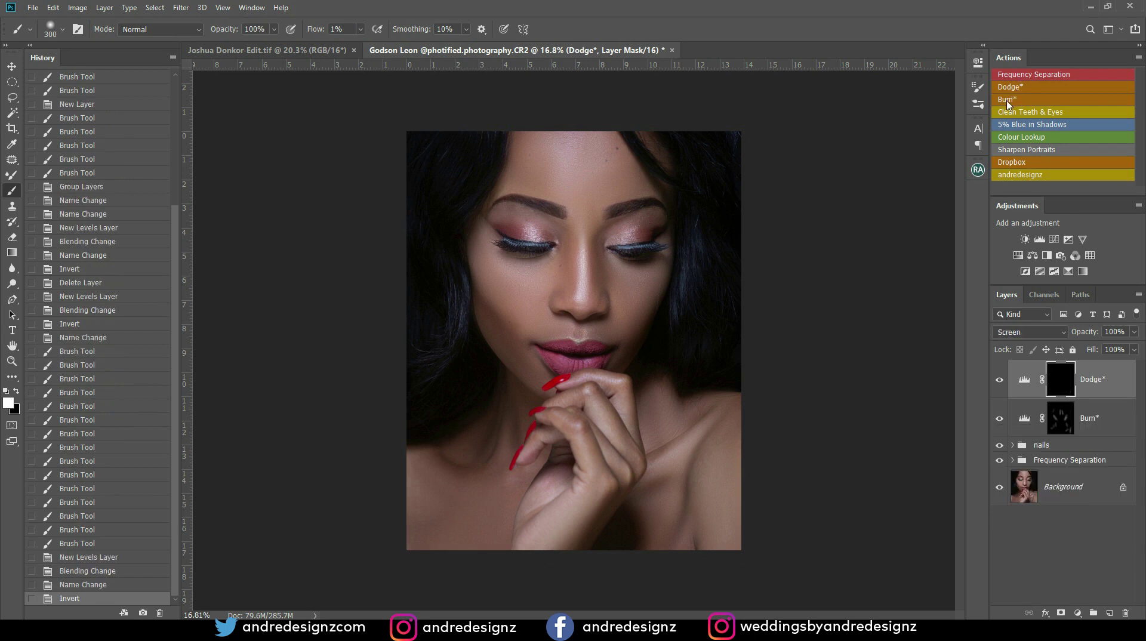
key("bracketleft")
key("bracketleft")
key("bracketleft")
key("bracketleft")
left_click_drag(558, 265, 554, 265)
mouse_move(648, 265)
left_mouse_down()
mouse_move(621, 268)
mouse_move(654, 256)
mouse_move(626, 269)
left_mouse_up()
- Enlarge the brush and dodge both cheeks and the areas around the mouth on the Dodge* mask
key("bracketright")
key("bracketright")
key("bracketright")
mouse_move(620, 295)
left_mouse_down()
mouse_move(612, 263)
mouse_move(625, 287)
mouse_move(639, 285)
mouse_move(615, 268)
left_mouse_up()
left_click_drag(625, 283, 632, 302)
left_click_drag(623, 283, 631, 301)
mouse_move(554, 279)
left_mouse_down()
mouse_move(504, 257)
mouse_move(524, 309)
mouse_move(492, 263)
left_mouse_up()
left_click_drag(557, 331, 544, 330)
mouse_move(617, 338)
left_mouse_down()
mouse_move(600, 331)
mouse_move(619, 326)
mouse_move(607, 342)
mouse_move(580, 329)
mouse_move(600, 351)
left_mouse_up()
- Set the brush to 200 pixels, compare the image without the Dodge* layer, and dodge the skin between the eyebrows
key("[")
key("[")
key("[")
key("[")
key("[")
key("bracketright")
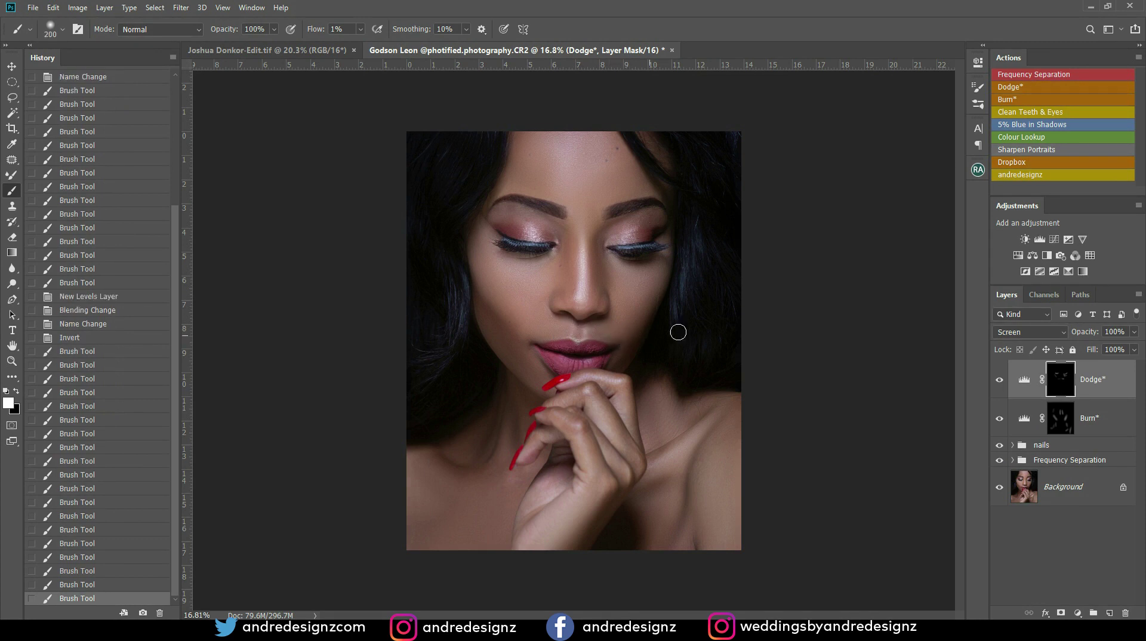
left_click(996, 382)
left_click(995, 383)
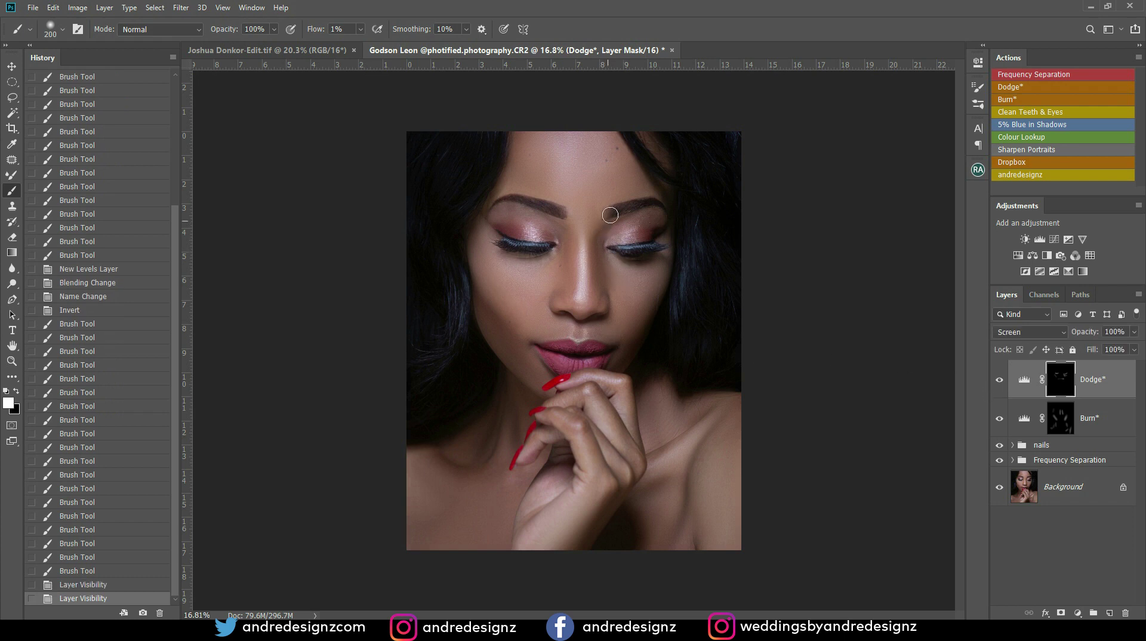
left_click_drag(591, 210, 576, 222)
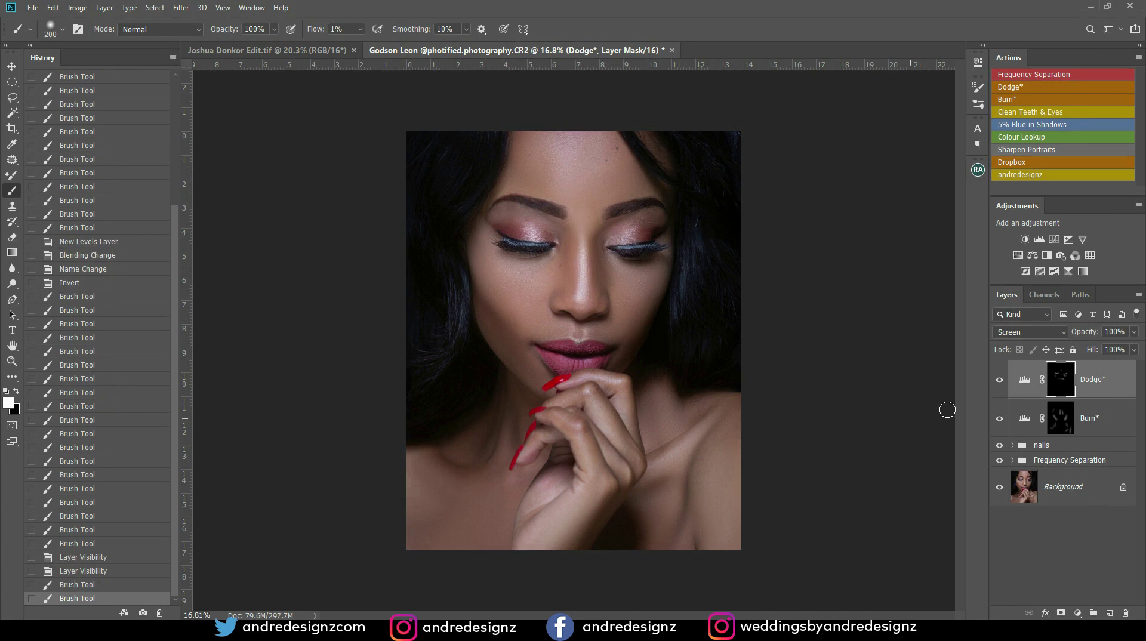
- Stamp all visible layers onto a new layer above Dodge* and open its duplicate in the Camera Raw Filter
left_click(1097, 371)
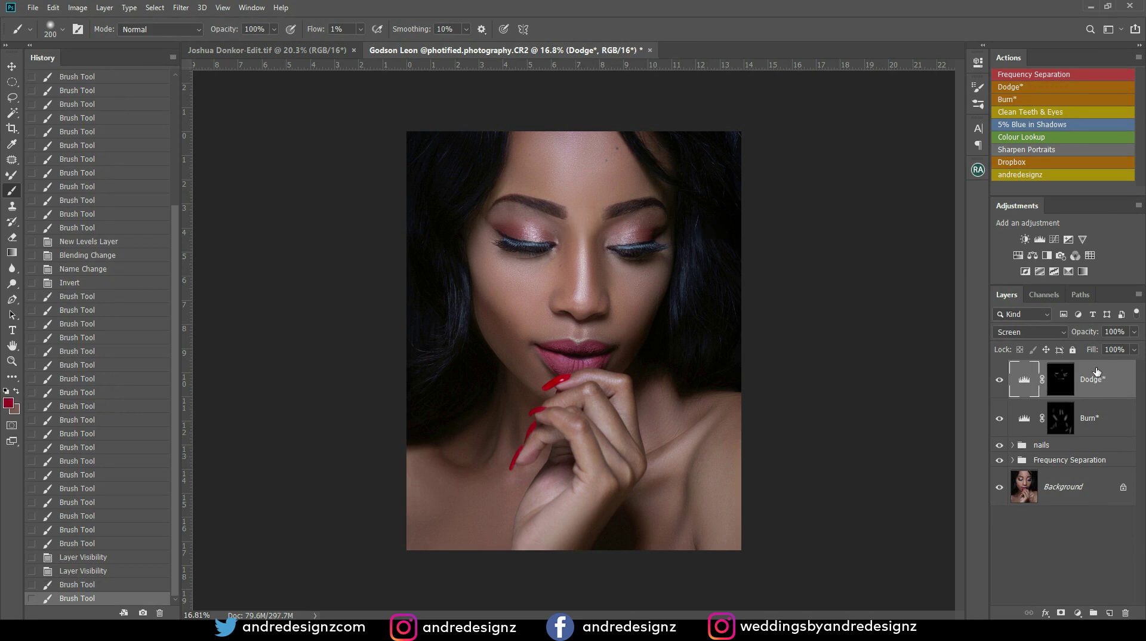
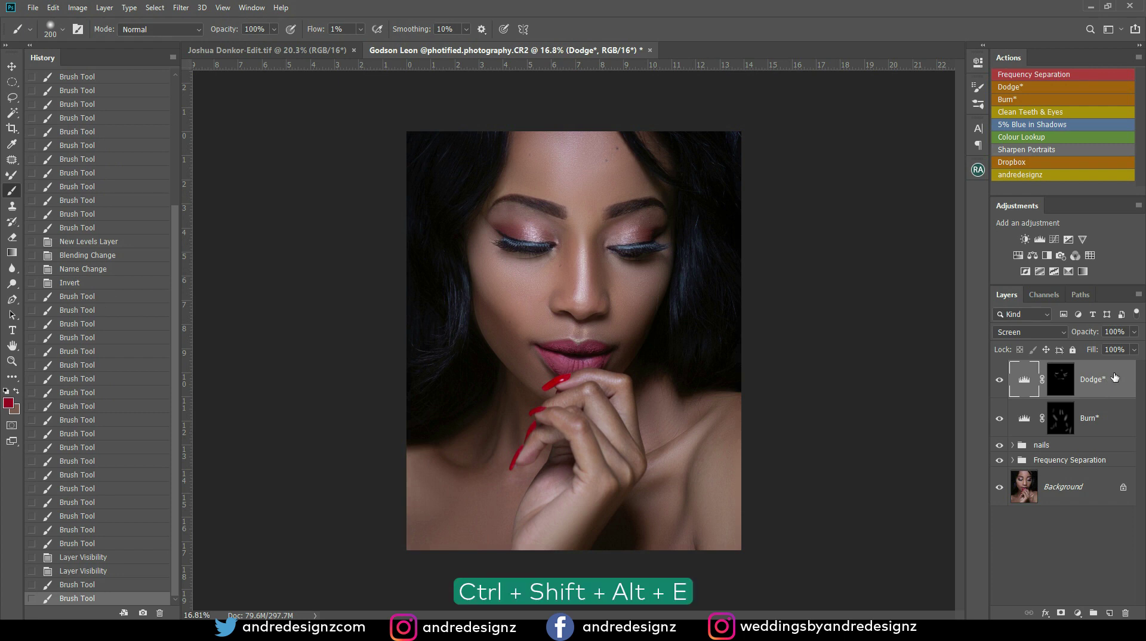
key("ctrl+shift+alt+e")
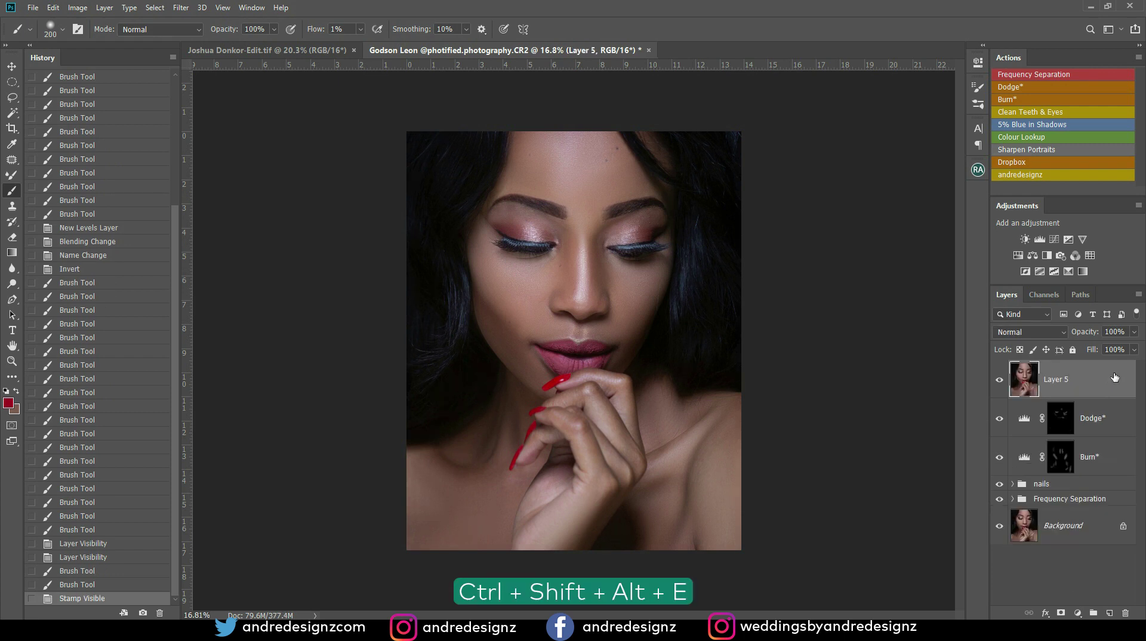
key("ctrl+j")
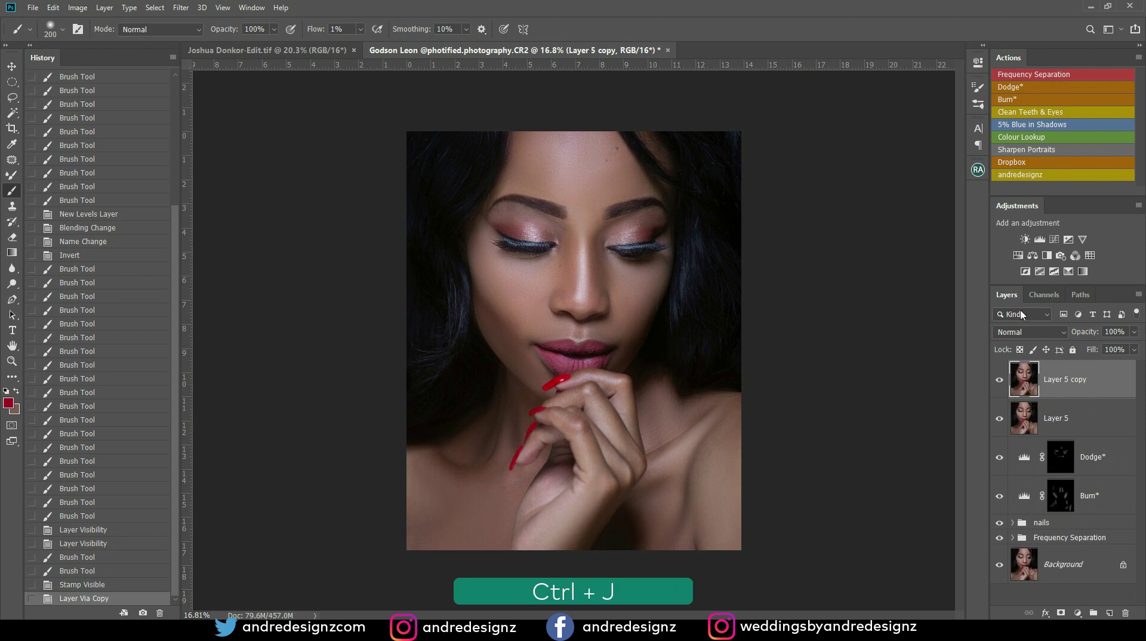
left_click(181, 8)
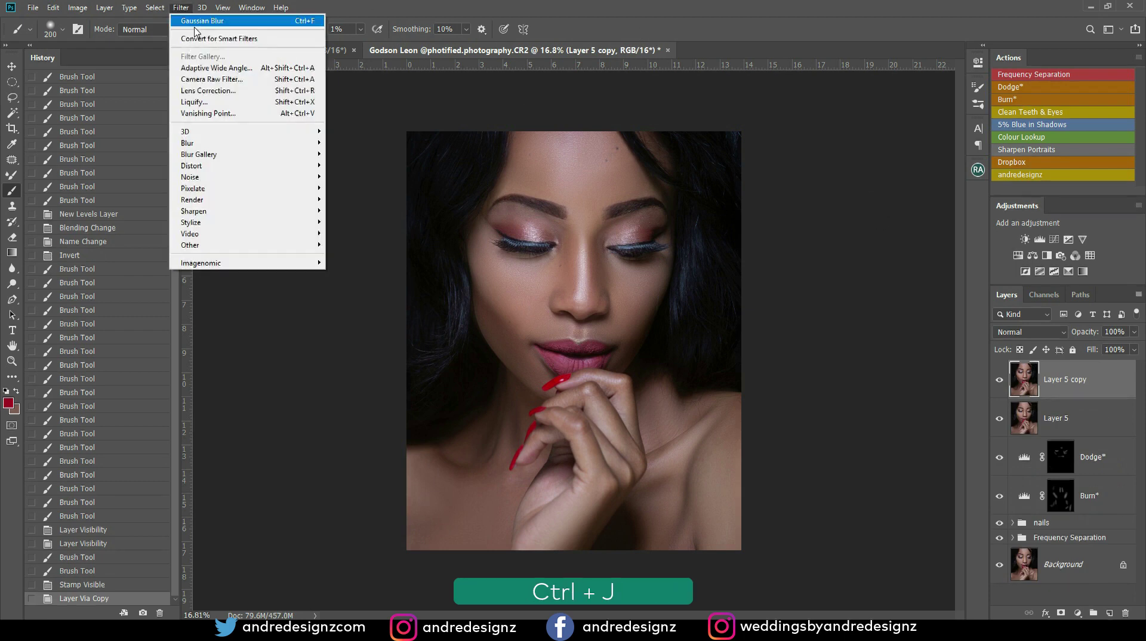
left_click(226, 79)
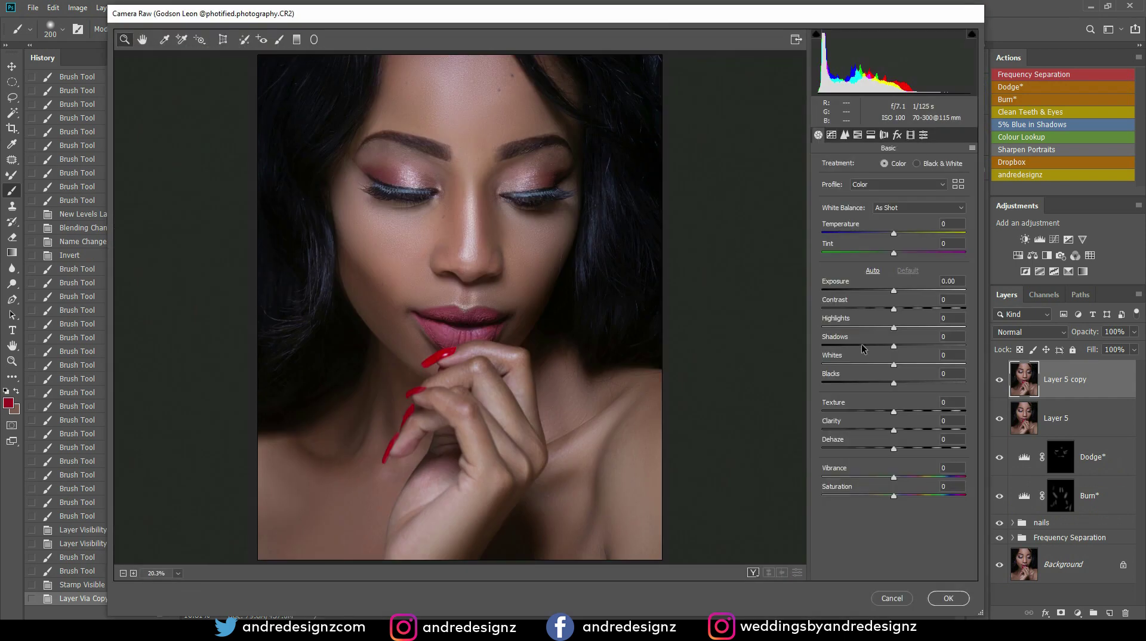
- Try the automatic tone adjustment in Camera Raw and reset the sliders to their defaults
left_click(872, 270)
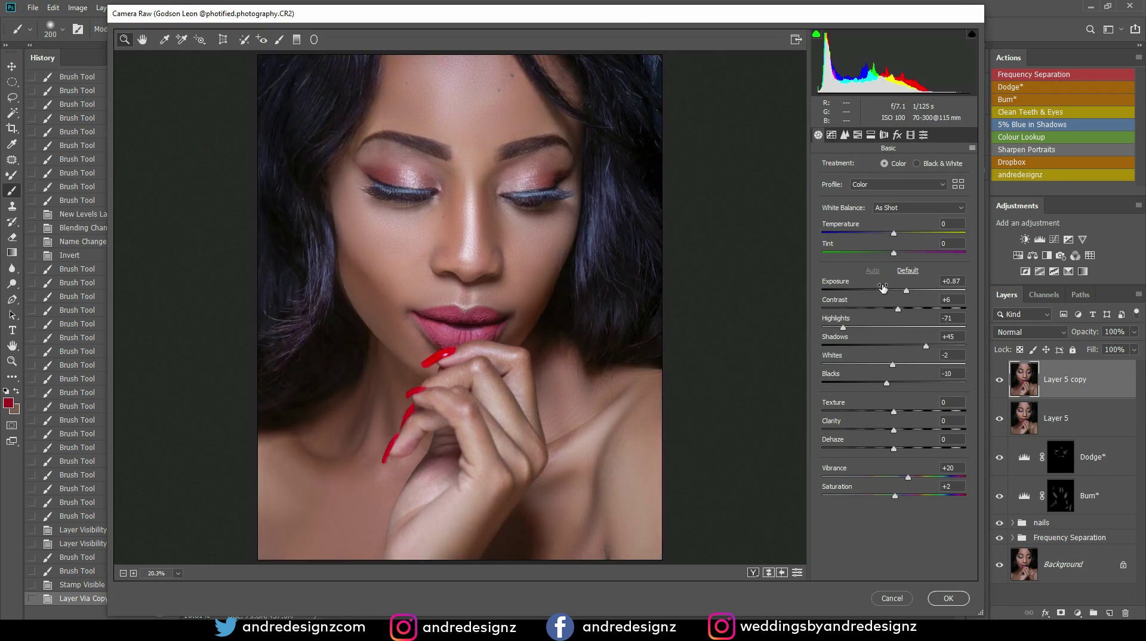
left_click(910, 285)
left_click(910, 272)
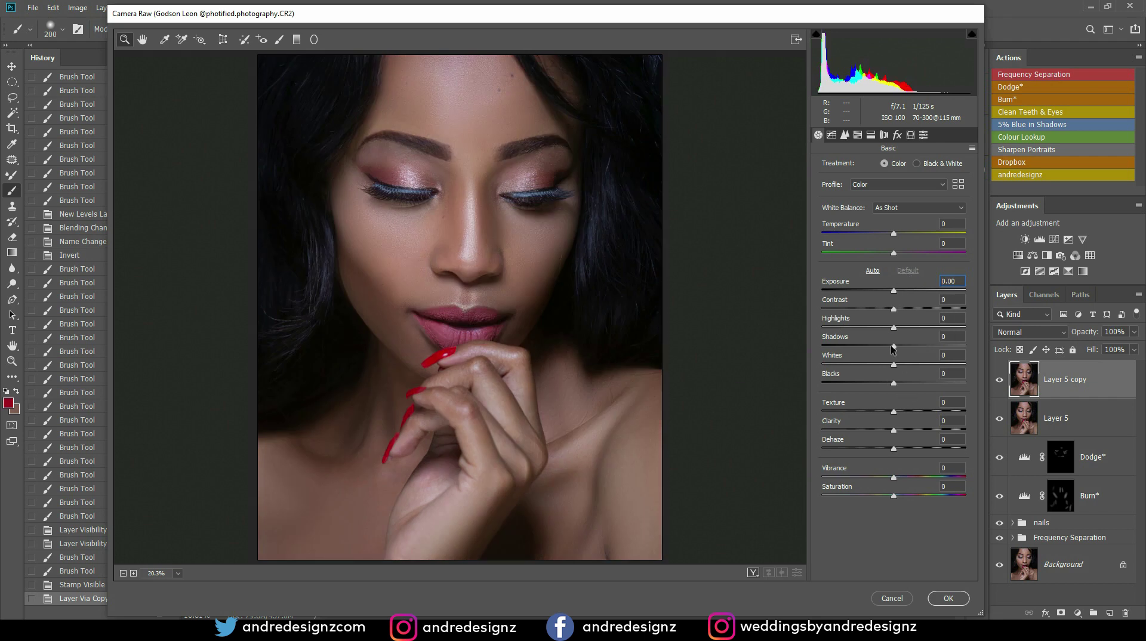
- Set Shadows to +44, Dehaze to +13 and Contrast to +18, raise Vibrance slightly, and apply the filter, comparing before and after
left_click_drag(894, 346, 922, 344)
left_click_drag(896, 449, 906, 448)
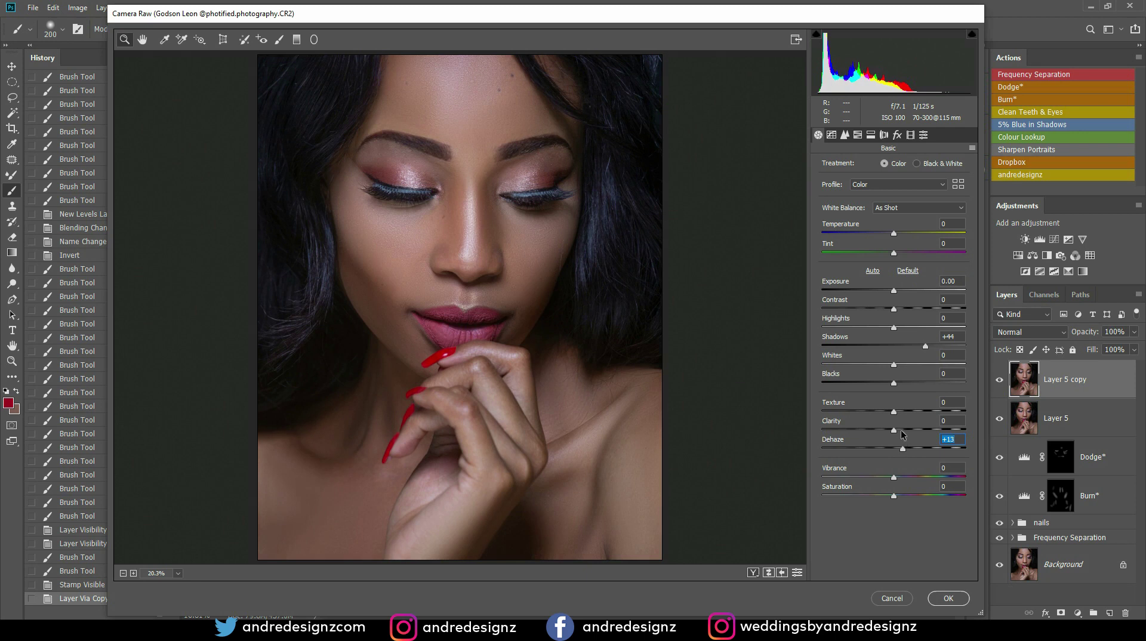
mouse_move(893, 315)
left_mouse_down()
mouse_move(881, 317)
mouse_move(906, 321)
left_mouse_up()
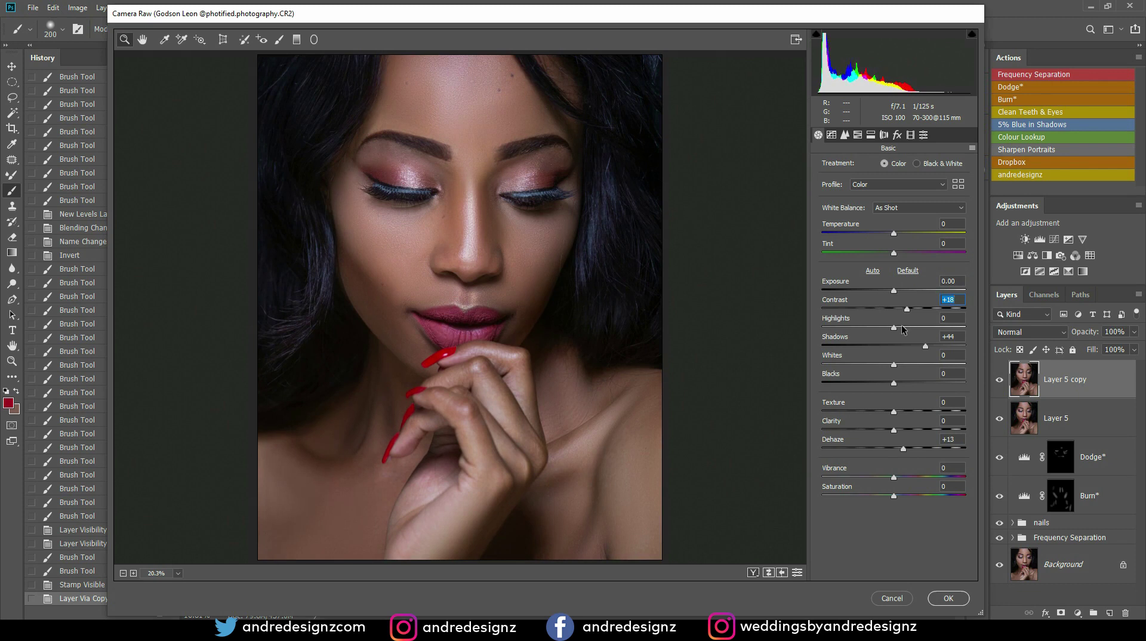
left_click_drag(897, 478, 908, 479)
left_click(957, 599)
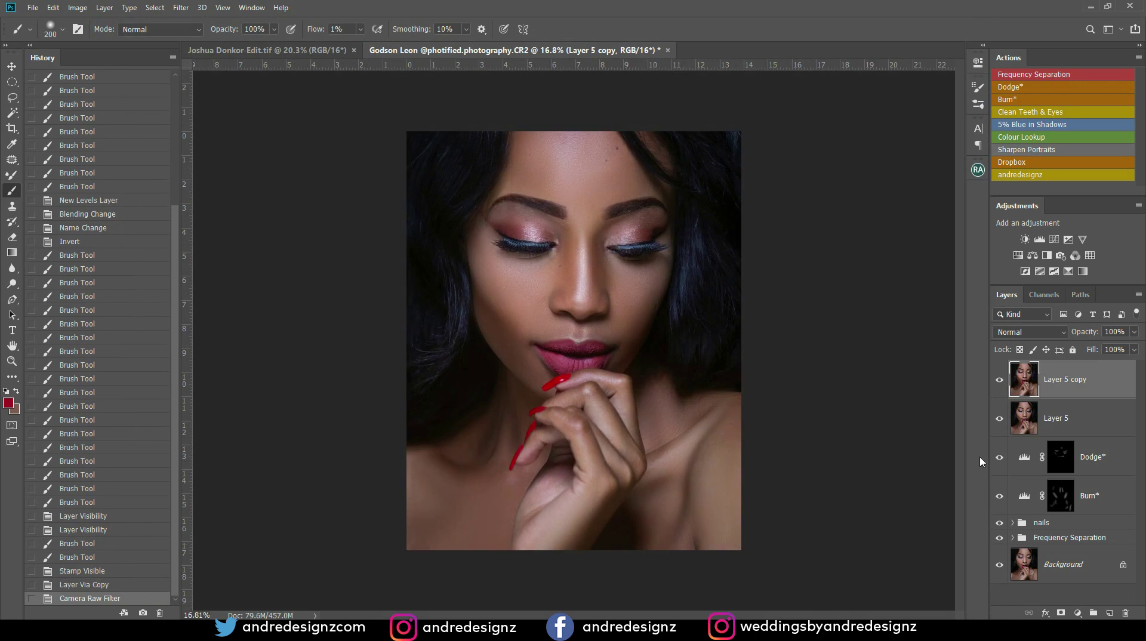
left_click(1000, 381)
left_click(999, 380)
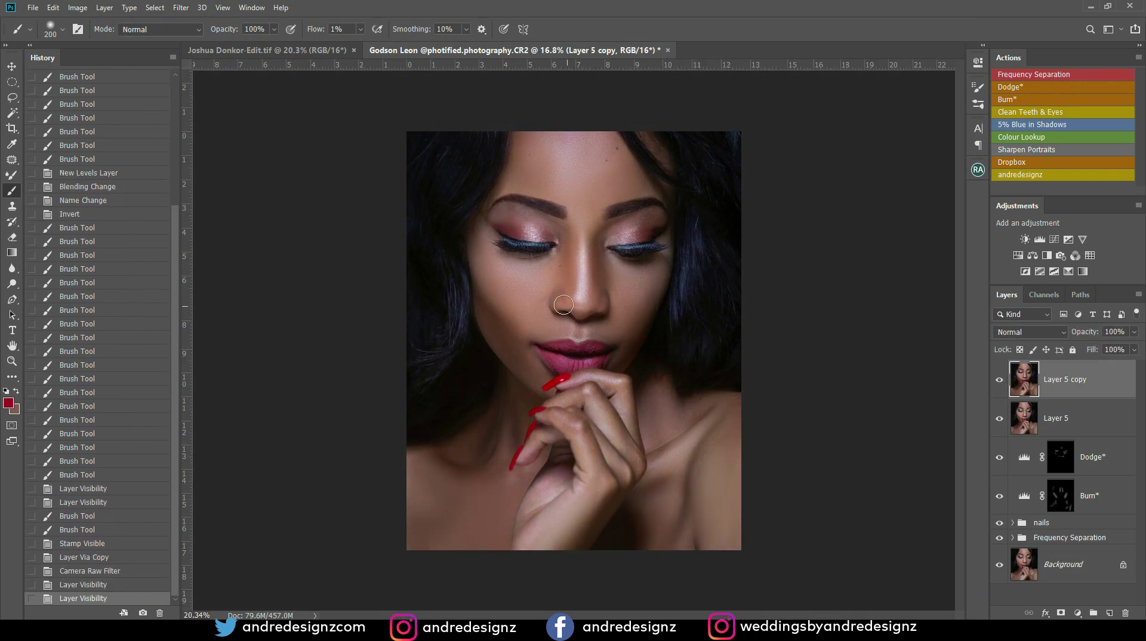
- Lasso the stray hair running from the outer lashes down the cheek edge and remove it with a Content-Aware fill
scroll(612, 308, "up", 11)
left_click_drag(681, 287, 483, 311)
scroll(485, 297, "up", 5)
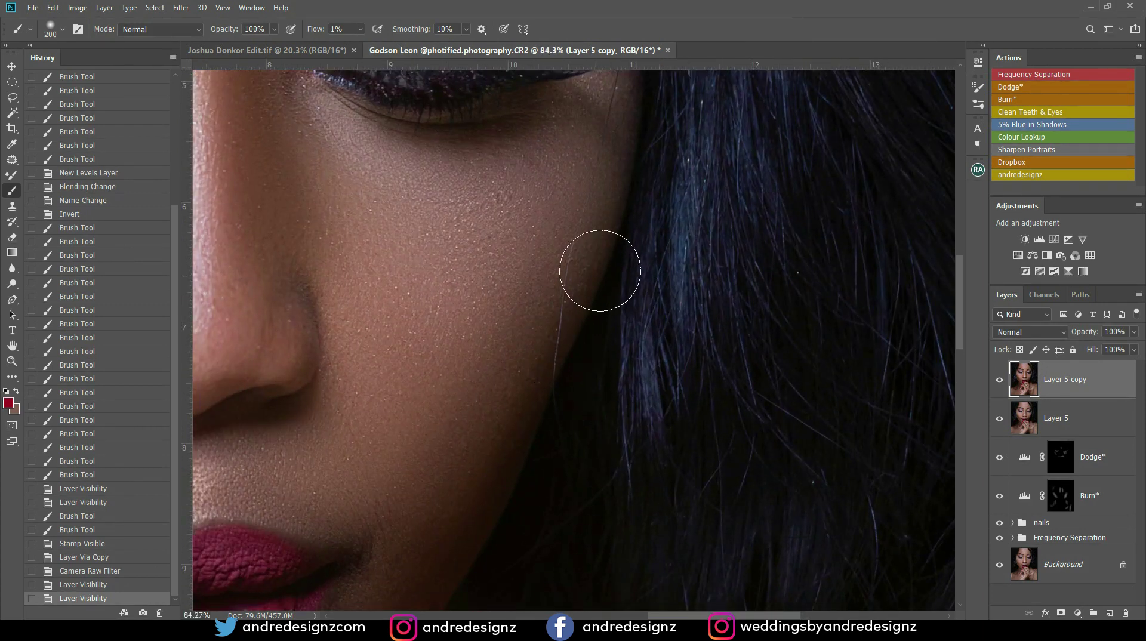
scroll(588, 271, "down", 1)
left_click_drag(596, 186, 555, 331)
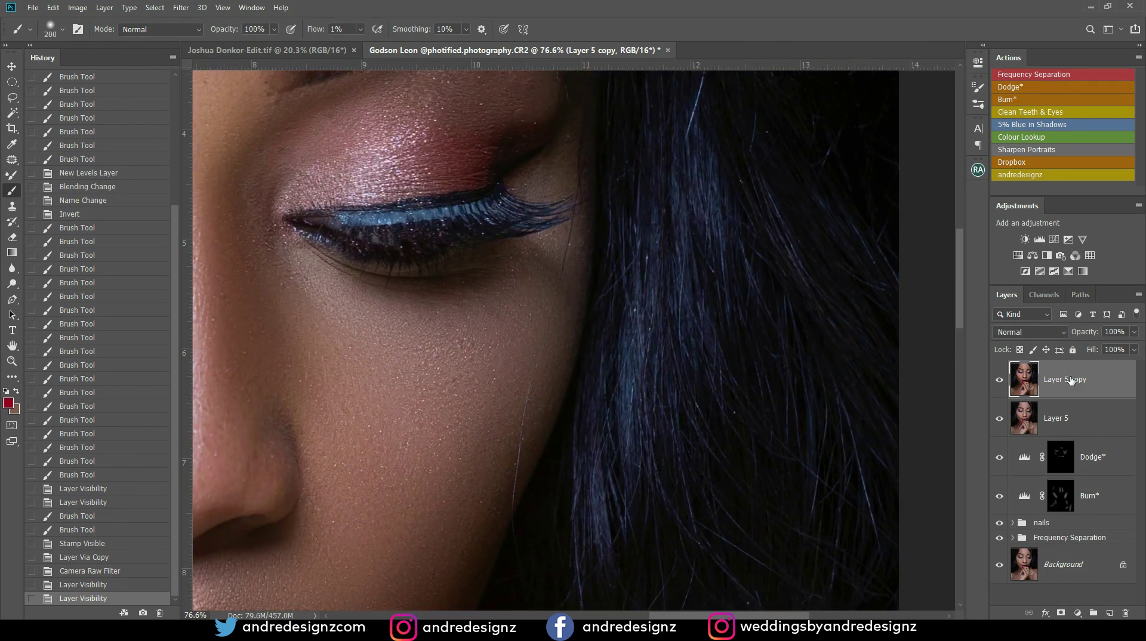
key("l")
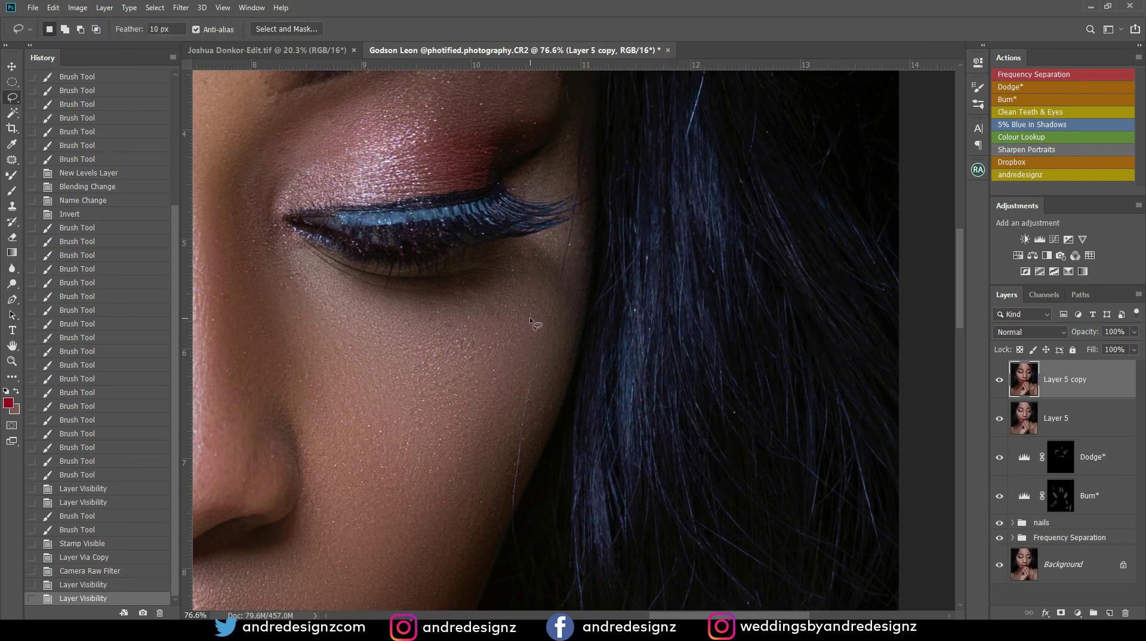
left_click_drag(573, 249, 553, 350)
mouse_move(533, 427)
left_mouse_down()
mouse_move(517, 505)
mouse_move(503, 518)
mouse_move(566, 260)
left_mouse_up()
key("shift")
key("shift+BackSpace")
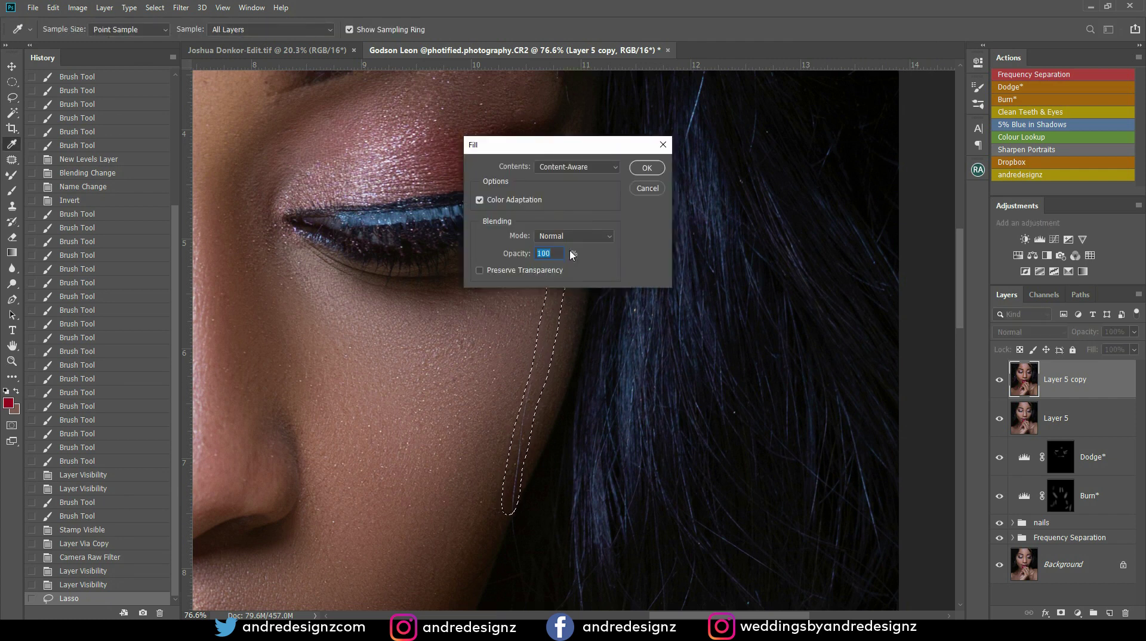
key("Return")
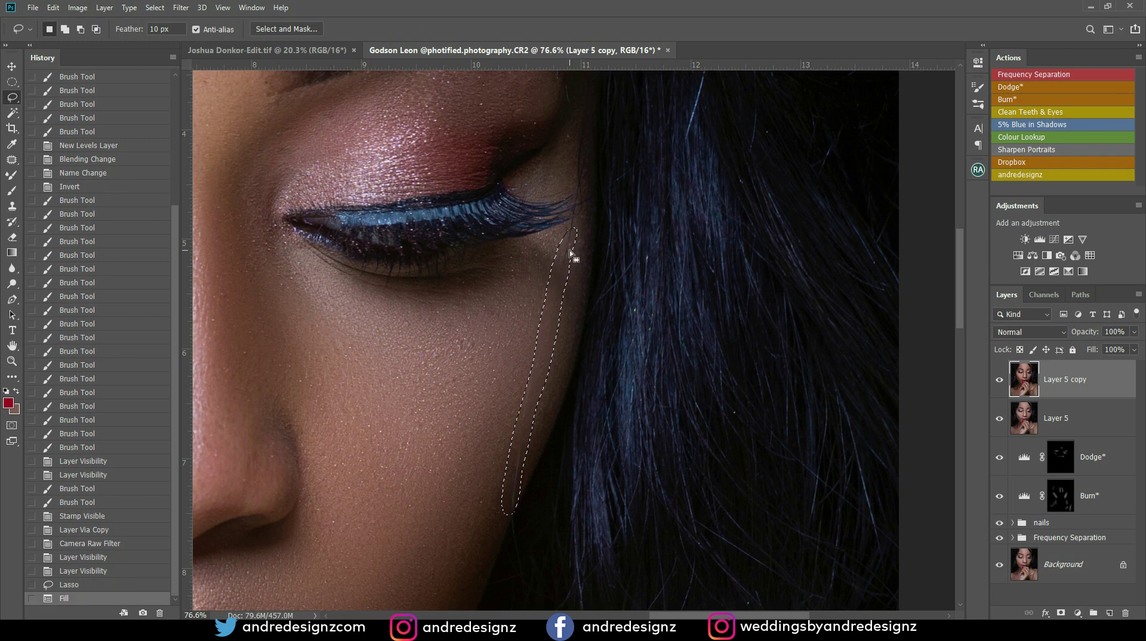
key("ctrl+d")
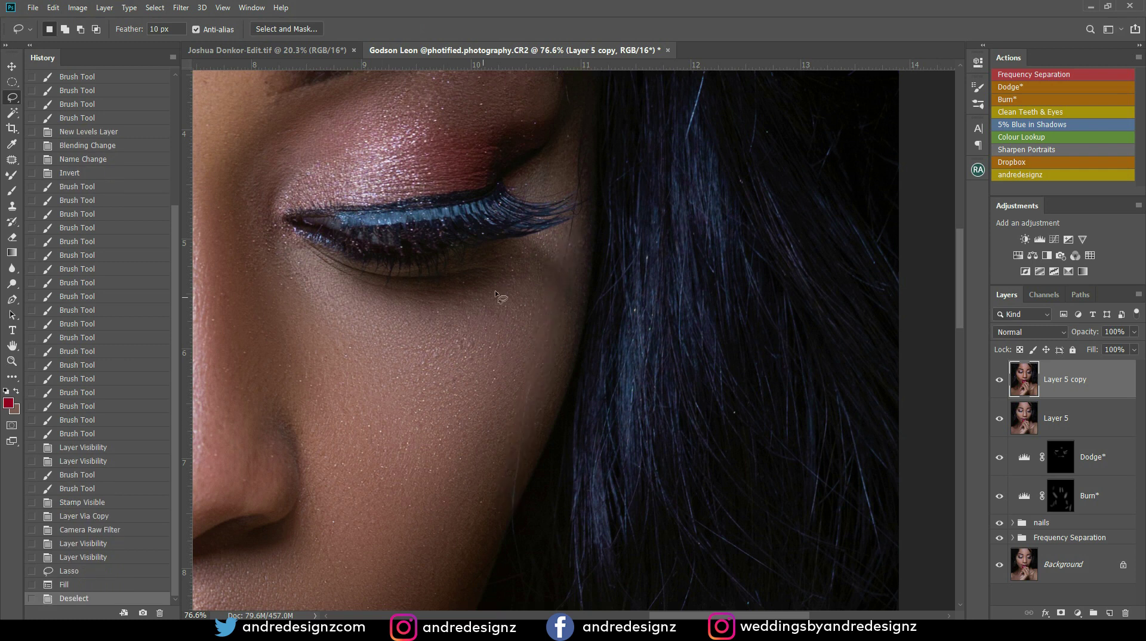
- Compare the cheek before and after by toggling the visibility of the Layer 5 copy layer
left_click(1000, 382)
left_click(1000, 382)
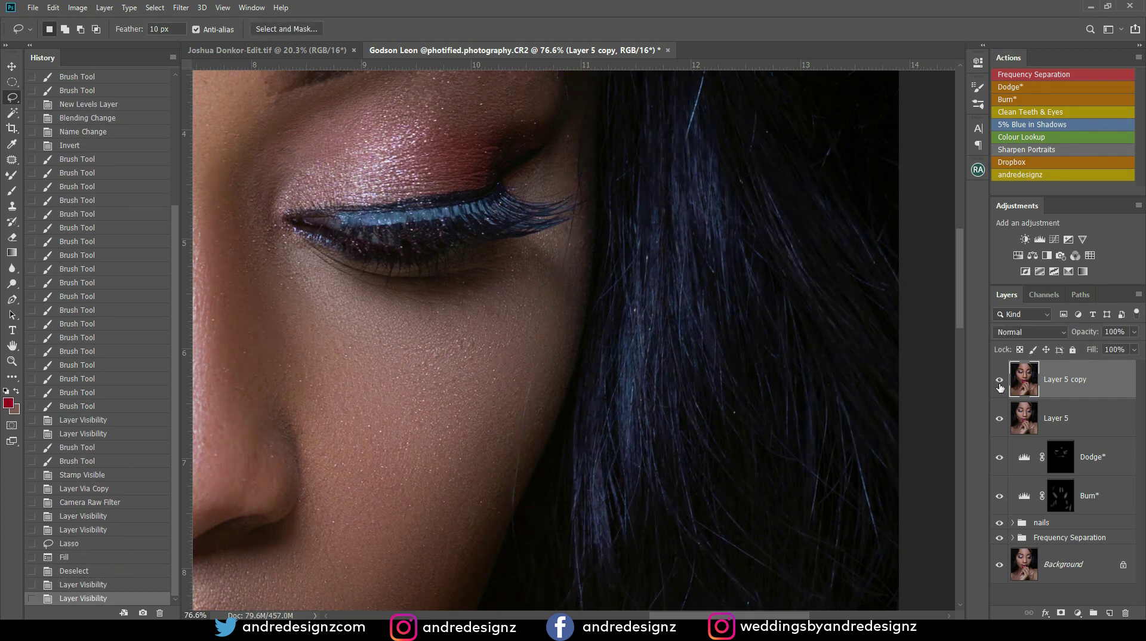
left_click(1000, 382)
left_click(999, 382)
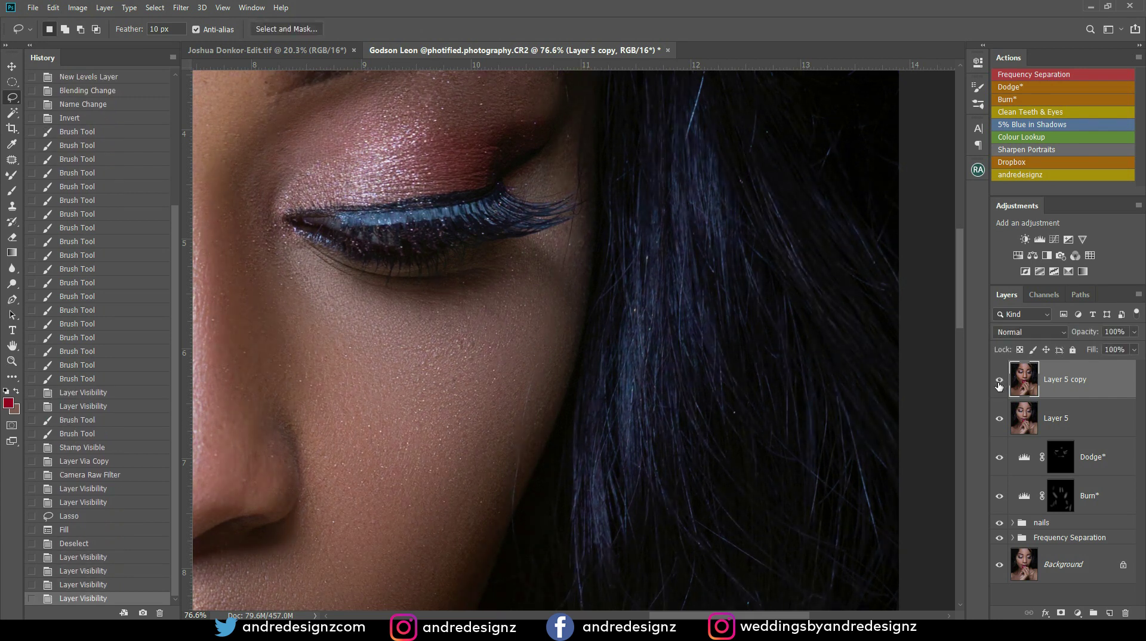
- Try to clone clean skin over the cheek edge with the Clone Stamp at full flow, and undo it
key("s")
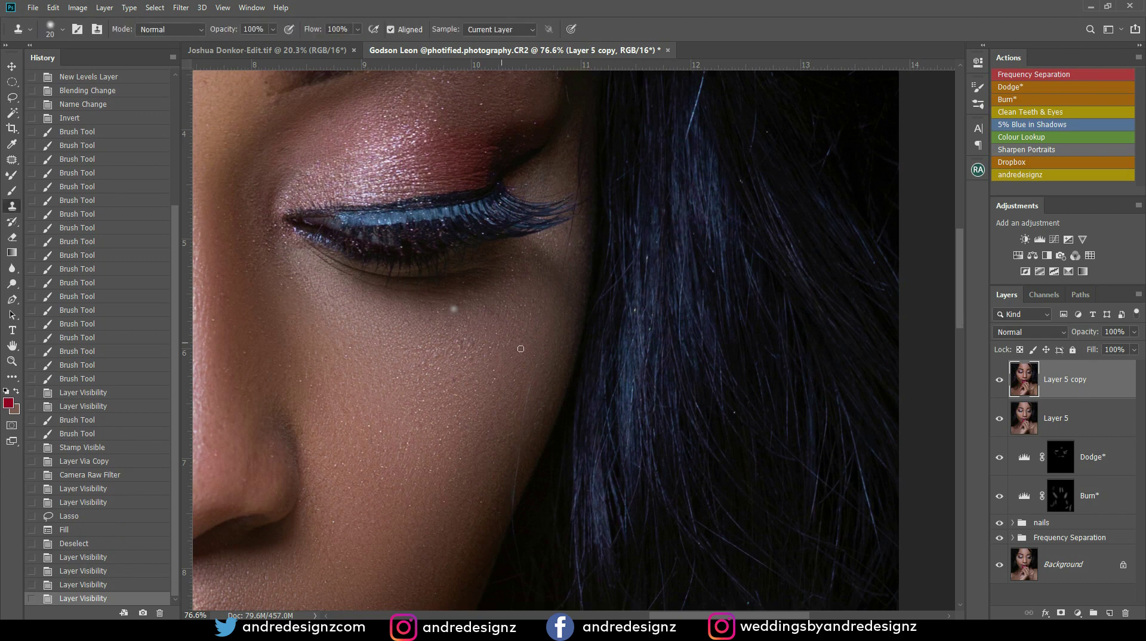
left_click(515, 378, "alt")
left_click_drag(525, 414, 536, 412)
key("ctrl+z")
key("ctrl+z")
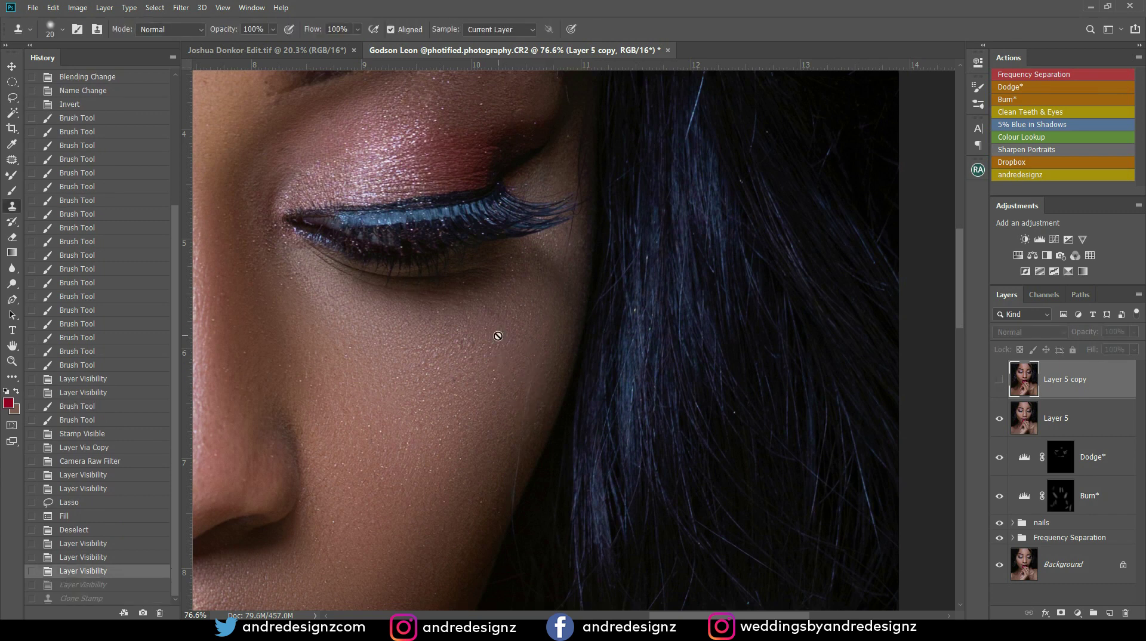
left_click(1000, 388)
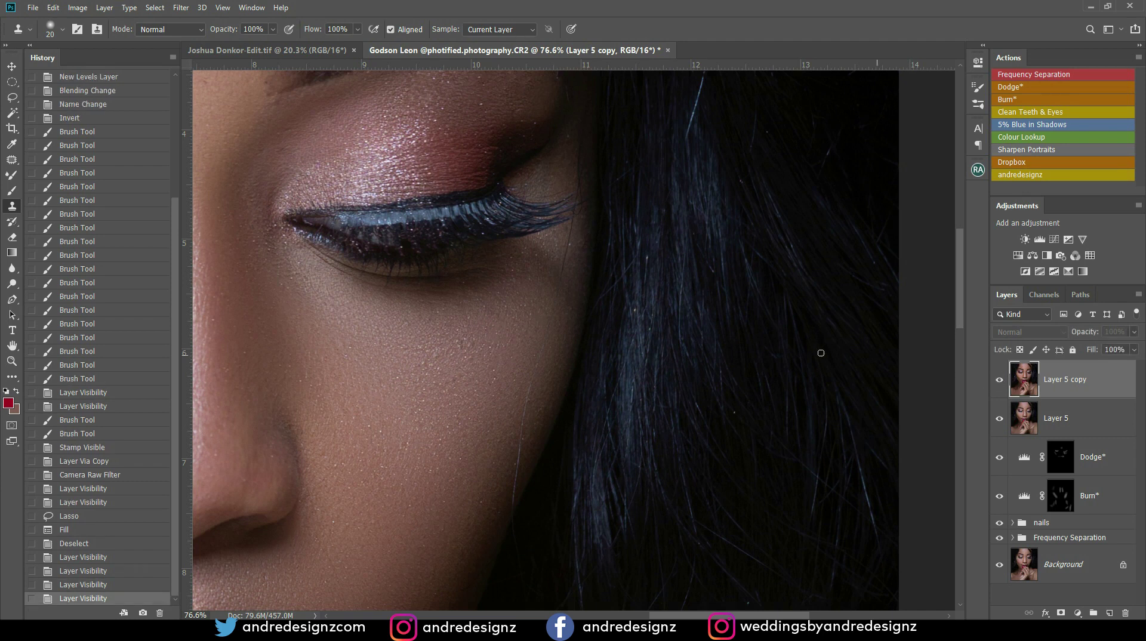
- Set the Clone Stamp flow to 25% and clone sampled skin over the hair remnant near the cheek edge
left_click(357, 29)
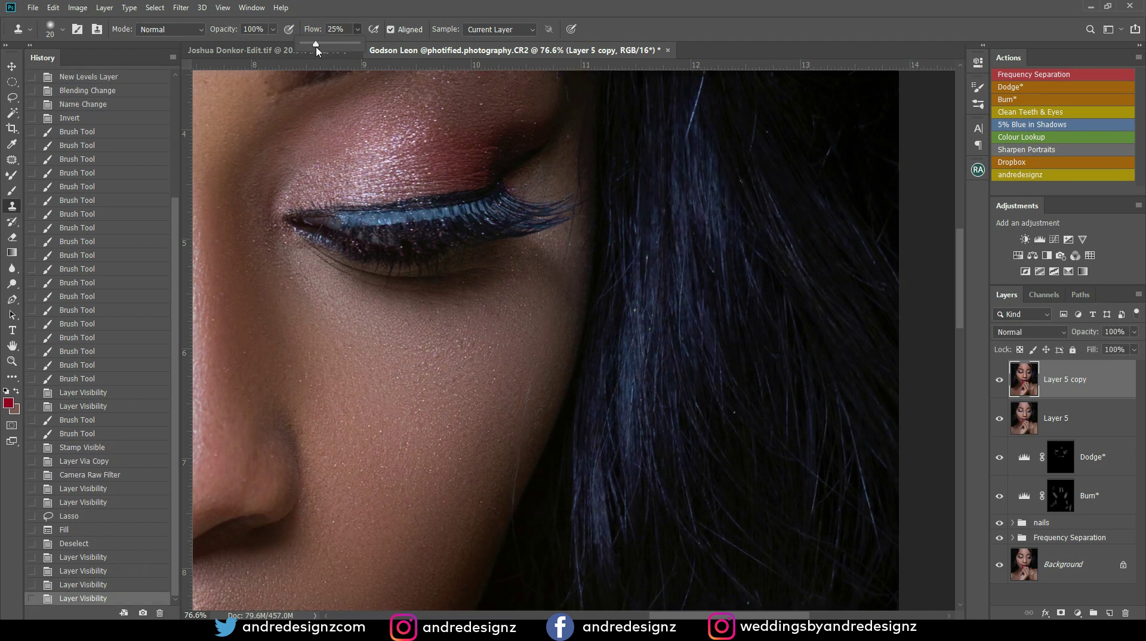
left_click(530, 393)
left_click(537, 443)
key("ctrl+z")
- Patch the remaining traces of the stray hair along the cheek edge with the Patch tool, deselecting after each patch
key("j")
mouse_move(542, 312)
left_mouse_down()
mouse_move(545, 302)
mouse_move(529, 375)
mouse_move(542, 394)
mouse_move(518, 406)
mouse_move(526, 444)
mouse_move(513, 511)
mouse_move(527, 458)
mouse_move(512, 473)
mouse_move(509, 455)
mouse_move(512, 471)
mouse_move(555, 405)
left_mouse_up()
key("ctrl+d")
key("ctrl+d")
key("ctrl+d")
key("ctrl+d")
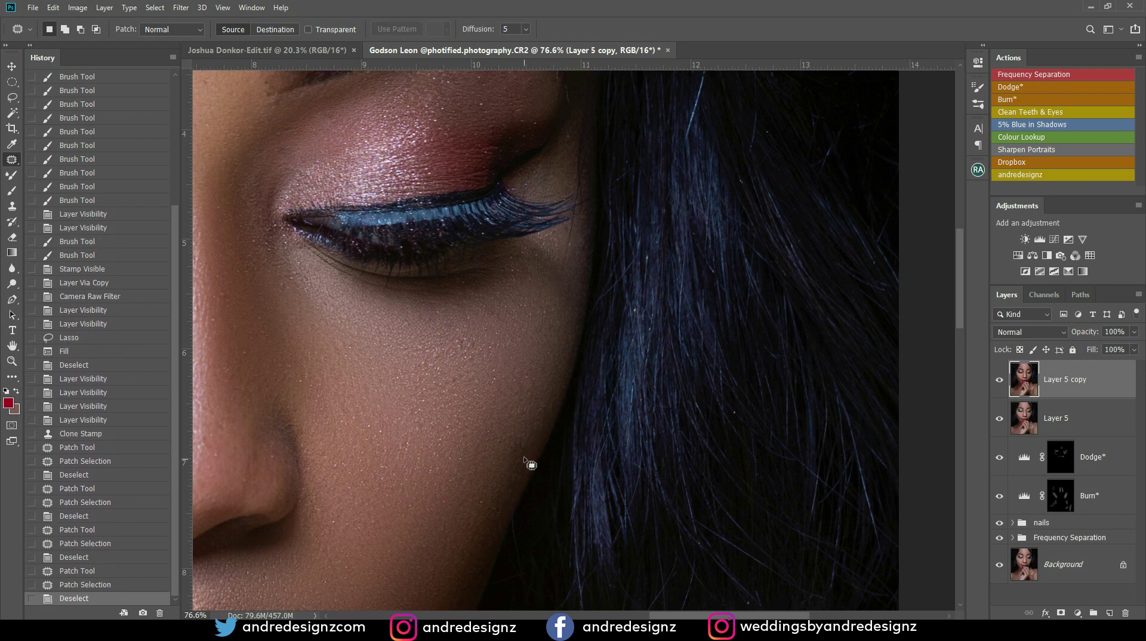
- Try patching the hair just below the outer eyelash tips, and revert both patches in the history
left_click_drag(567, 230, 561, 307)
key("ctrl+d")
left_click_drag(569, 250, 573, 266)
left_click_drag(571, 269, 571, 299)
key("ctrl+d")
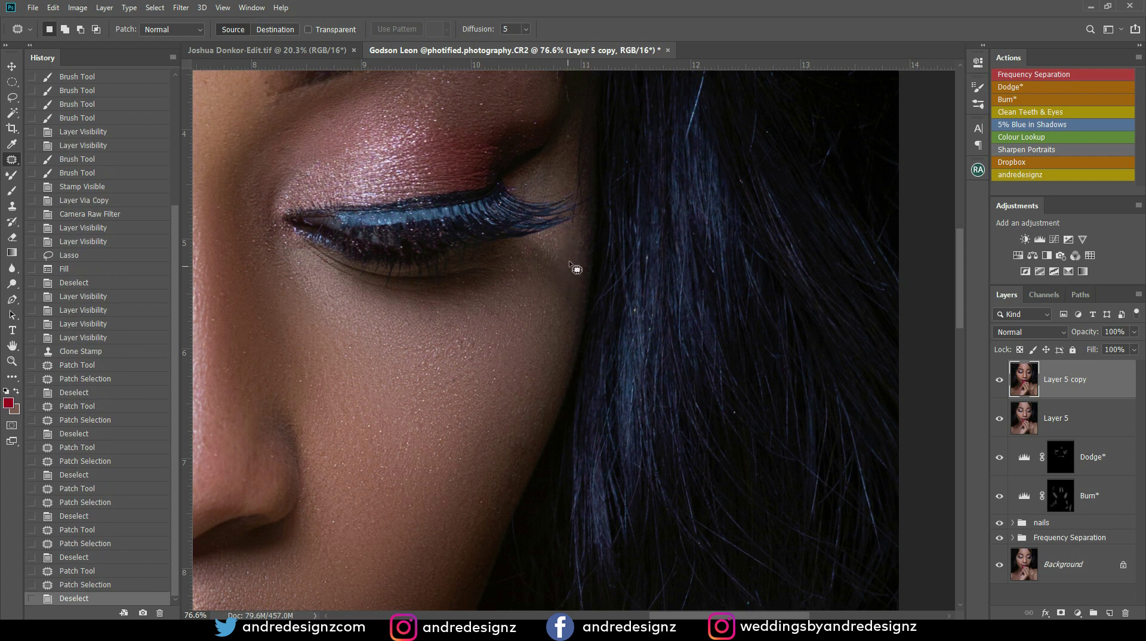
left_click(90, 558)
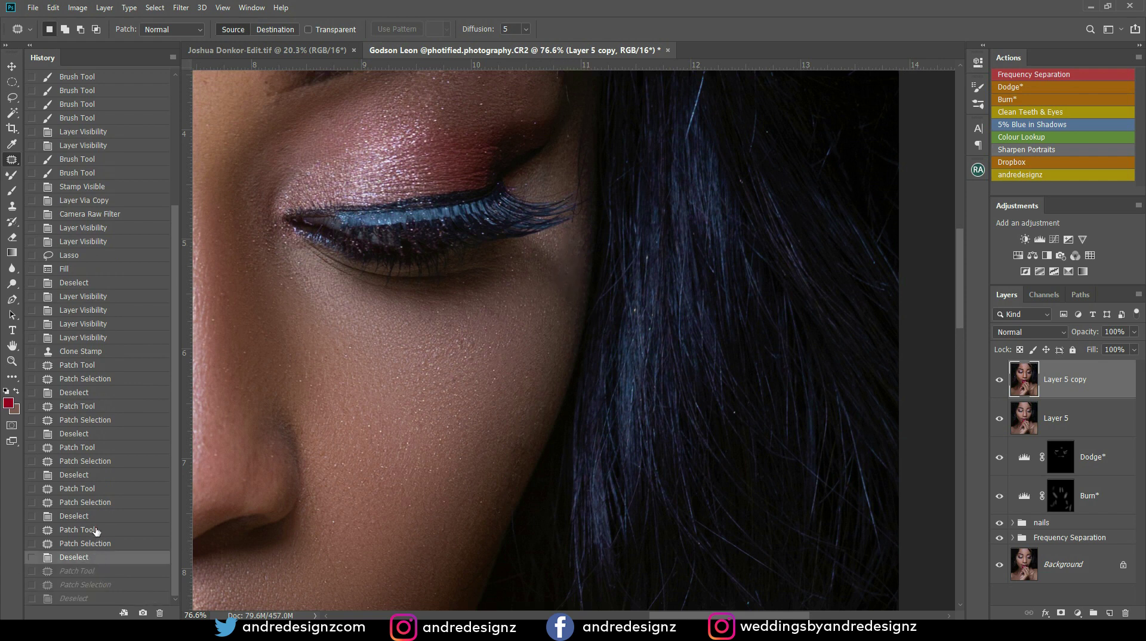
left_click(96, 531)
left_click(600, 229)
- Patch the lower part of the fine hair on the skin beneath the outer eyelashes in small sections
scroll(591, 242, "down", 5)
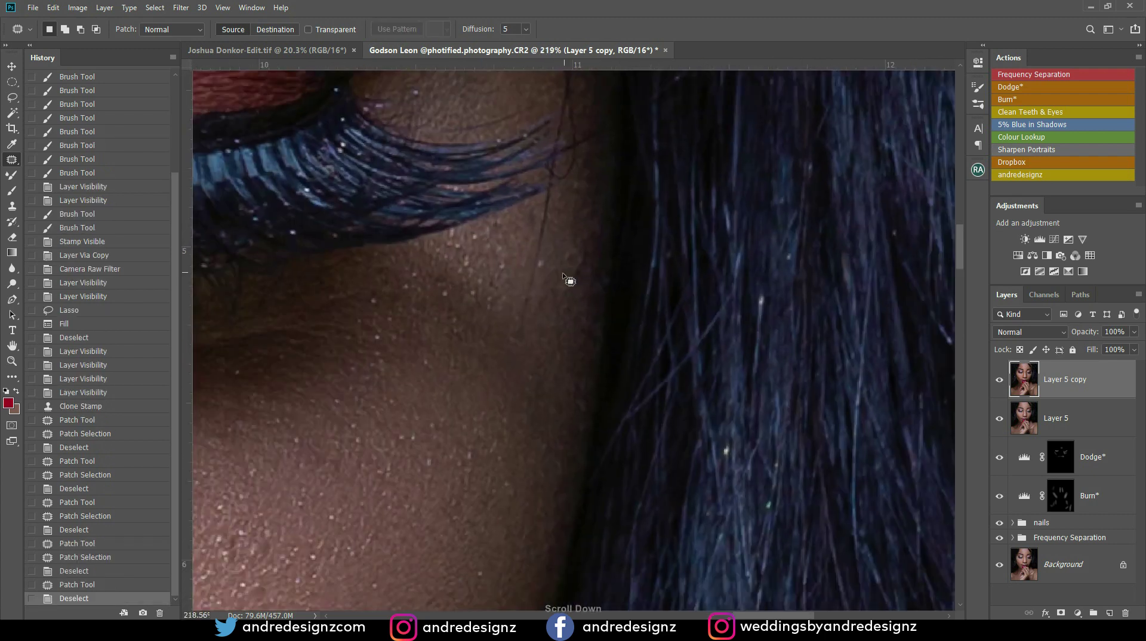
scroll(563, 274, "down", 1)
mouse_move(532, 312)
left_mouse_down()
mouse_move(530, 338)
mouse_move(533, 314)
left_mouse_up()
left_click_drag(527, 327, 530, 352)
key("ctrl+d")
left_click_drag(535, 302, 533, 294)
left_click_drag(534, 293, 536, 311)
left_click_drag(539, 272, 536, 276)
key("ctrl+d")
- Patch the upper part of the fine hair just below the eyelash tips with several small patches
left_click_drag(543, 227, 545, 226)
left_click_drag(543, 240, 542, 258)
mouse_move(550, 207)
left_mouse_down()
mouse_move(555, 225)
mouse_move(552, 208)
left_mouse_up()
mouse_move(549, 214)
left_mouse_down()
mouse_move(555, 226)
mouse_move(544, 204)
left_mouse_up()
key("ctrl+d")
mouse_move(549, 204)
left_mouse_down()
mouse_move(559, 212)
mouse_move(540, 211)
left_mouse_up()
key("ctrl+d")
left_click_drag(541, 225, 548, 249)
key("ctrl+d")
- Patch out the looped stray hair on the skin beside the outer eyelash tips
left_click_drag(570, 160, 557, 339)
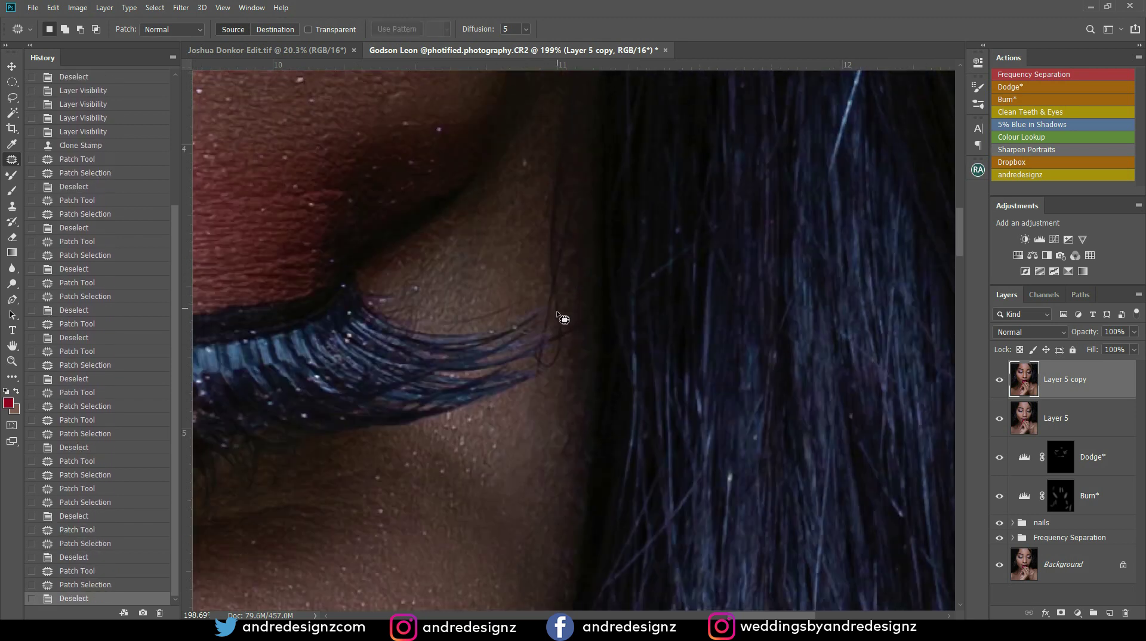
mouse_move(558, 298)
left_mouse_down()
mouse_move(563, 311)
mouse_move(561, 300)
left_mouse_up()
mouse_move(563, 307)
left_mouse_down()
mouse_move(576, 291)
mouse_move(576, 376)
mouse_move(555, 355)
left_mouse_up()
key("ctrl+d")
mouse_move(551, 362)
left_mouse_down()
mouse_move(564, 365)
mouse_move(575, 338)
mouse_move(578, 349)
left_mouse_up()
key("ctrl+d")
key("ctrl+d")
- Patch the short hair remnants just above the outer eyelash tips using nearby clean skin
mouse_move(588, 302)
left_mouse_down()
mouse_move(593, 328)
mouse_move(578, 314)
left_mouse_up()
mouse_move(551, 269)
left_mouse_down()
mouse_move(554, 337)
mouse_move(556, 273)
left_mouse_up()
mouse_move(559, 306)
left_mouse_down()
mouse_move(580, 308)
mouse_move(561, 324)
mouse_move(555, 300)
left_mouse_up()
key("ctrl+d")
left_click_drag(556, 314, 568, 300)
key("ctrl+d")
- Patch the hair strand at the temple above the eyelashes with the clean skin next to it, and deselect
mouse_move(555, 175)
left_mouse_down()
mouse_move(566, 285)
mouse_move(583, 185)
left_mouse_up()
left_click_drag(577, 226, 532, 222)
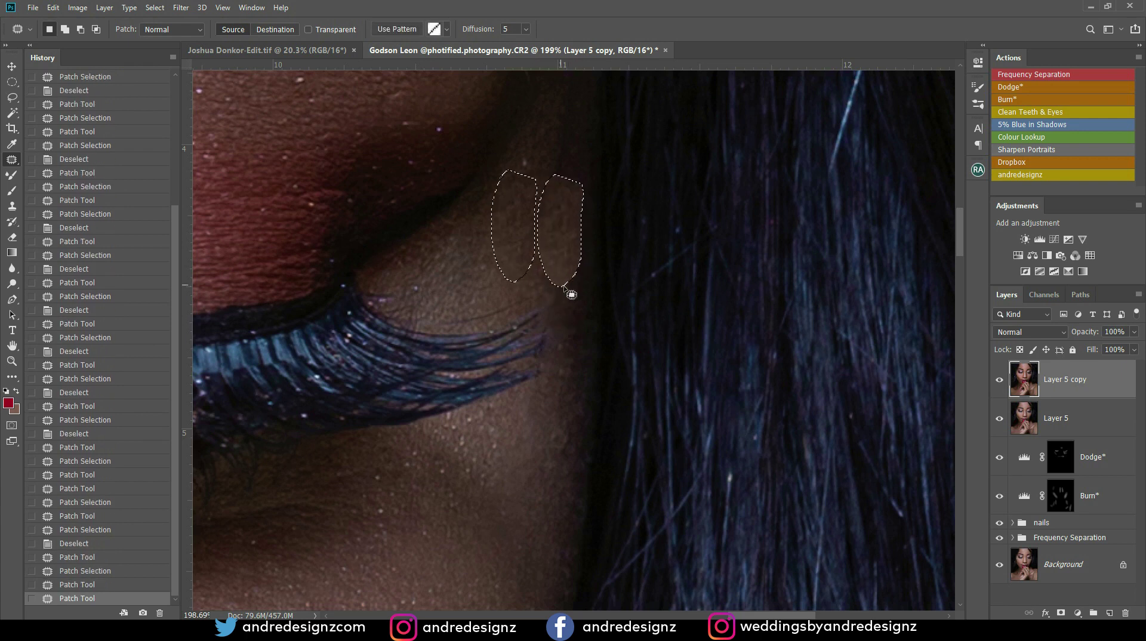
left_click_drag(561, 284, 561, 283)
key("ctrl+d")
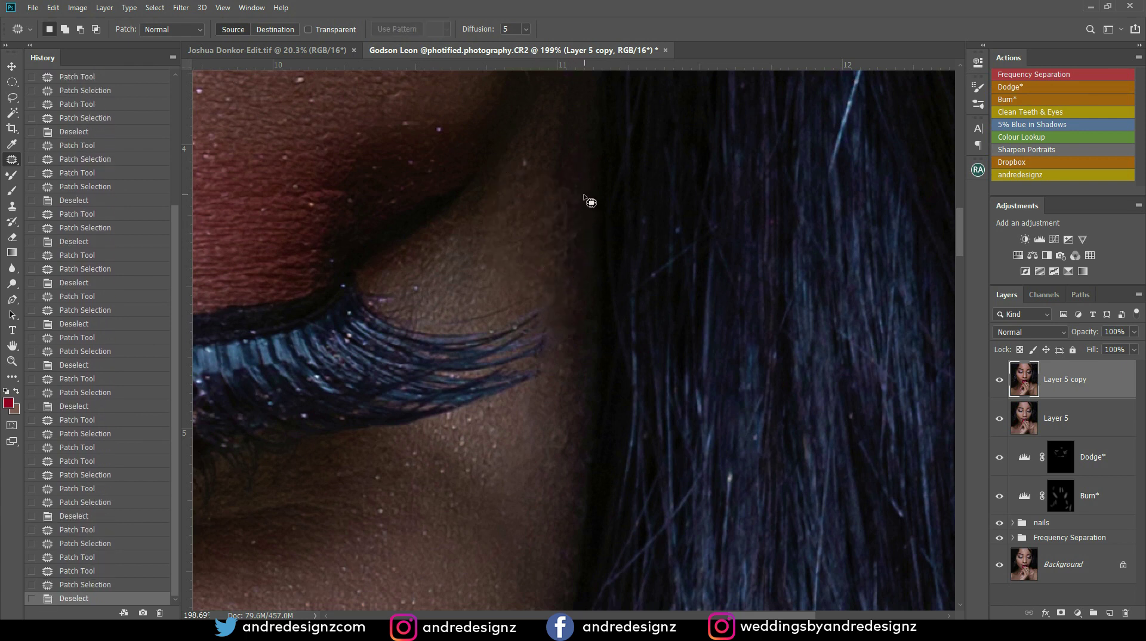
- Undo the last temple patch, patch the same oval area again with clean skin from below the eyelash tips, and deselect
key("ctrl+alt+z")
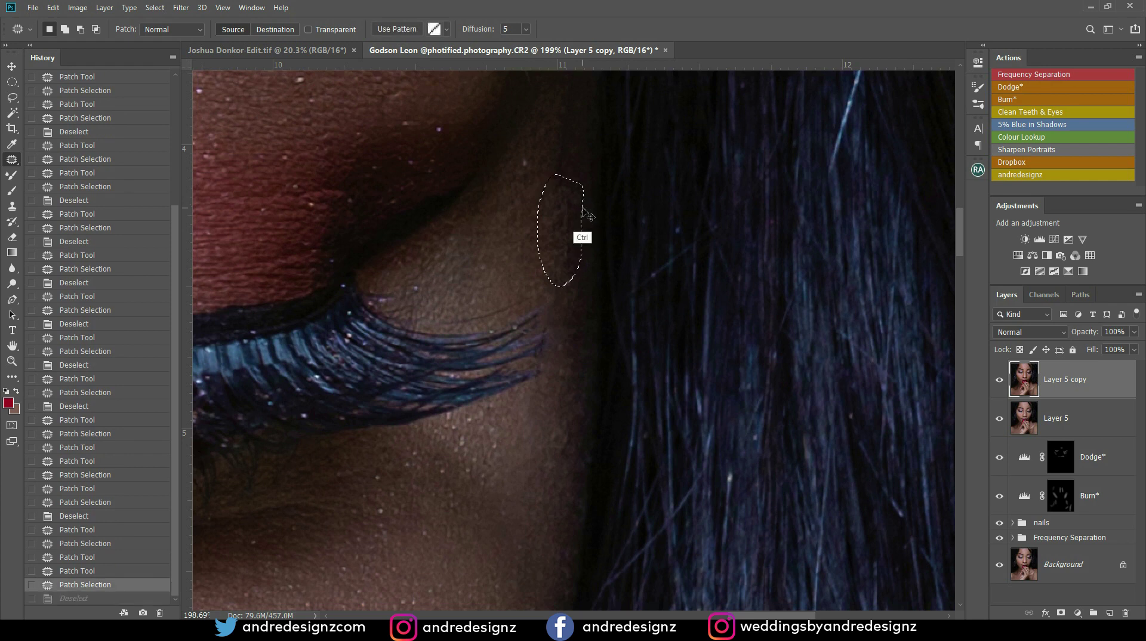
key("ctrl+alt+z")
left_click_drag(567, 239, 561, 455)
key("ctrl+d")
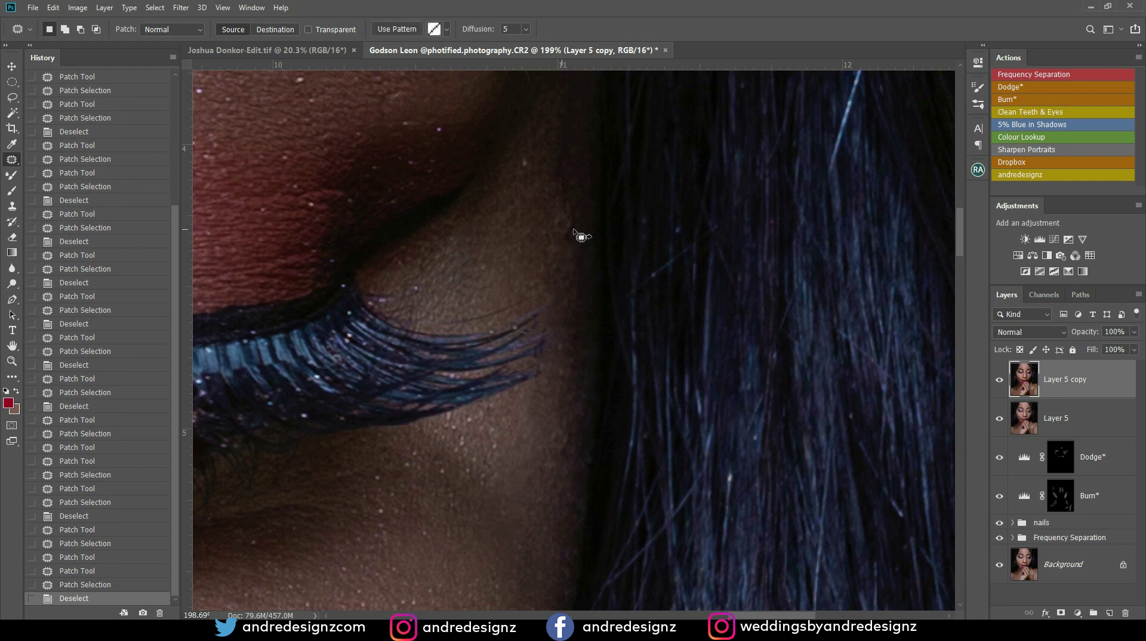
- Patch the remaining marks on the temple skin along the hairline above the eyelash tips with several small patches, deselecting after each
mouse_move(568, 101)
left_mouse_down()
mouse_move(576, 127)
mouse_move(569, 98)
left_mouse_up()
left_click_drag(563, 154, 539, 213)
key("ctrl+d")
mouse_move(555, 155)
left_mouse_down()
mouse_move(552, 201)
mouse_move(580, 216)
mouse_move(544, 233)
left_mouse_up()
key("ctrl+d")
key("ctrl+d")
mouse_move(527, 181)
left_mouse_down()
mouse_move(531, 171)
mouse_move(533, 199)
left_mouse_up()
key("ctrl+d")
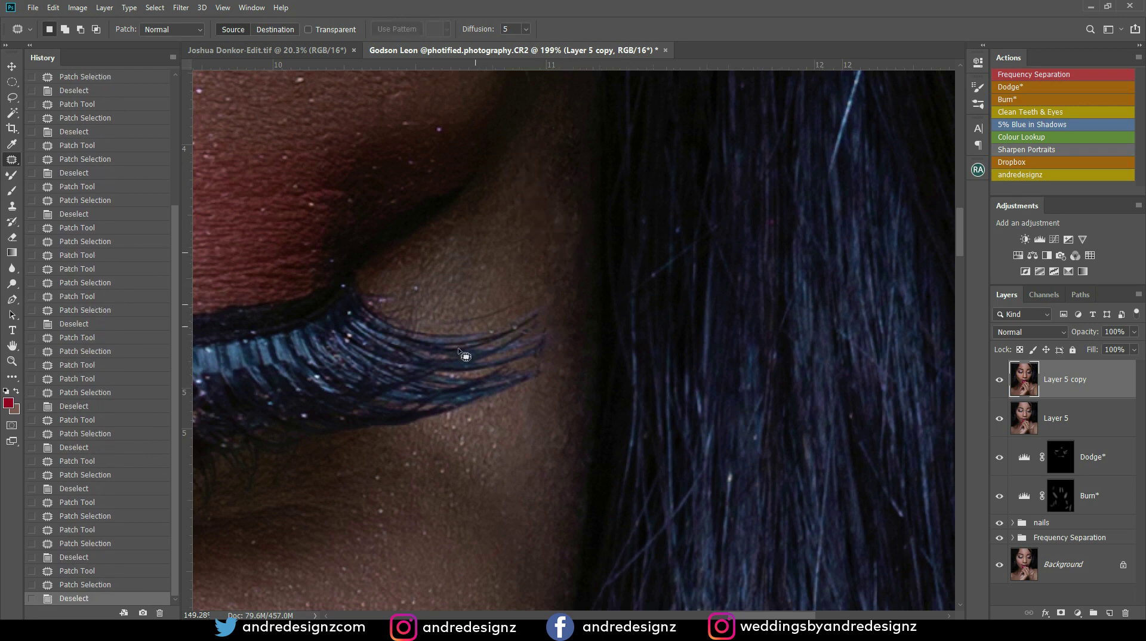
- Patch the uneven skin under the inner corner of the eye, around the mole beside the nose, and deselect
scroll(458, 349, "down", 5)
scroll(568, 263, "down", 8)
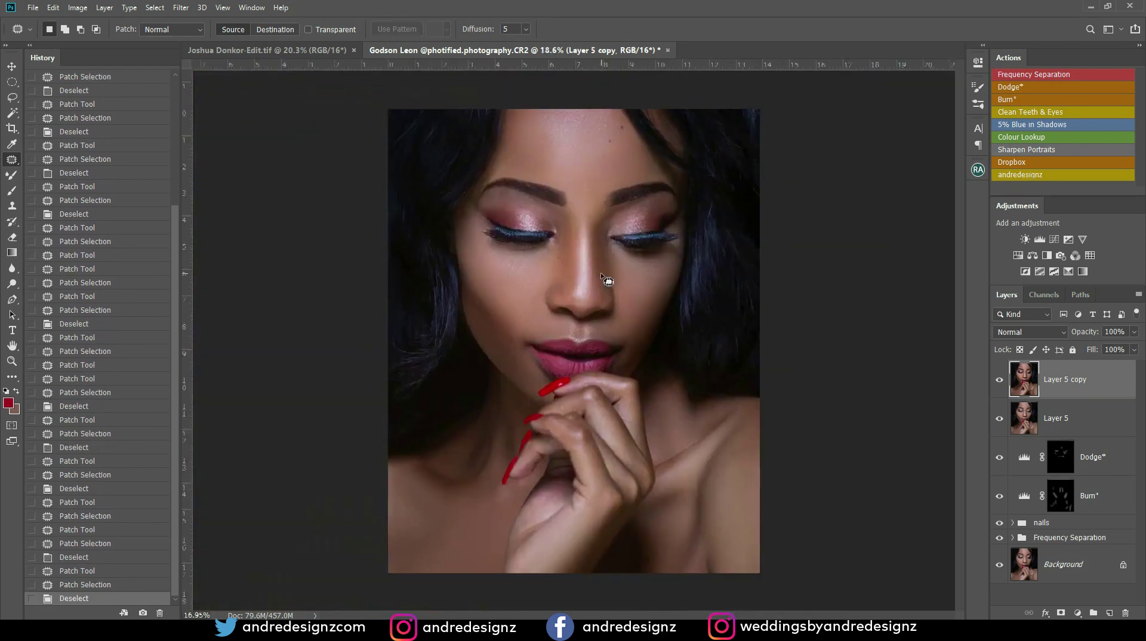
scroll(620, 282, "up", 5)
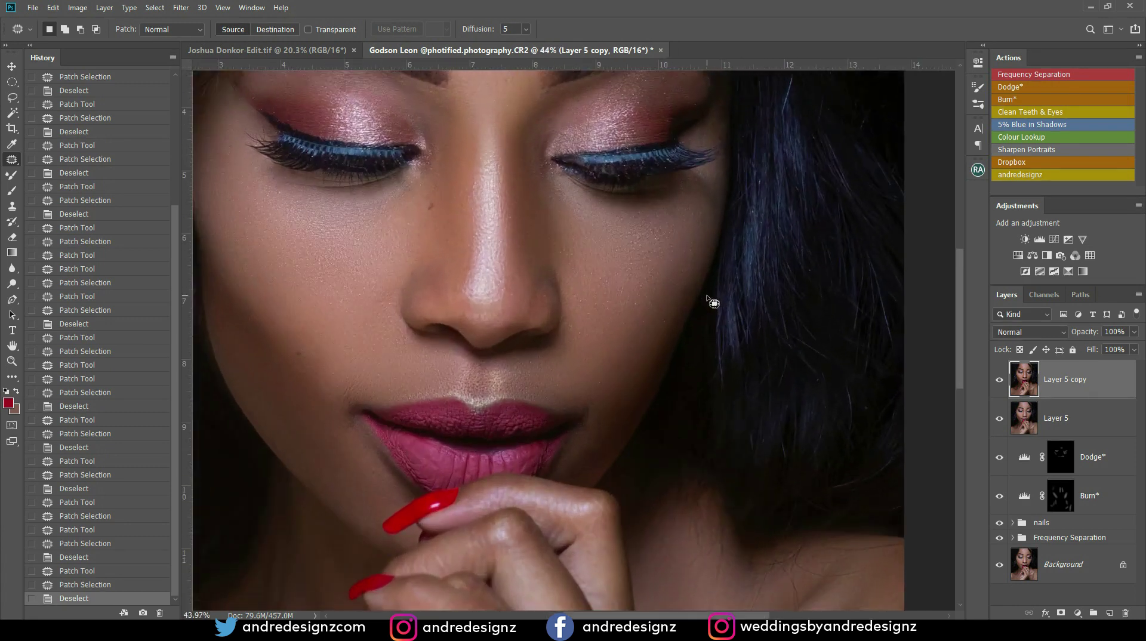
scroll(713, 307, "down", 5)
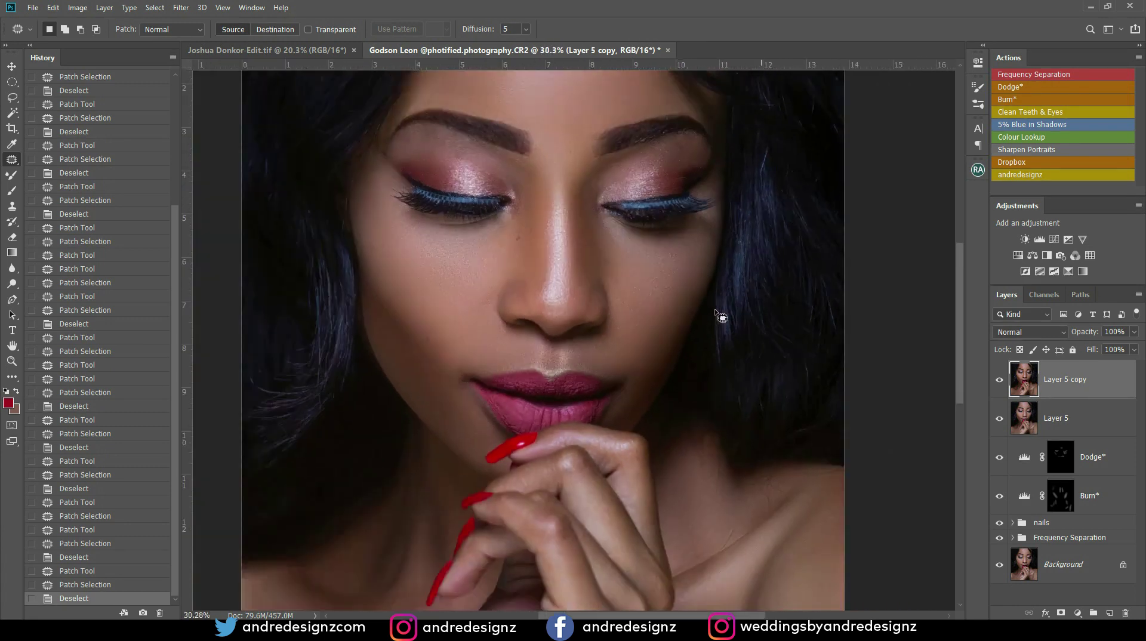
scroll(496, 261, "up", 5)
scroll(536, 234, "up", 4)
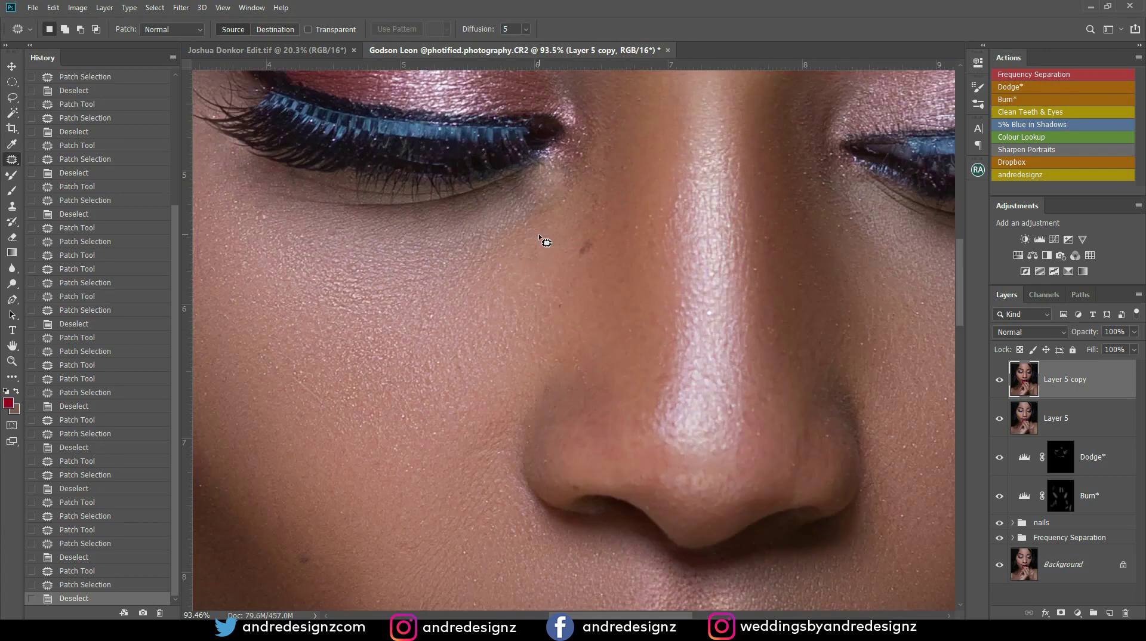
scroll(539, 237, "down", 2)
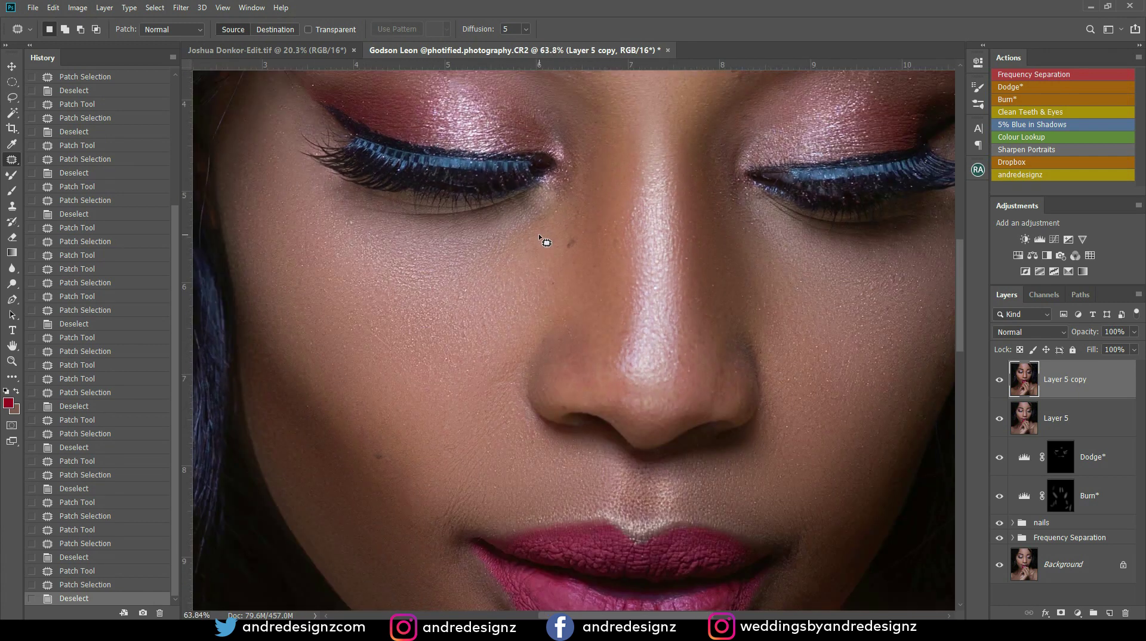
mouse_move(570, 185)
left_mouse_down()
mouse_move(506, 232)
mouse_move(574, 204)
mouse_move(546, 258)
left_mouse_up()
key("ctrl+d")
left_click_drag(514, 217, 508, 235)
key("ctrl+d")
mouse_move(514, 231)
left_mouse_down()
mouse_move(489, 244)
mouse_move(534, 215)
mouse_move(525, 224)
mouse_move(561, 216)
left_mouse_up()
key("ctrl+d")
key("ctrl+d")
key("ctrl+d")
key("ctrl+d")
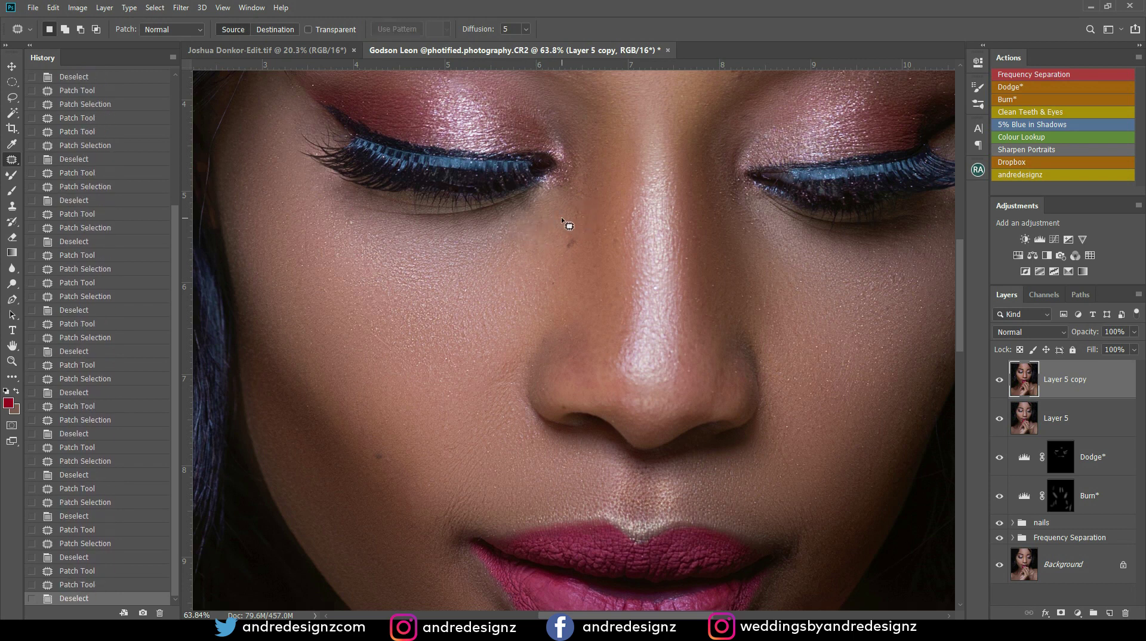
- Create a new empty layer above Layer 5 copy and reduce the Brush size to 25 for painting the forehead moles
scroll(578, 152, "down", 10)
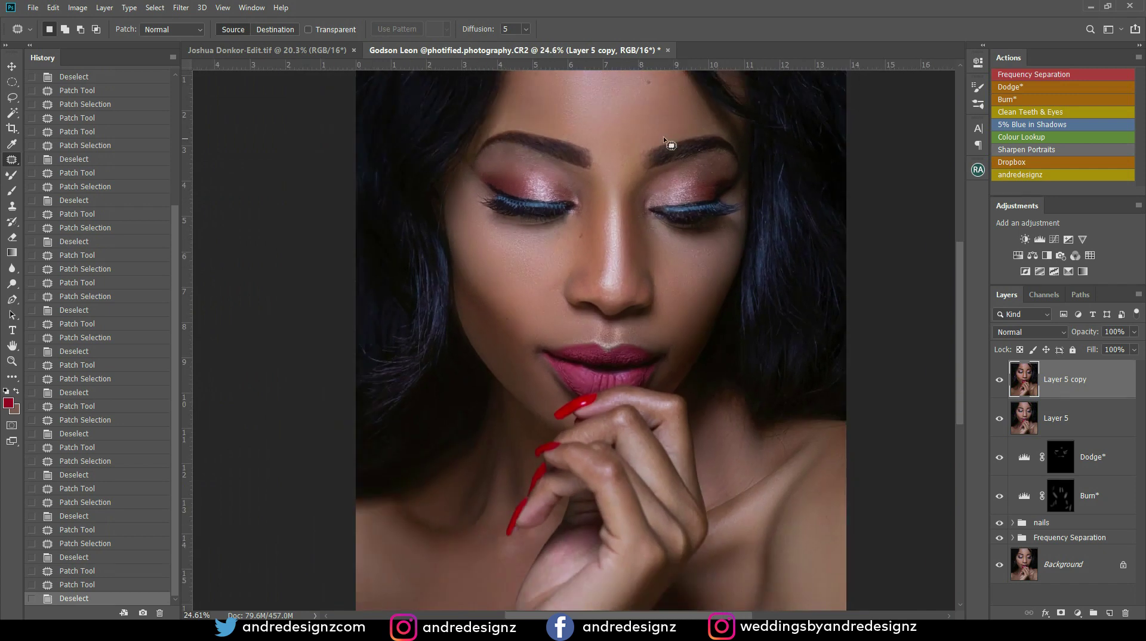
scroll(594, 205, "up", 8)
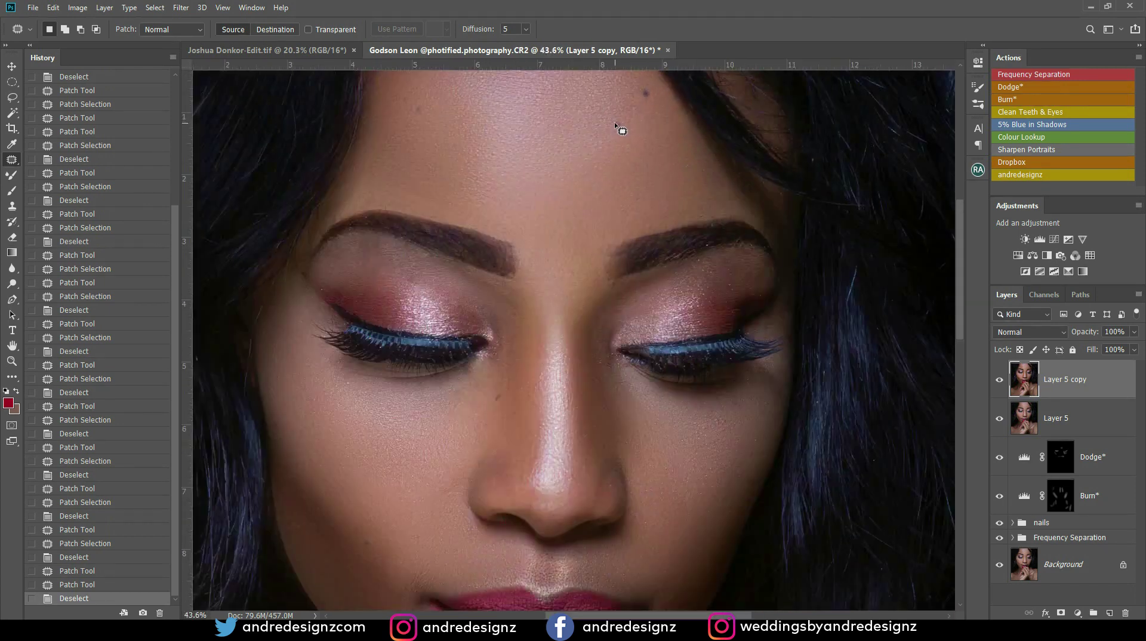
left_click_drag(579, 160, 480, 300)
scroll(465, 281, "up", 1)
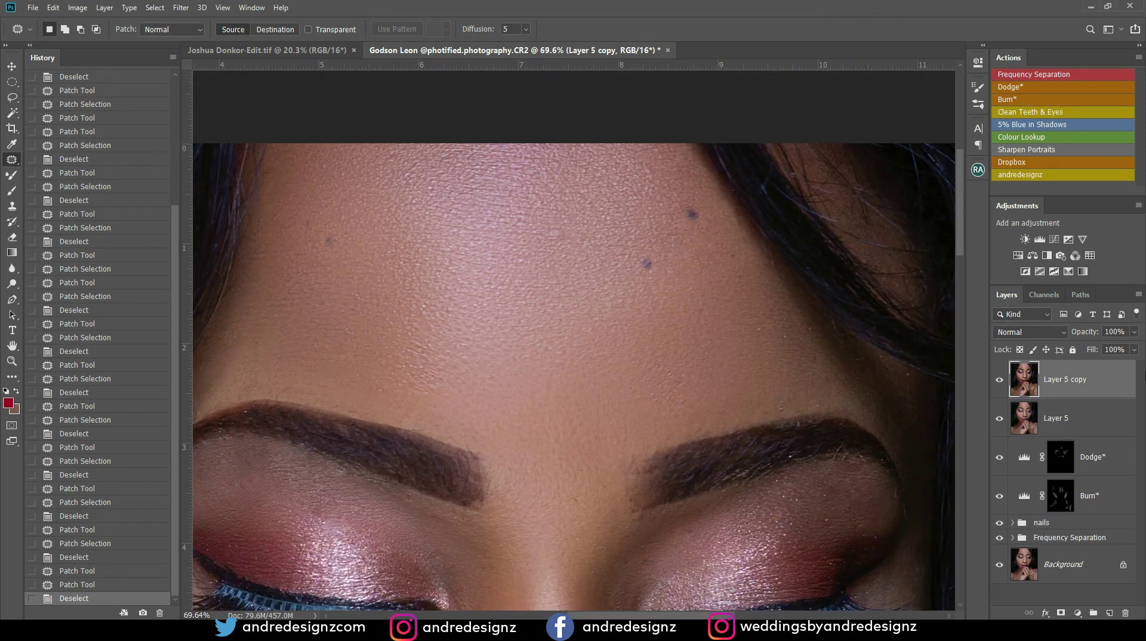
left_click(1108, 614)
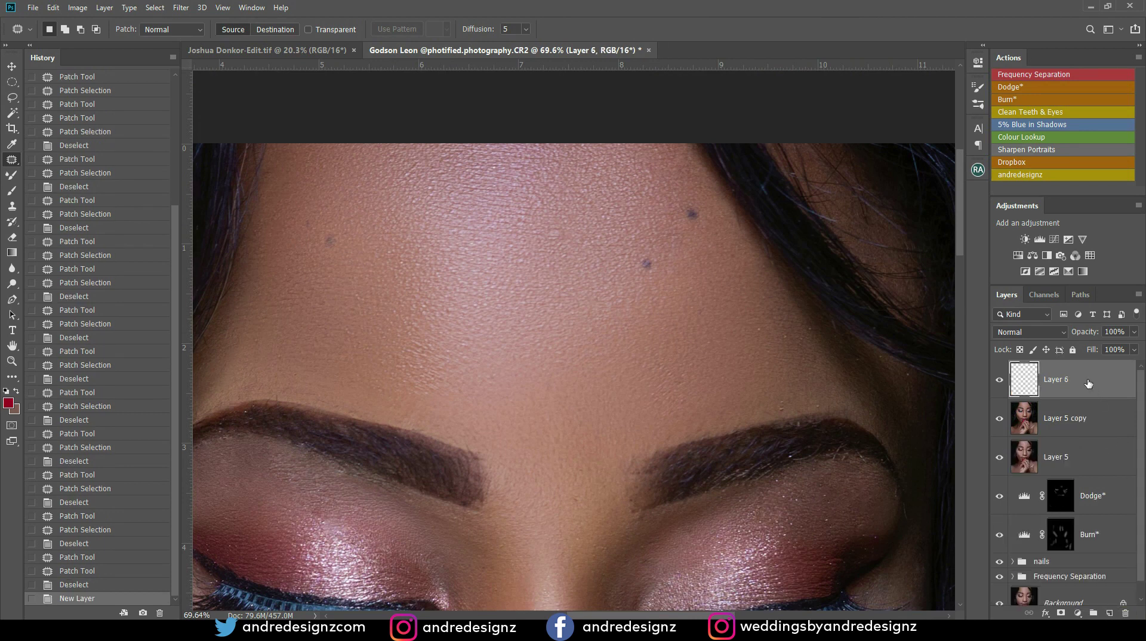
key("b")
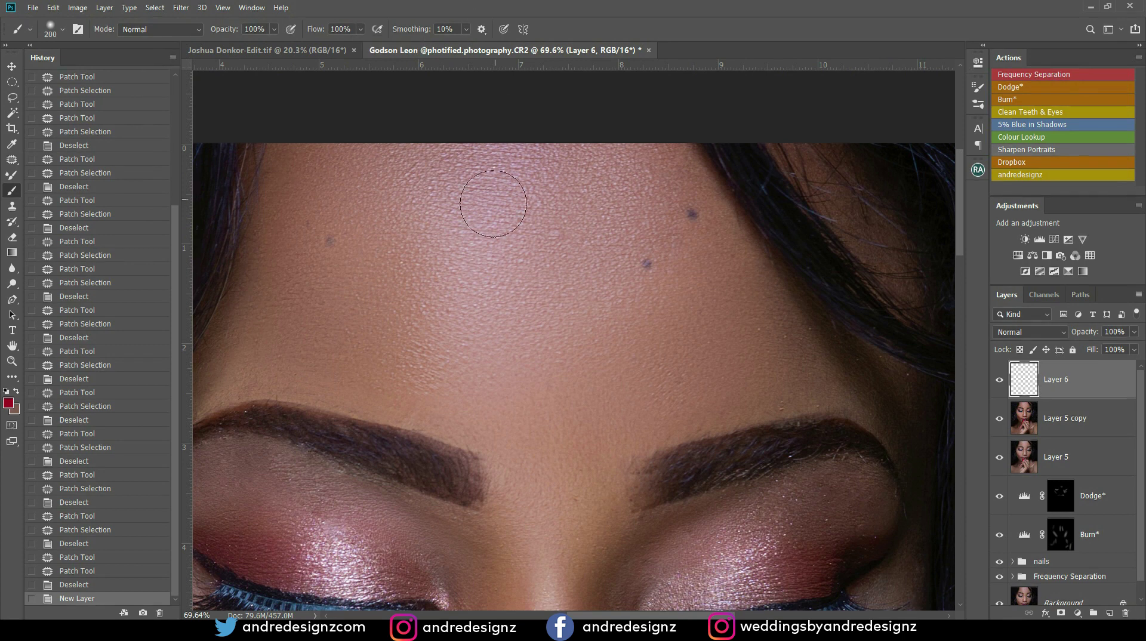
key("bracketleft")
key("bracketleft")
key("bracketleft")
key("bracketleft")
key("bracketleft")
key("bracketleft")
key("bracketleft")
key("bracketleft")
key("bracketleft")
- Try dabbing pure black (000000) over the forehead mole nearest the hairline, and undo it
left_click(8, 403)
left_click(417, 294)
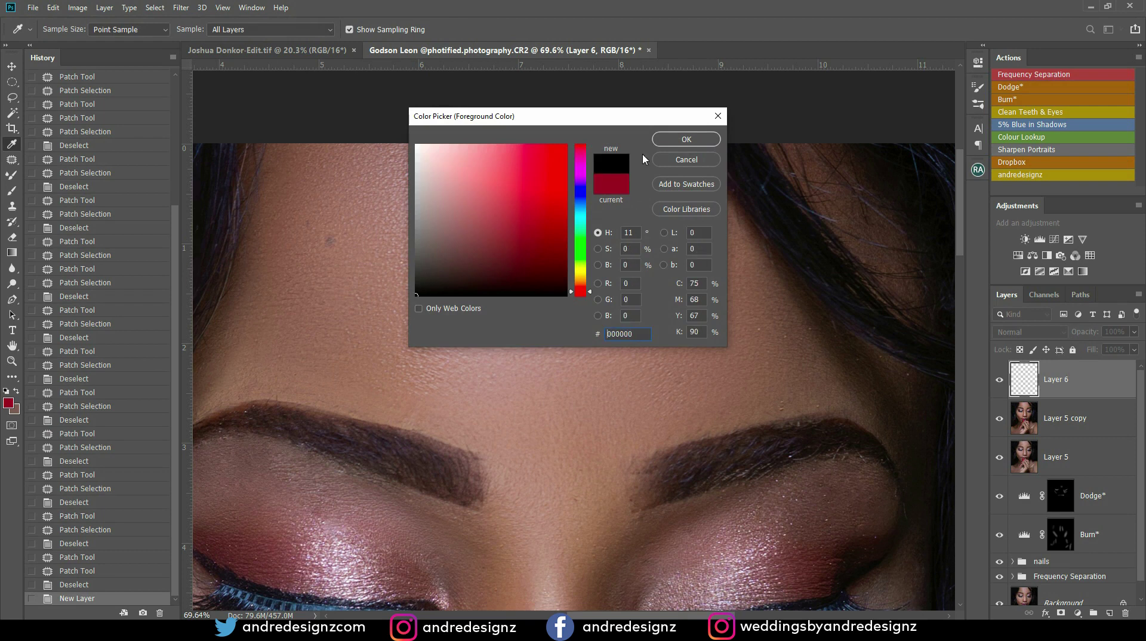
left_click(687, 139)
left_click(687, 212)
left_click(694, 215)
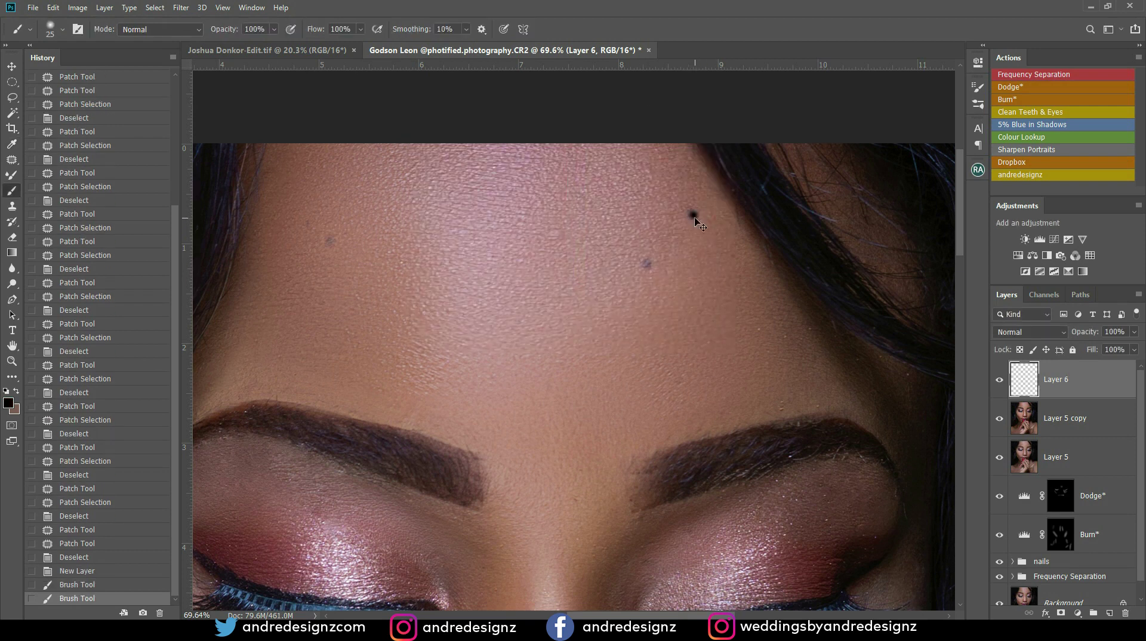
key("ctrl+z")
- Sample the mole's own colour and dab it over the two neighbouring forehead moles to darken them
left_click(693, 214, "alt")
left_click(693, 215)
left_click(645, 265)
left_click(643, 265)
- Darken the faint mole on the opposite side of the forehead with the sampled mole colour
key("ctrl+0")
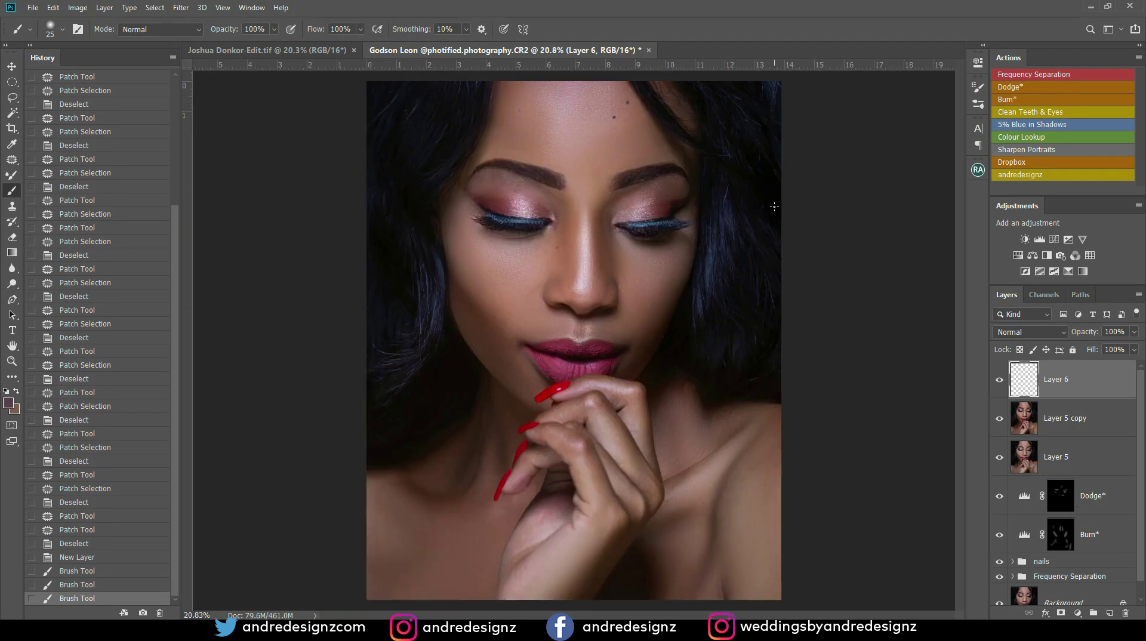
scroll(774, 206, "down", 2)
scroll(572, 114, "up", 9)
left_click_drag(587, 197, 600, 254)
scroll(797, 221, "up", 3)
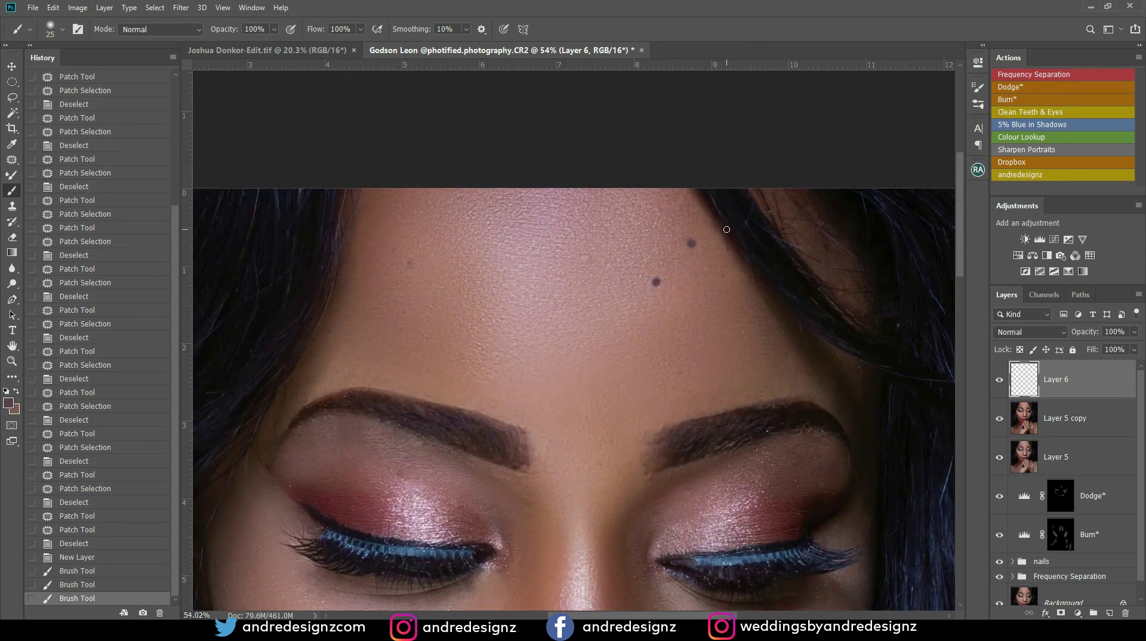
left_click(409, 266)
left_click(409, 268)
- Try dabbing a mole onto the bridge of the nose and over the mark beside it, and undo both dabs
left_click_drag(559, 325, 553, 114)
left_click(549, 274)
left_click(497, 249)
key("ctrl+z")
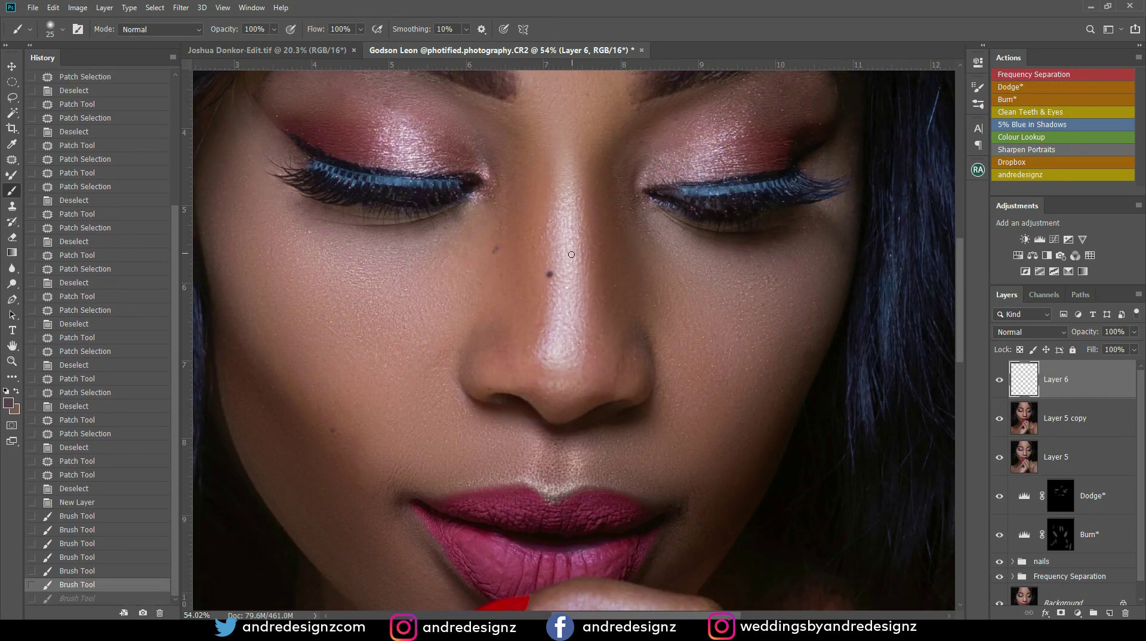
key("z")
key("ctrl+z")
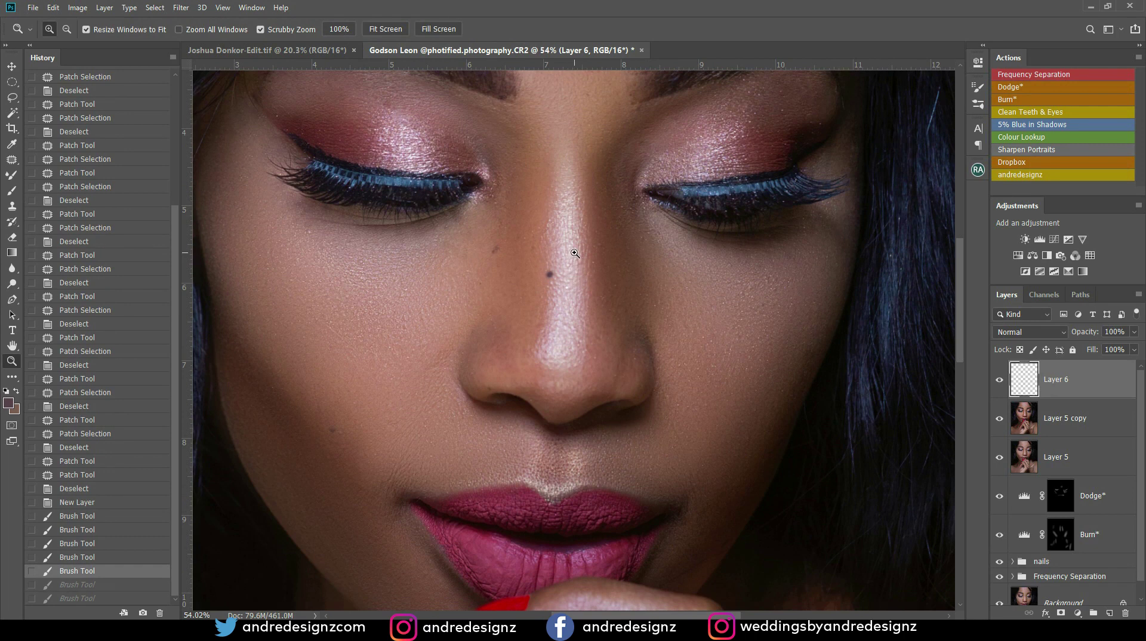
- Darken the mole beside the nose bridge and the faint one on the lower cheek with the Brush
key("b")
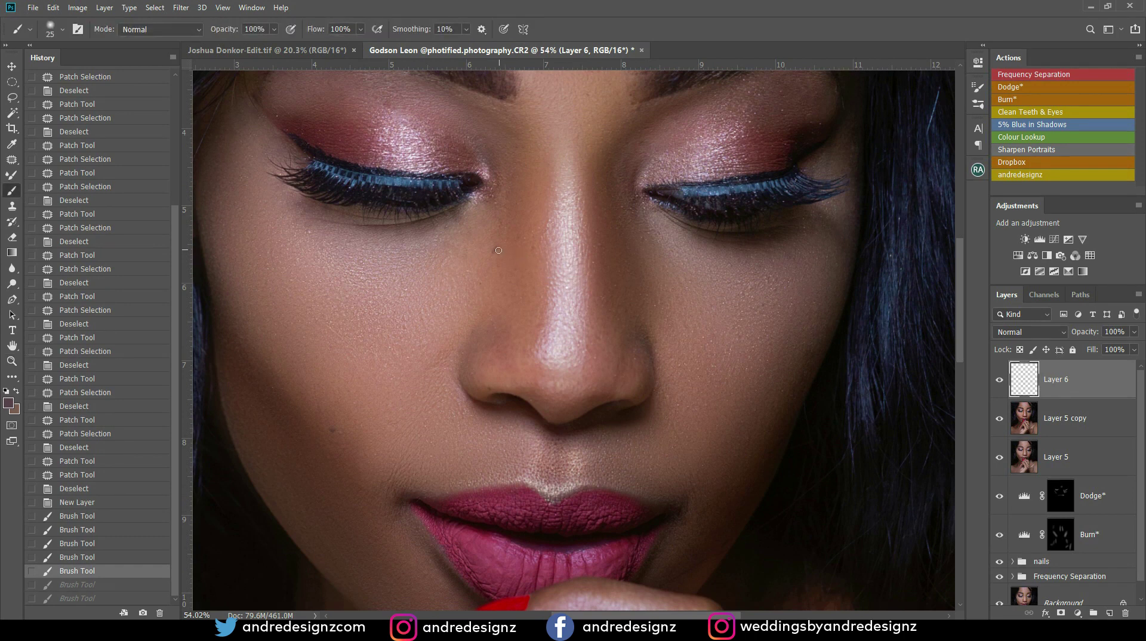
left_click(496, 251)
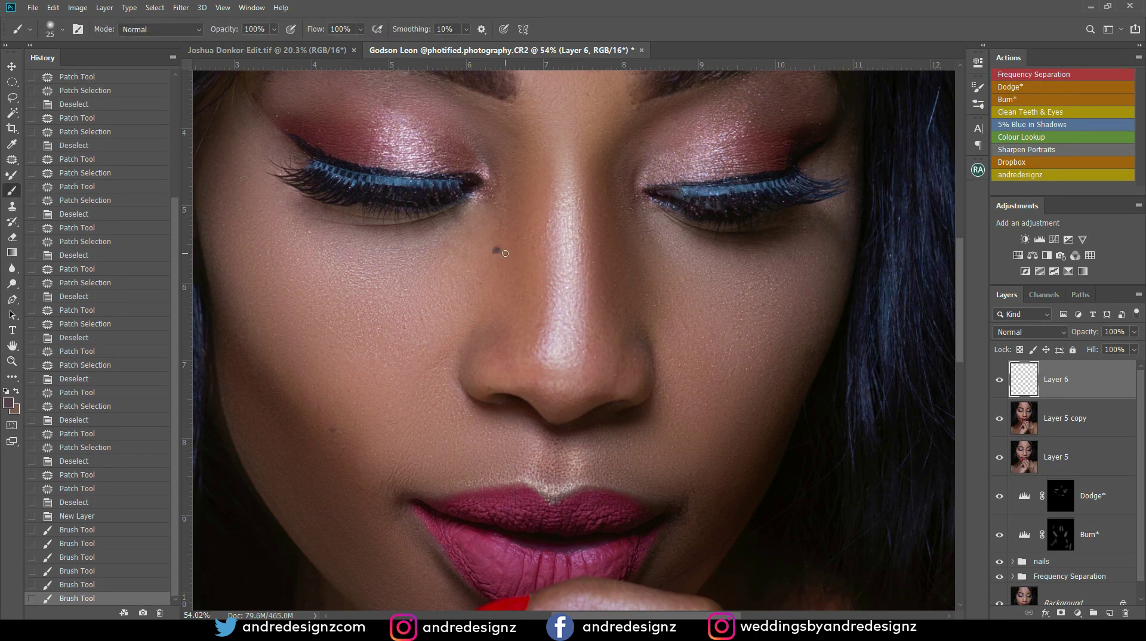
left_click(331, 429)
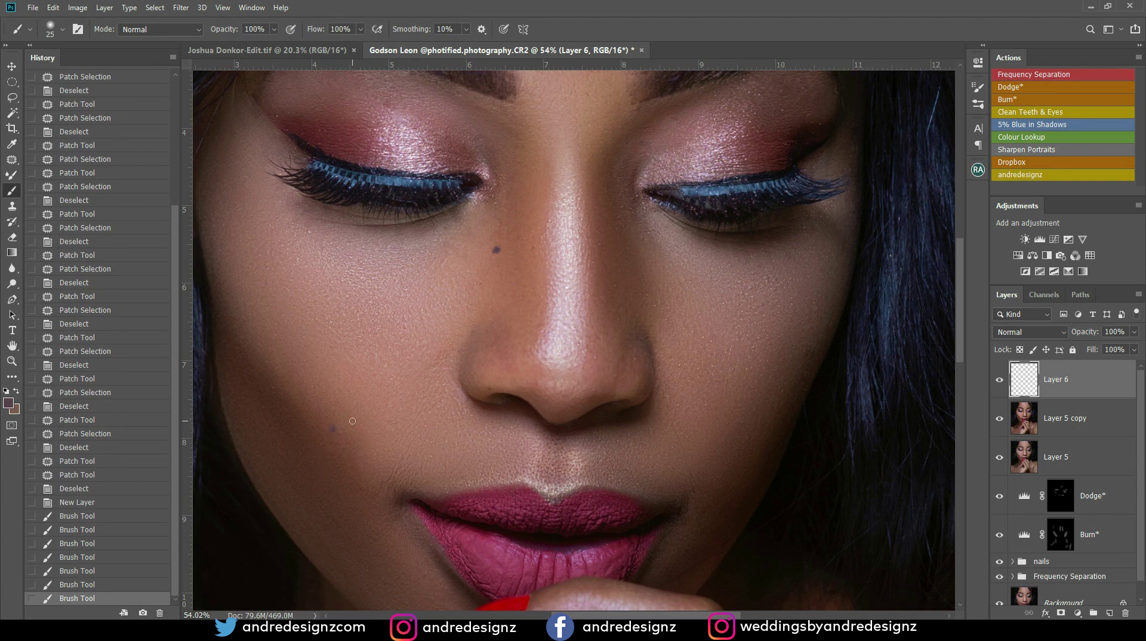
- Lower the mole layer's opacity to 46% and toggle its visibility to compare the result
left_click_drag(657, 263, 653, 486)
left_click_drag(631, 393, 627, 445)
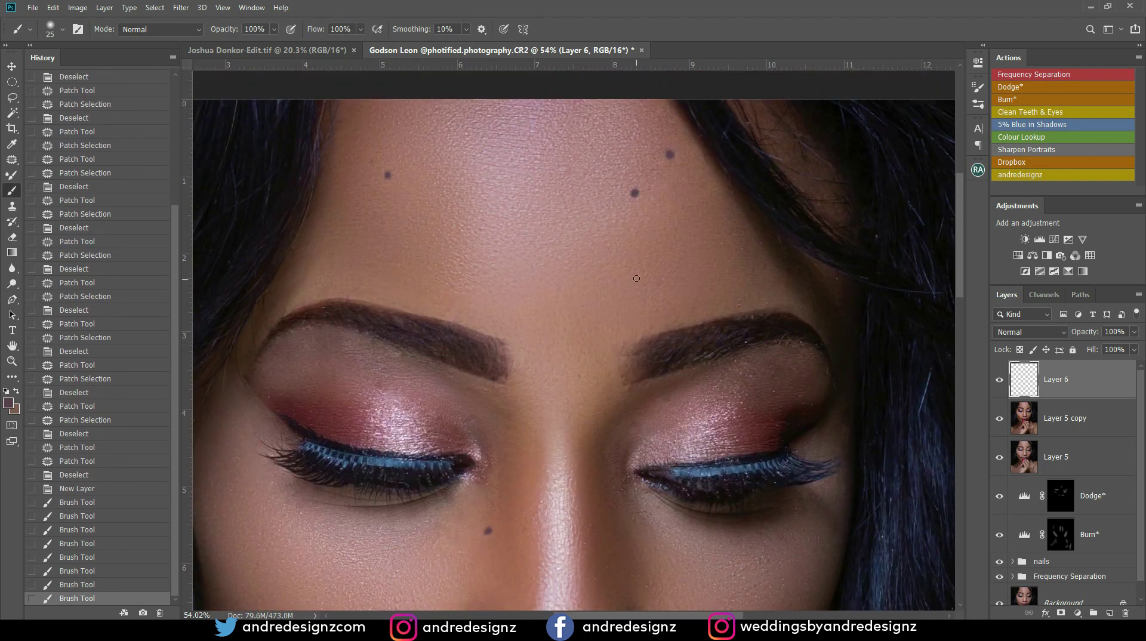
scroll(621, 310, "down", 7)
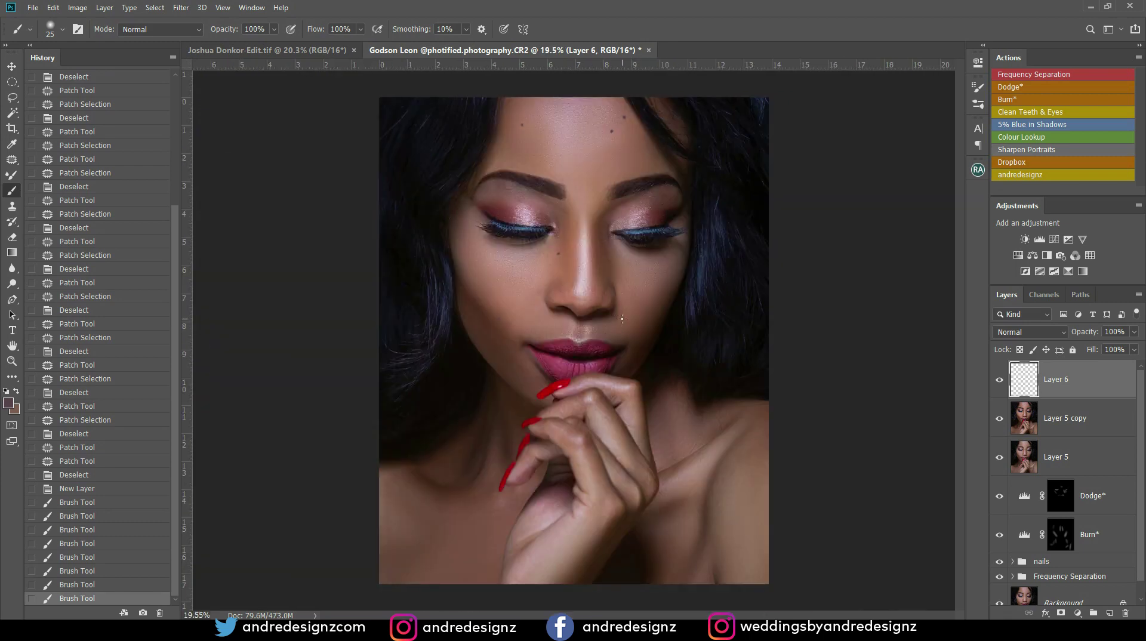
scroll(621, 319, "down", 1)
left_click(1134, 333)
left_click_drag(1107, 353, 1105, 350)
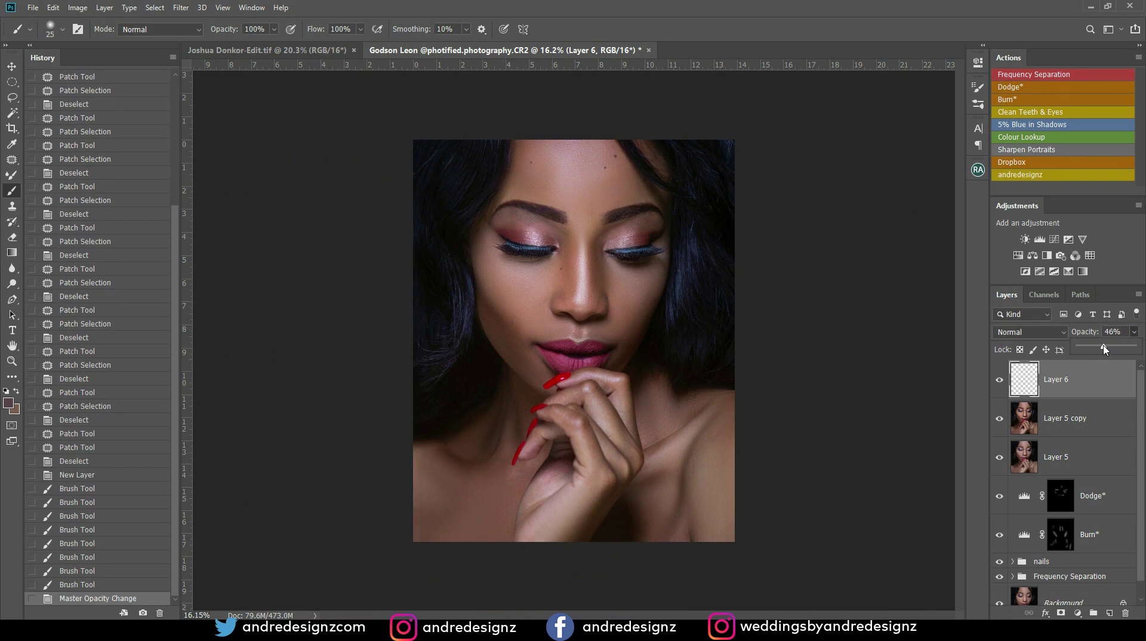
left_click(998, 380)
left_click(999, 380)
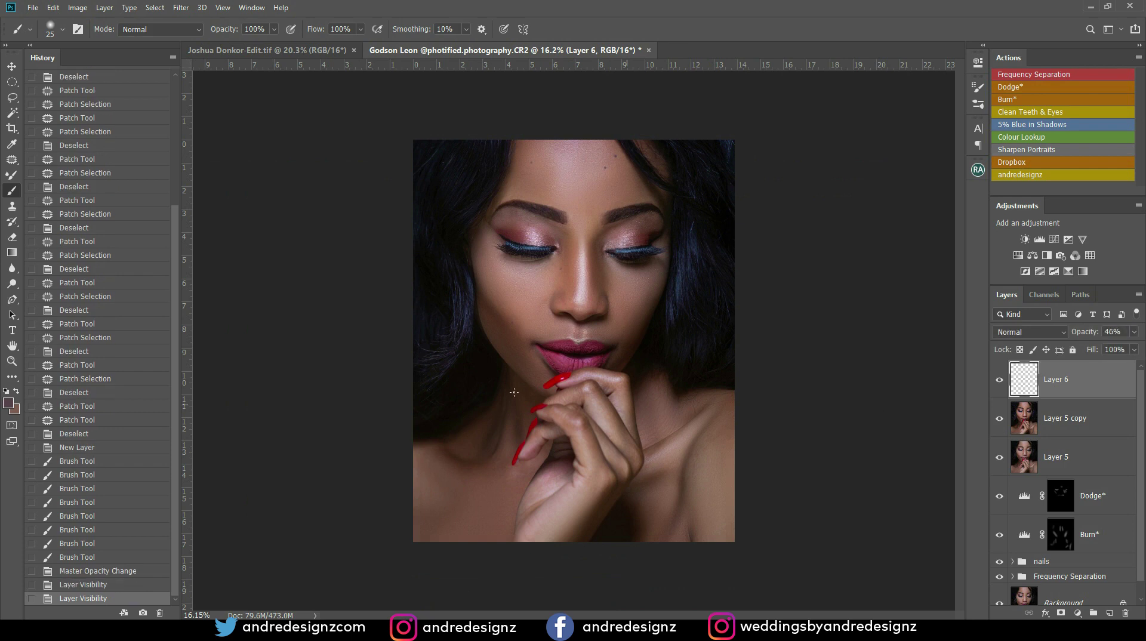
- Switch to the Move tool and run the "5% Blue in Shadows" action on the portrait
scroll(493, 350, "down", 1)
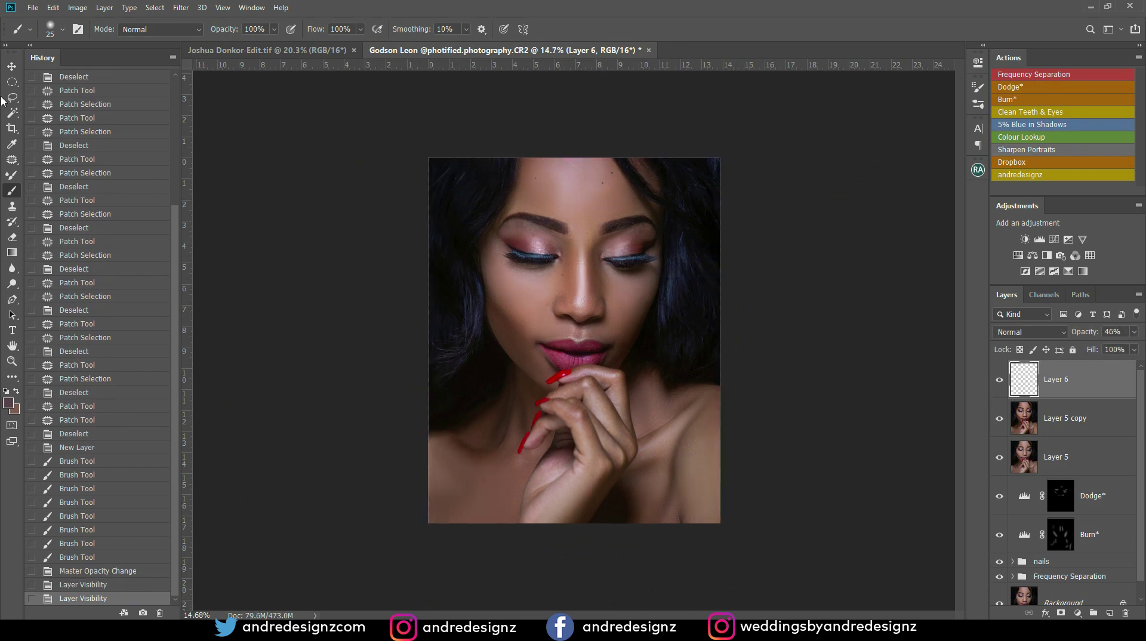
left_click(12, 66)
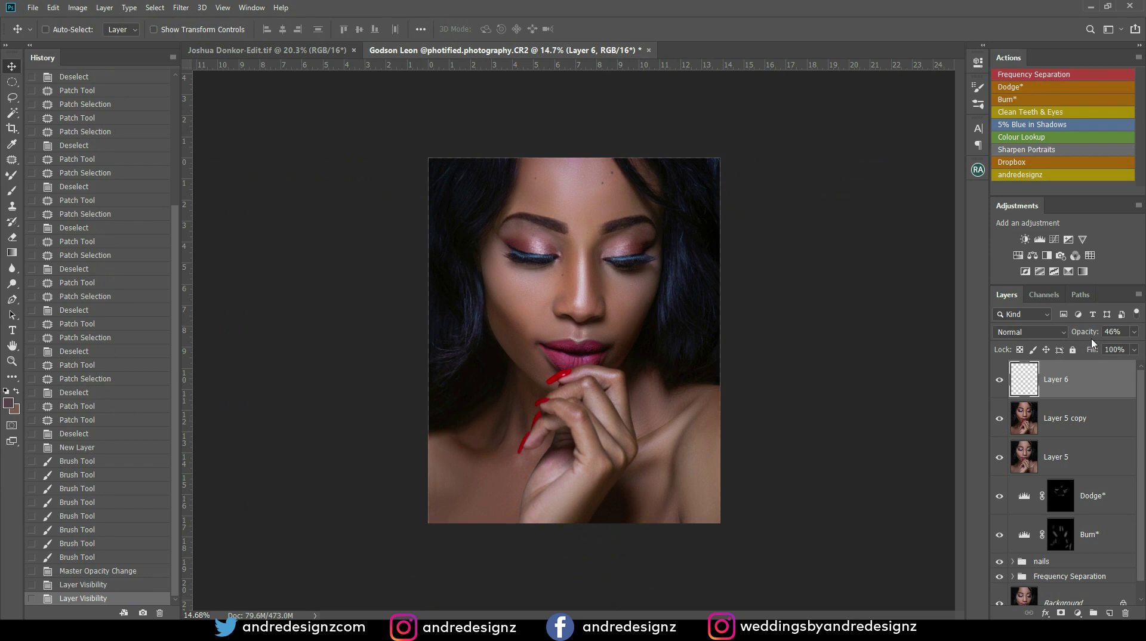
left_click(1035, 125)
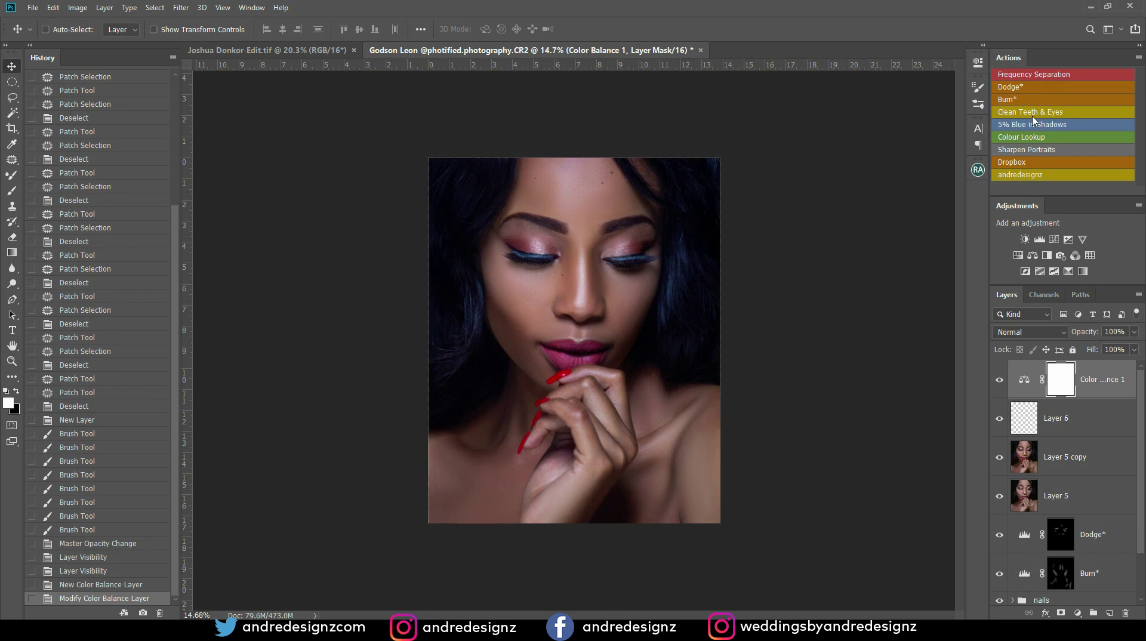
- Compare the portrait with and without the Color Balance layer by toggling its visibility, leaving the layer shown
left_click(1000, 381)
left_click(1000, 381)
left_click(1000, 381)
left_click(1000, 385)
left_click(1000, 385)
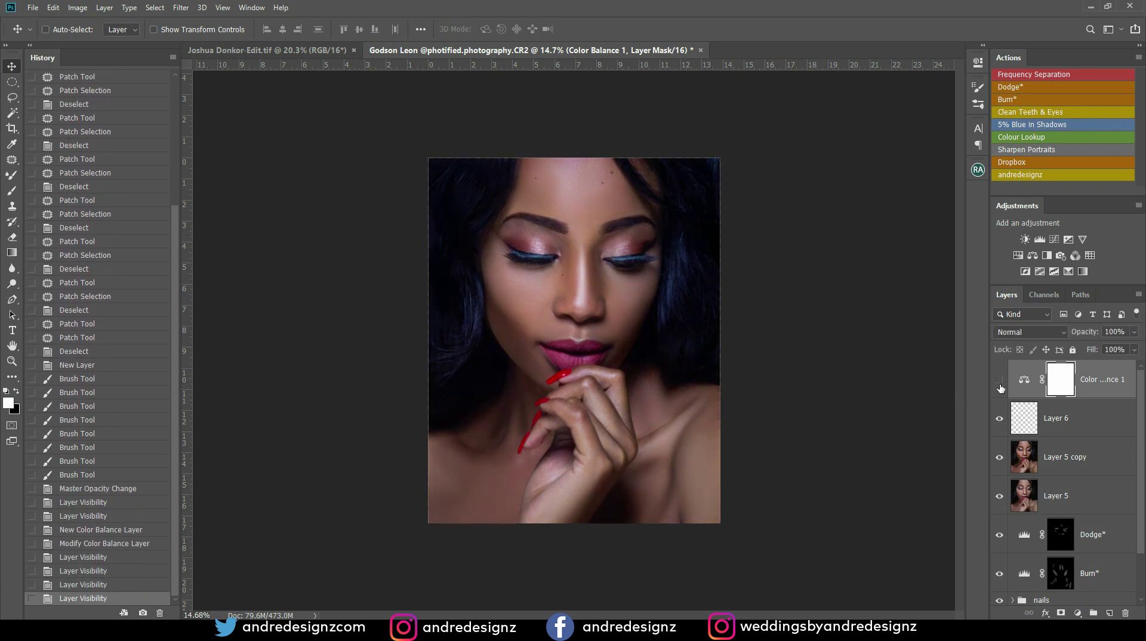
left_click(1000, 382)
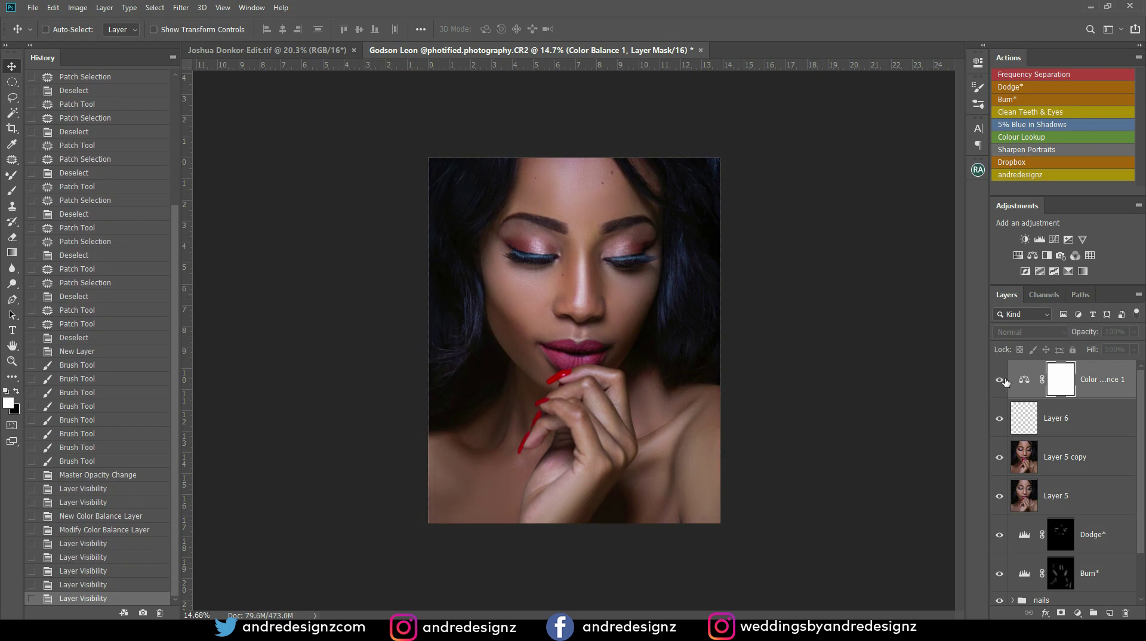
- Add a Vibrance adjustment layer with vibrance +15 and a Brightness/Contrast adjustment layer with contrast 4 above the Color Balance layer
scroll(555, 391, "up", 4)
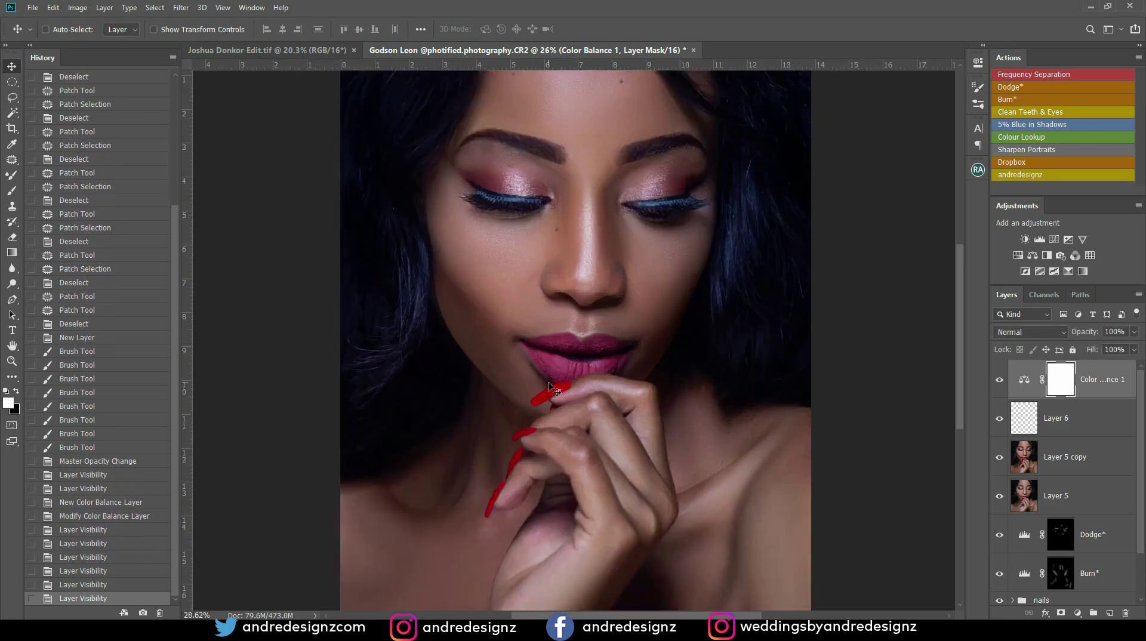
scroll(547, 382, "down", 4)
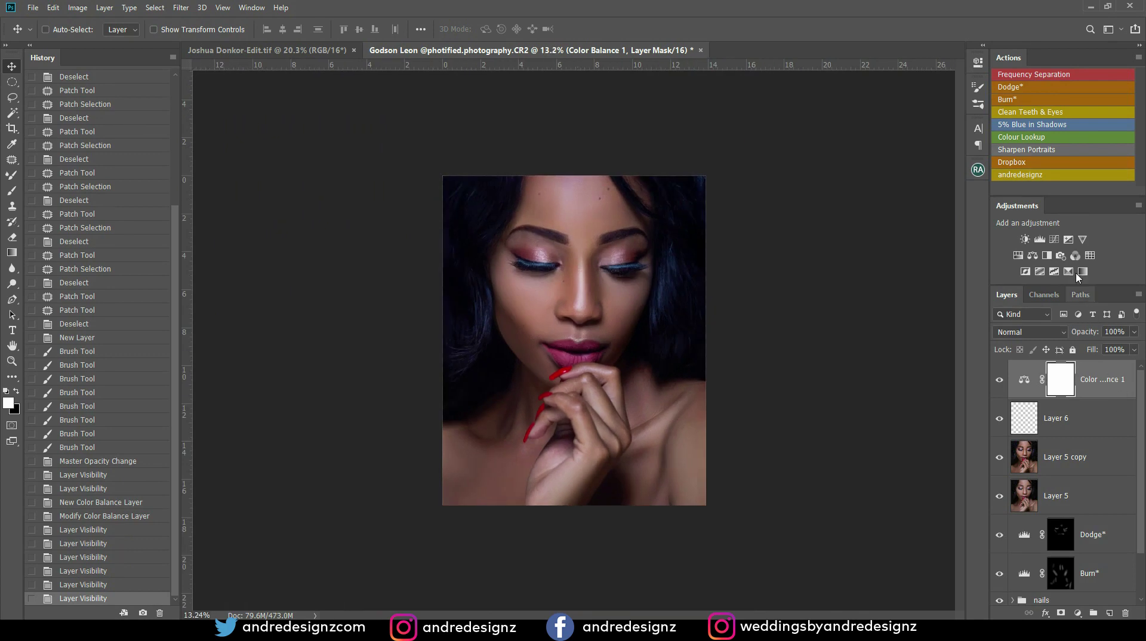
left_click(1082, 239)
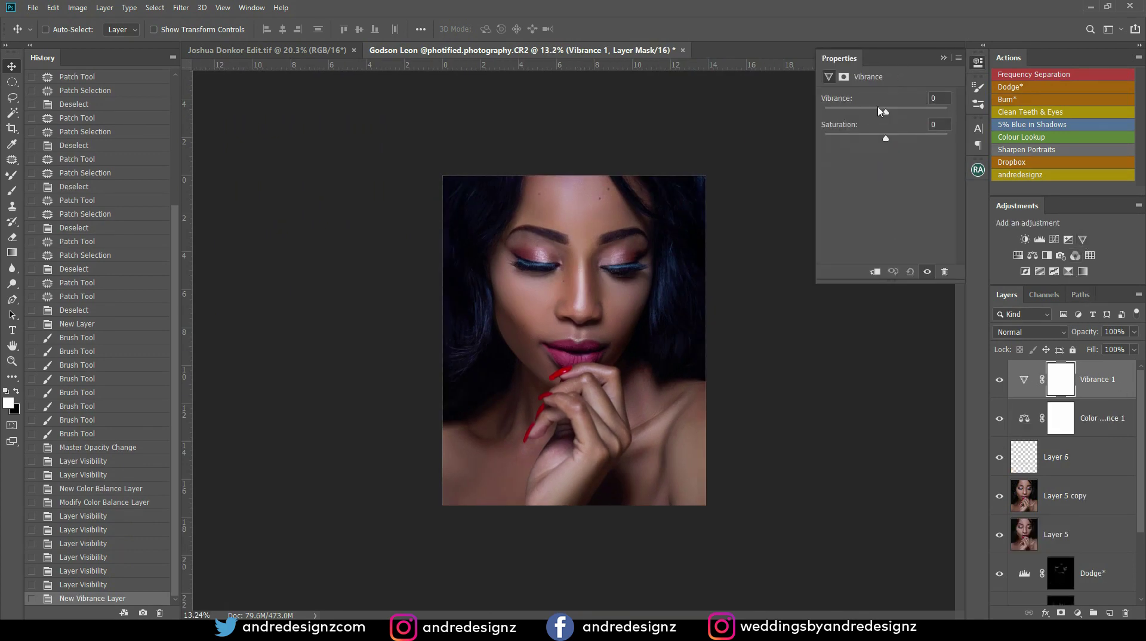
left_click_drag(885, 112, 898, 149)
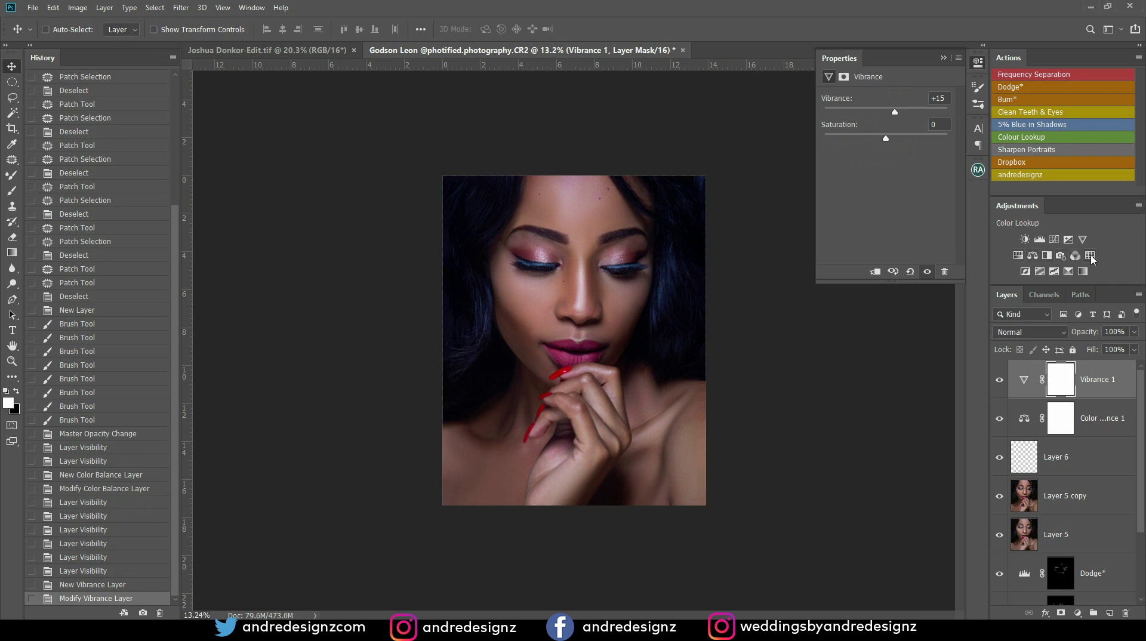
left_click(1025, 239)
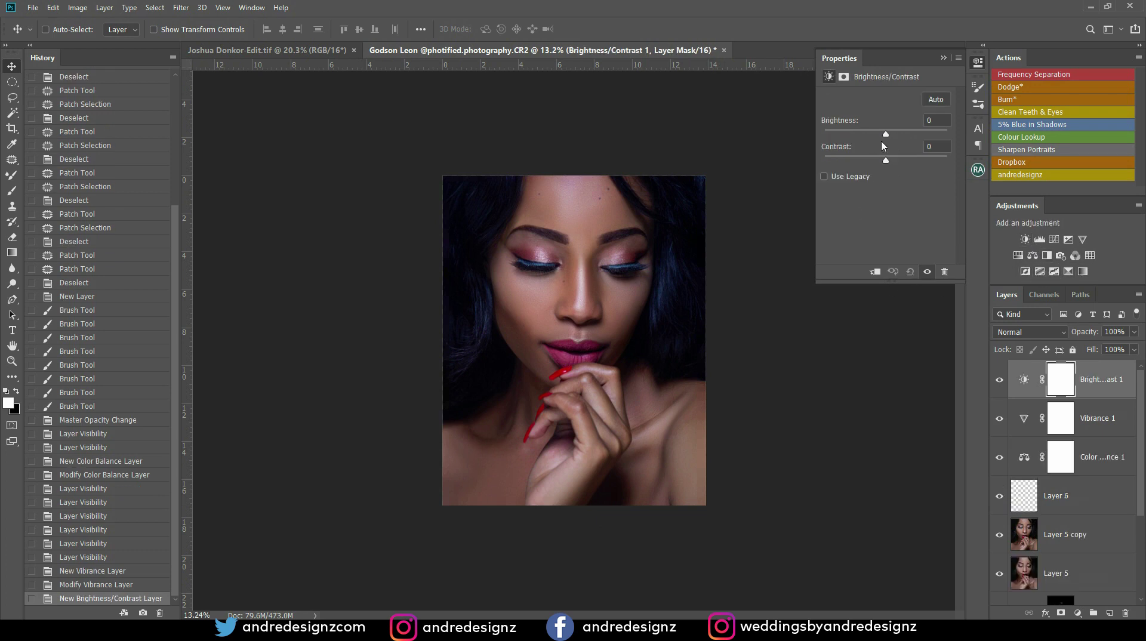
left_click_drag(885, 162, 888, 164)
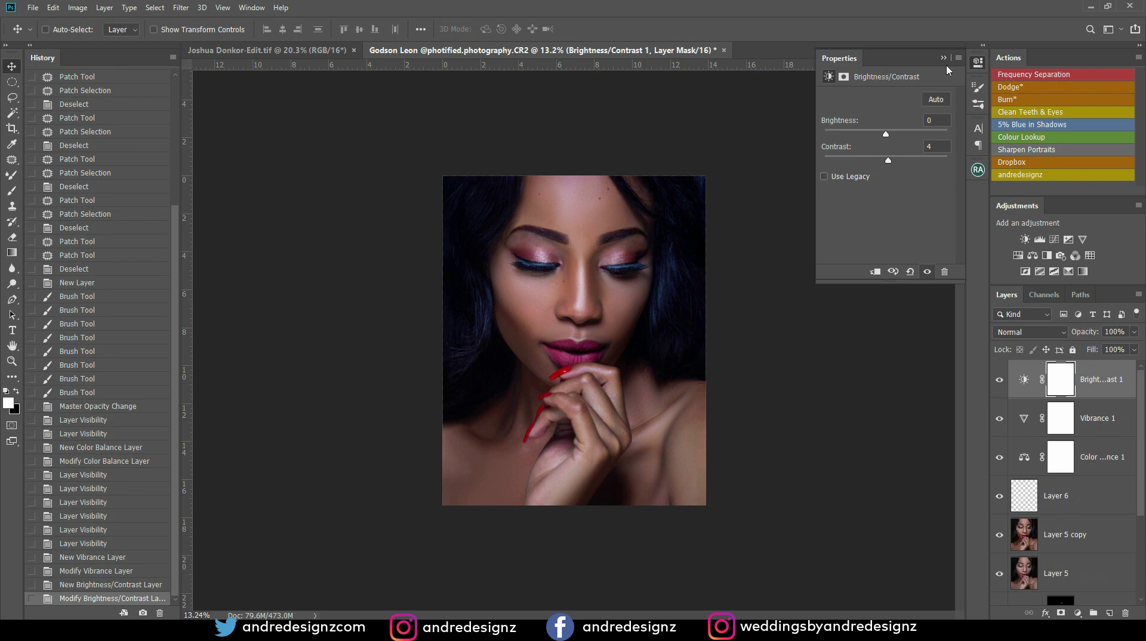
- Merge all layers from the Brightness/Contrast layer down to the Background into one layer and save the portrait
left_click(1112, 375)
scroll(1104, 454, "down", 5)
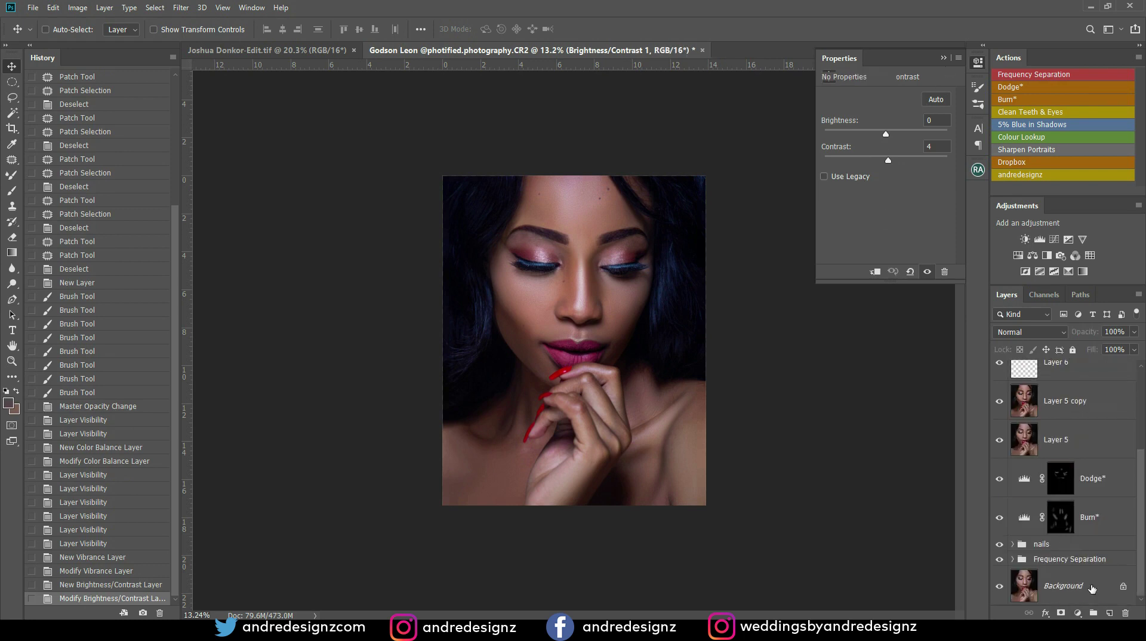
left_click(1092, 587, "shift")
key("ctrl+alt+shift+e")
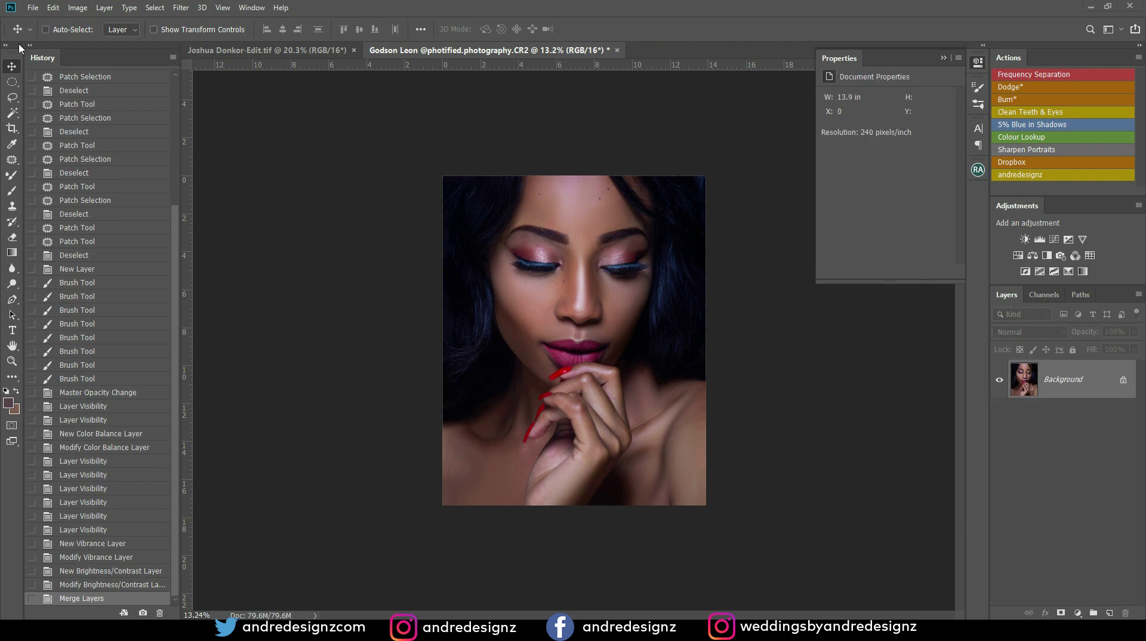
left_click(36, 9)
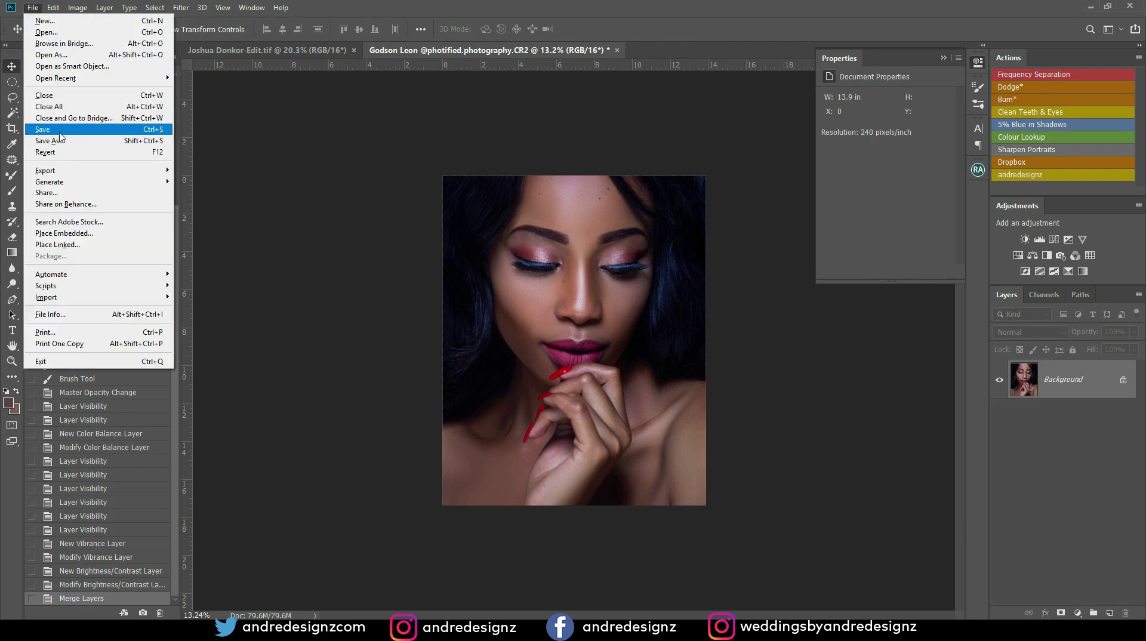
left_click(145, 130)
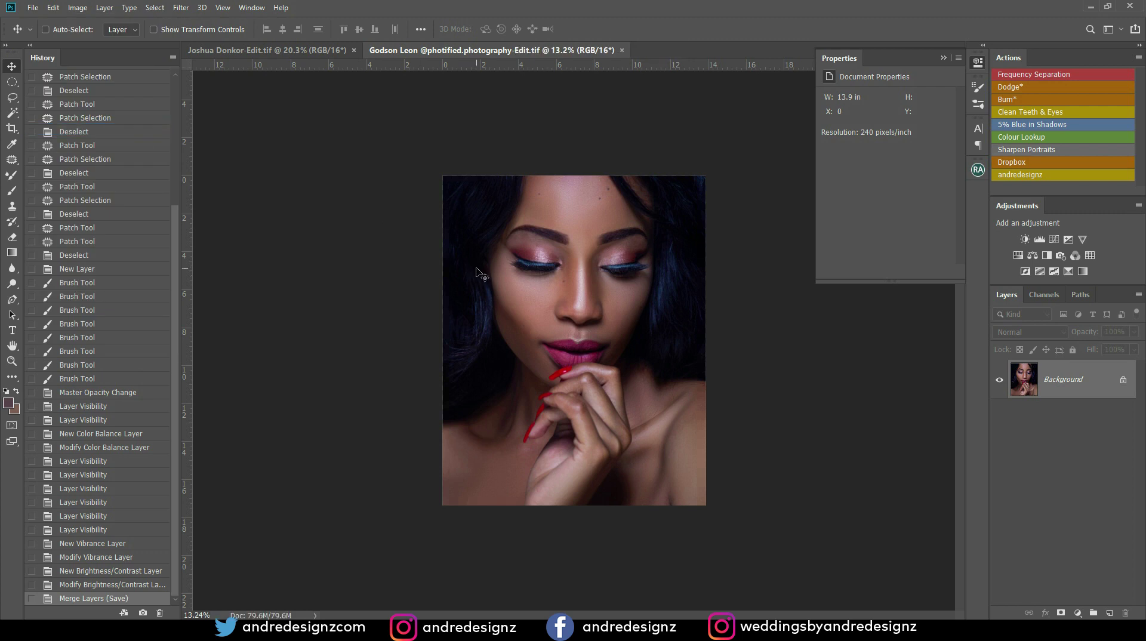
- Switch to Lightroom Classic and compare the saved portrait edit with the adjacent photo by flipping between them
left_click(340, 632)
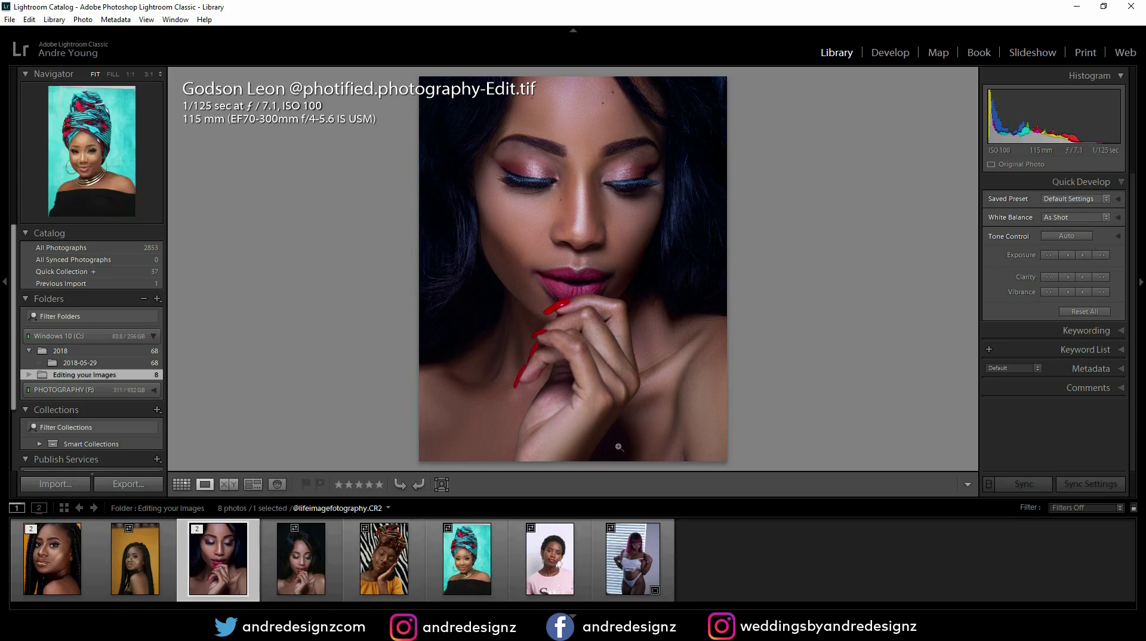
key("Right")
key("Left")
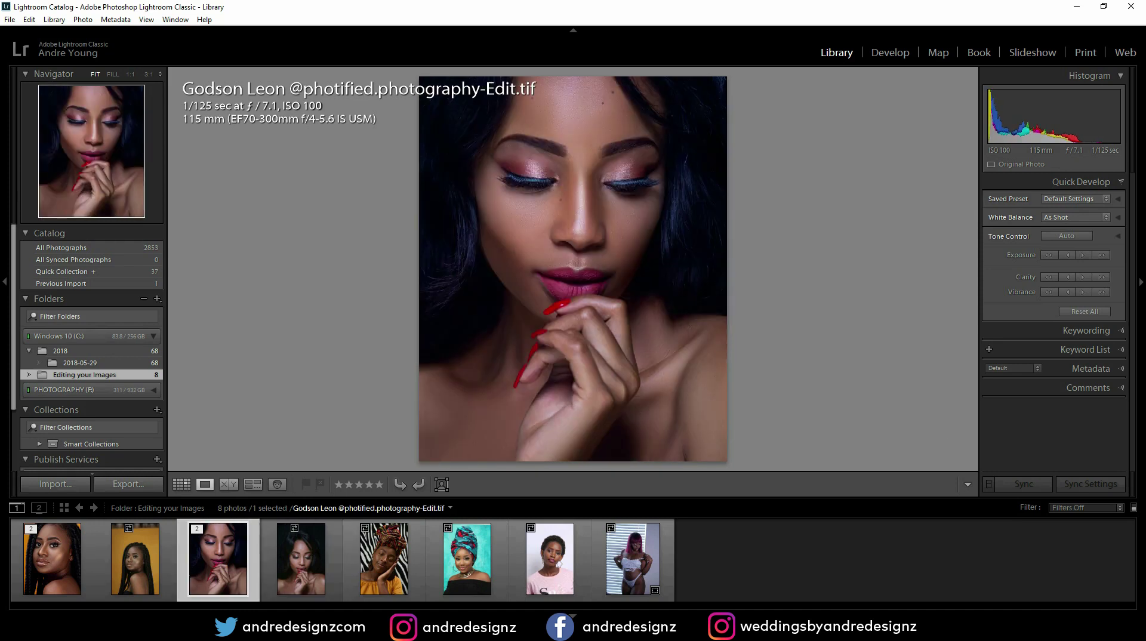
key("Right")
key("Left")
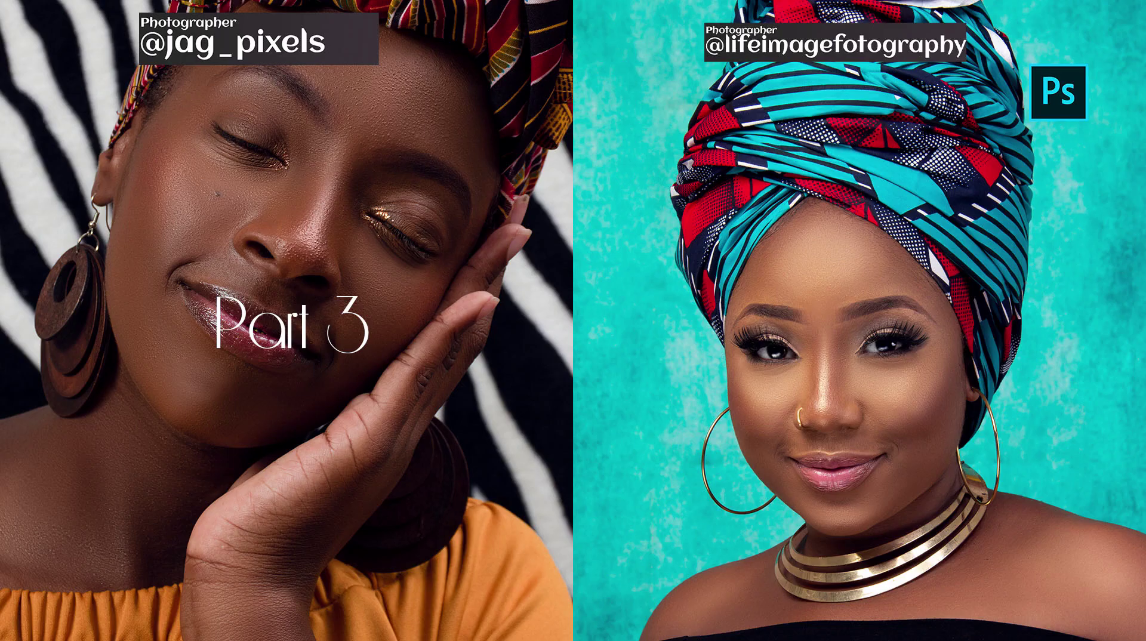